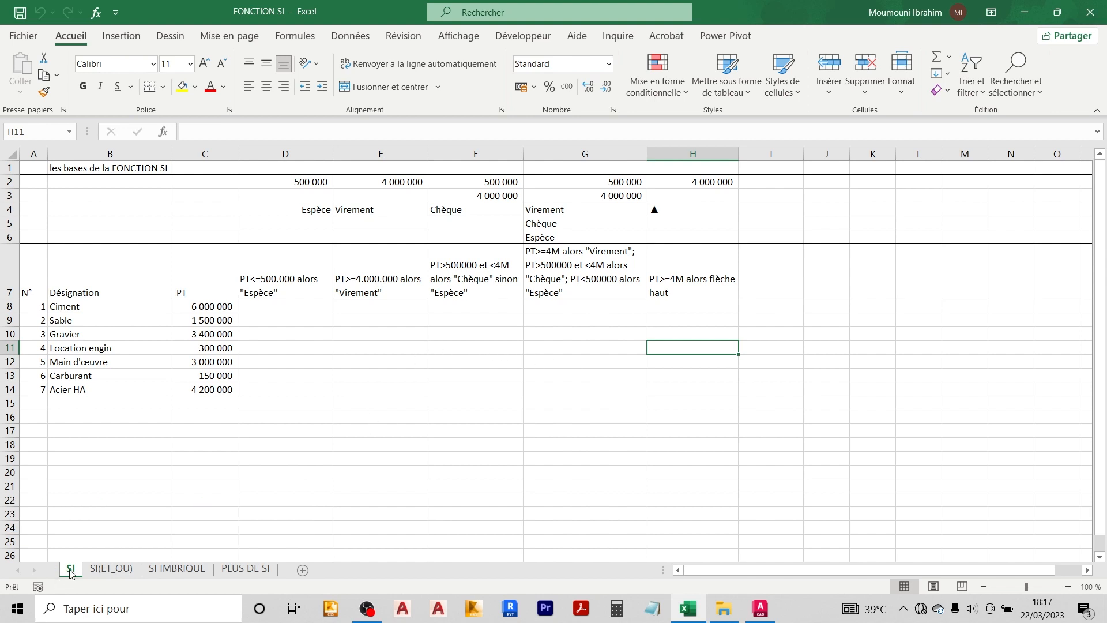
left_click(286, 307)
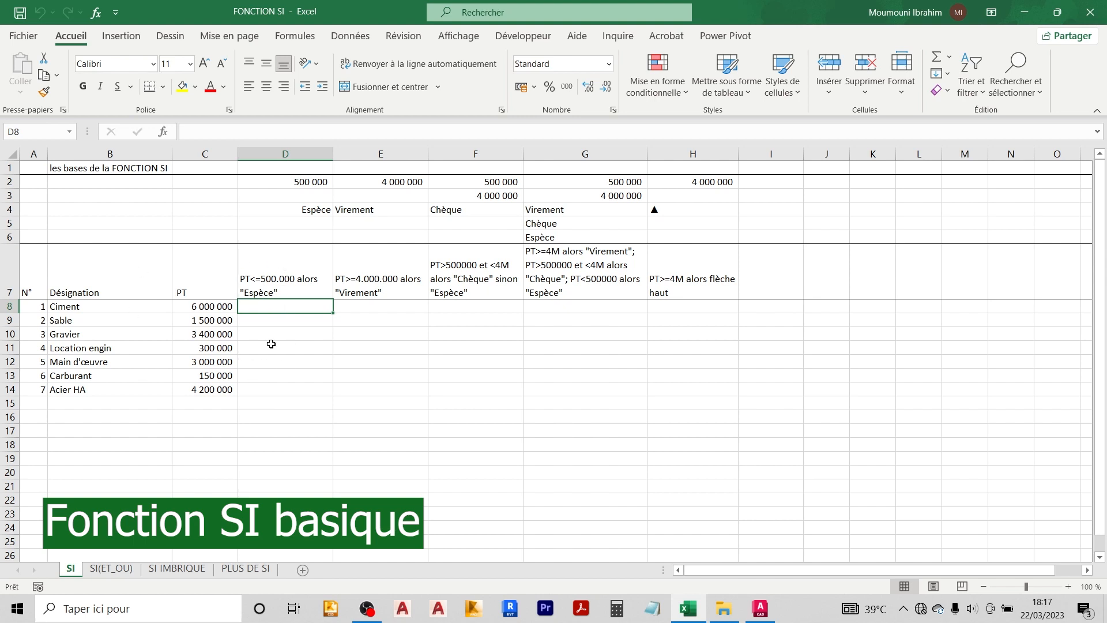
left_click(296, 266)
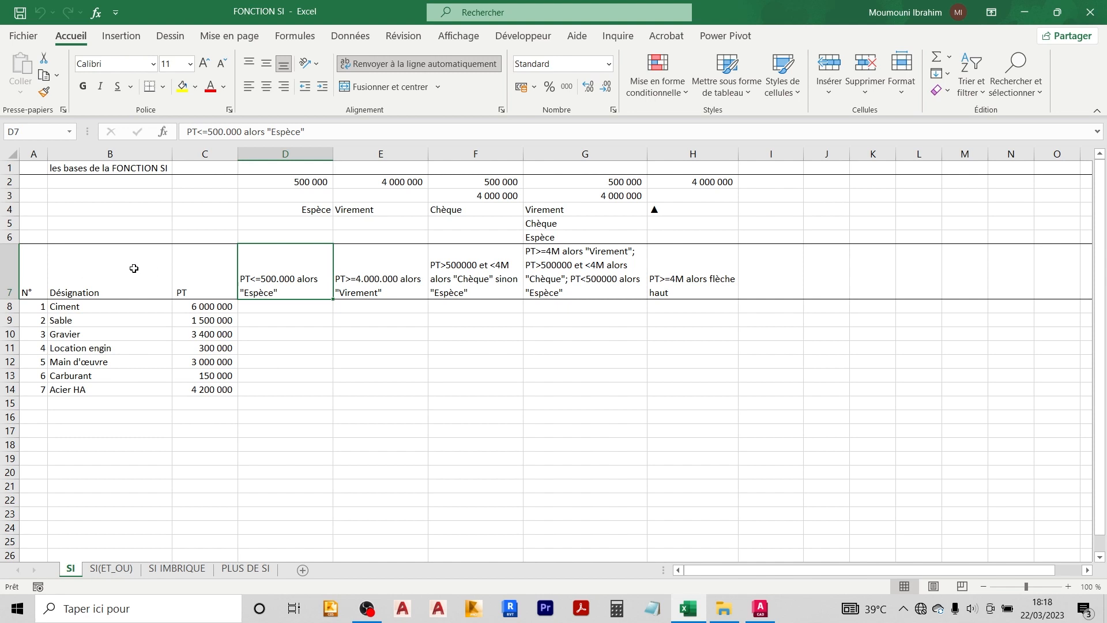
left_click(199, 271)
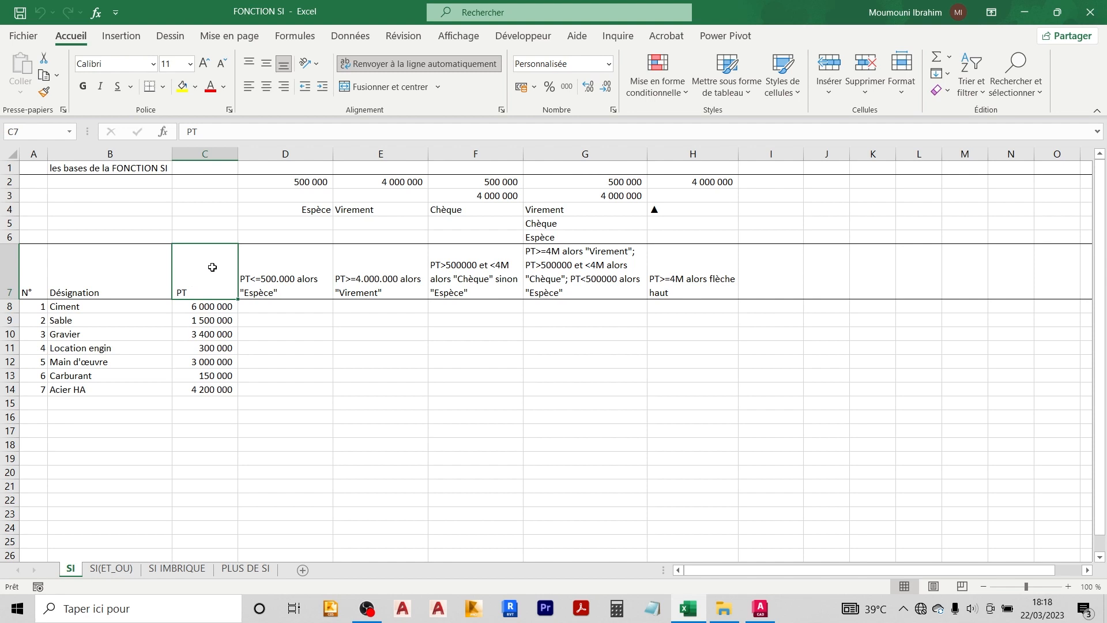
left_click(297, 287)
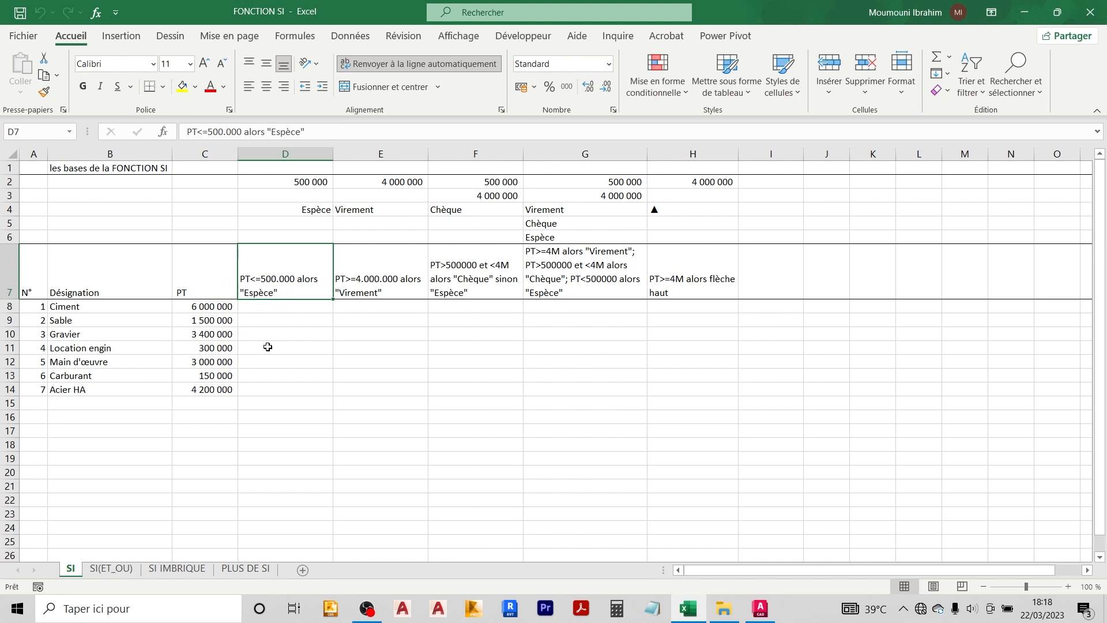
- Start an SI formula in D8 that tests whether C8 is less than the absolute reference $D$2
left_click(256, 309)
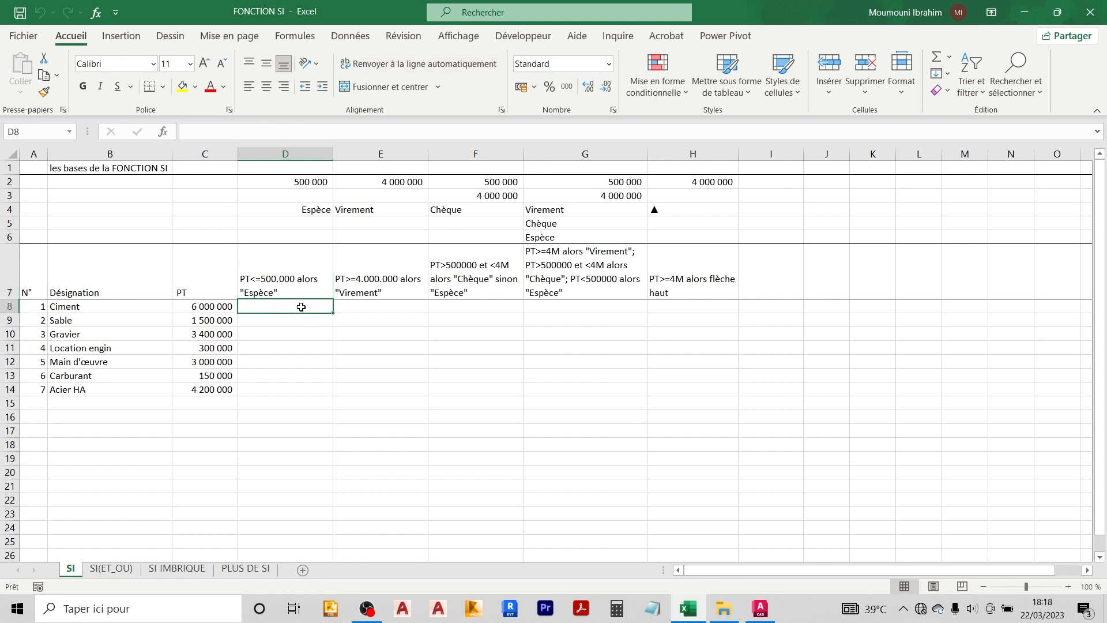
type("+")
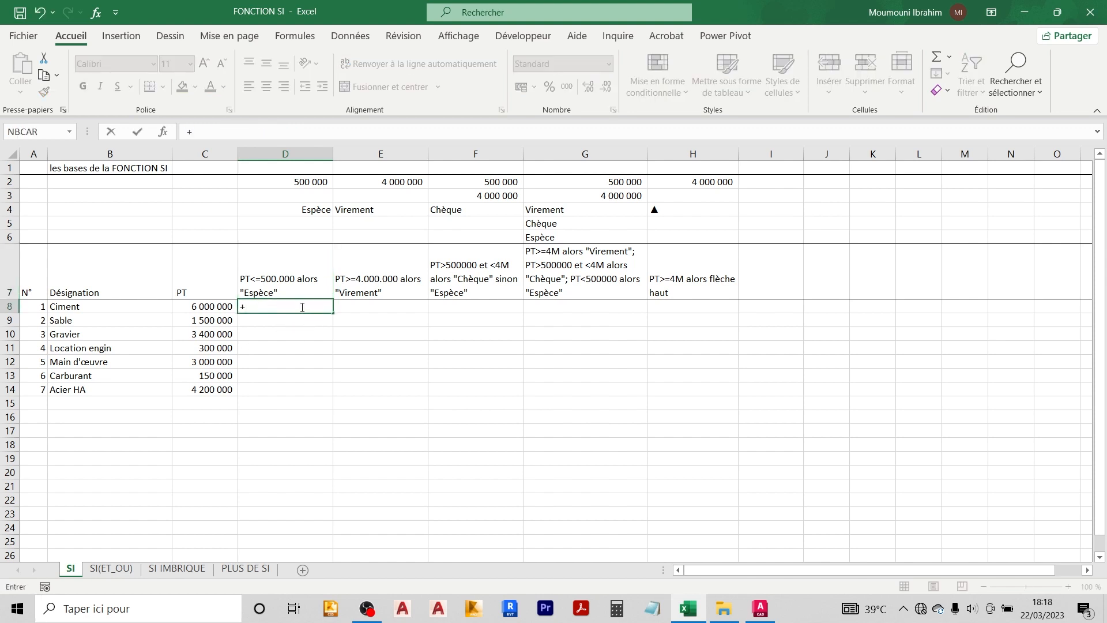
type("SI")
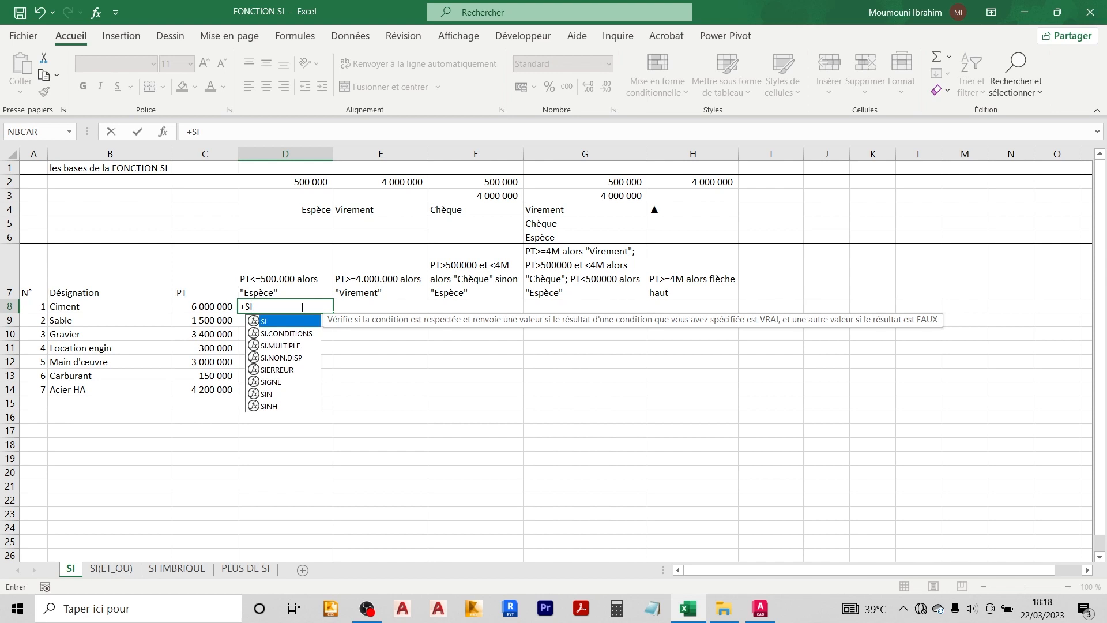
type("(")
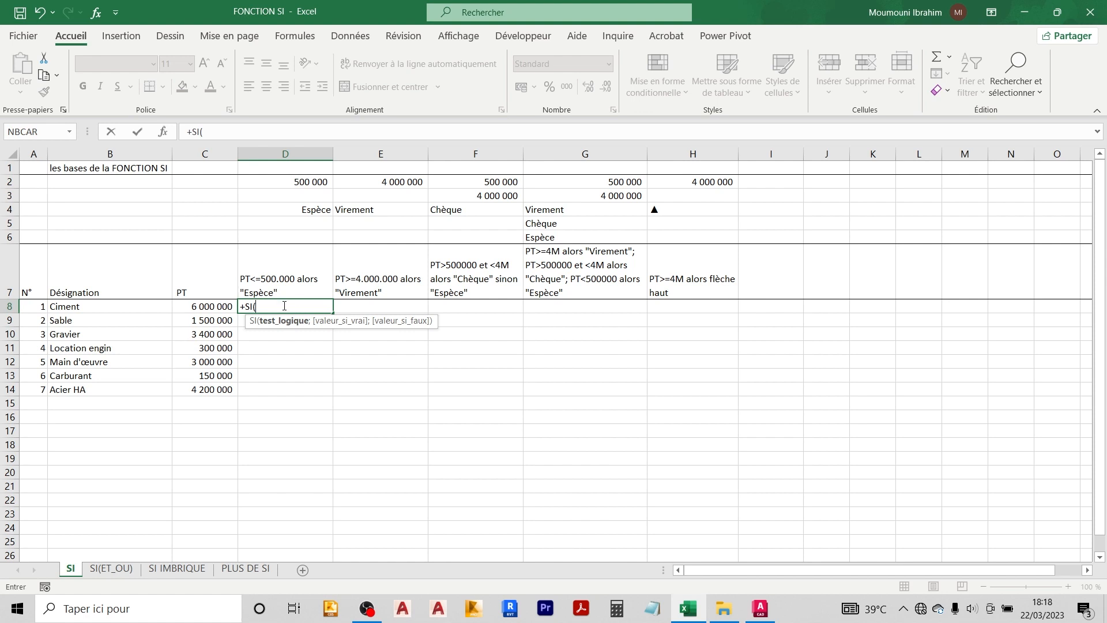
left_click(207, 306)
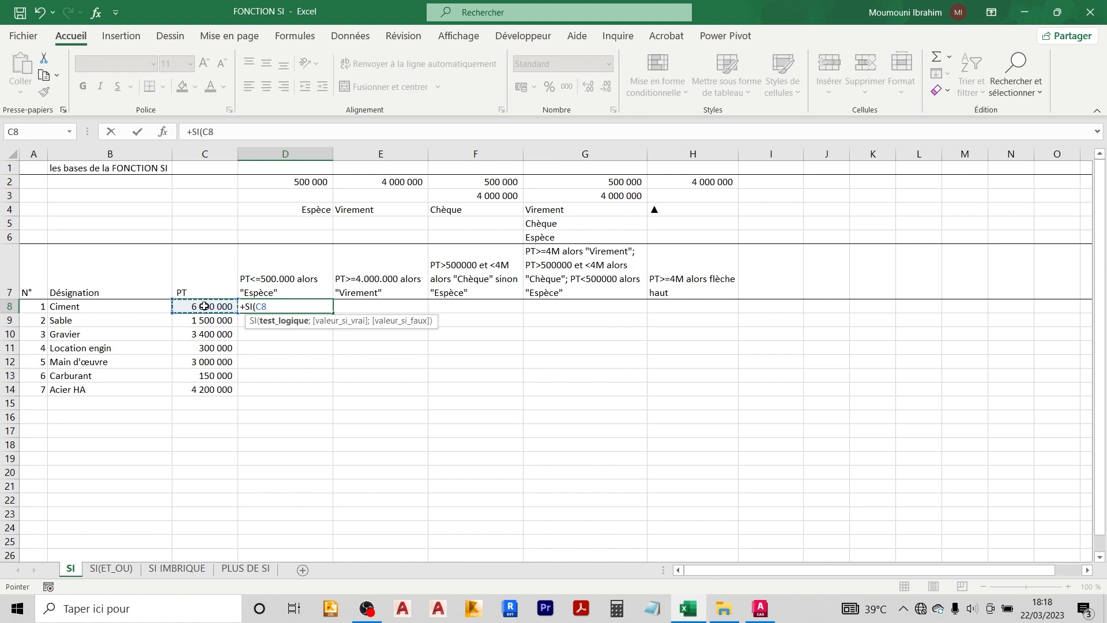
type("<")
left_click(300, 186)
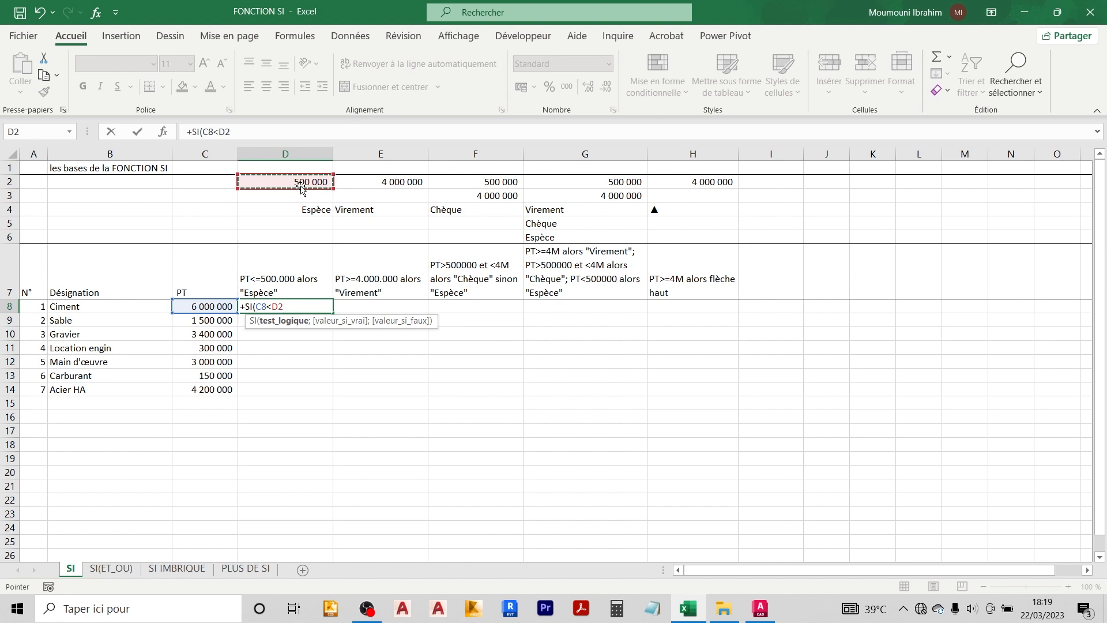
key("F4")
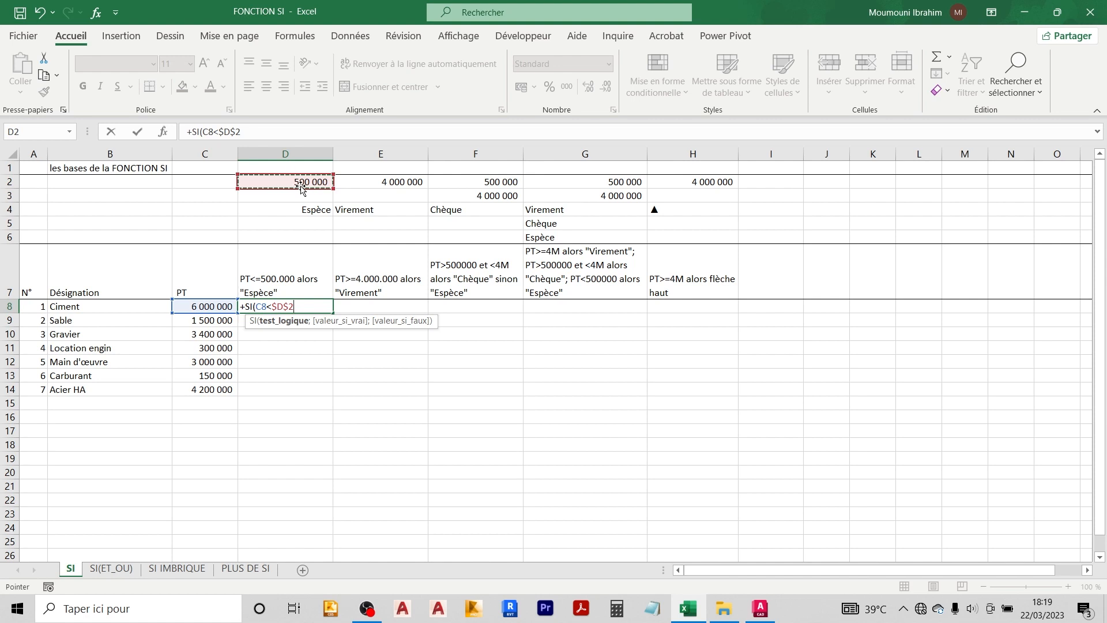
- Complete the D8 formula with D4 if true and empty text "" if false, and fill it down to D14
type(";")
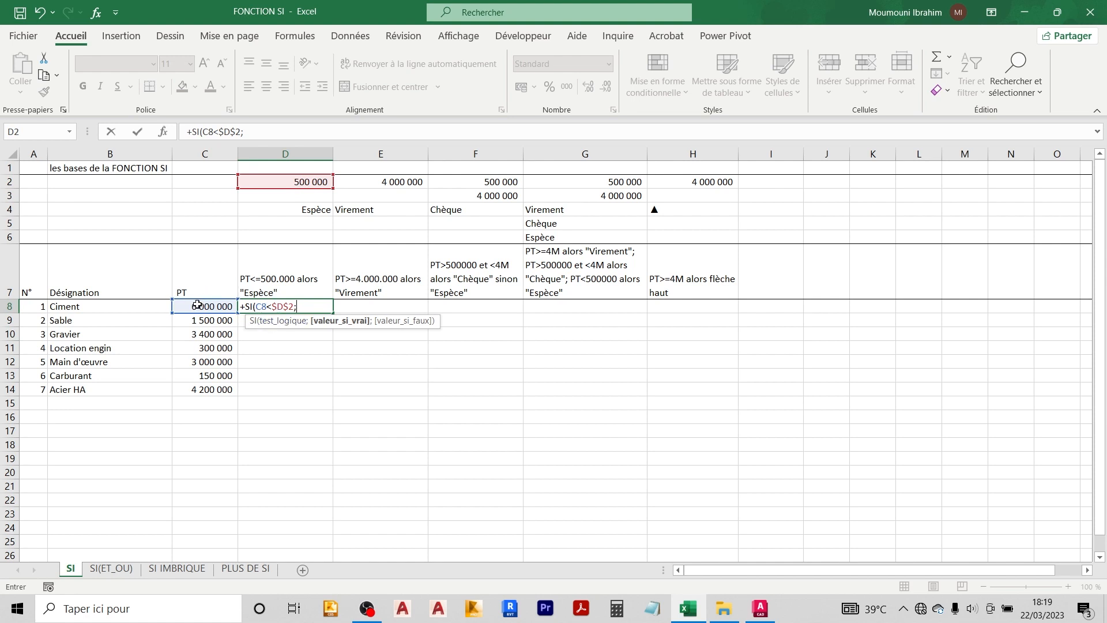
left_click(306, 211)
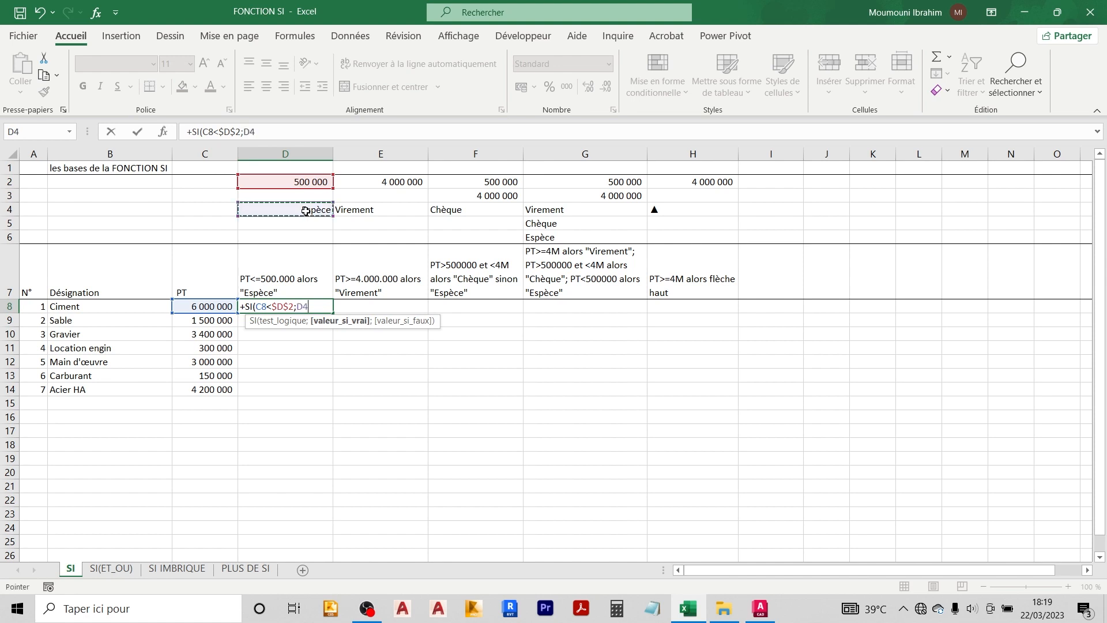
type(";")
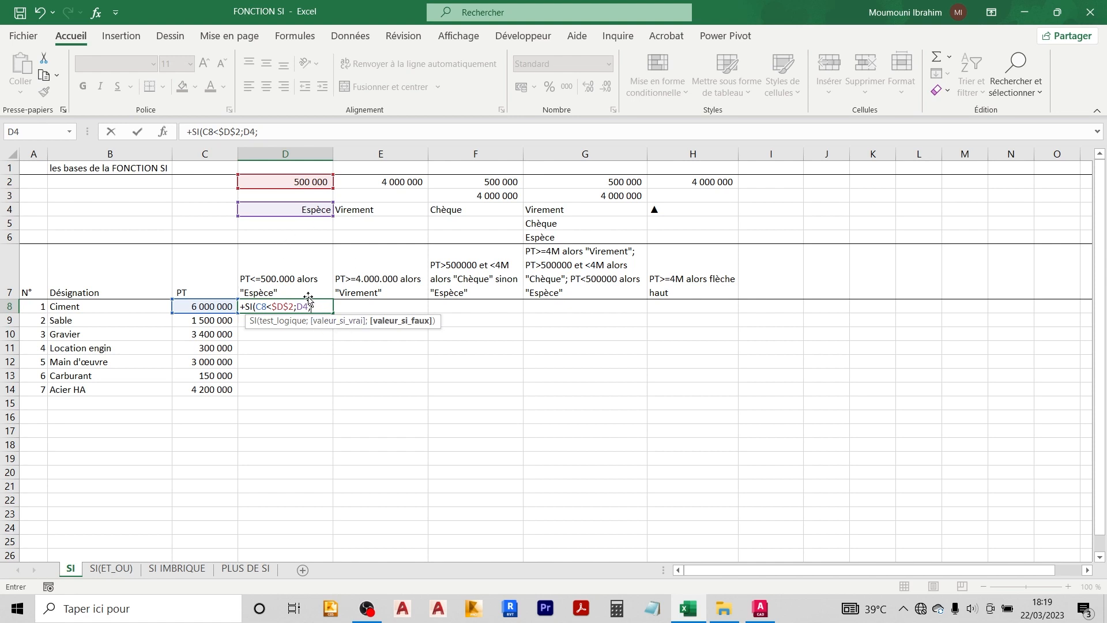
type("\"\"")
key("Return")
key("Up")
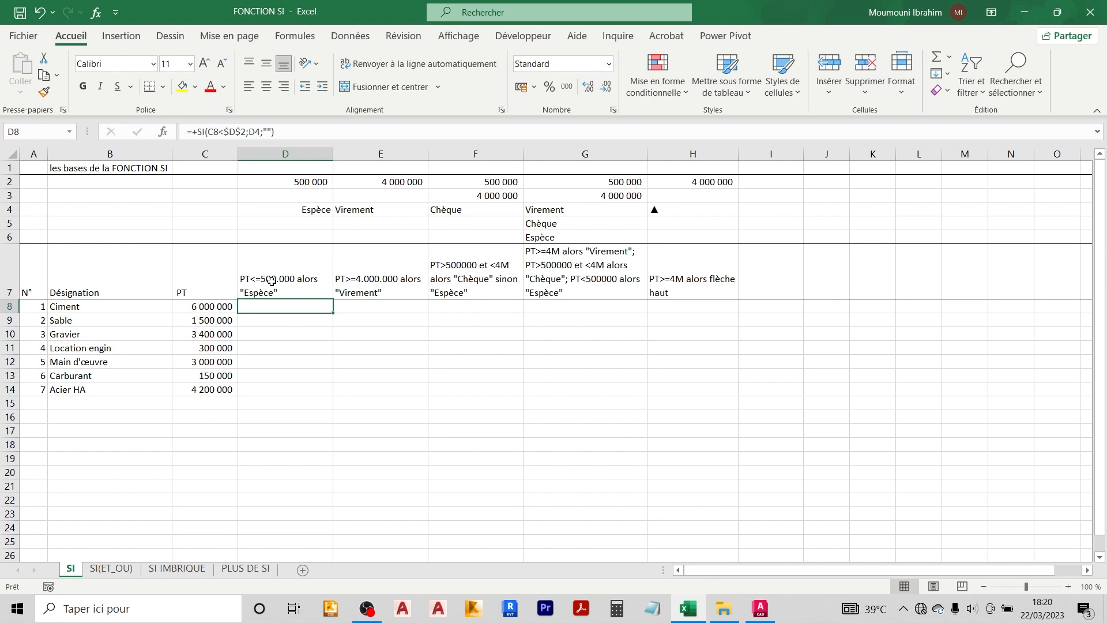
double_click(335, 314)
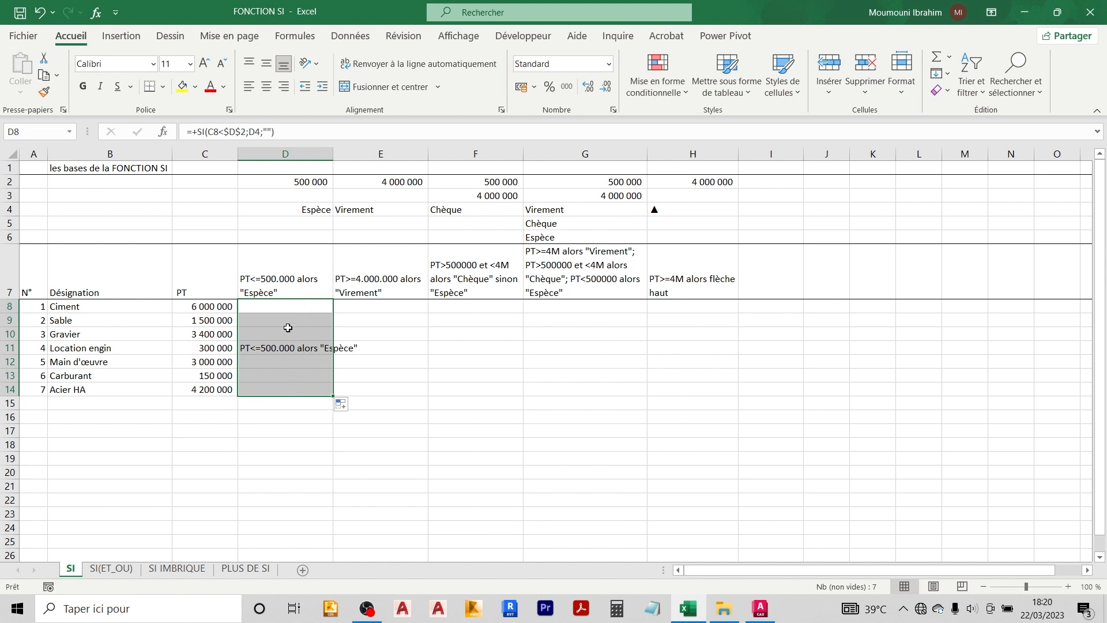
- Make the D4 reference in D8's formula absolute as $D$4 and refill the formula down to D14
double_click(288, 306)
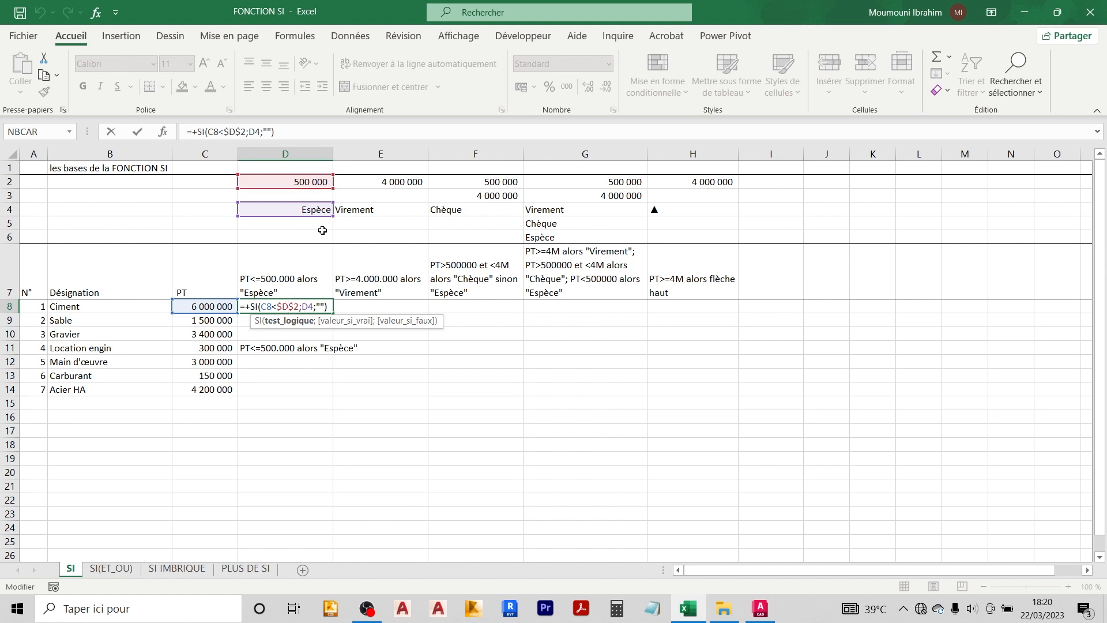
double_click(309, 307)
key("F4")
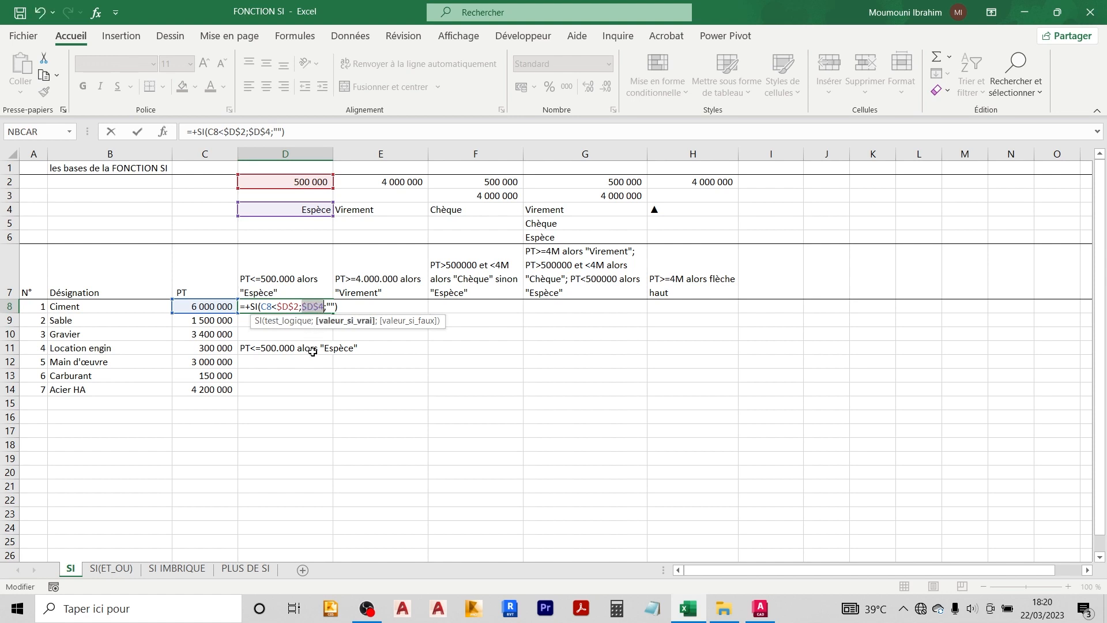
key("Return")
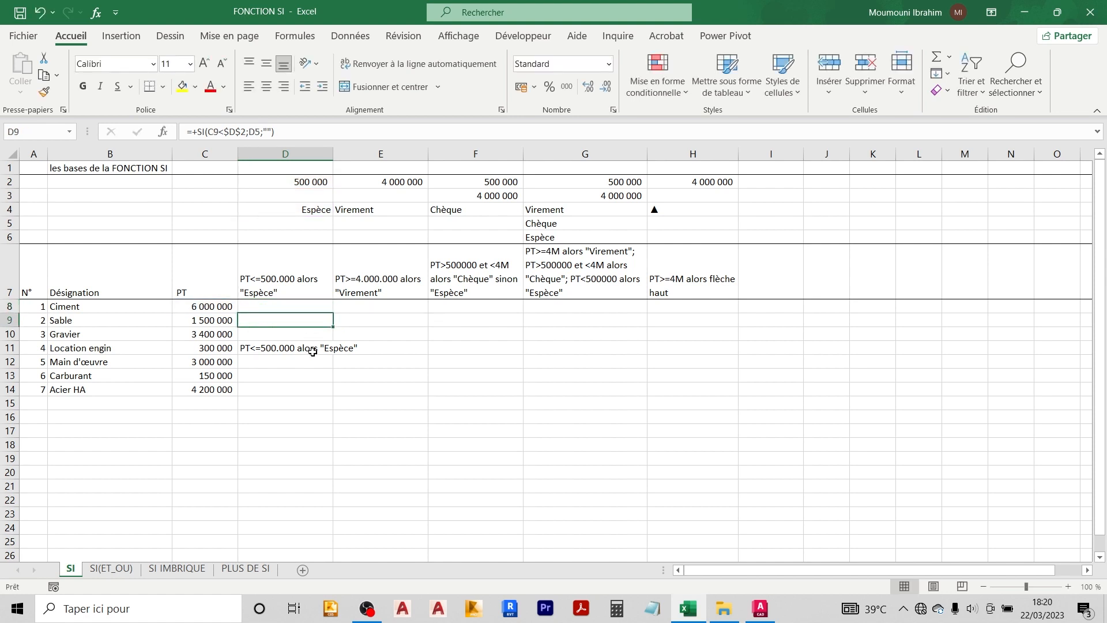
left_click(305, 307)
double_click(336, 312)
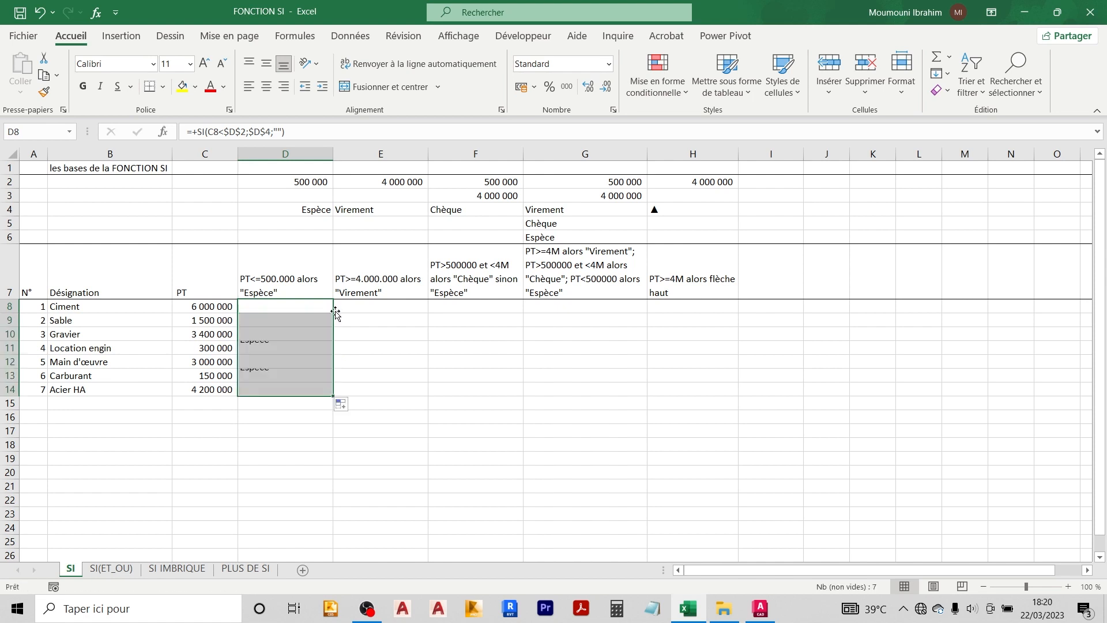
left_click(324, 431)
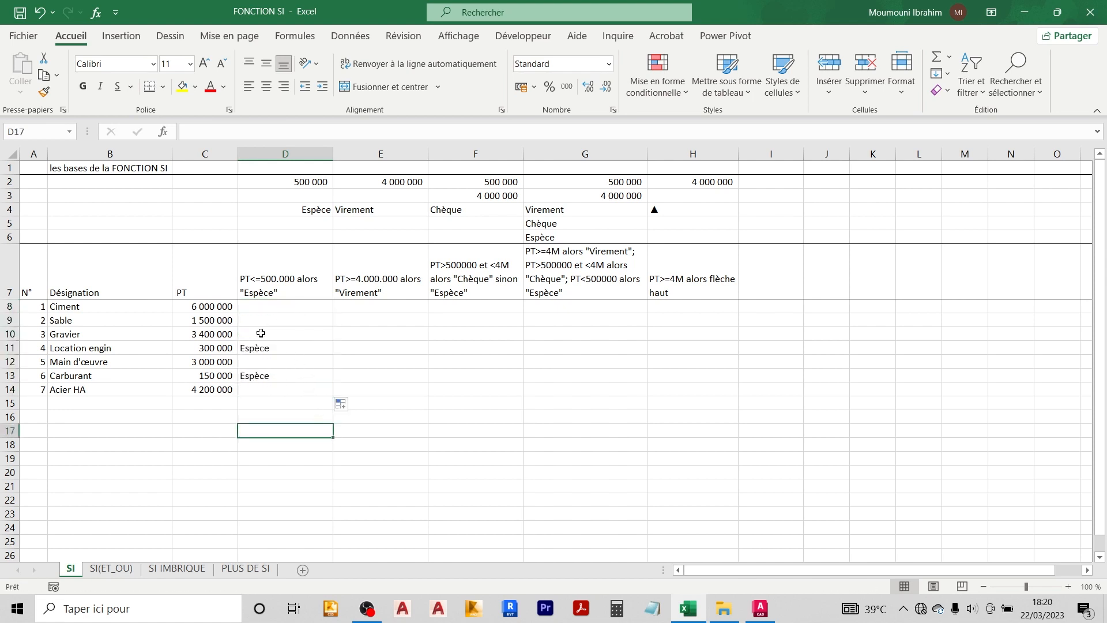
- Check the column D results against the PT amounts for rows 8 to 10, row 11 and row 13
left_click_drag(266, 306, 264, 335)
left_click_drag(211, 309, 210, 334)
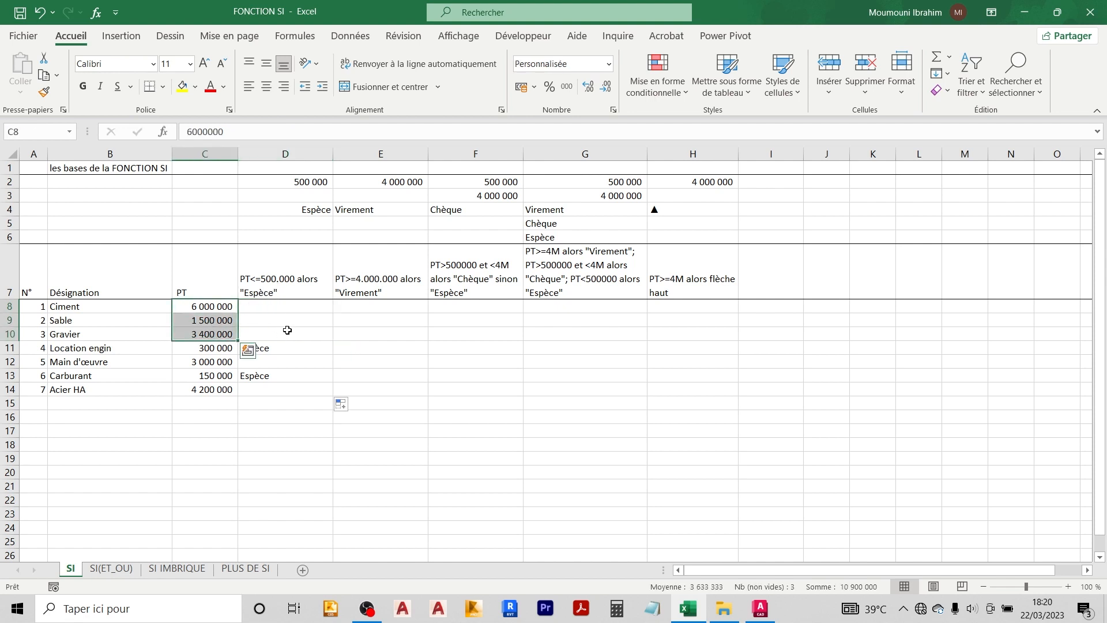
left_click(225, 349)
left_click(220, 376, "ctrl")
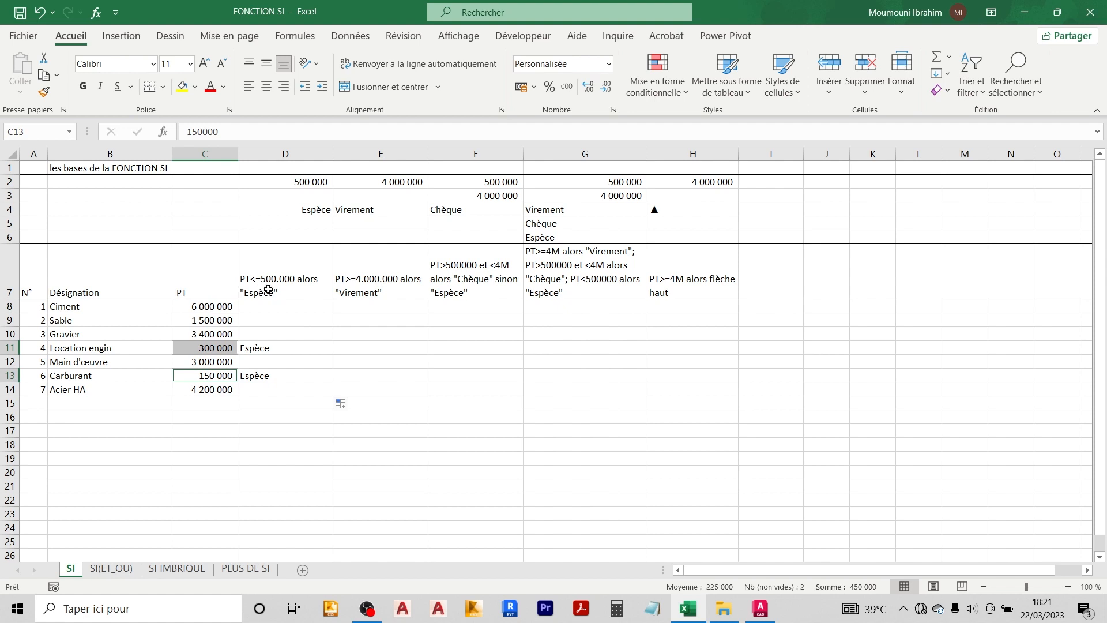
left_click(269, 347)
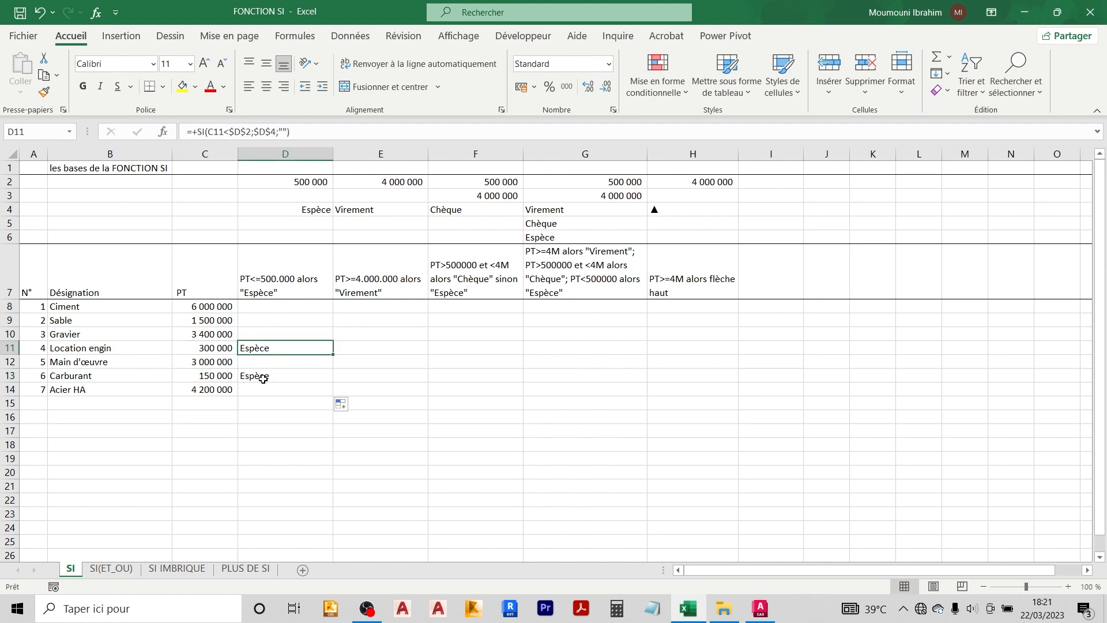
left_click(263, 376, "ctrl")
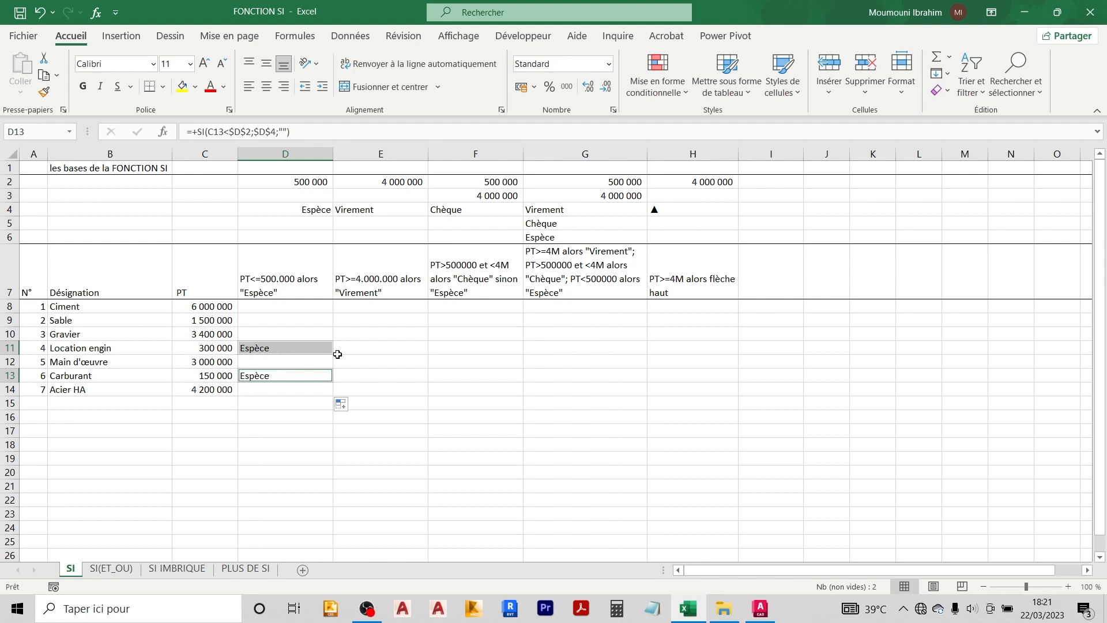
- Enter the formula +SI(C8>=$E$2;E4;"") in E8 for the "Virement" condition
left_click(361, 307)
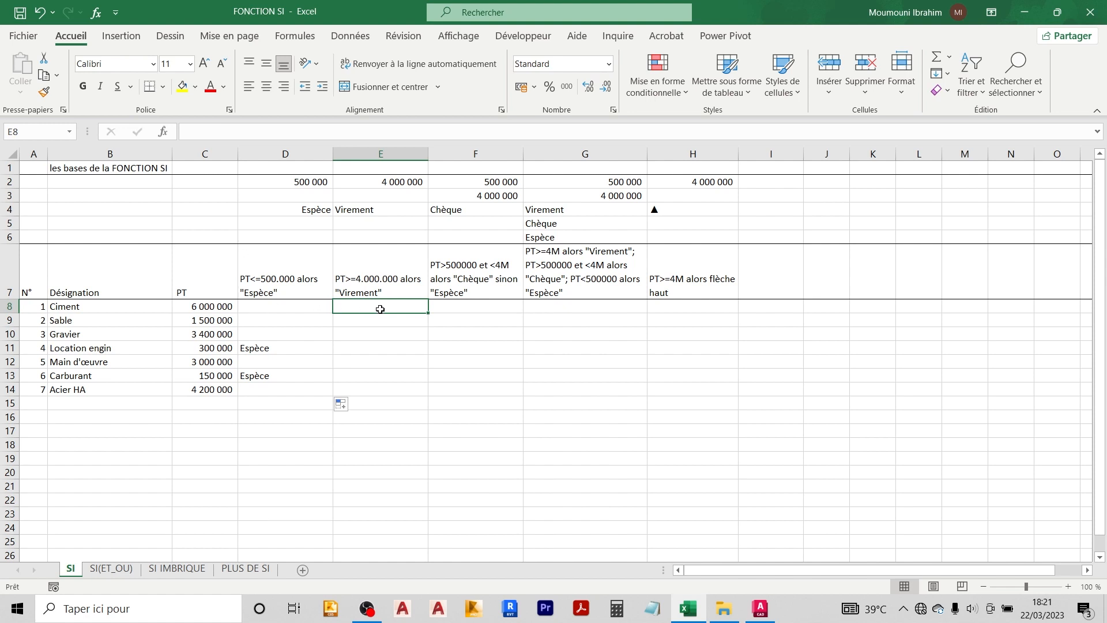
type("+SI(")
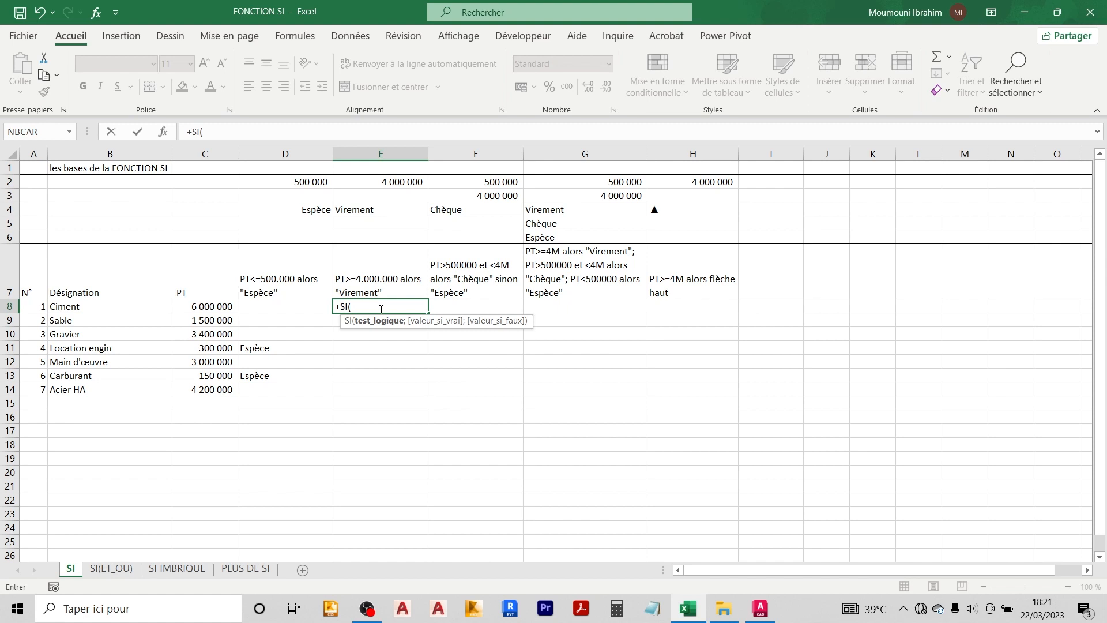
left_click(194, 307)
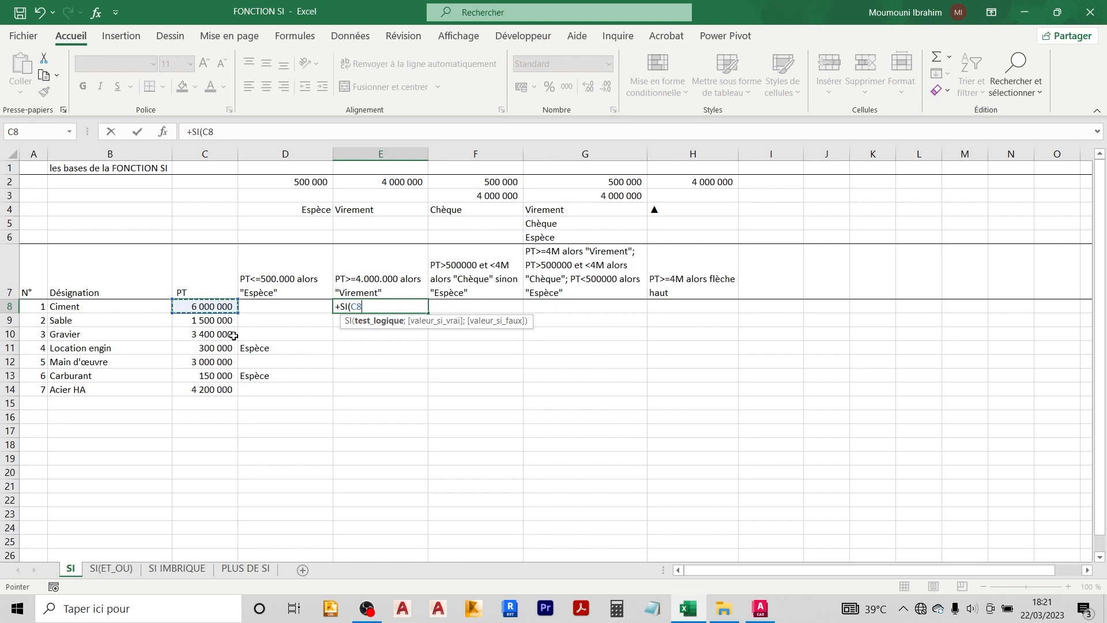
type(">=")
left_click(377, 183)
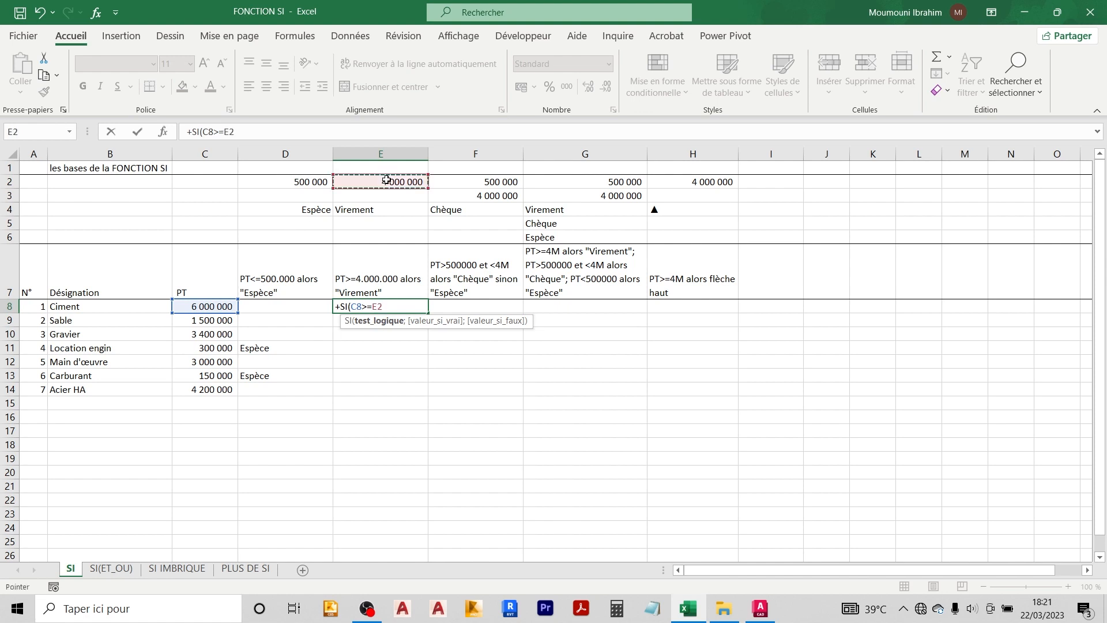
key("F4")
type(";")
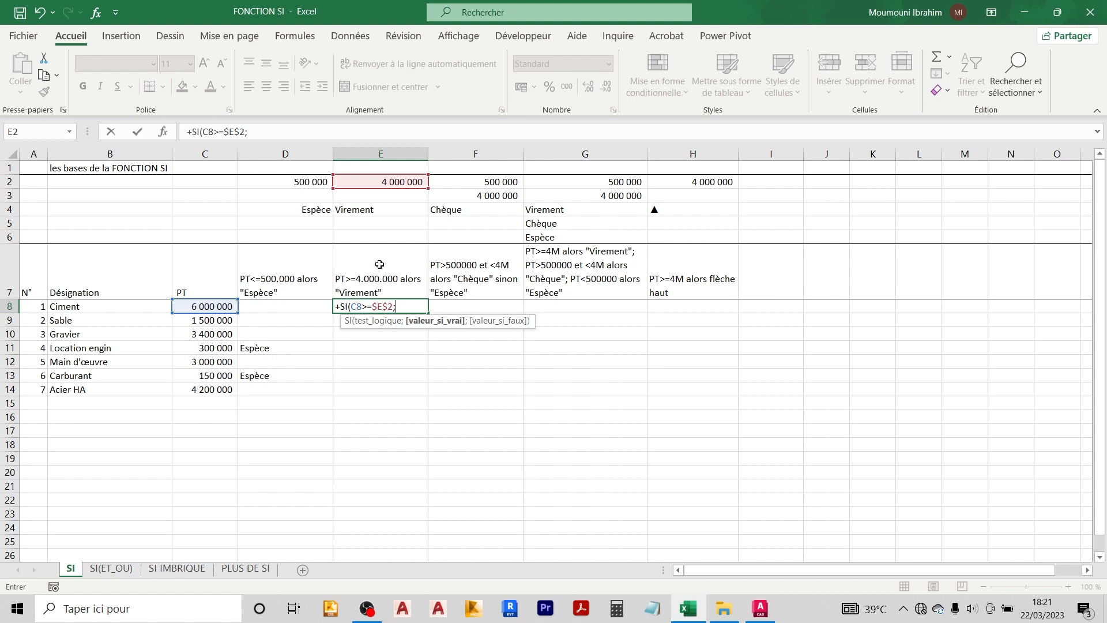
left_click(369, 207)
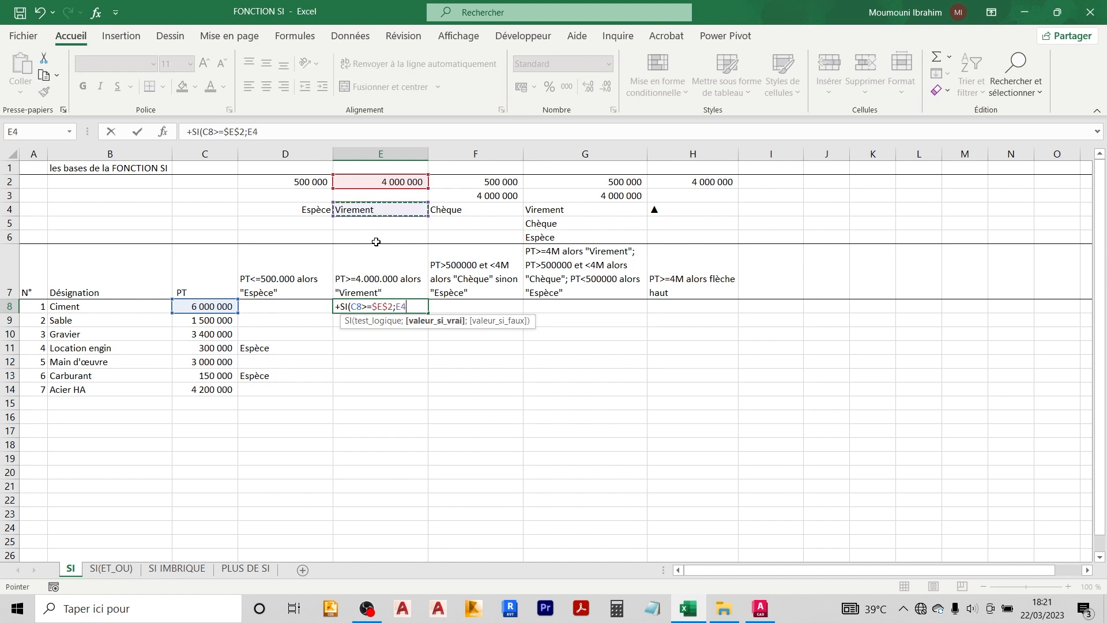
type(";")
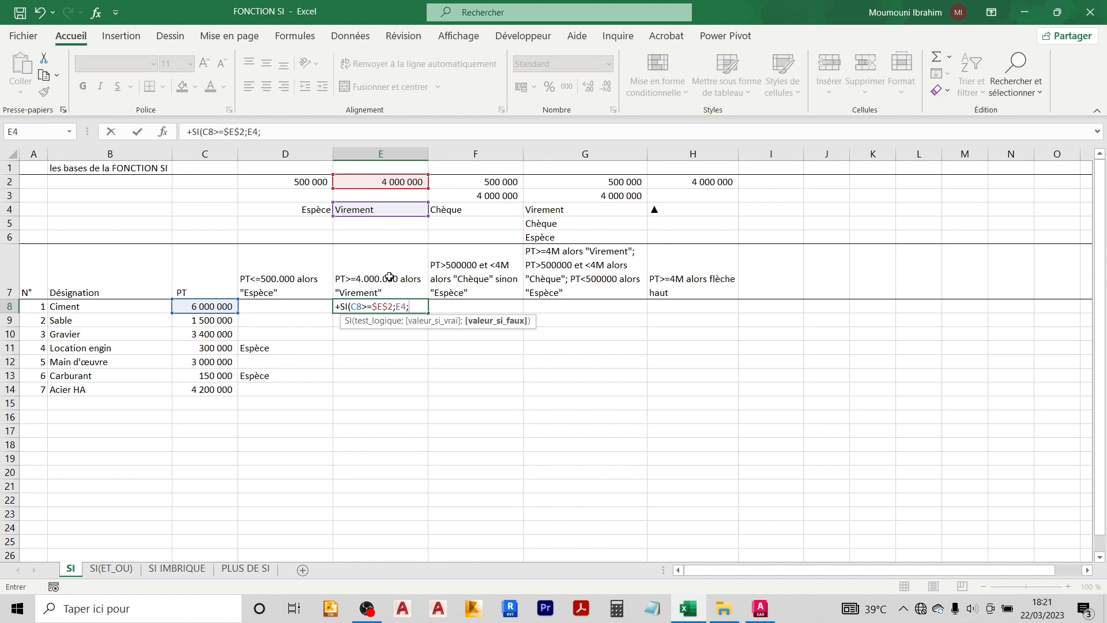
type("\"\"")
key("Return")
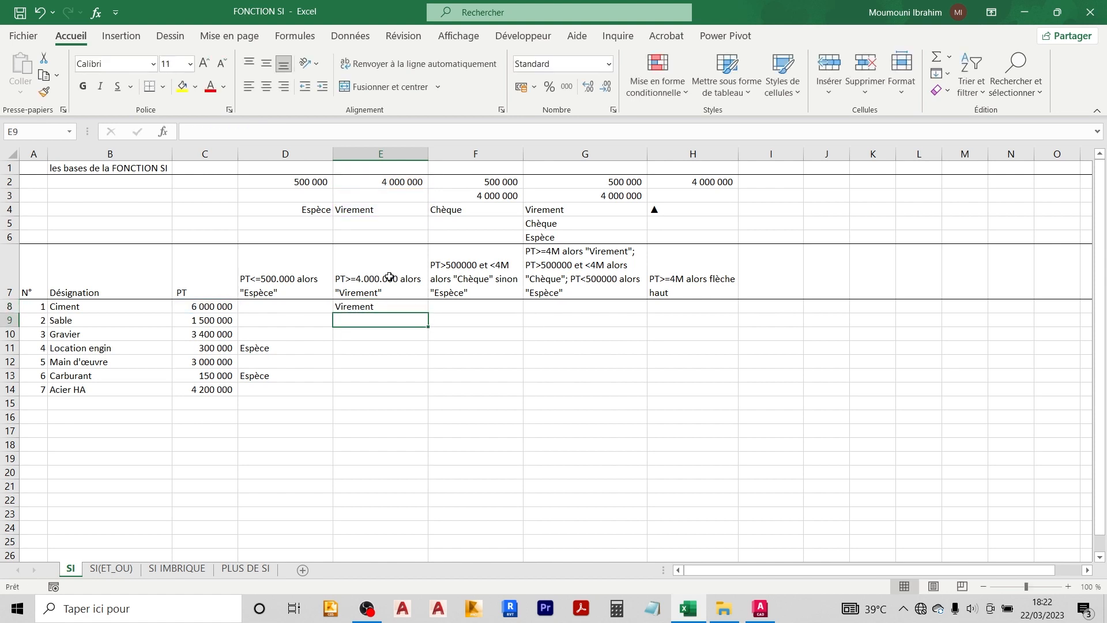
- Make the E4 reference in E8's formula absolute as $E$4 and fill the formula down to E14
left_click(381, 305)
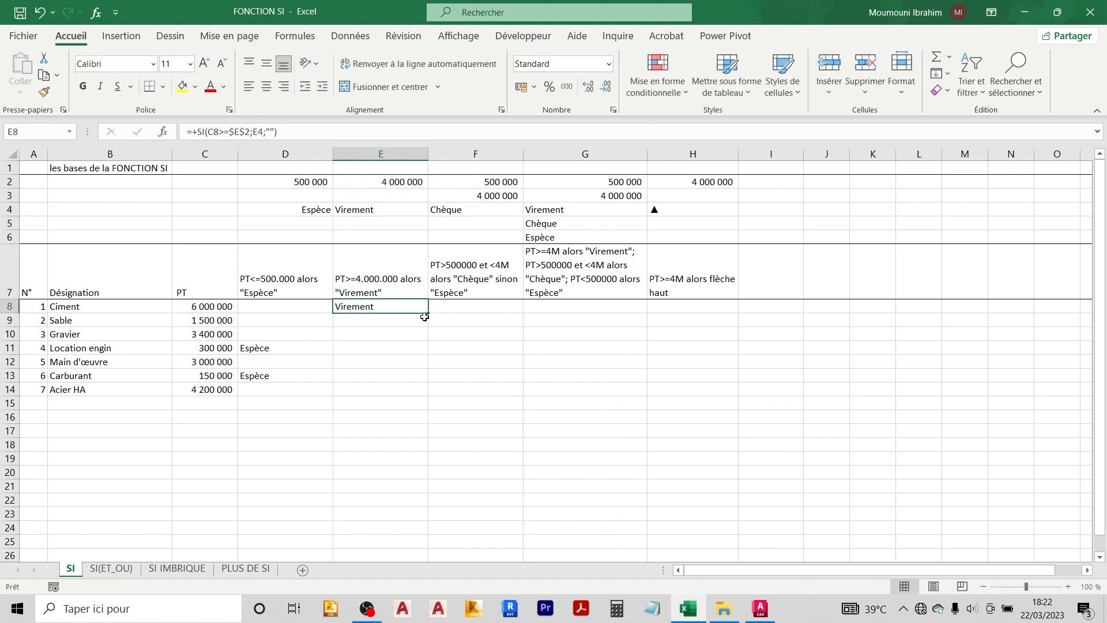
double_click(406, 307)
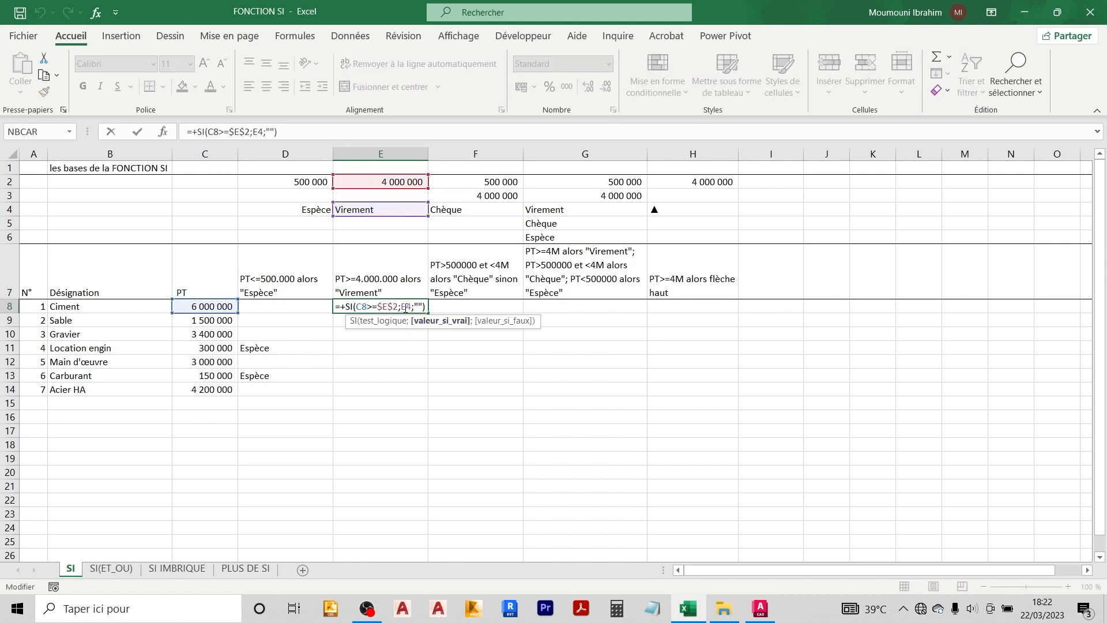
double_click(406, 306)
key("F4")
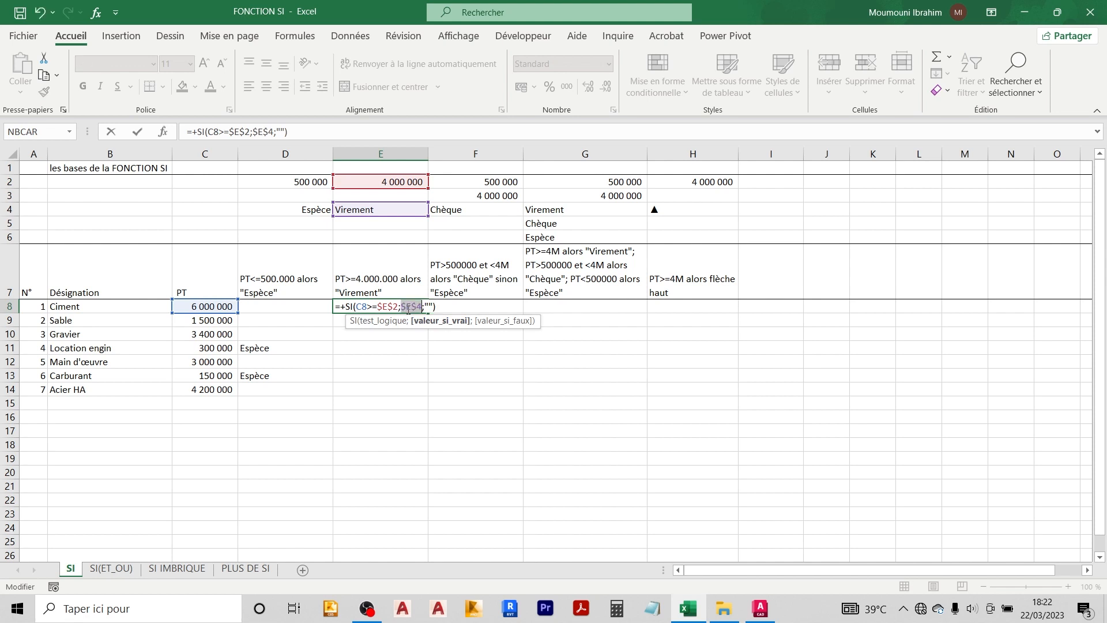
key("Return")
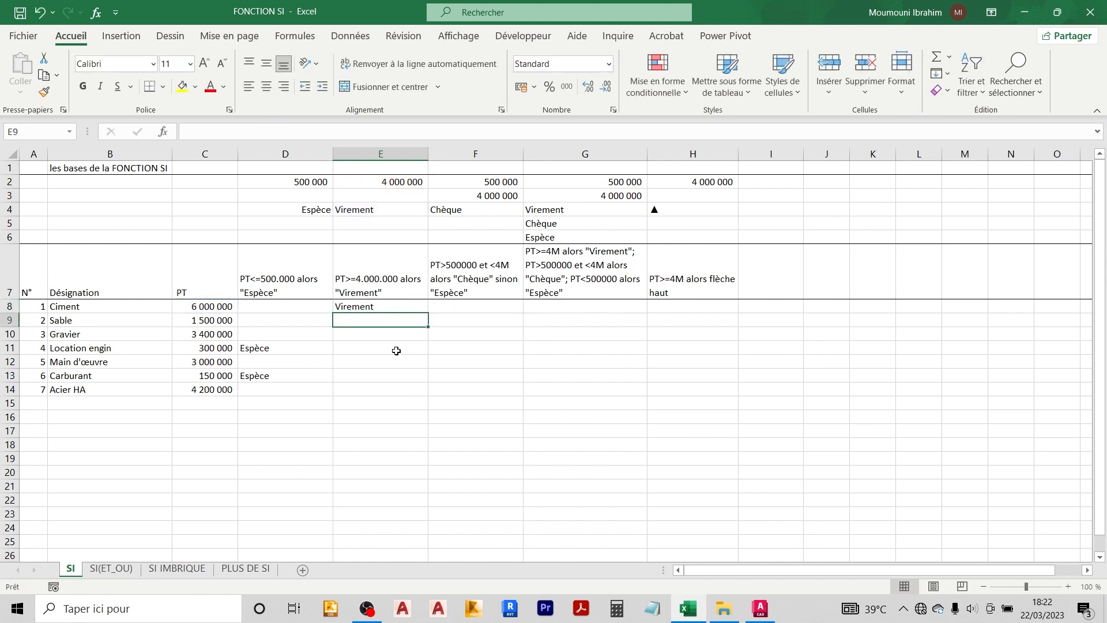
left_click(396, 307)
left_click_drag(429, 313, 427, 398)
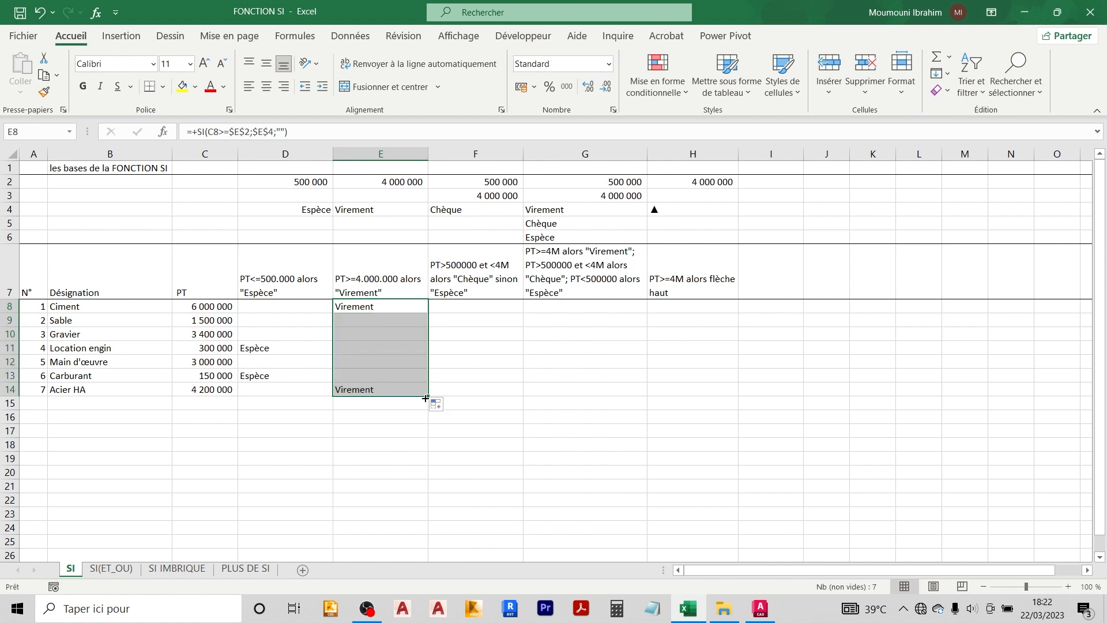
- Check the column E results against the PT amounts in C8 and C14
left_click(349, 310)
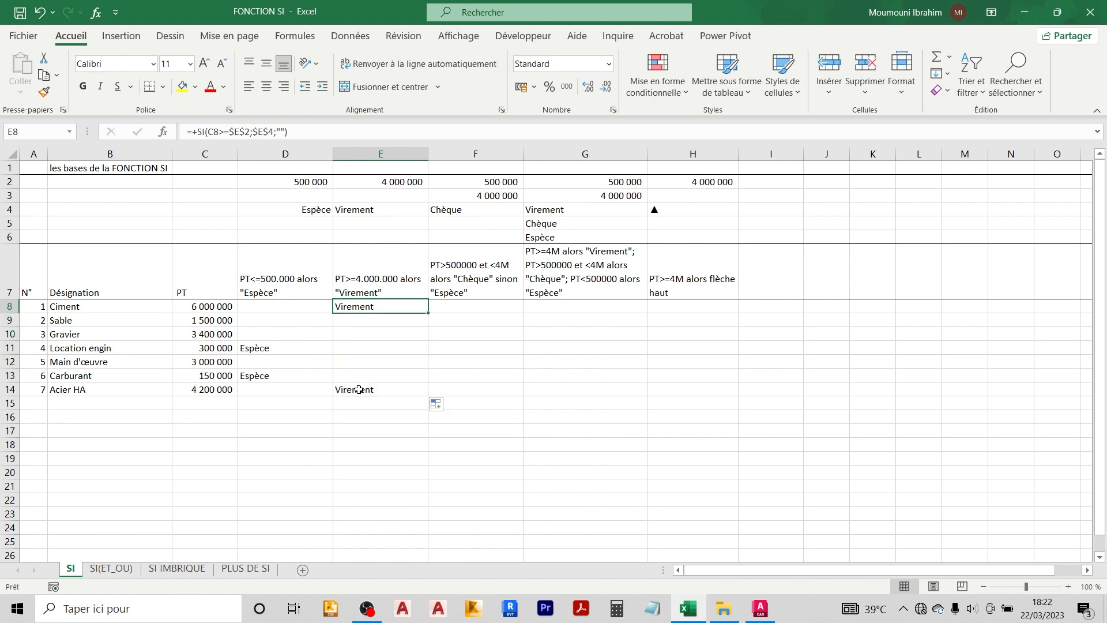
left_click(190, 306)
left_click(216, 388, "ctrl")
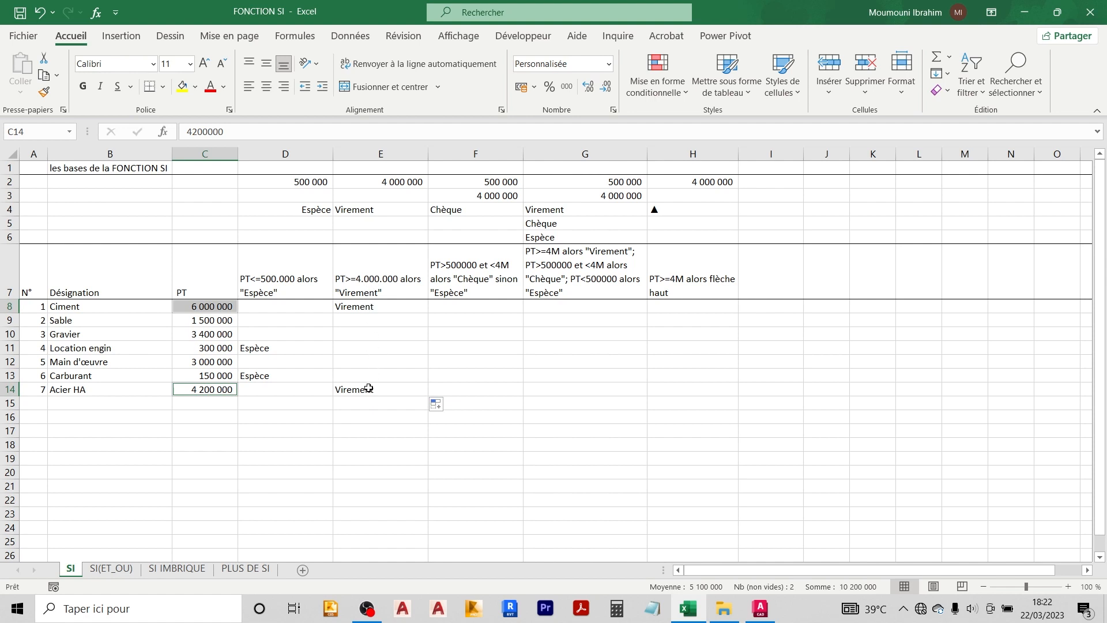
left_click(472, 361)
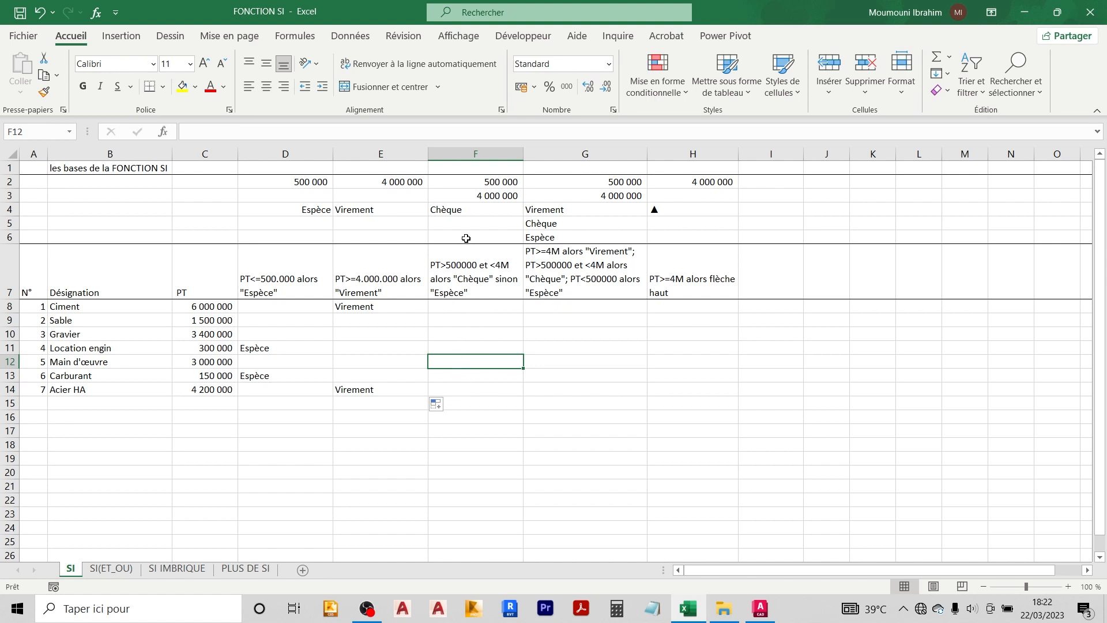
- Shorten the F7 heading to PT>500000 et <4M alors "Chèque" by removing the sinon "Espèce" part
double_click(477, 292)
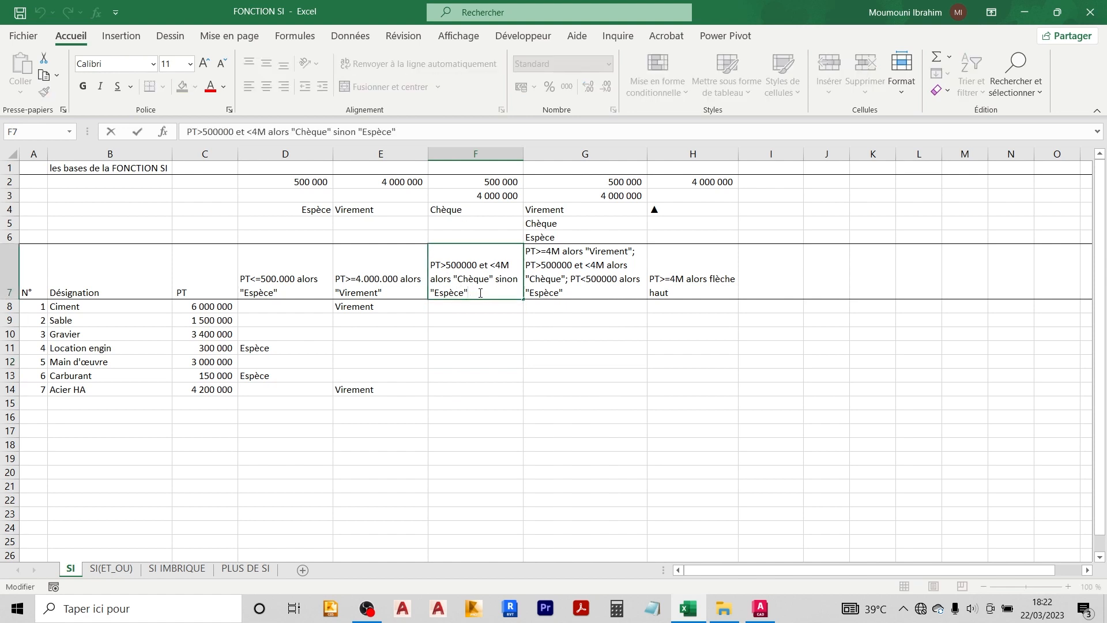
key("BackSpace")
key("BackSpace")
key("BackSpace")
key("BackSpace")
key("BackSpace")
key("BackSpace")
key("BackSpace")
key("BackSpace")
key("BackSpace")
key("BackSpace")
key("BackSpace")
key("BackSpace")
key("BackSpace")
key("BackSpace")
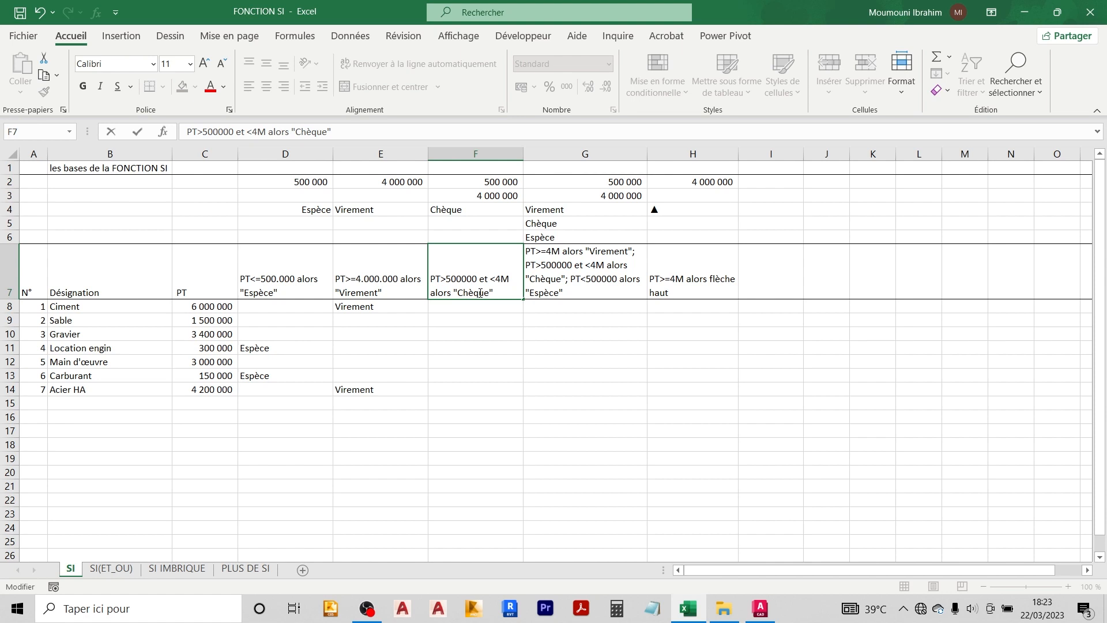
key("Return")
left_click(480, 348)
left_click(476, 287)
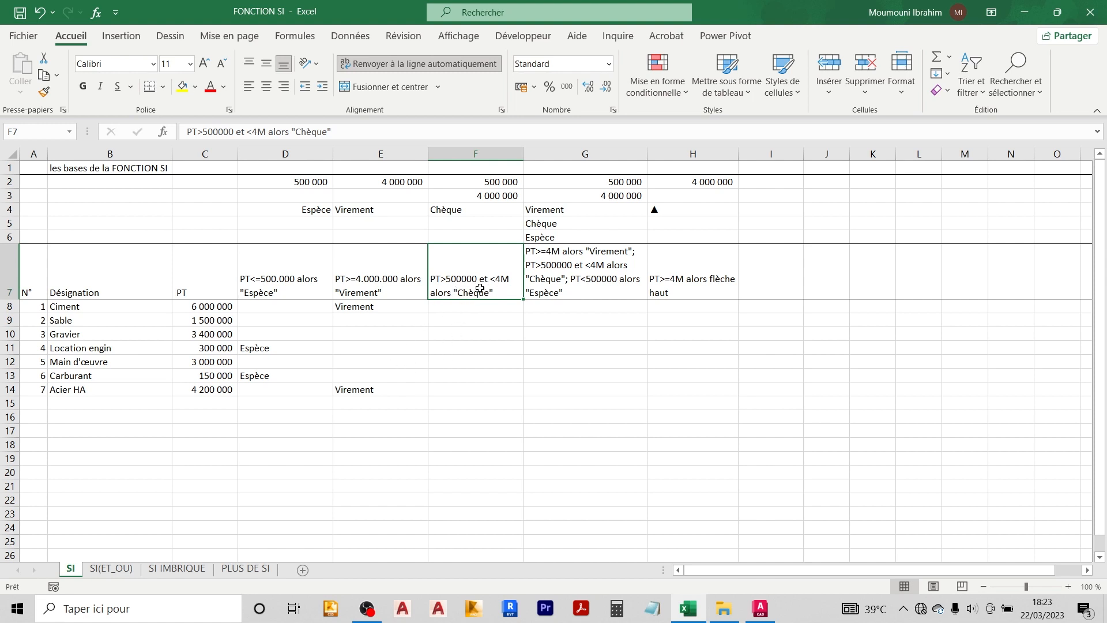
- Begin the "Chèque" formula in F8 as +SI(ET(C8>$F$2; with the 500 000 threshold as first condition
left_click_drag(223, 306, 223, 389)
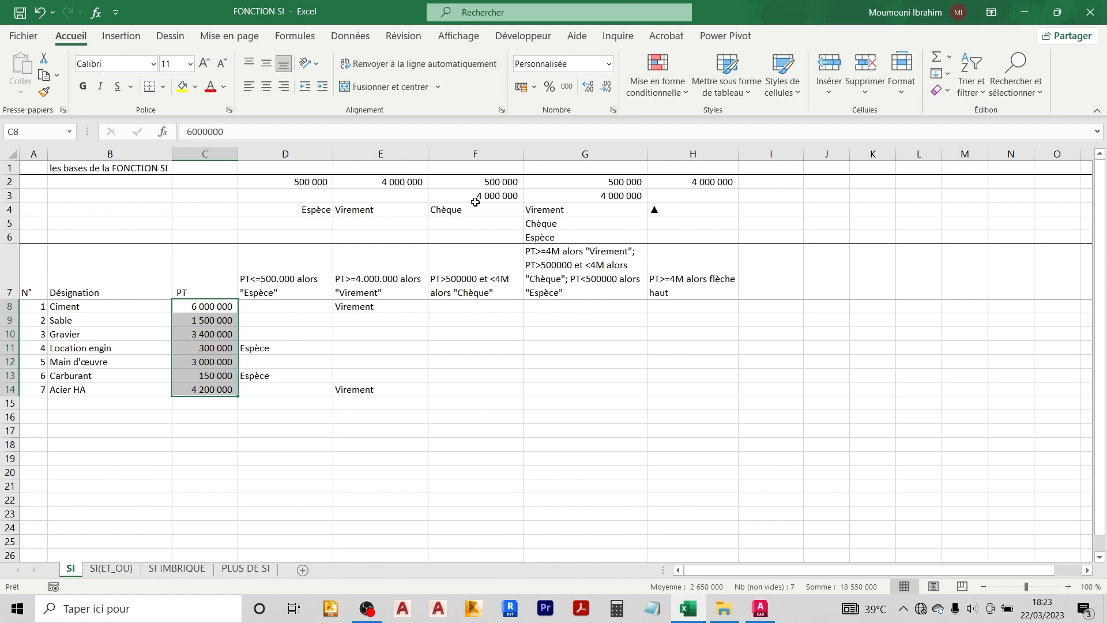
left_click(473, 306)
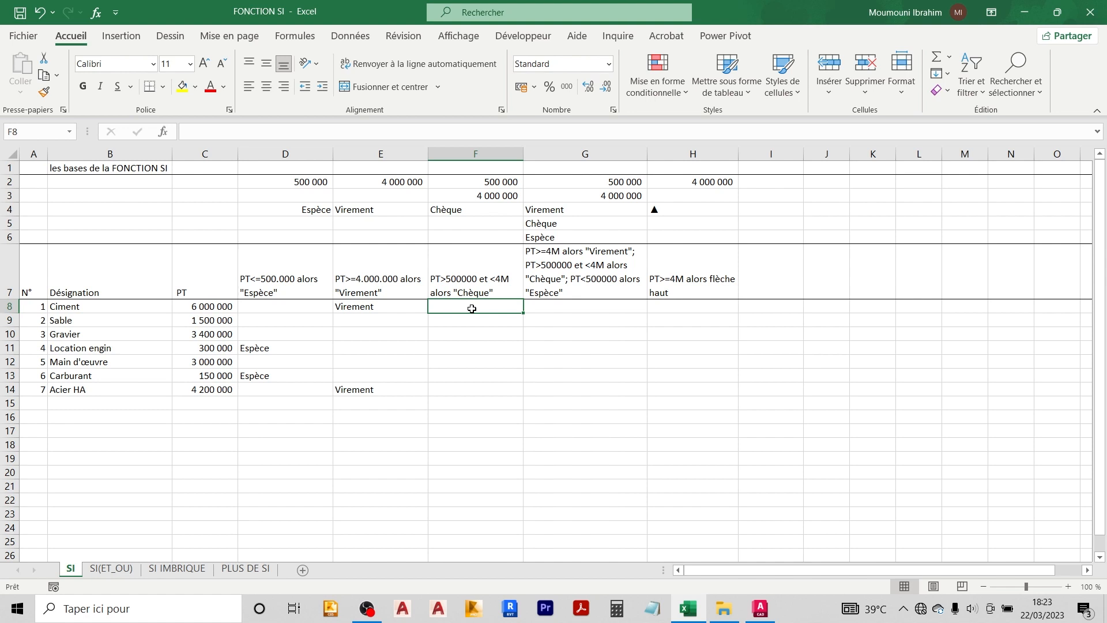
type("+SI(")
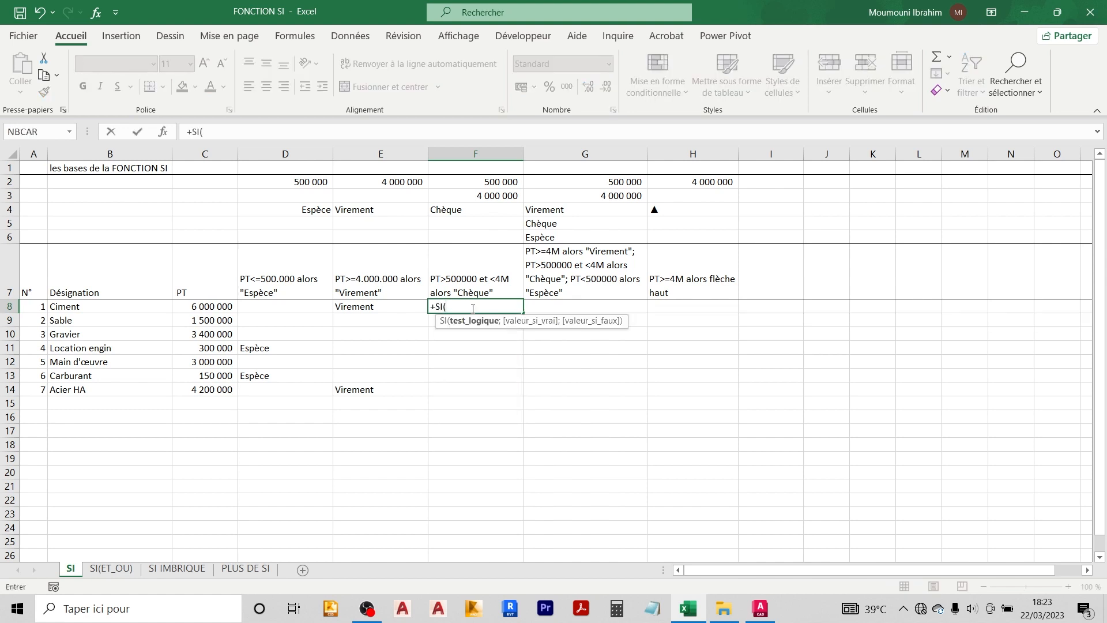
type("ET")
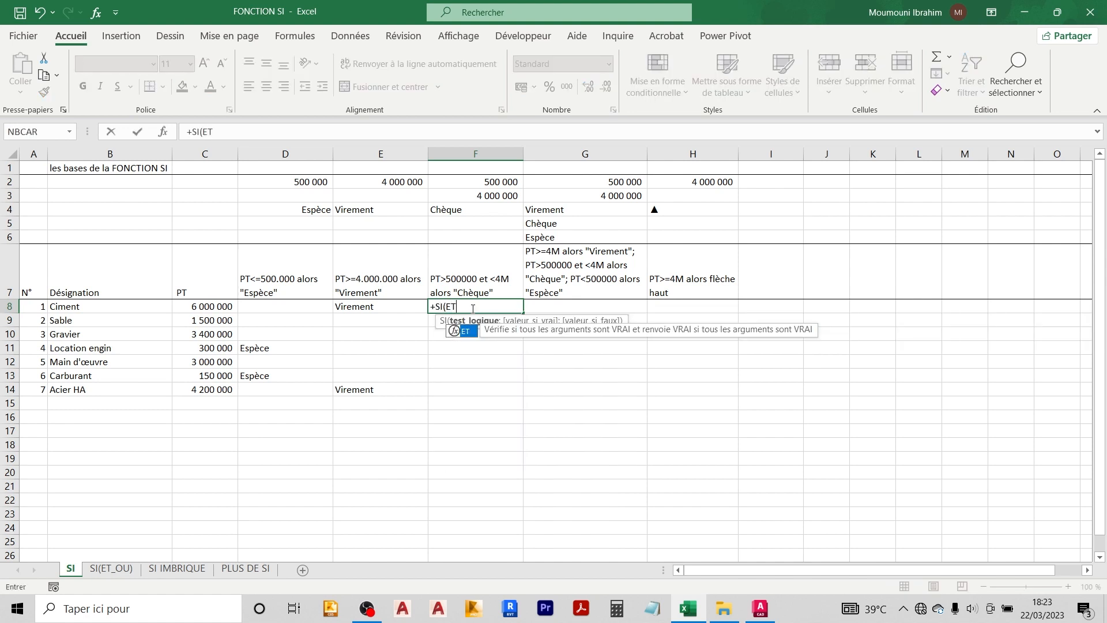
type("(")
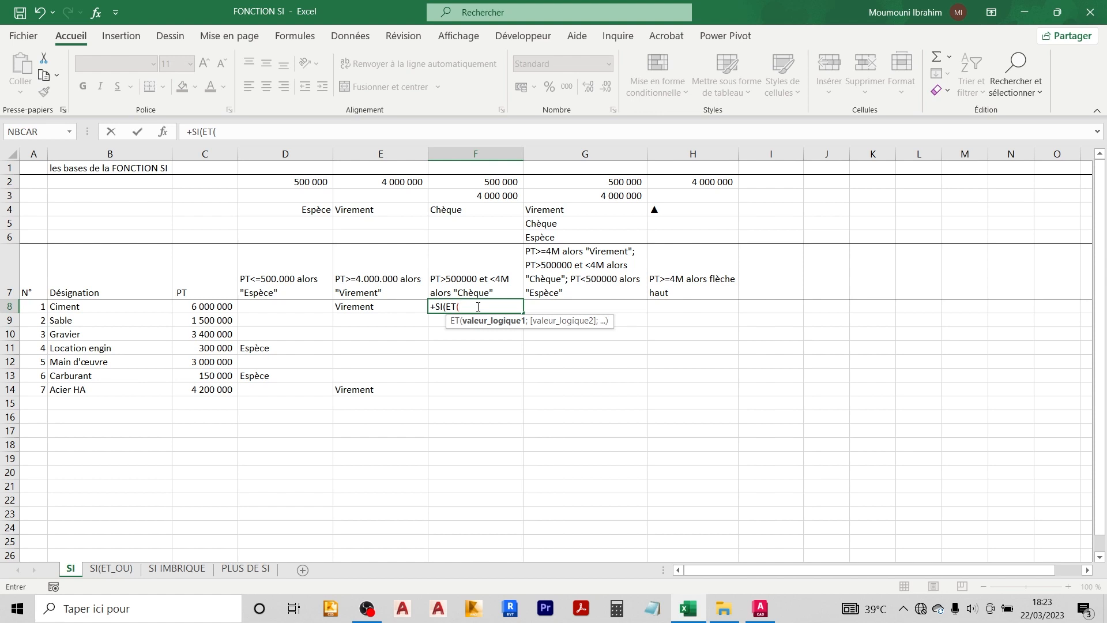
left_click(224, 308)
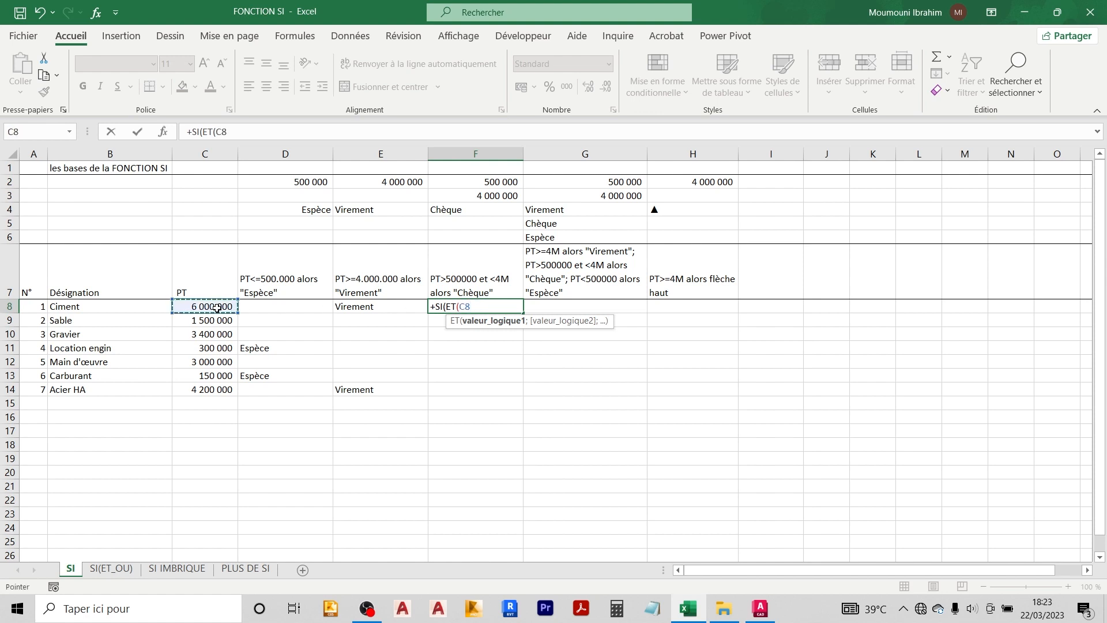
type(">")
left_click(512, 183)
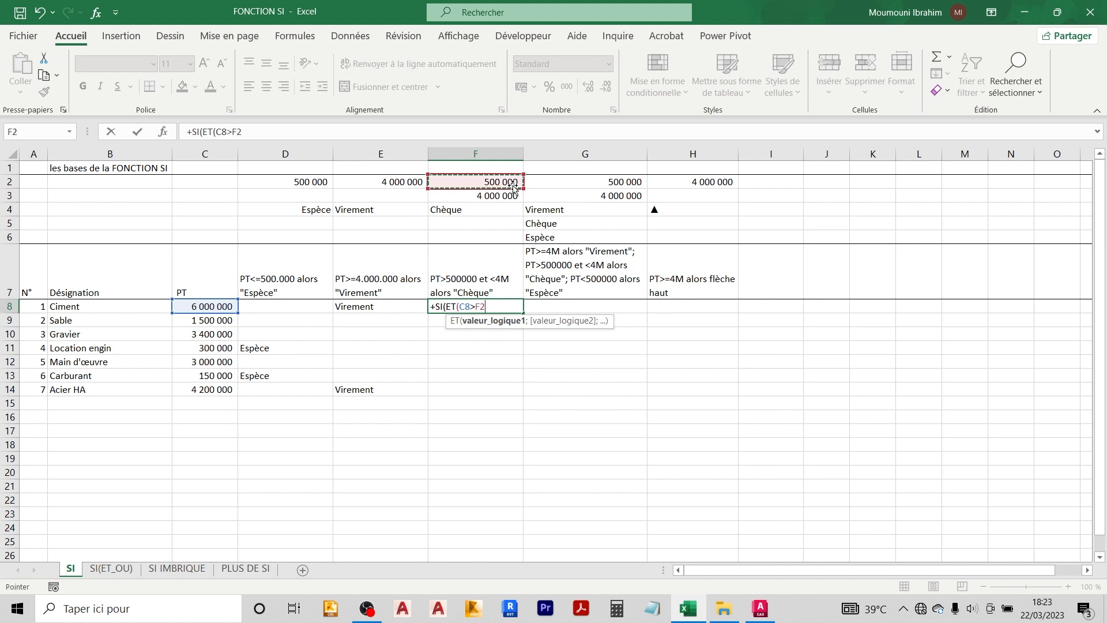
key("F4")
type(";")
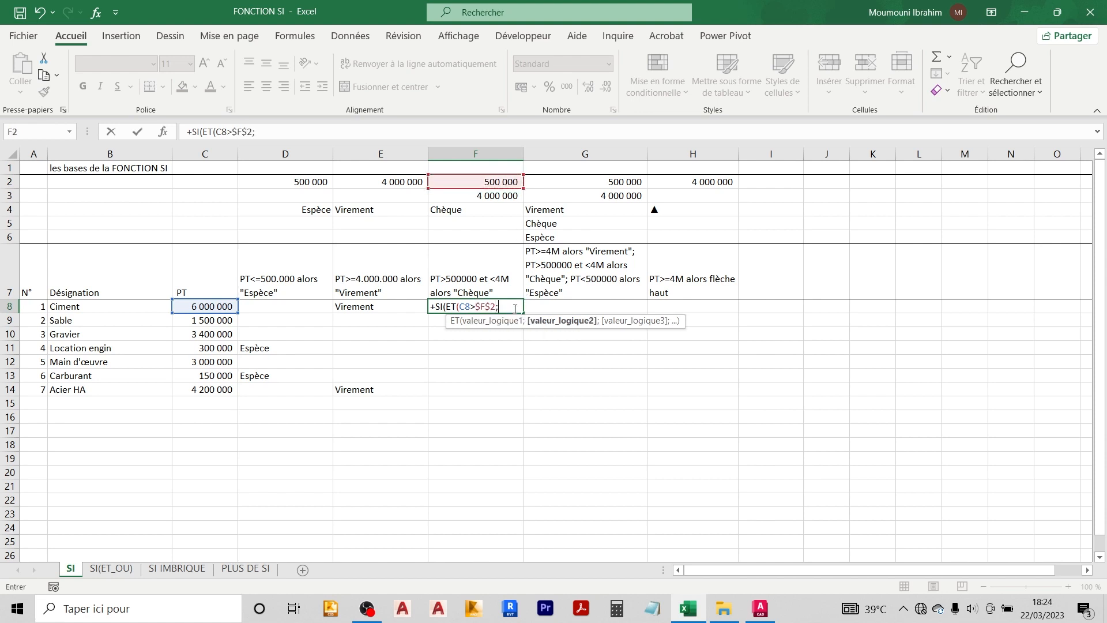
- Add C8<$F$3 as the second condition of the ET test in F8 and close the ET function
left_click(215, 306)
key("Return")
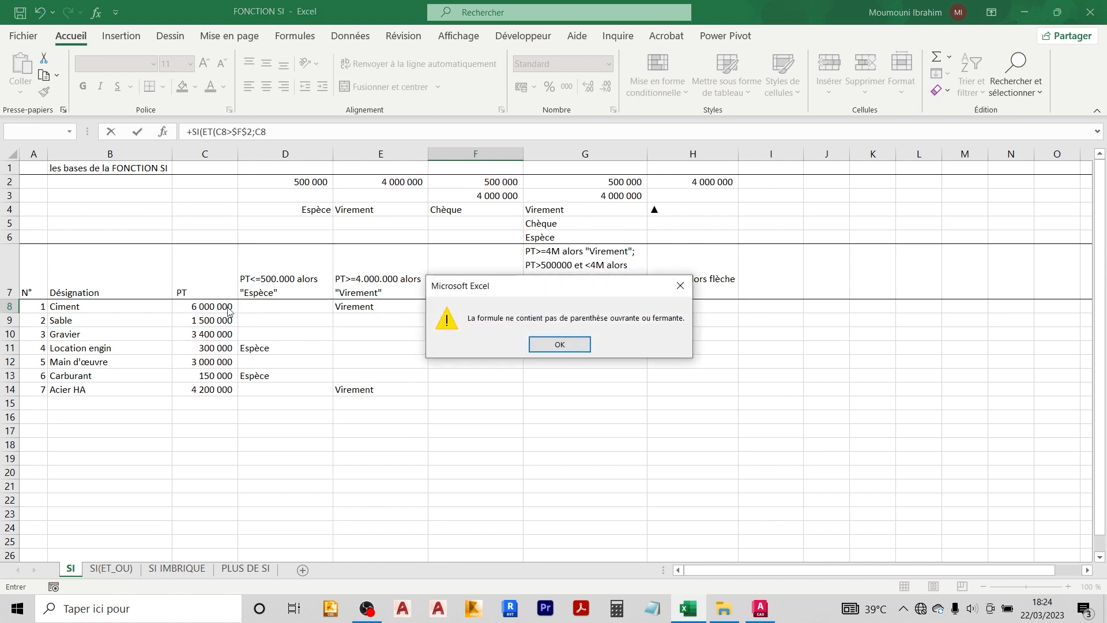
left_click(557, 345)
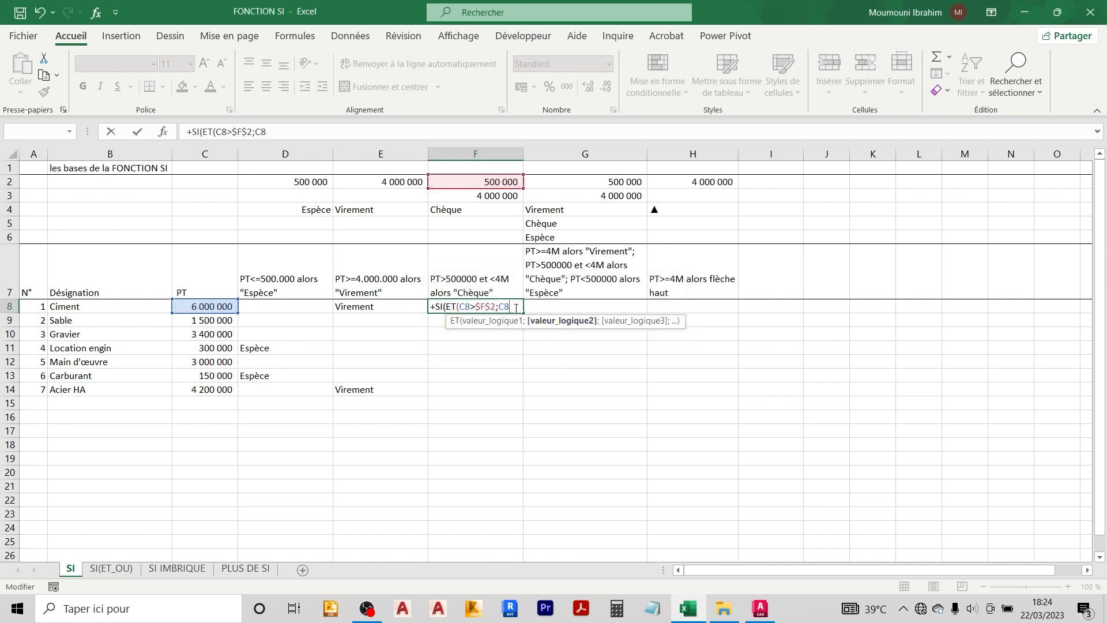
type("<")
left_click(461, 197)
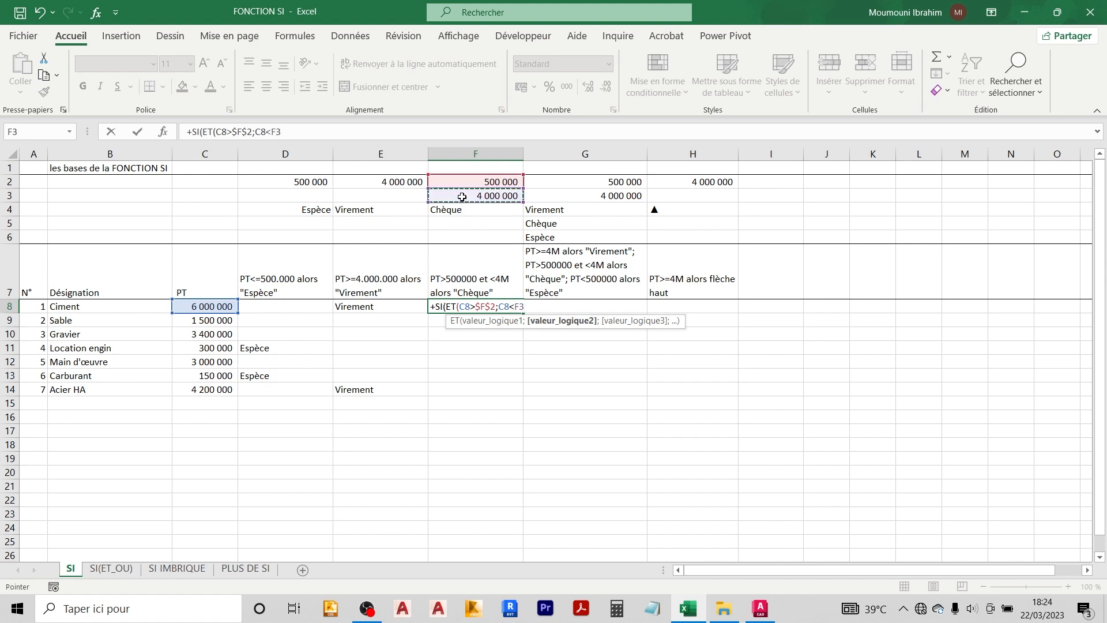
key("F4")
type(")")
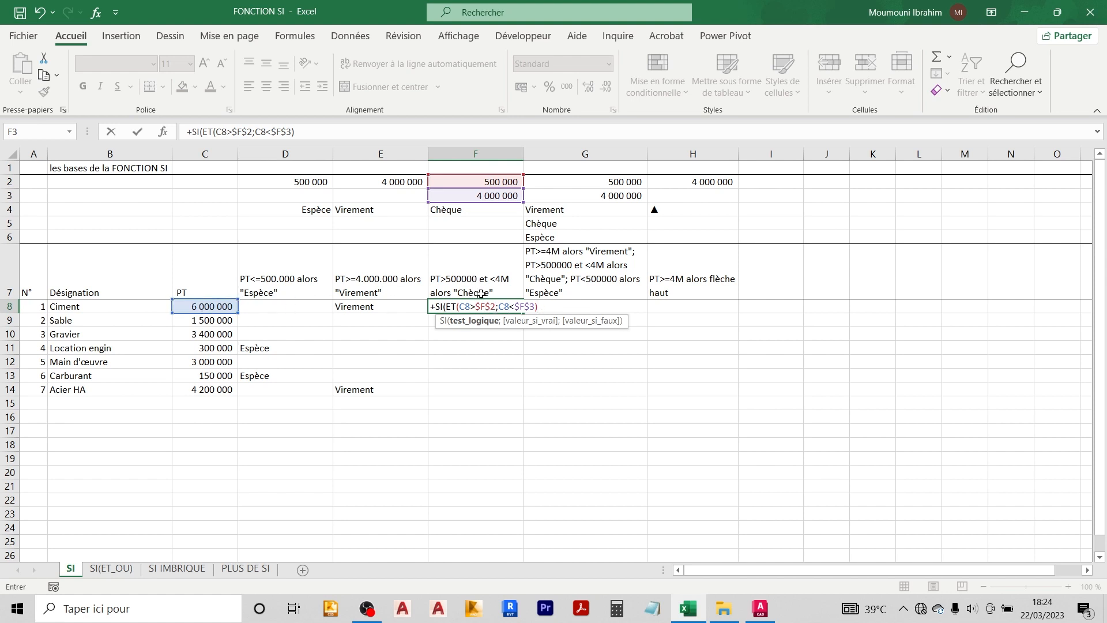
- Complete the F8 formula with F4 if true and empty text "" if false, and fill it down to F14
type(";")
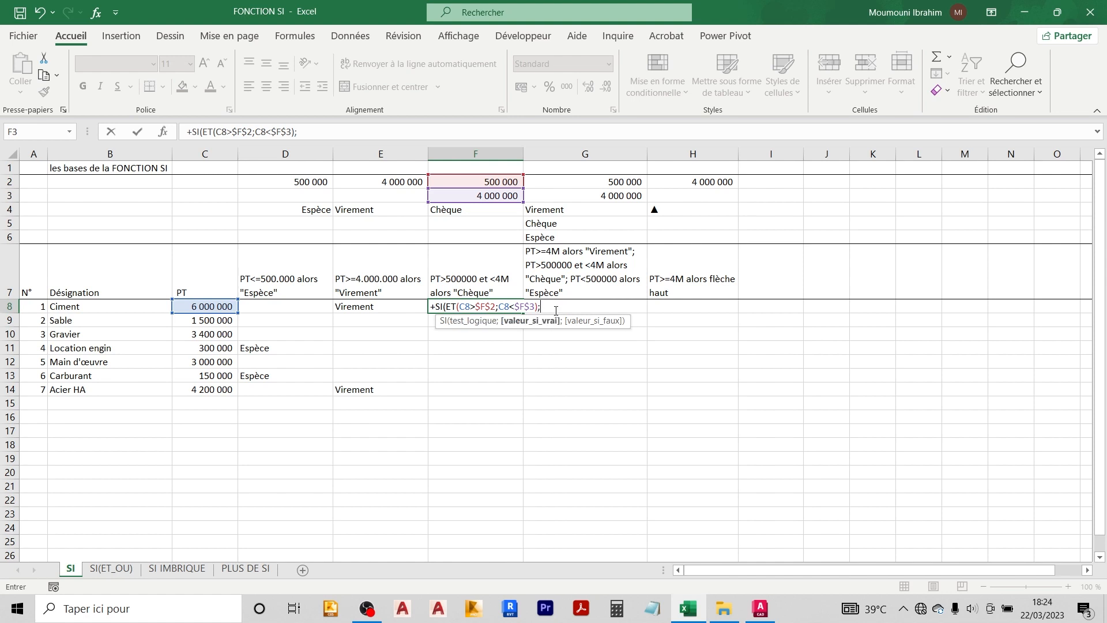
left_click(464, 211)
type(";")
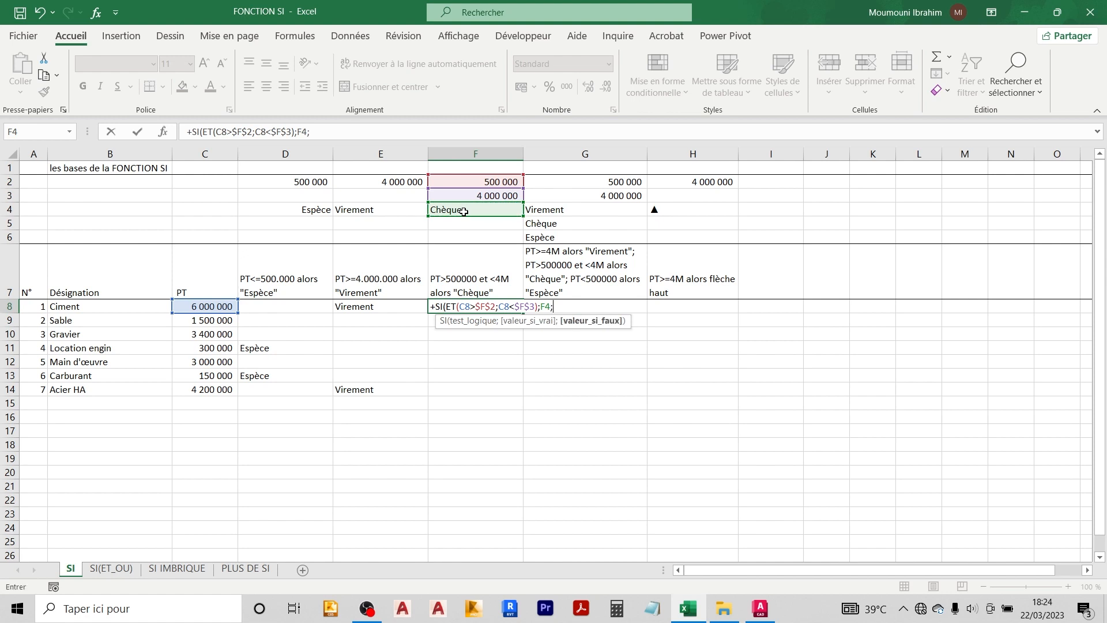
type("\"\"")
key("Return")
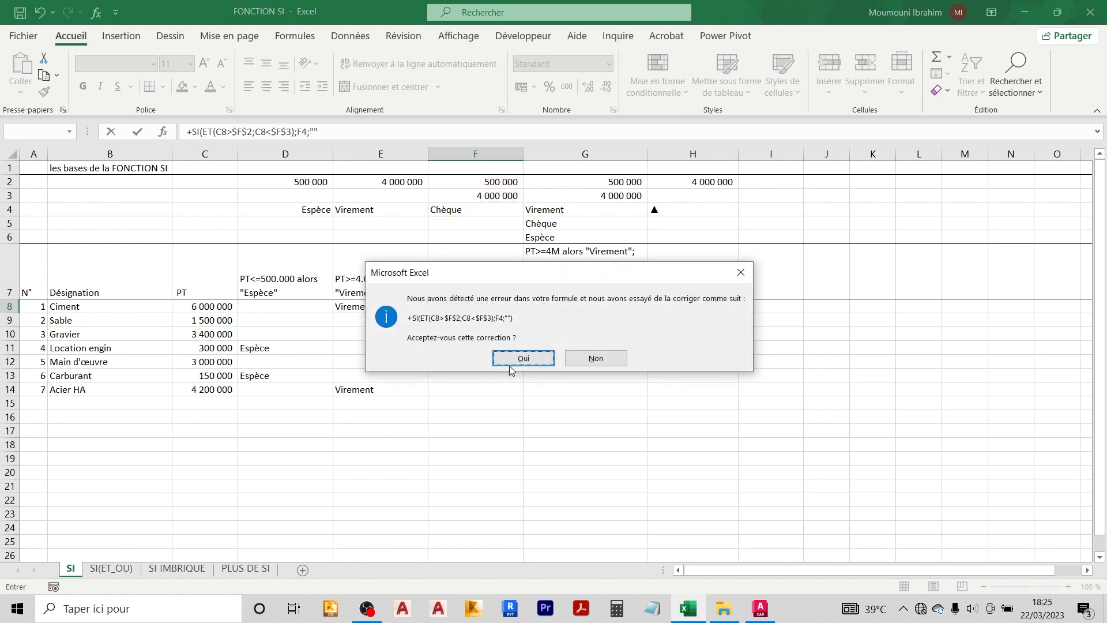
left_click(510, 363)
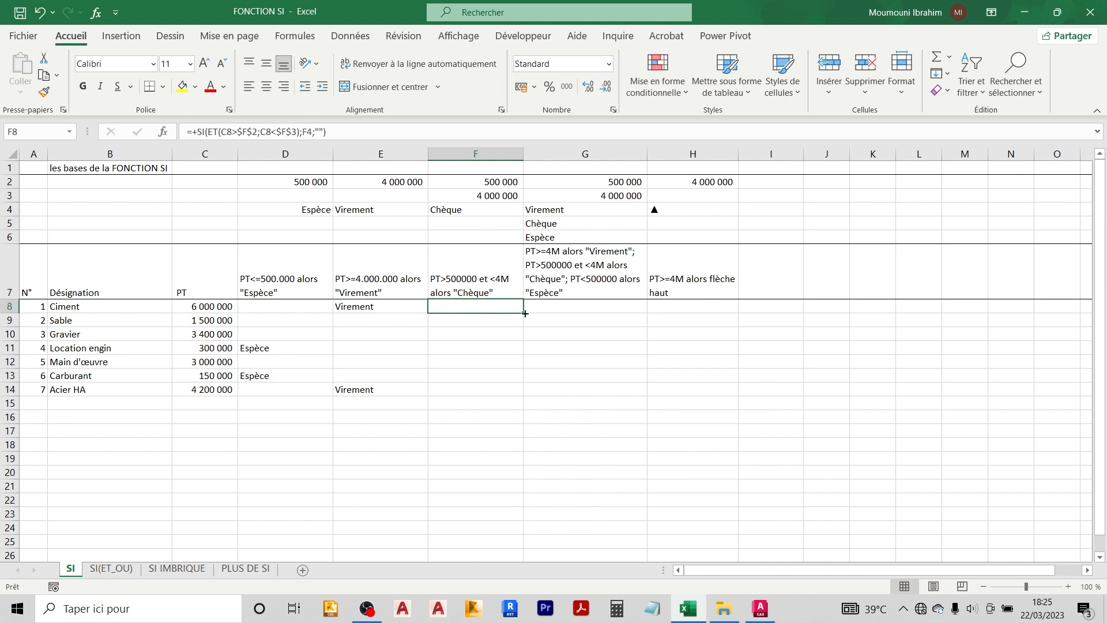
double_click(523, 313)
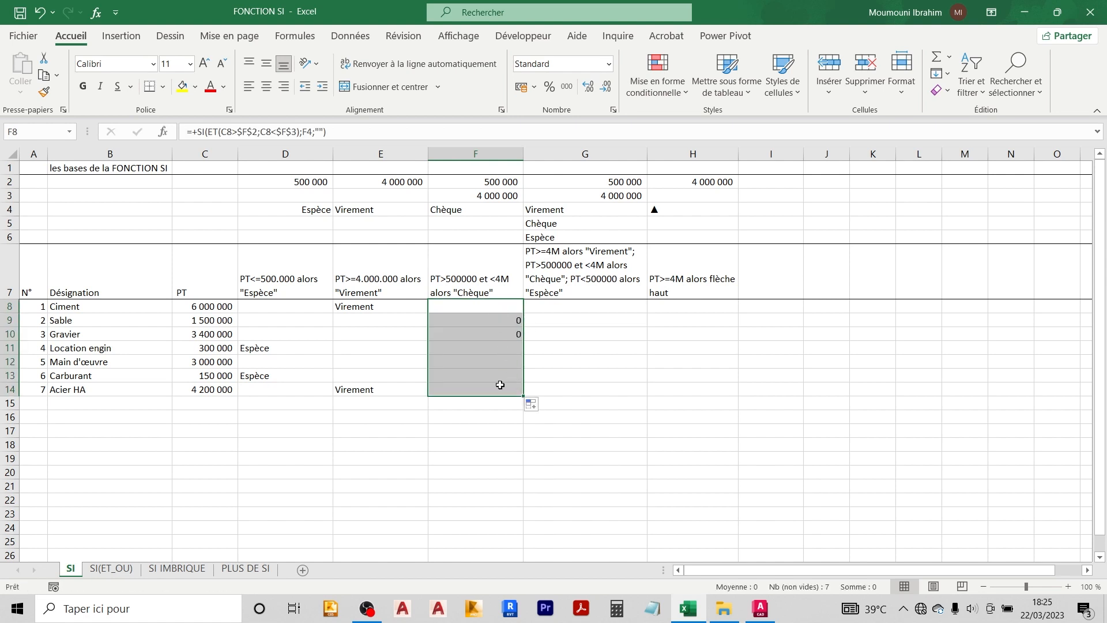
- Make the F4 reference in F8's formula absolute as $F$4 and refill the formula down to F14
key("F2")
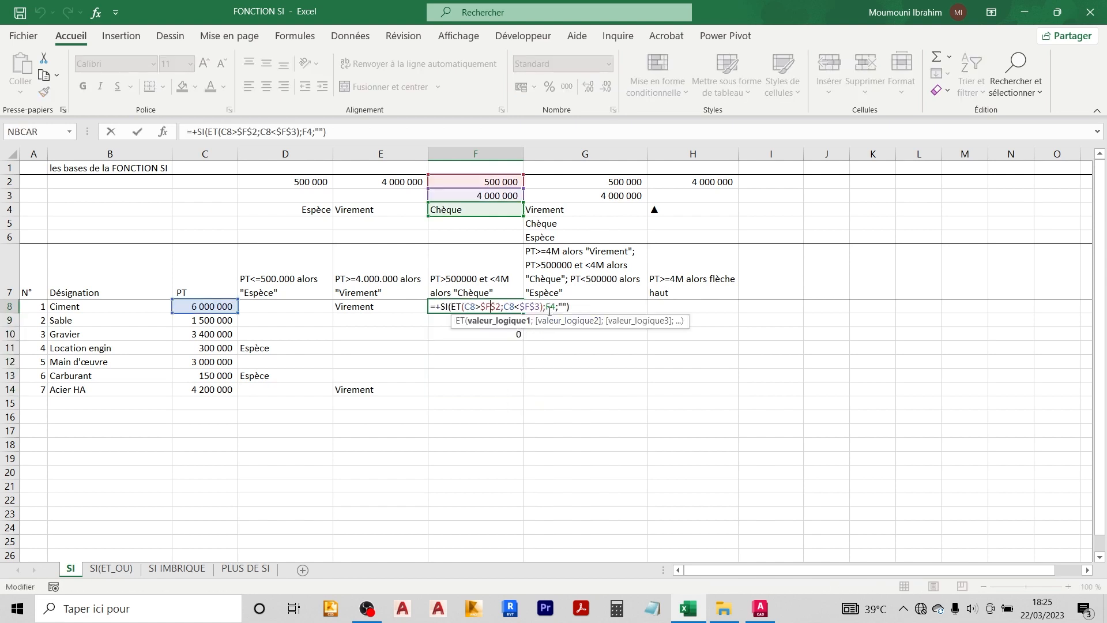
left_click(536, 320)
key("F4")
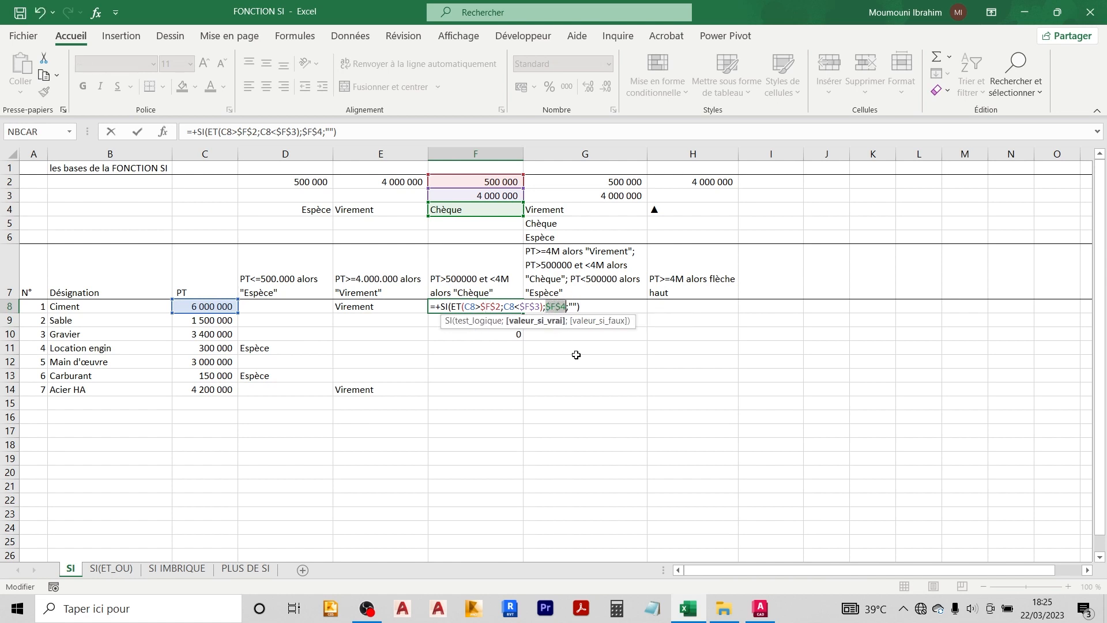
key("Return")
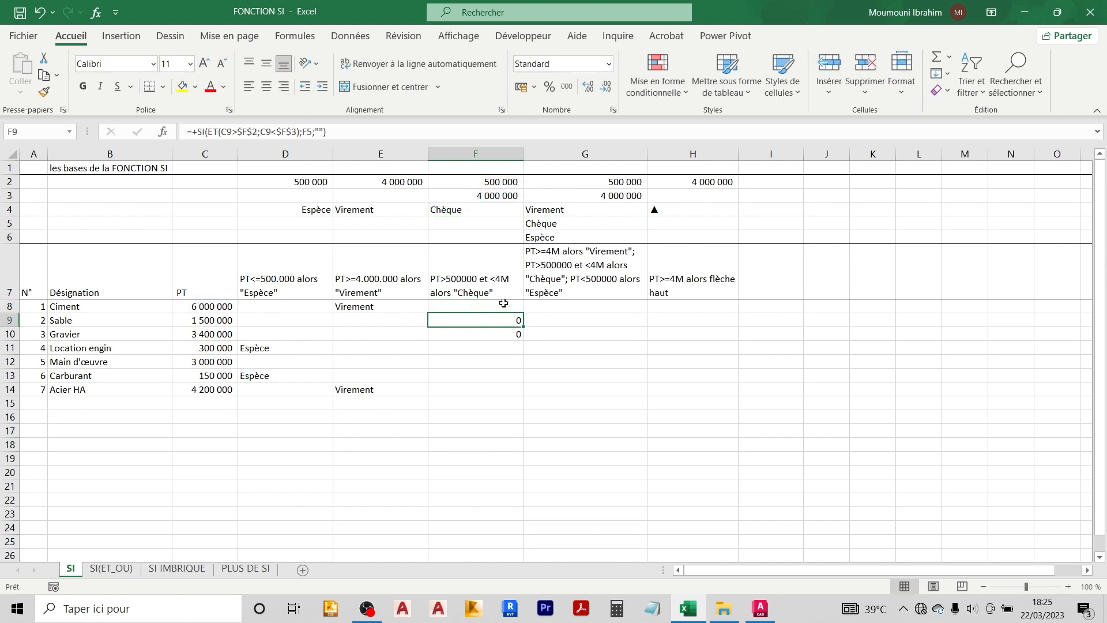
left_click(502, 306)
double_click(521, 313)
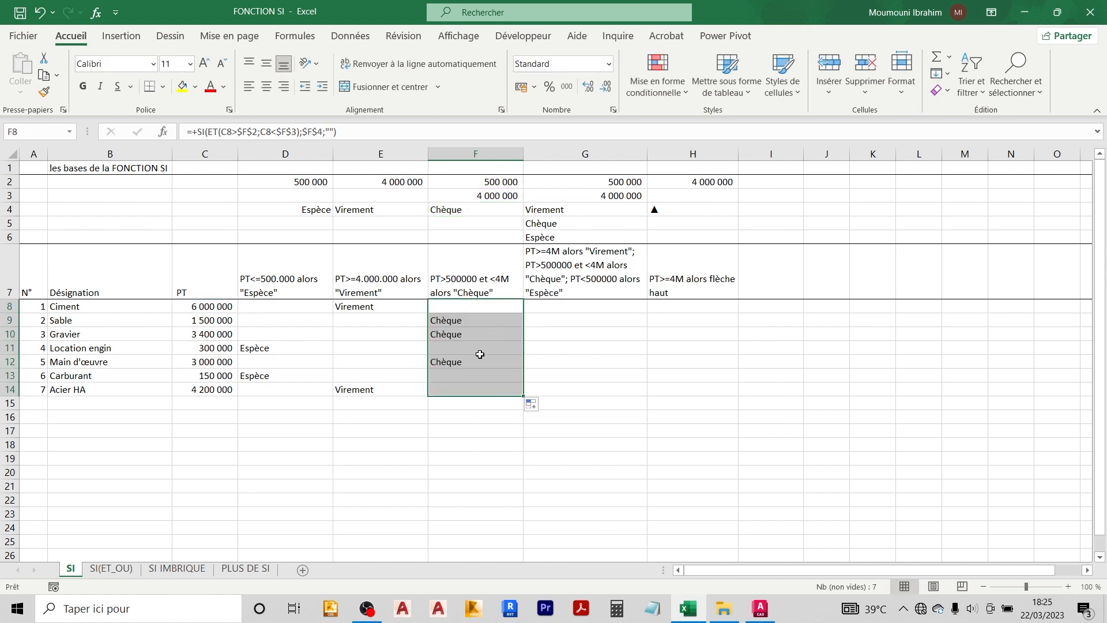
- Compare the column F results with the PT amounts in rows 9, 10 and 12, and inspect F9's formula
left_click(470, 430)
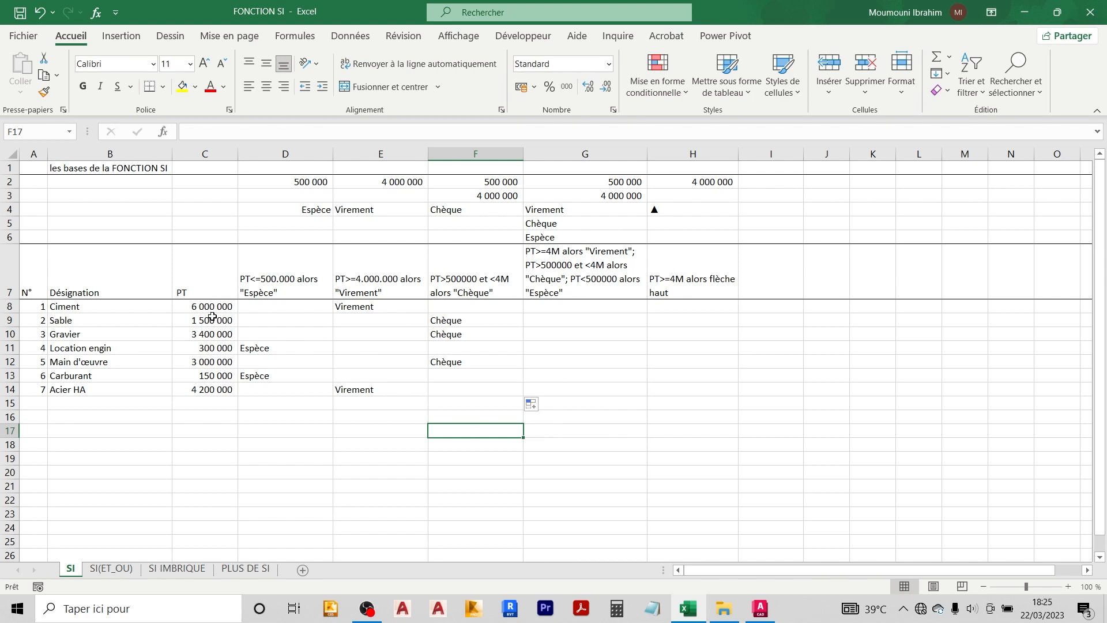
left_click_drag(213, 321, 213, 334)
left_click(221, 362, "ctrl")
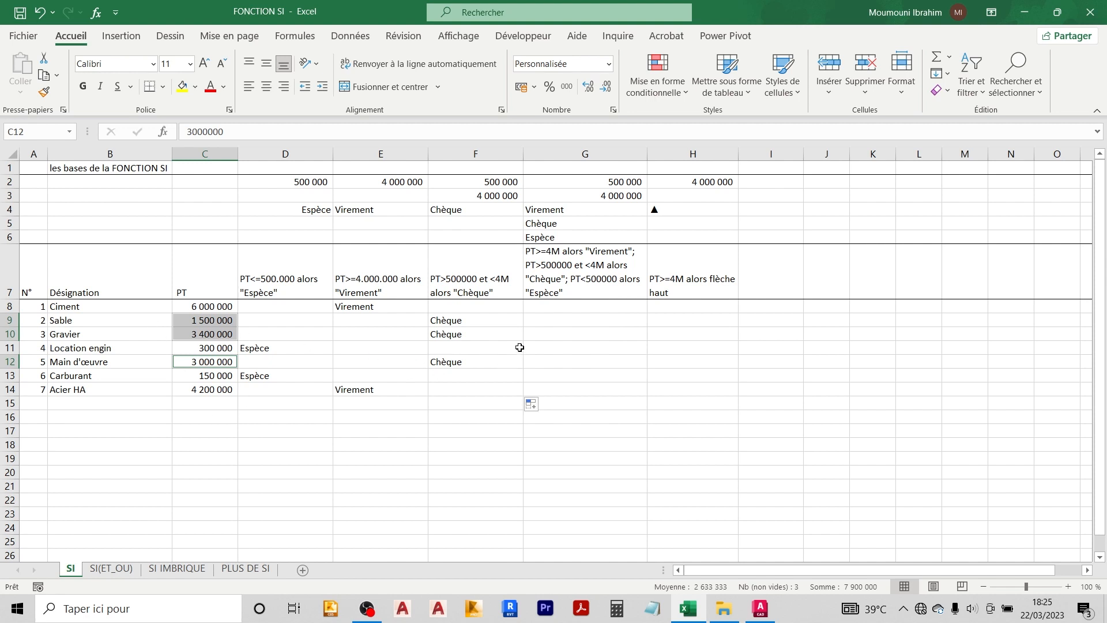
left_click(487, 322)
double_click(485, 321)
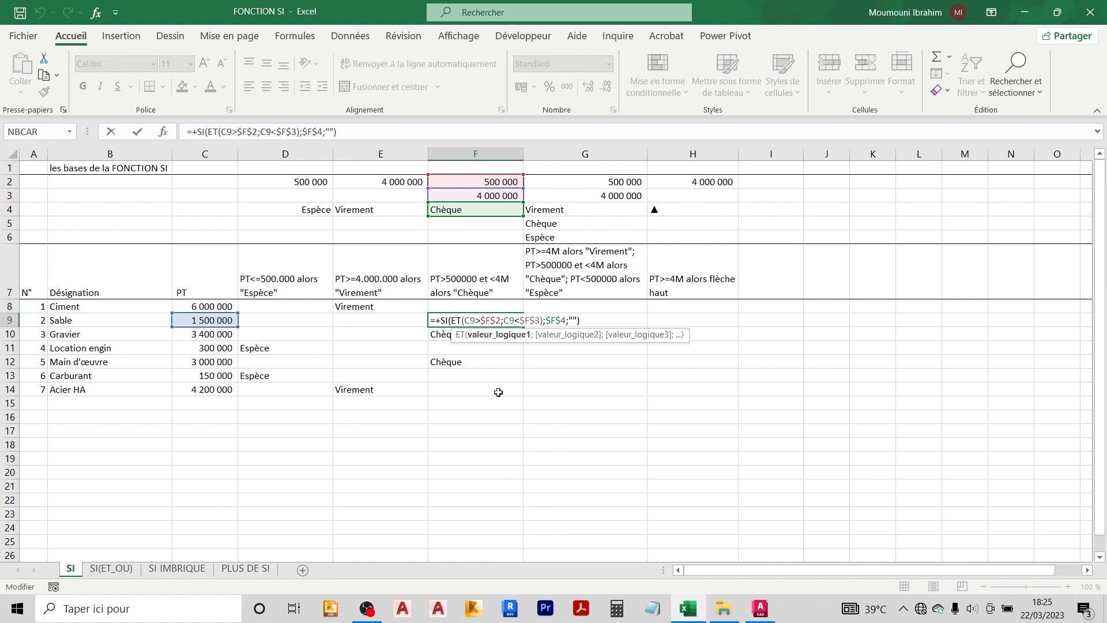
- Leave F9's formula unchanged and review the results of the three previous cases in D8:F14
key("Escape")
left_click(556, 304)
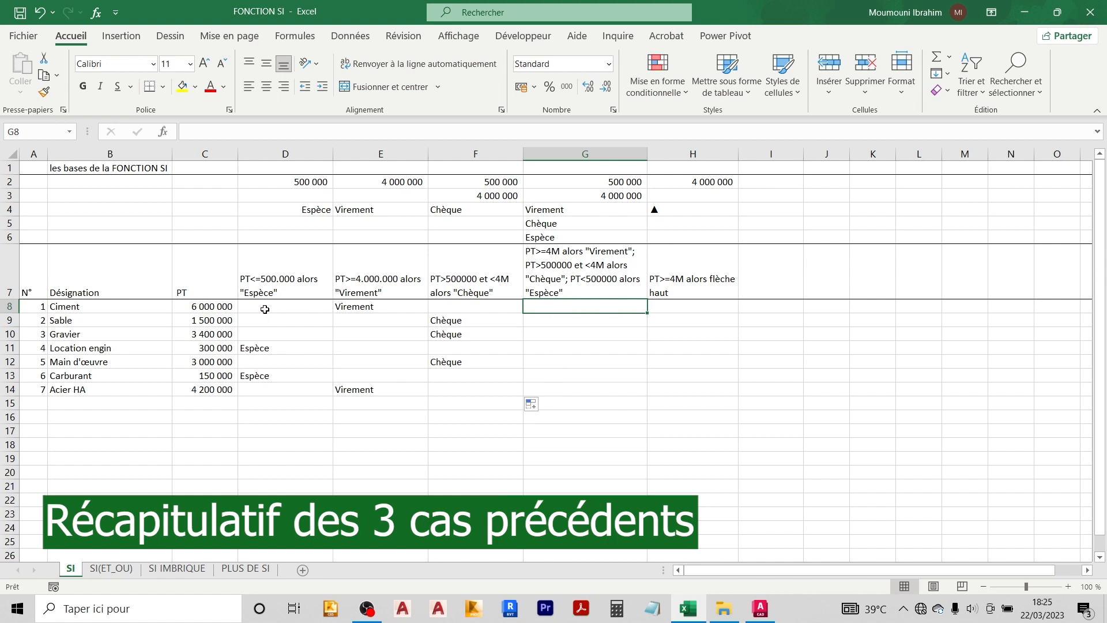
left_click_drag(264, 308, 494, 391)
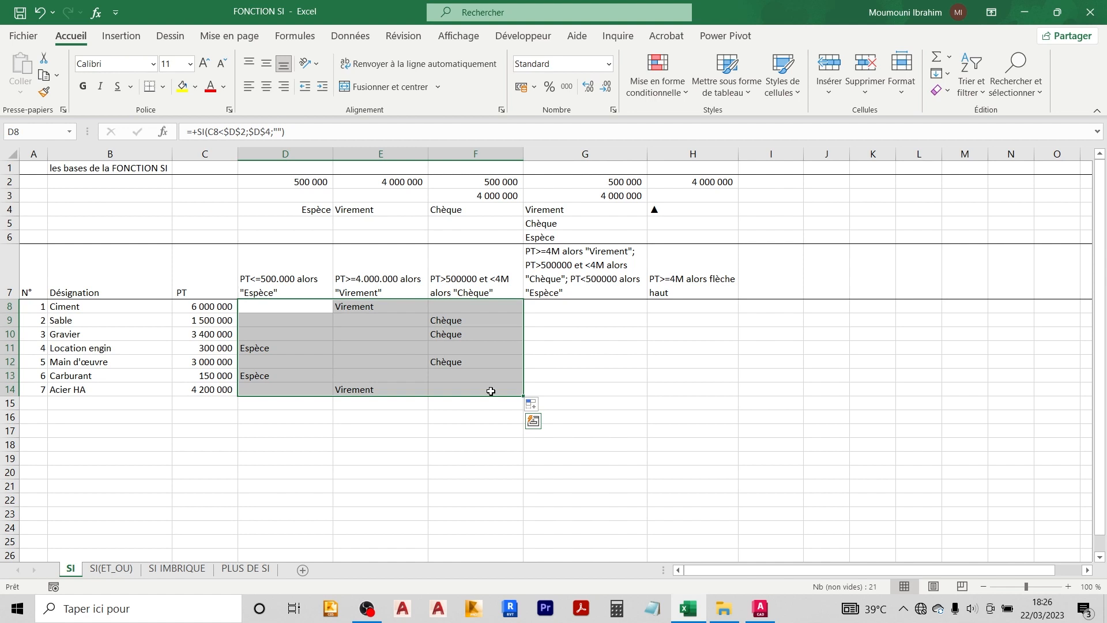
left_click(548, 363)
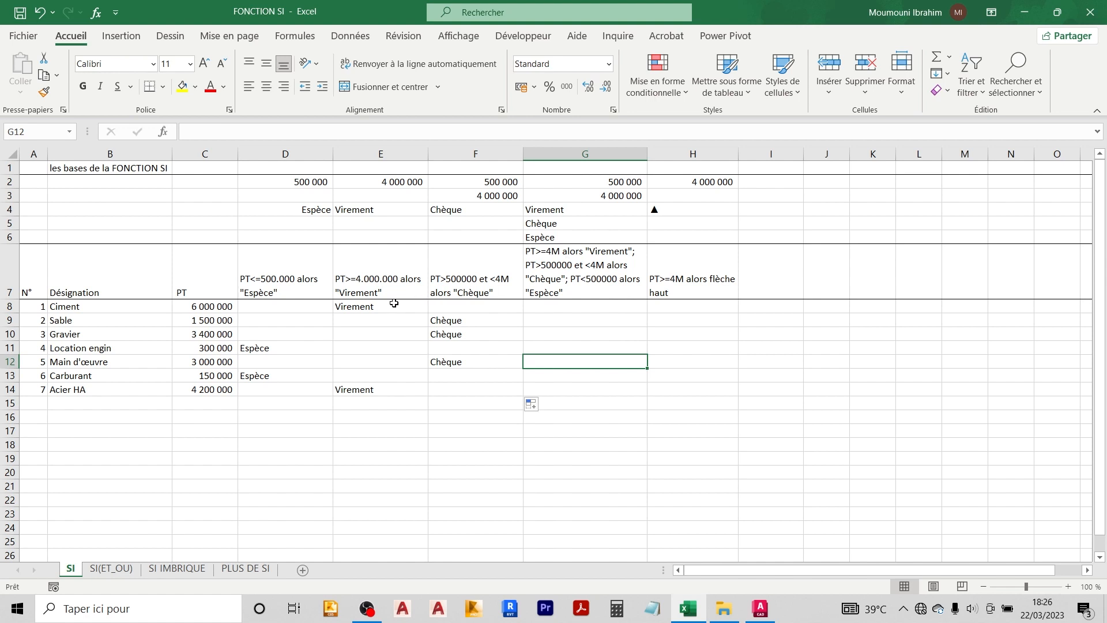
- Start an SI formula in G8 that tests C8<$G$2 and returns $G$6 if true
left_click(562, 307)
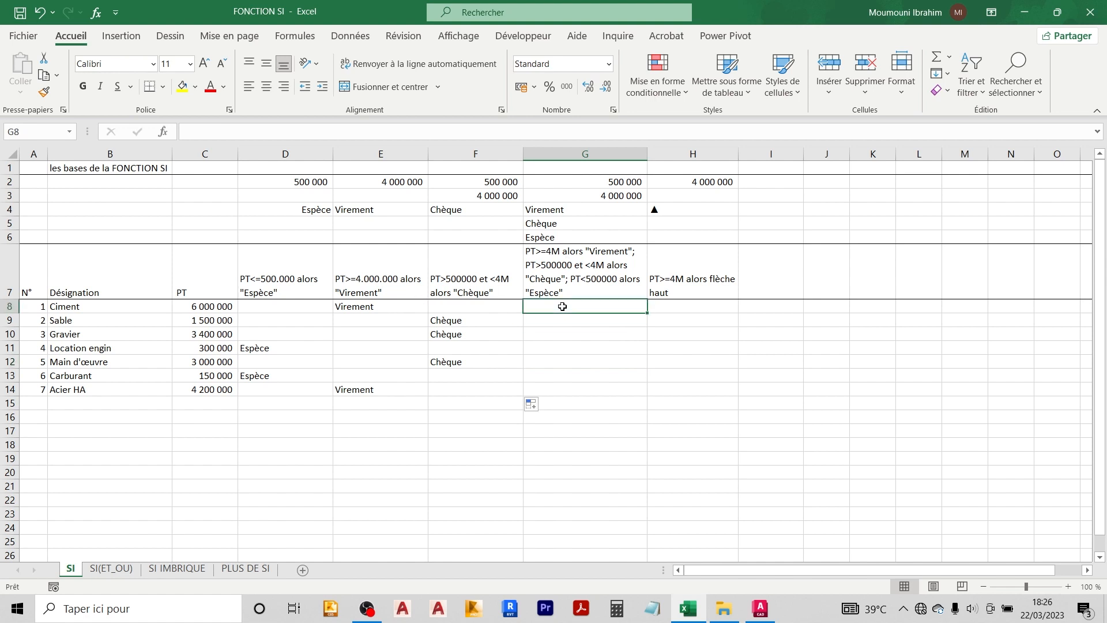
type("+")
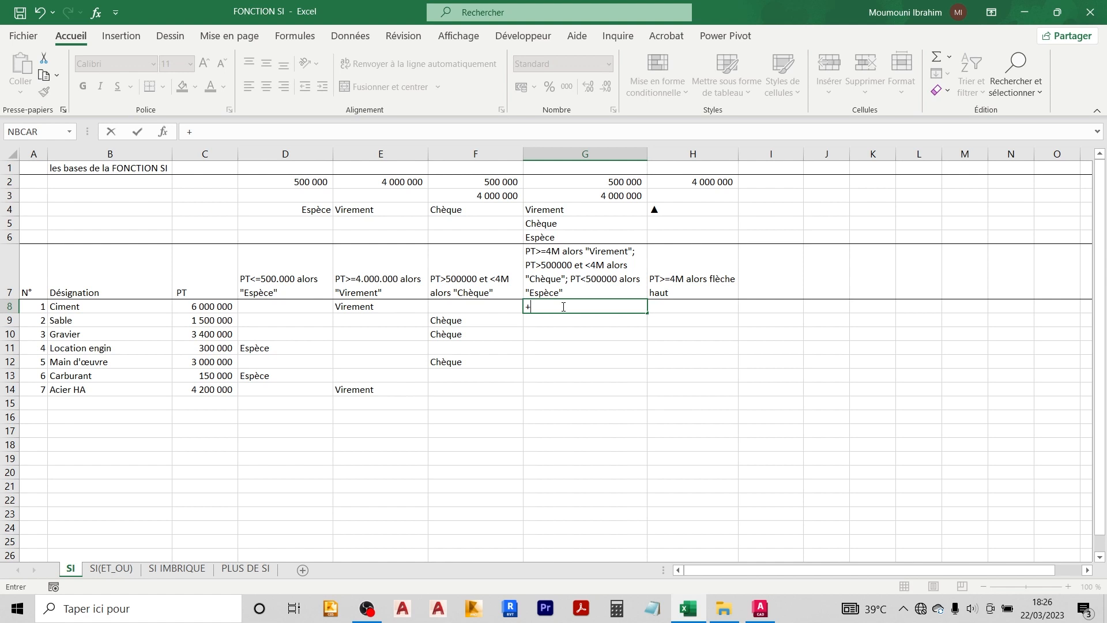
type("SI(")
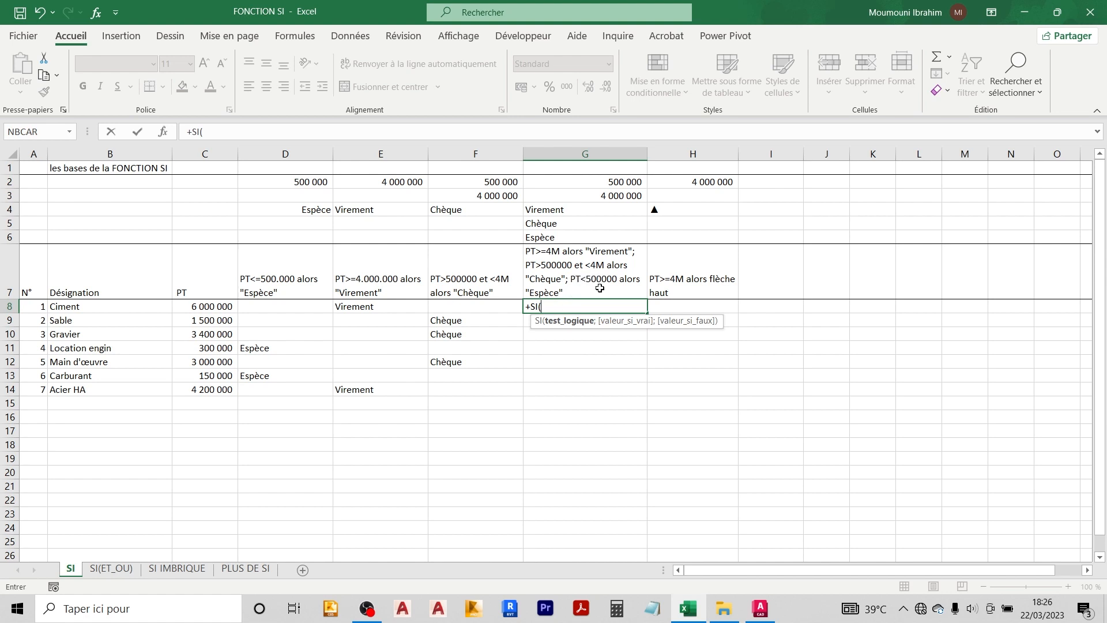
left_click(211, 312)
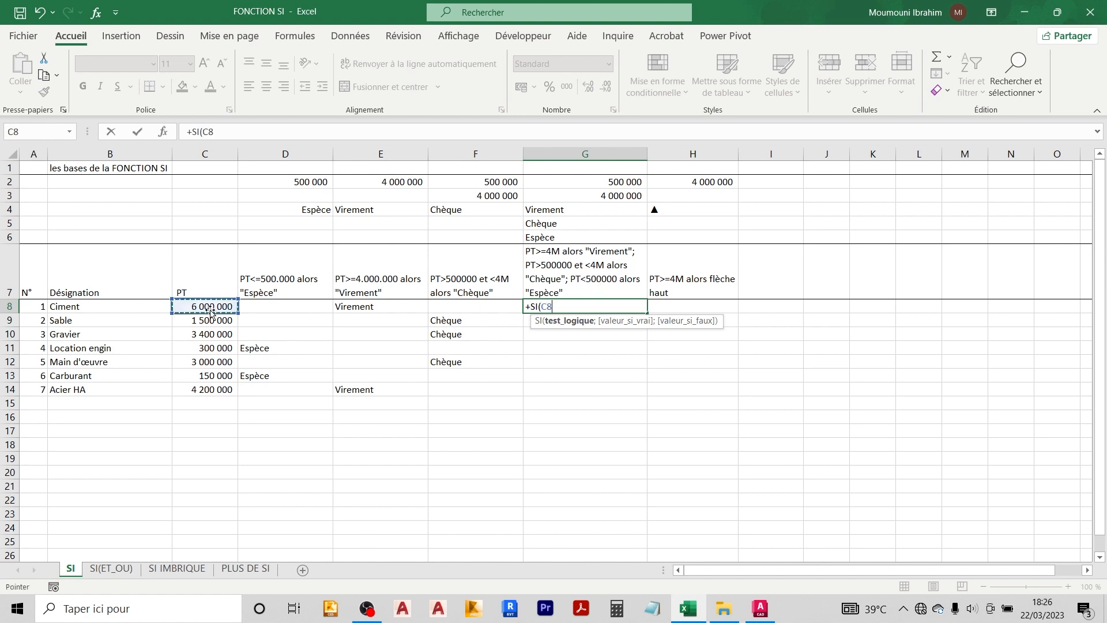
type("<")
left_click(579, 183)
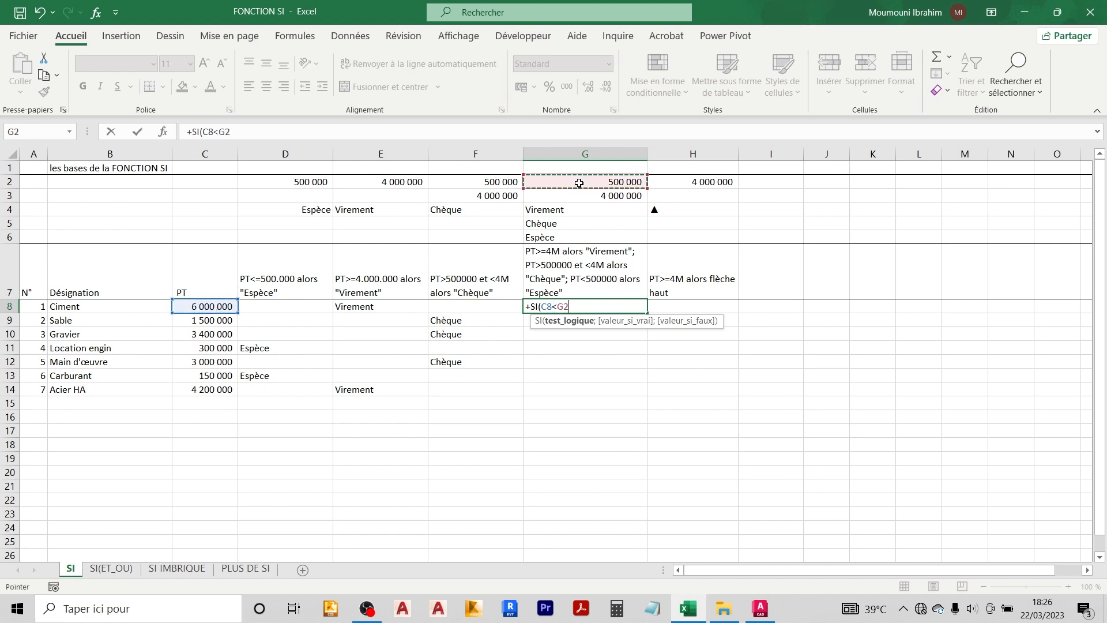
key("F4")
type(";")
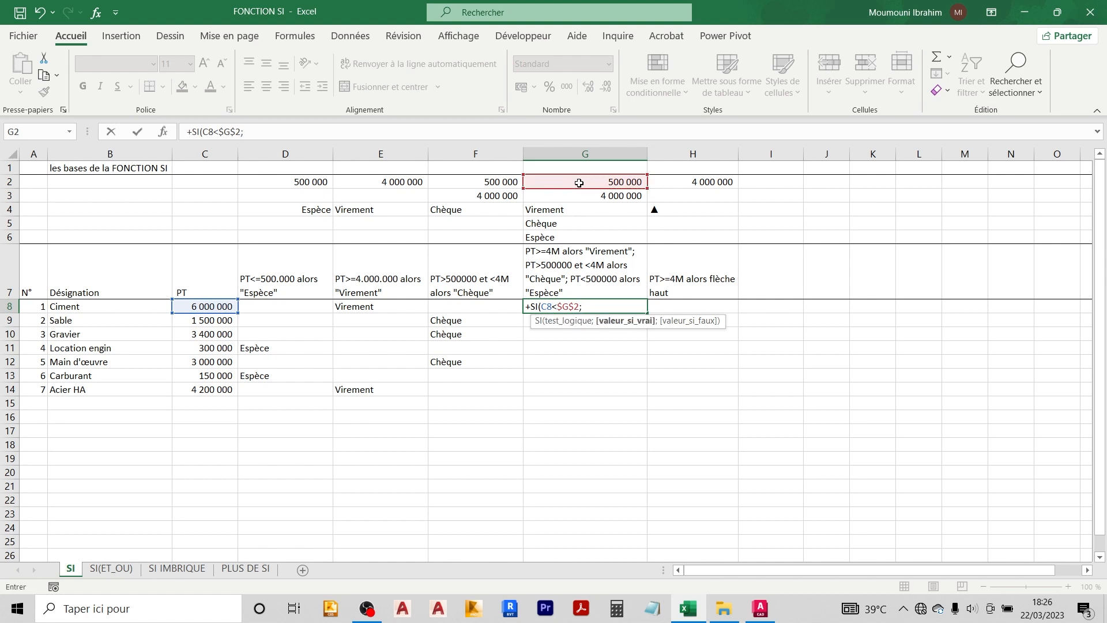
left_click(567, 238)
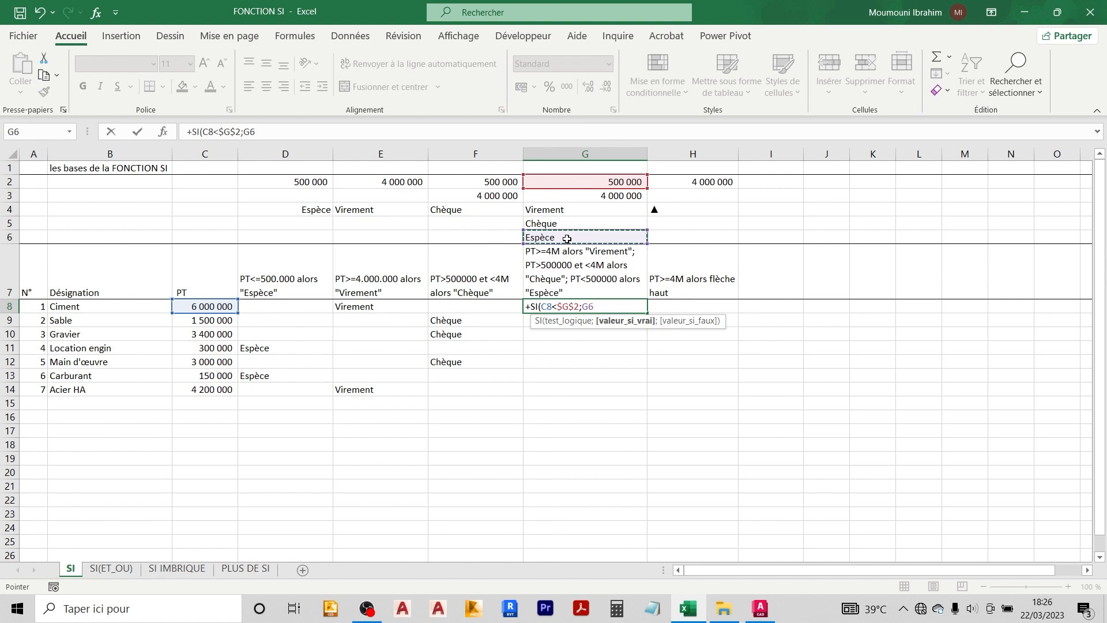
key("F4")
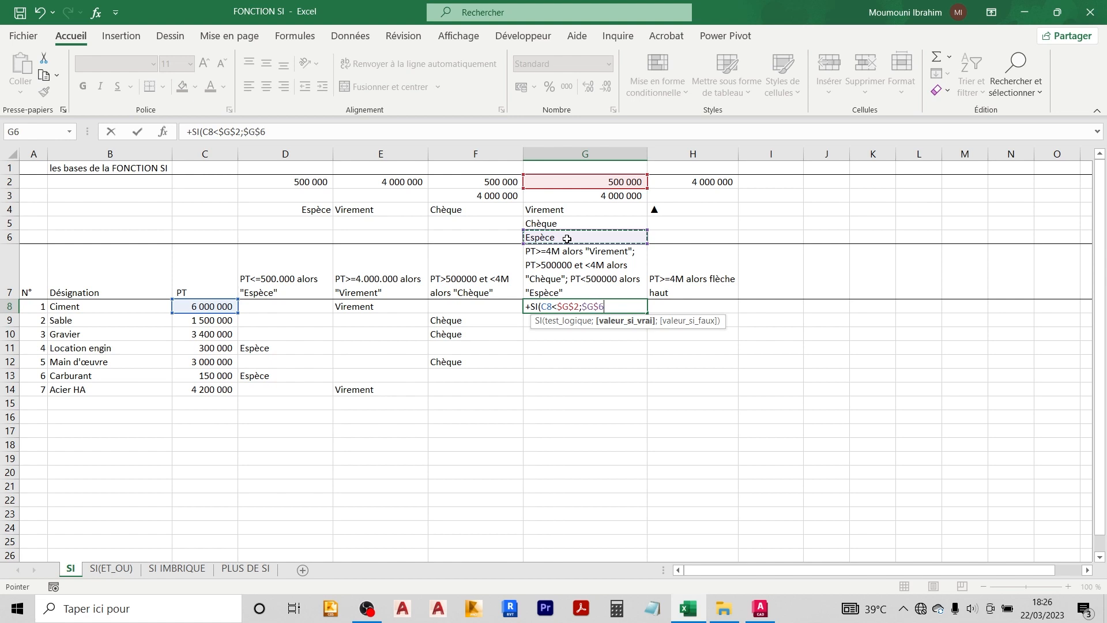
type(";")
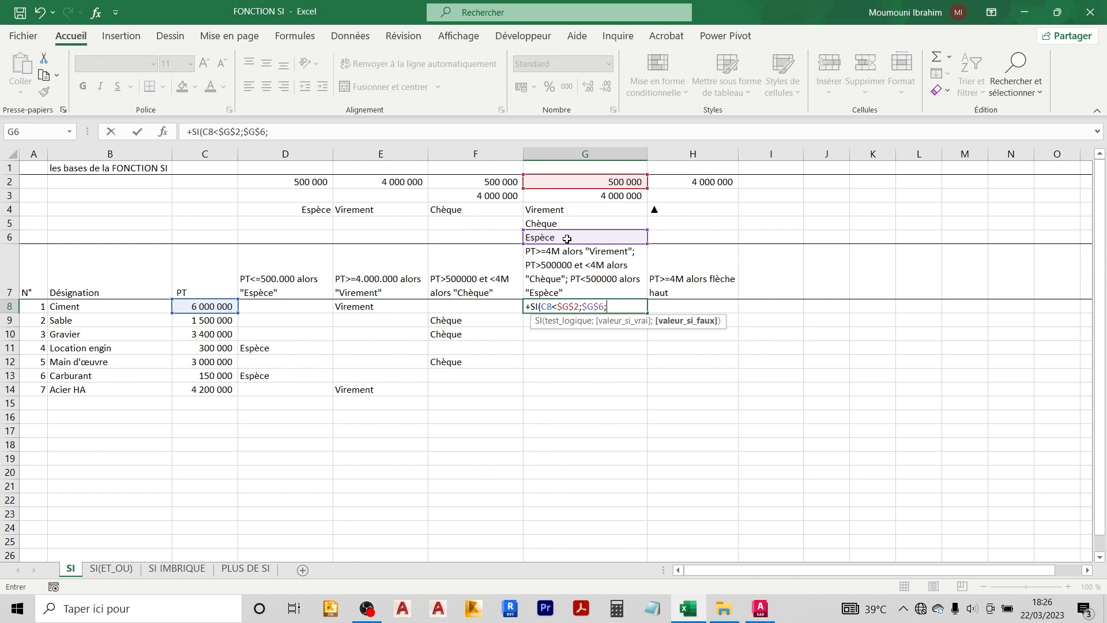
- Nest a second SI as the false value in G8, opening an ET test with C8>$G$2 as its first condition
type("SI")
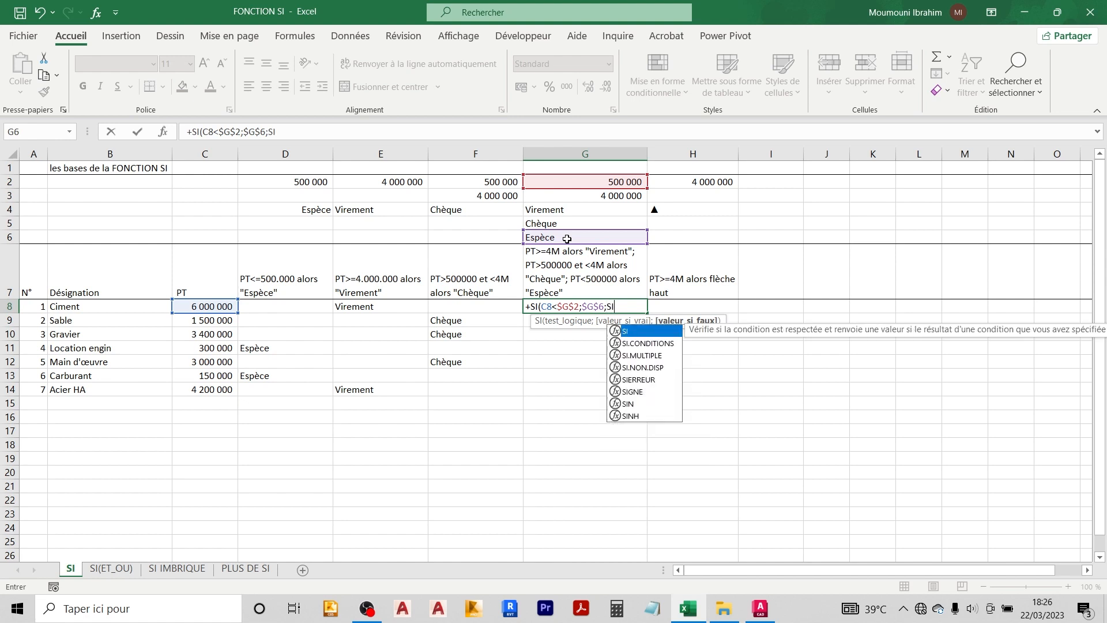
type("(")
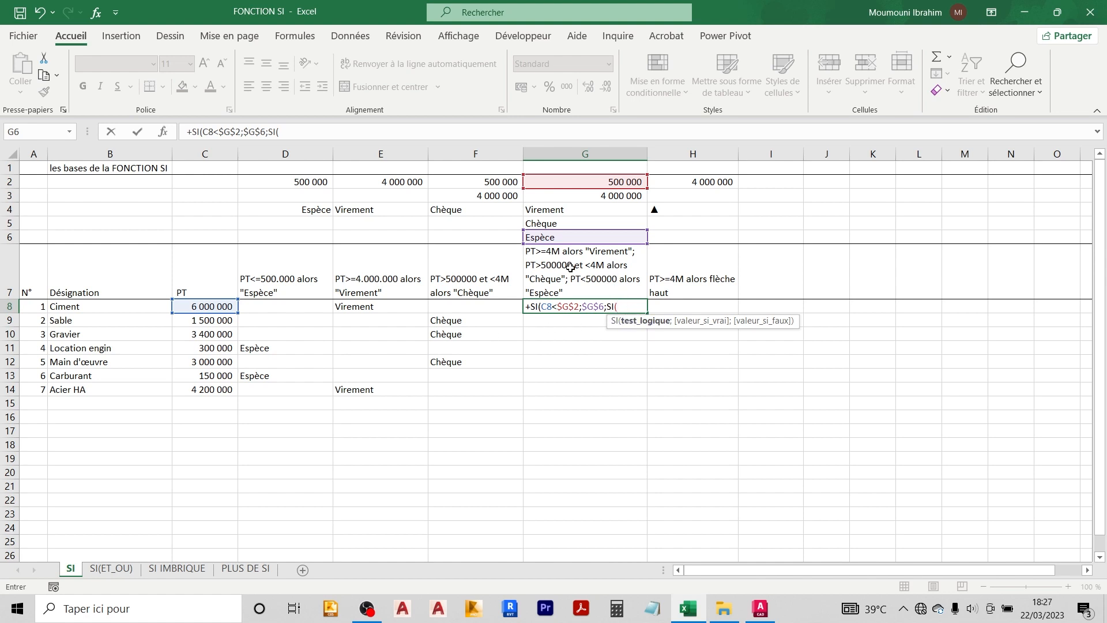
type("E")
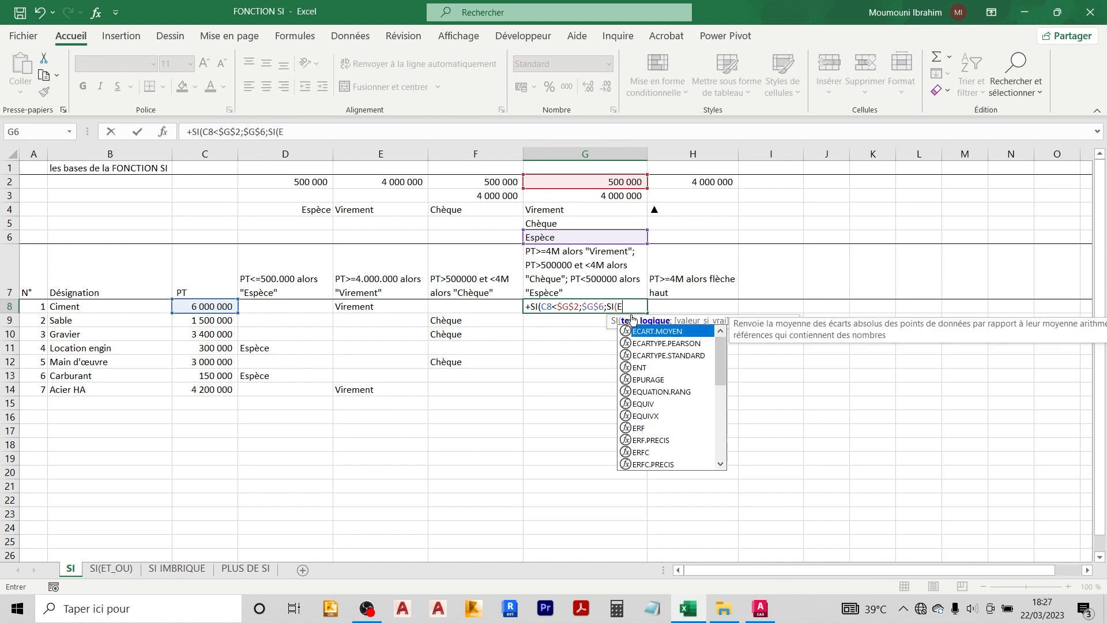
type("T(")
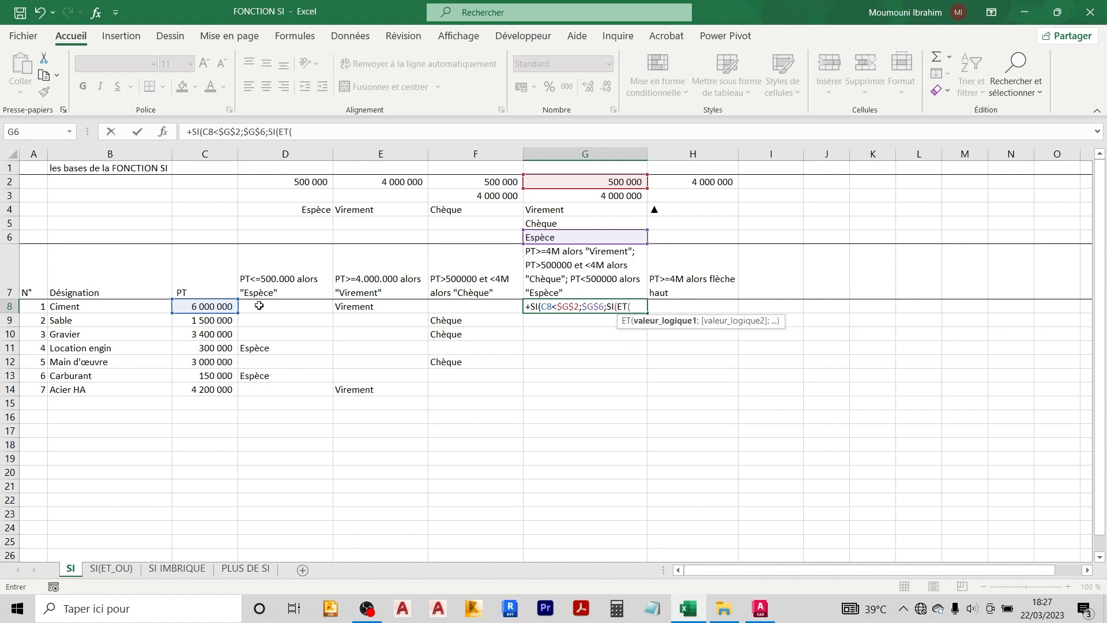
left_click(213, 306)
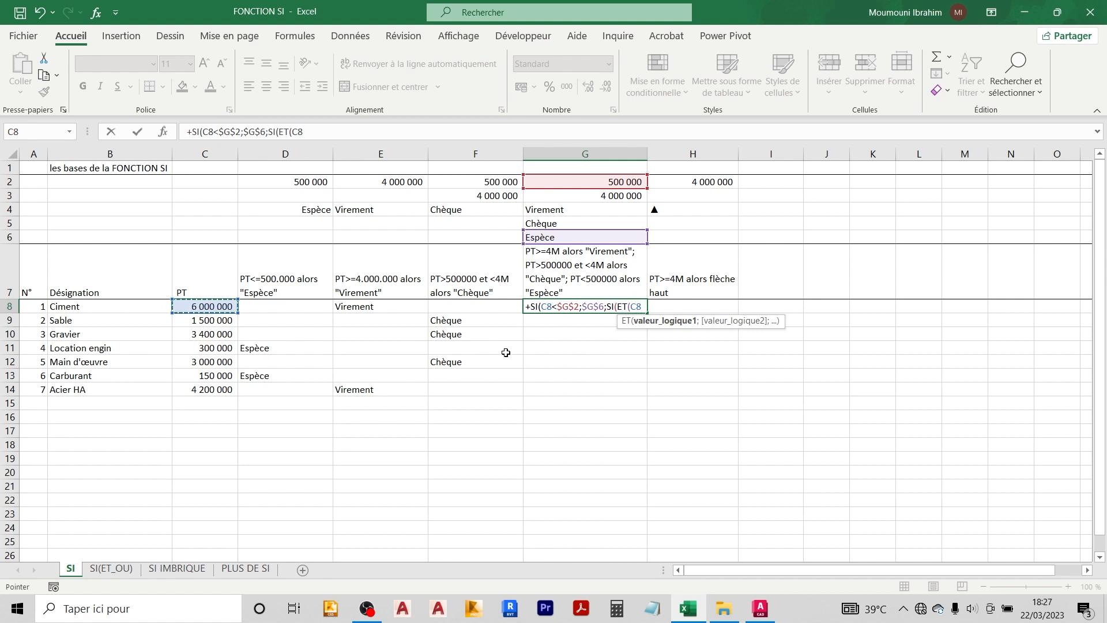
type(">")
left_click(606, 181)
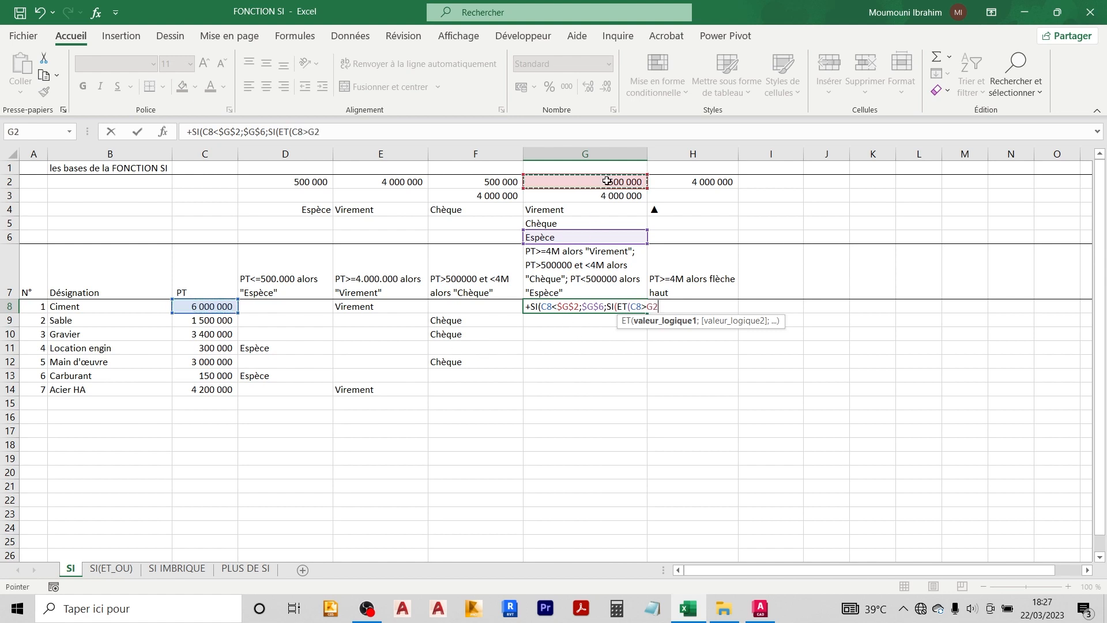
key("F4")
type(";")
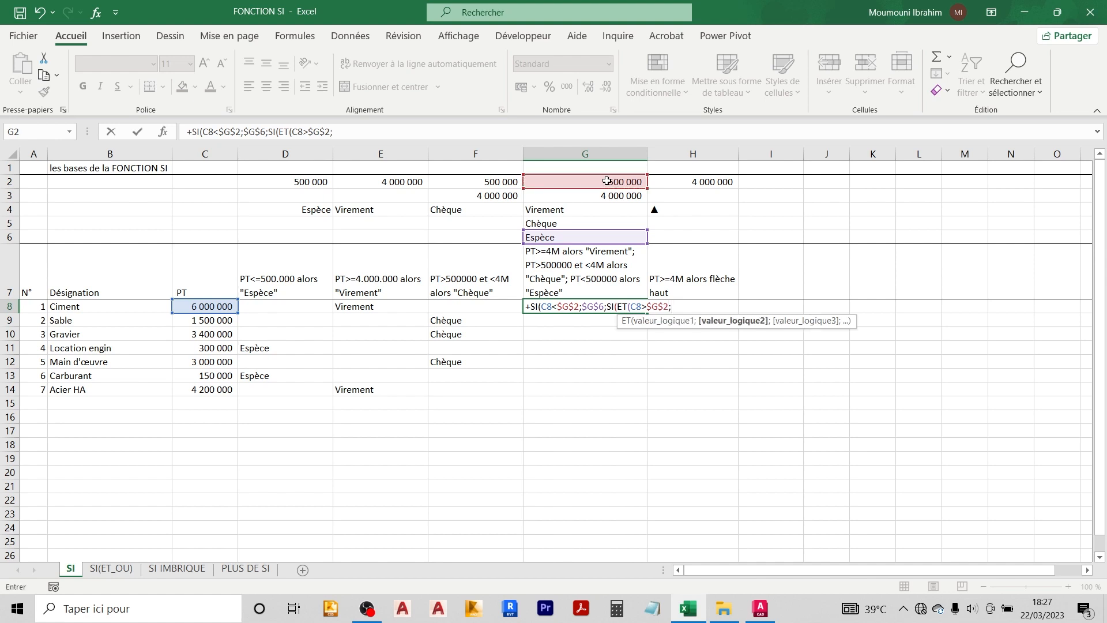
- Add C8<$G$3 as the second condition of the nested ET test in G8 and close the ET function
left_click(207, 305)
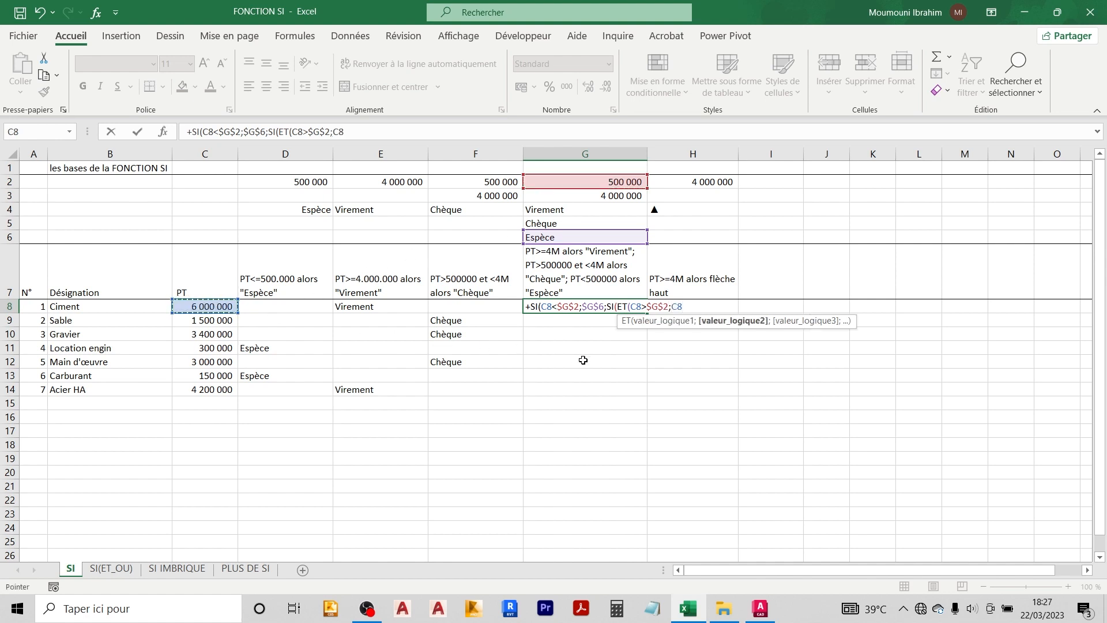
type("<")
left_click(632, 196)
key("F4")
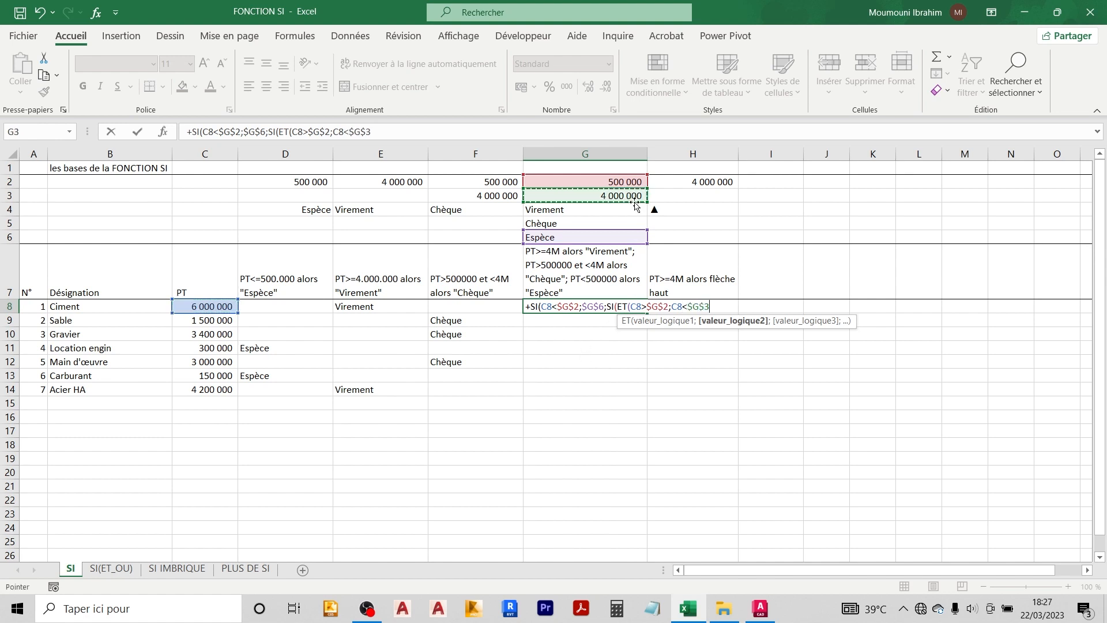
type(")")
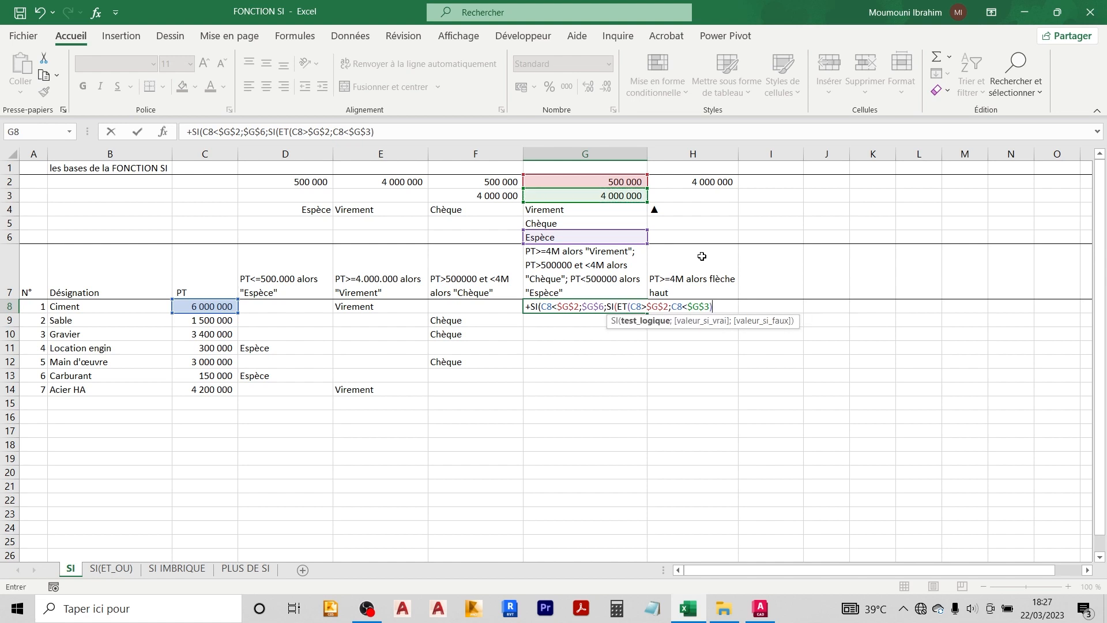
- Give the nested SI in G8 the value $G$5 if true and $G$4 if false
type(";")
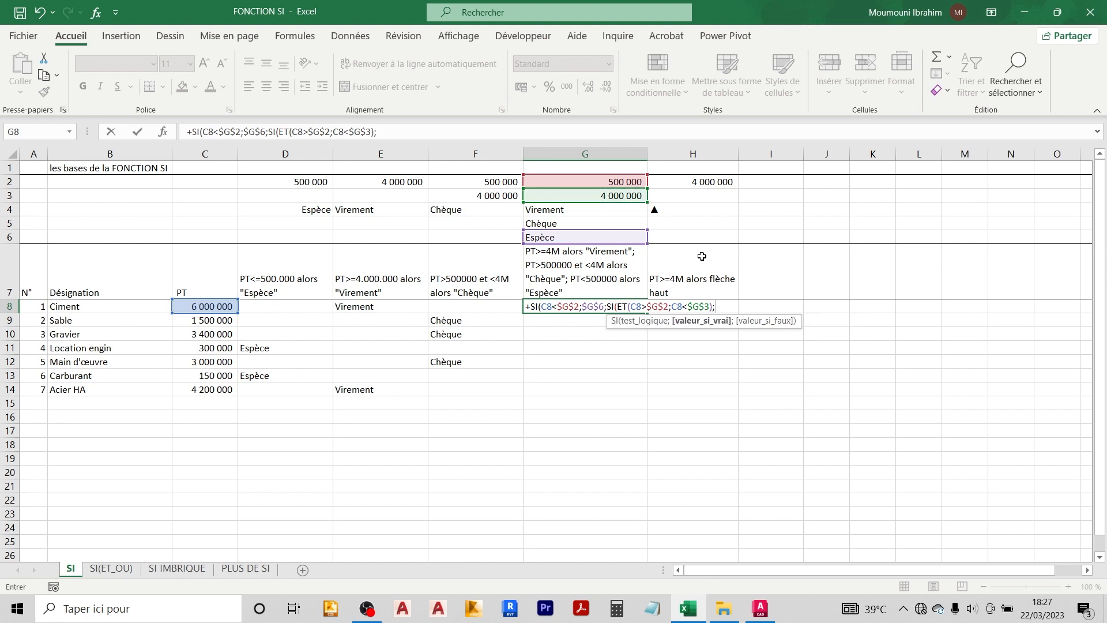
left_click(598, 223)
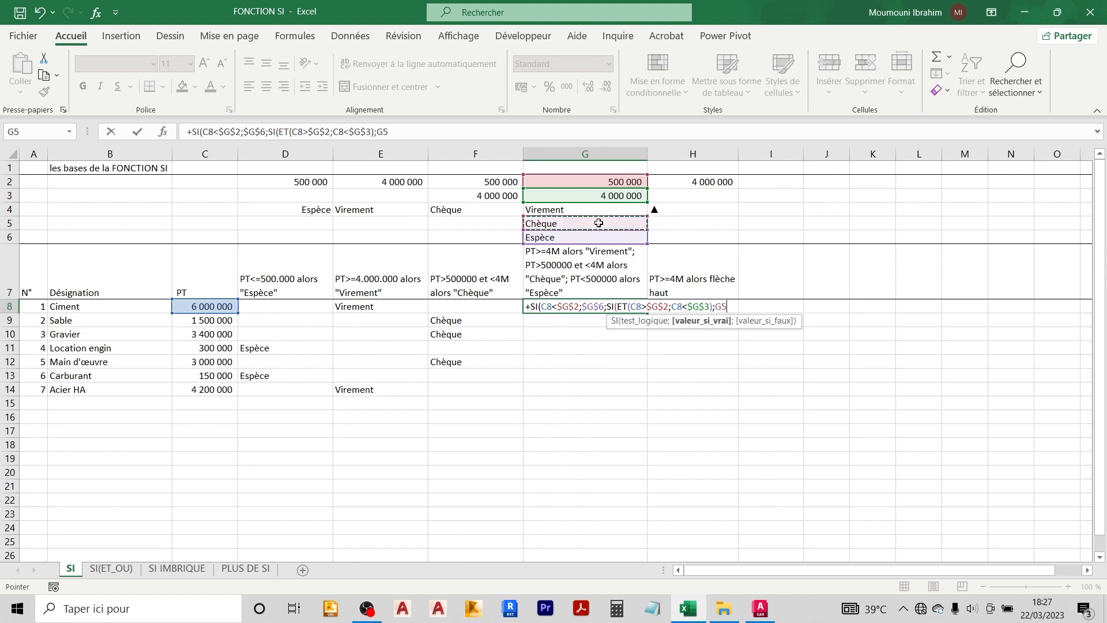
key("F4")
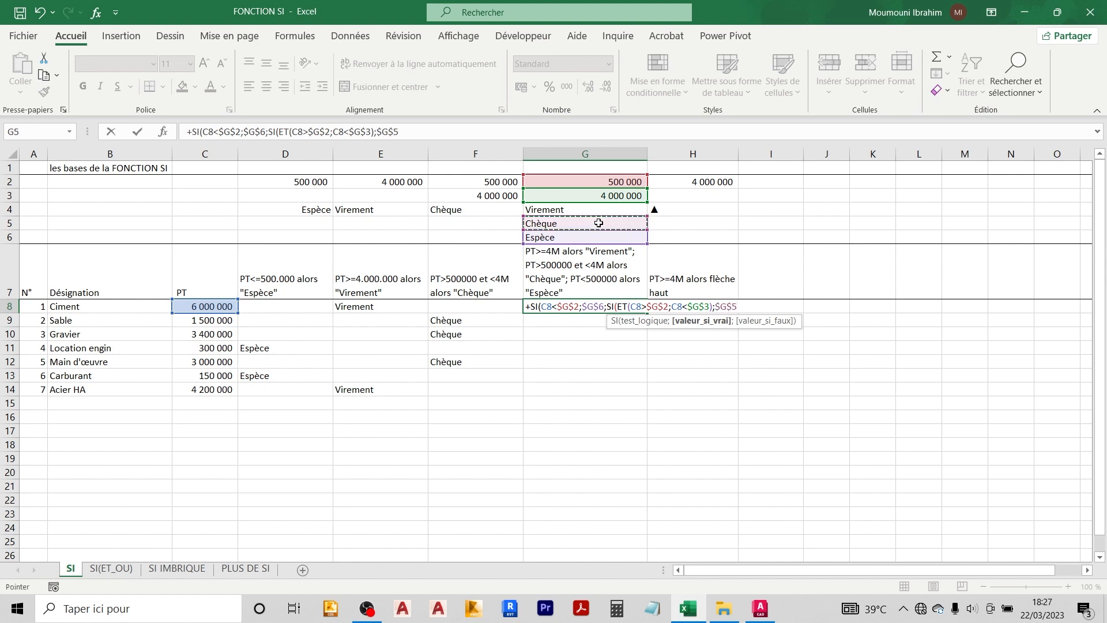
type(";")
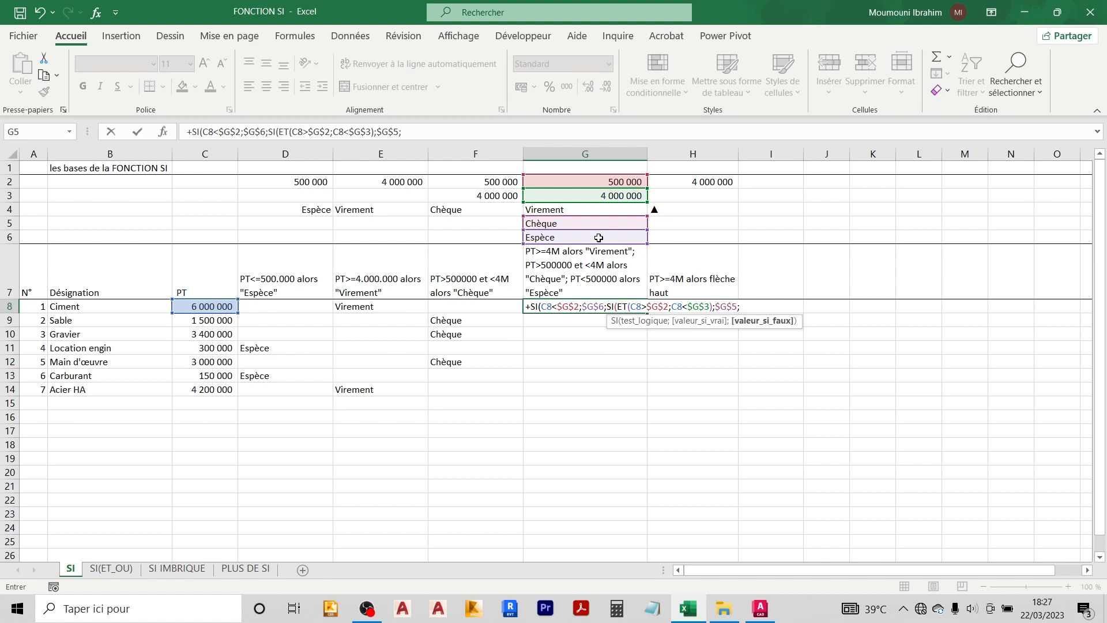
left_click(575, 210)
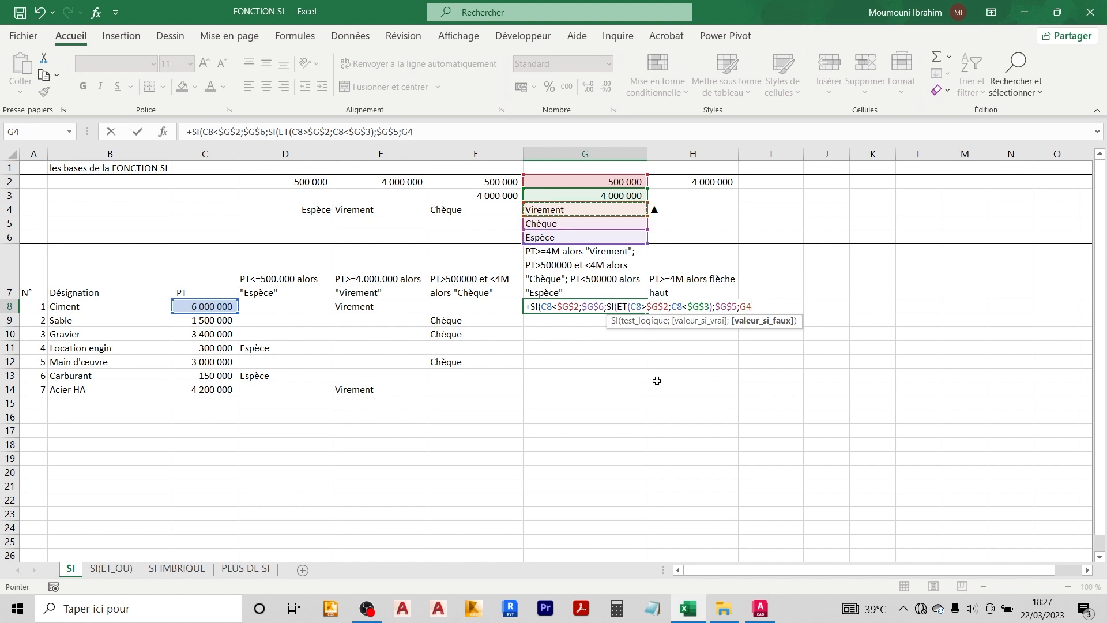
key("F4")
- Validate the G8 formula, accepting the proposed closing-parenthesis correction, and fill it down to G14
key("Return")
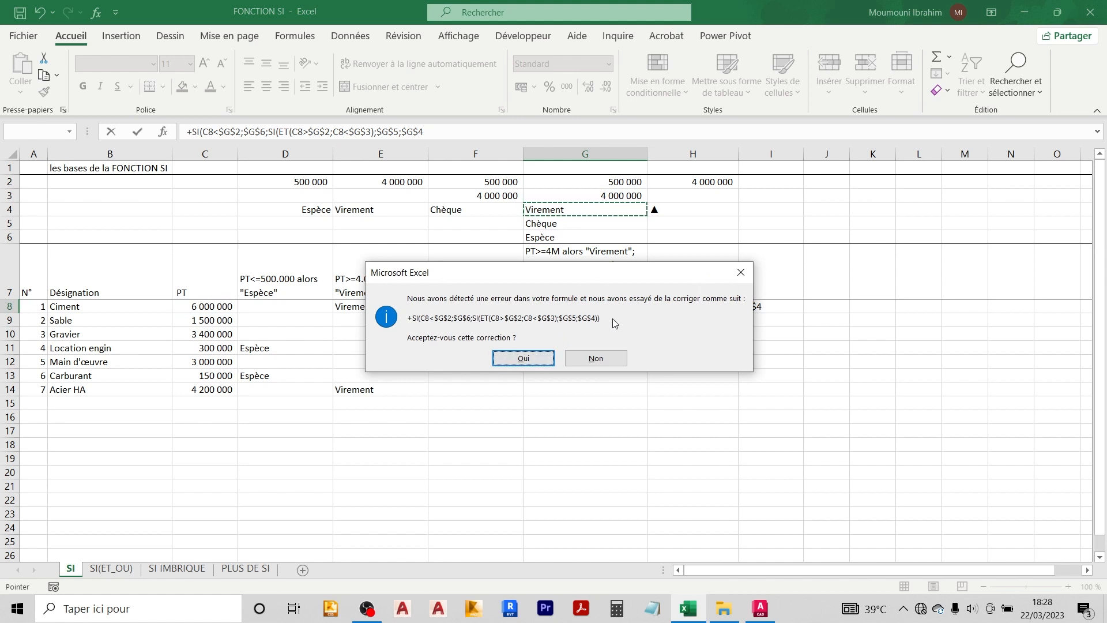
left_click(526, 357)
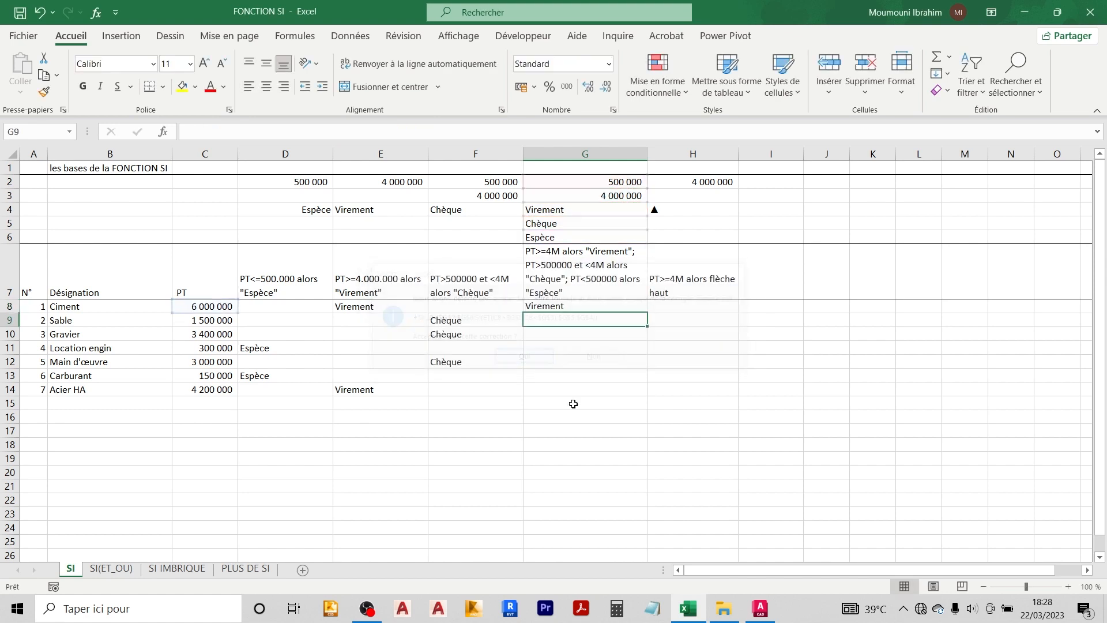
left_click(608, 308)
left_click_drag(647, 313, 637, 392)
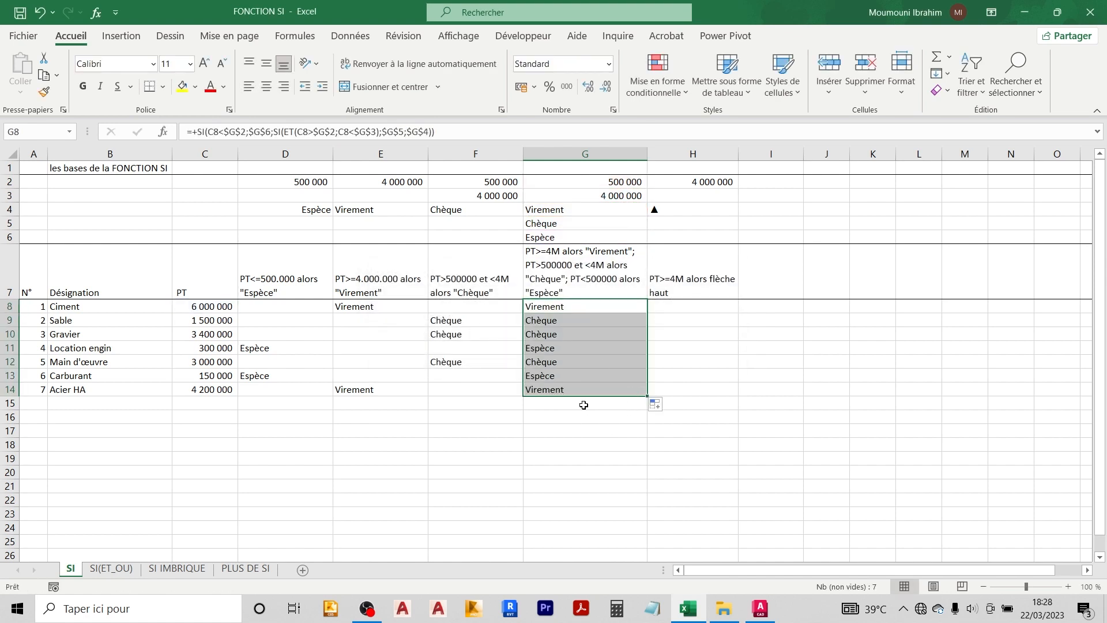
- Compare the column G results in rows 8 to 14 with the PT amounts and the conditions in G7
left_click(565, 304)
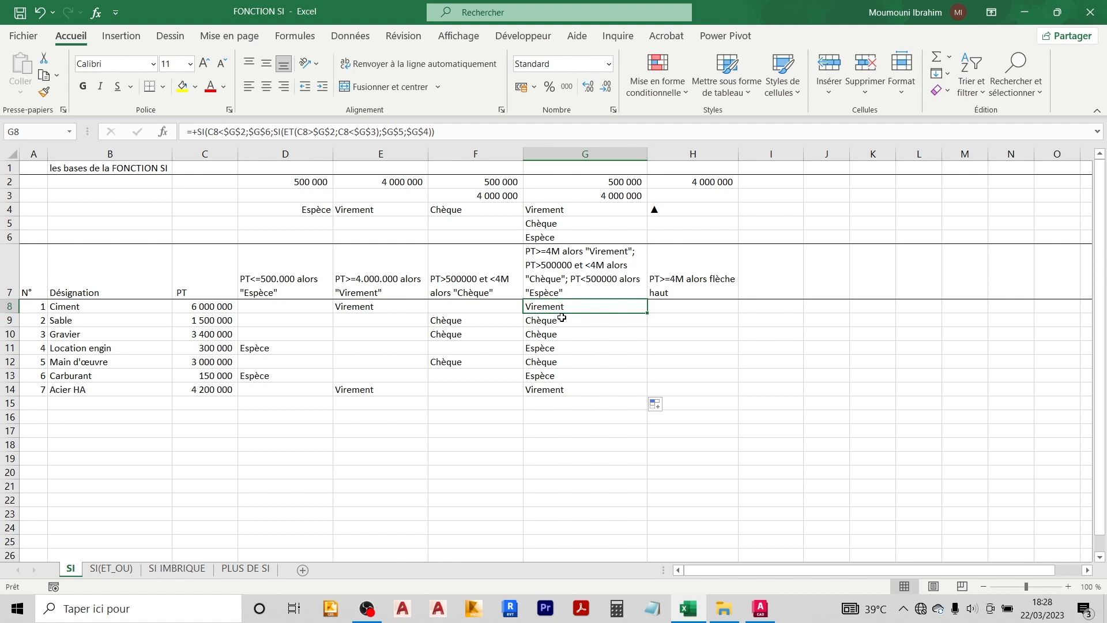
left_click_drag(561, 320, 562, 335)
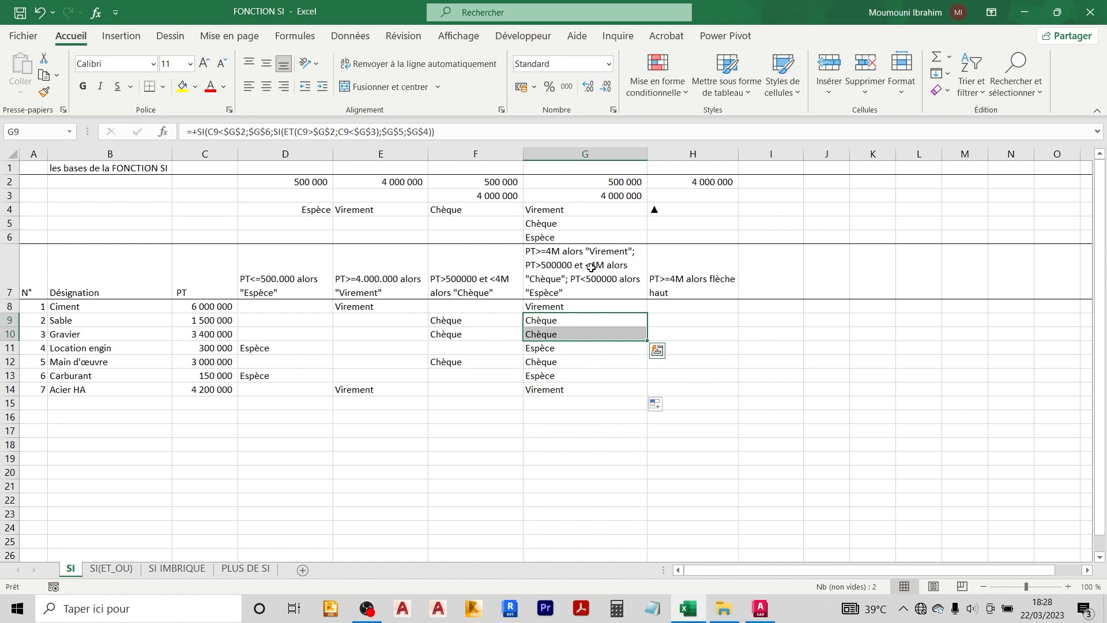
left_click(555, 349)
left_click(559, 380, "ctrl")
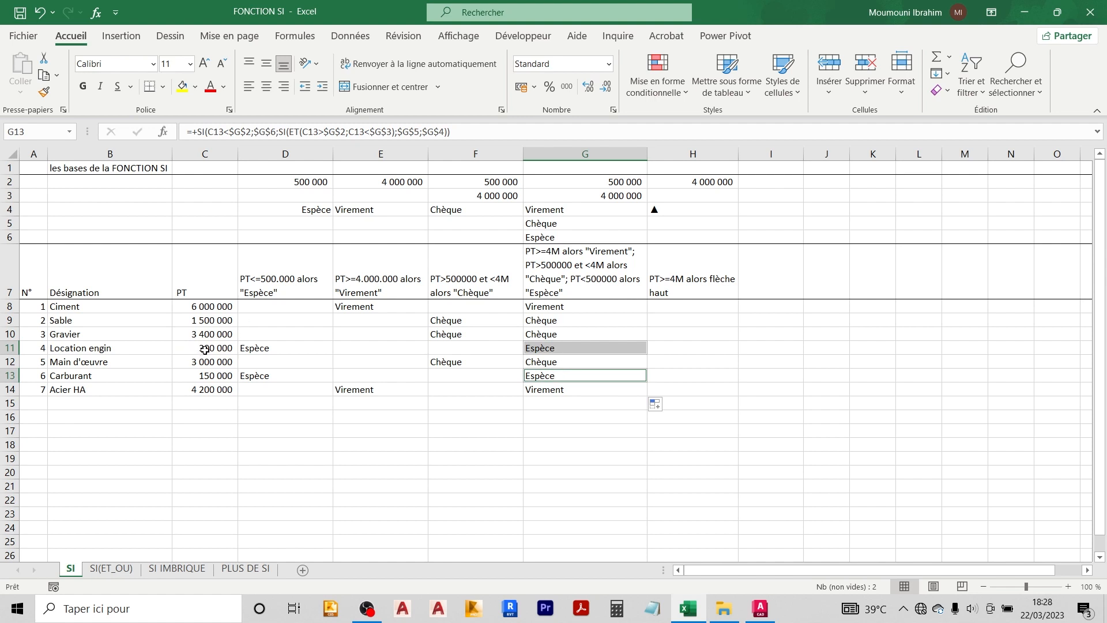
left_click(533, 363)
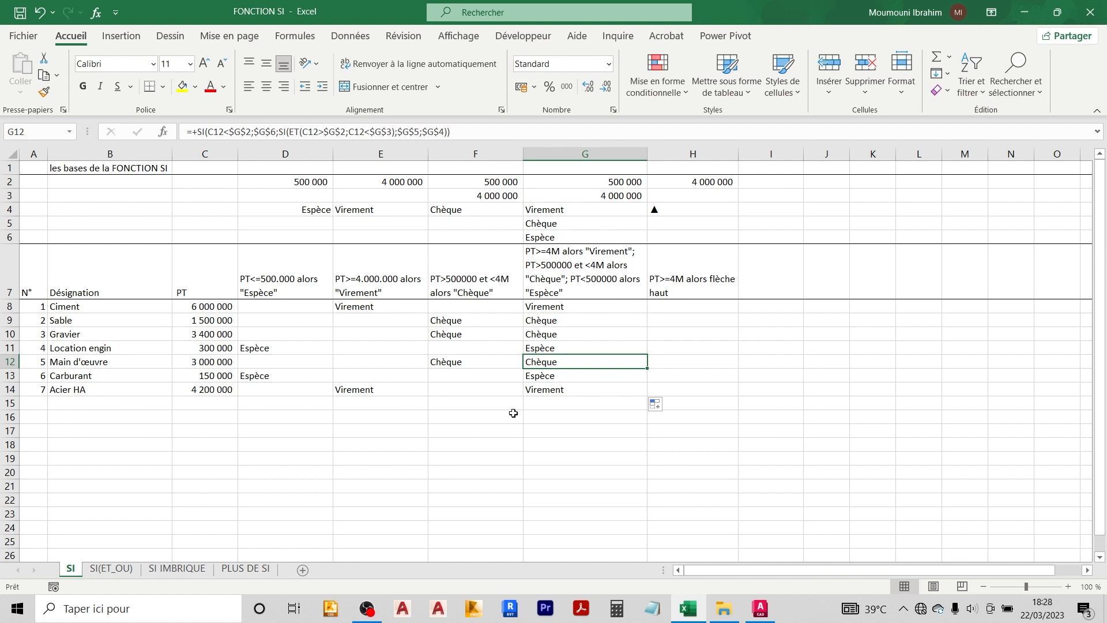
left_click(549, 390)
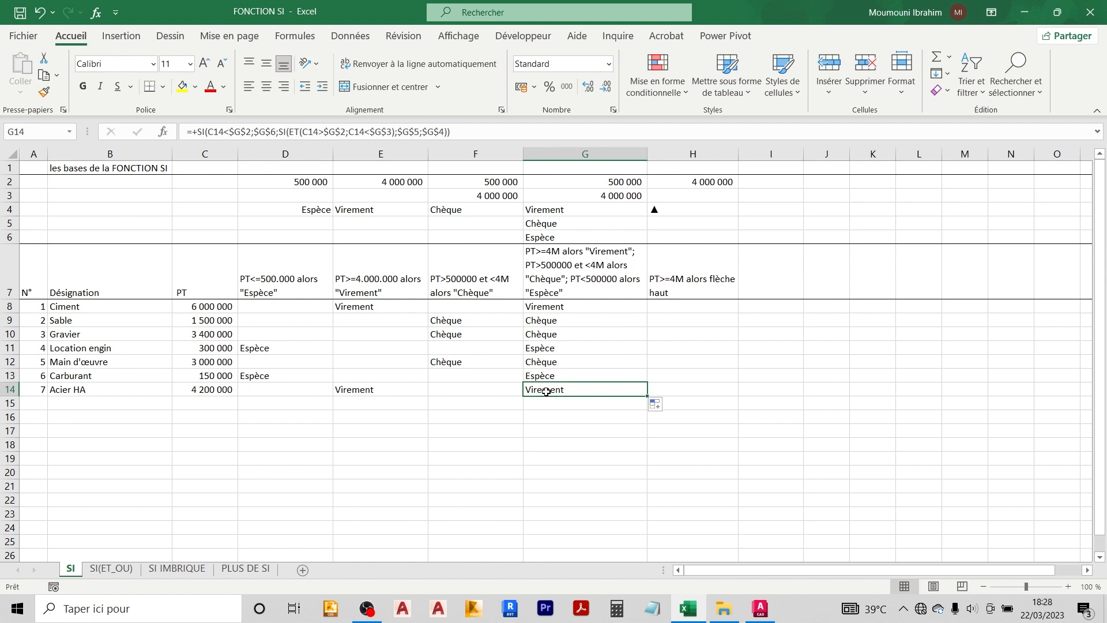
- Start an SI formula in H8 that tests whether C8 is greater than or equal to the absolute threshold $H$2
left_click(692, 306)
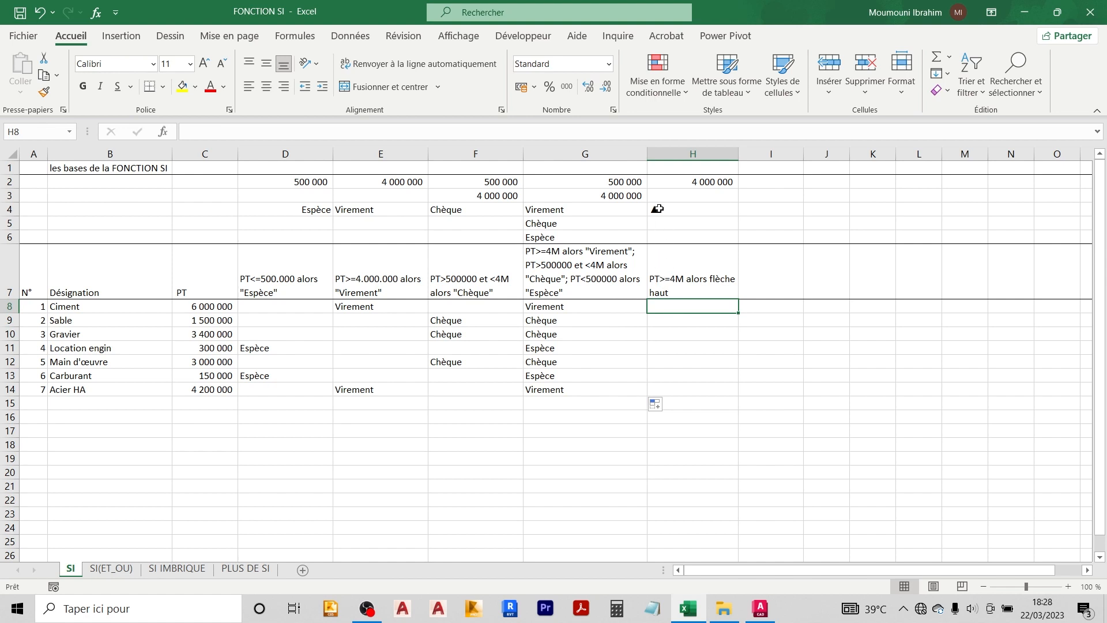
type("+SI(")
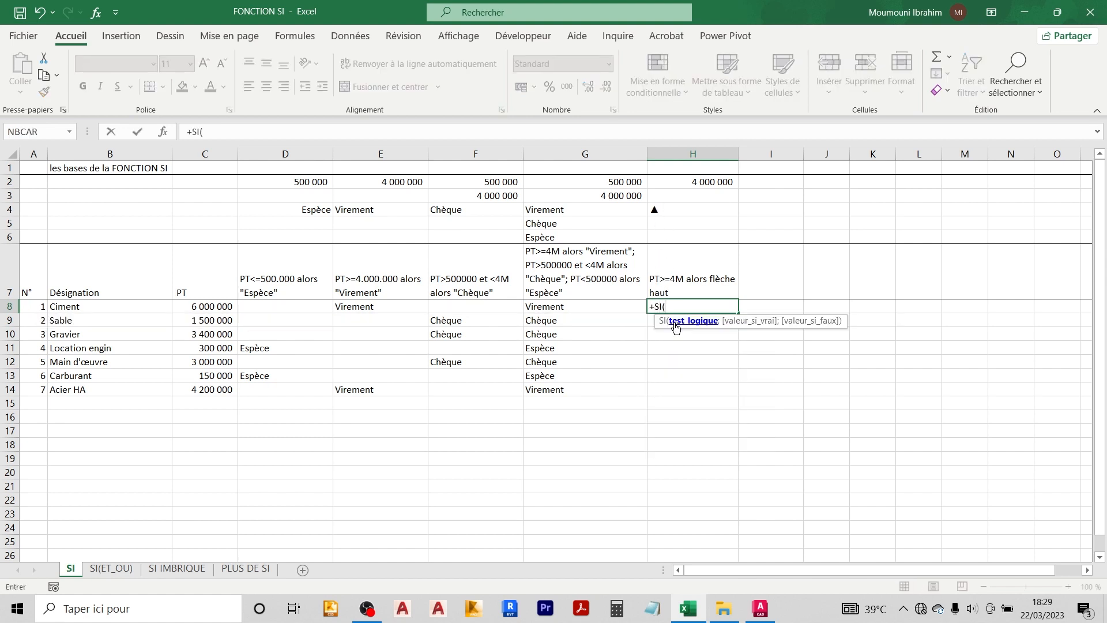
left_click(222, 307)
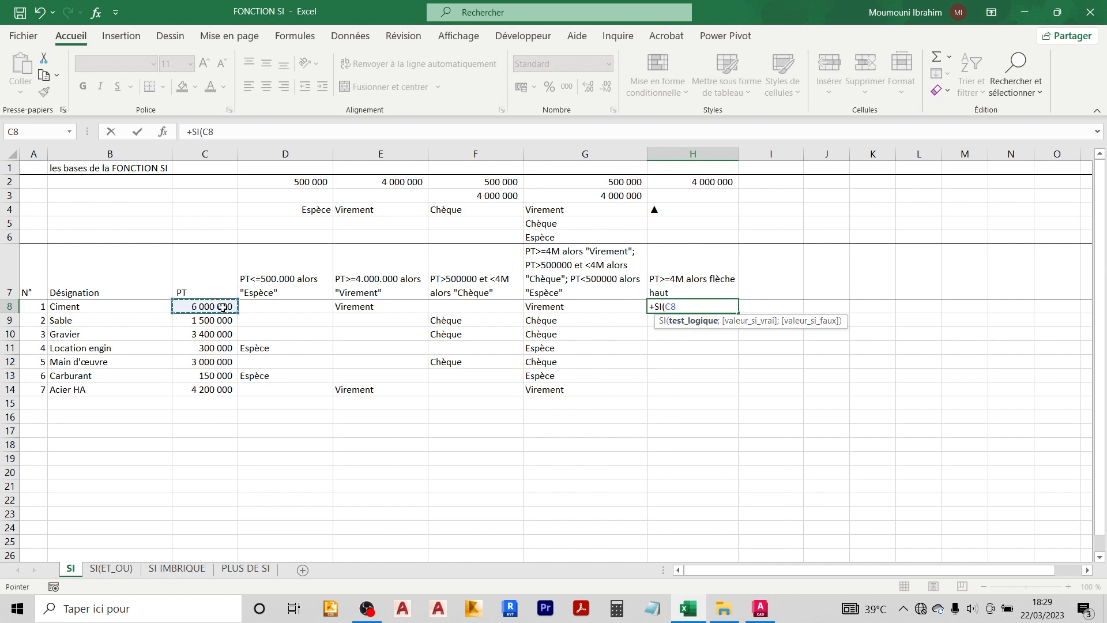
type(">=")
left_click(698, 183)
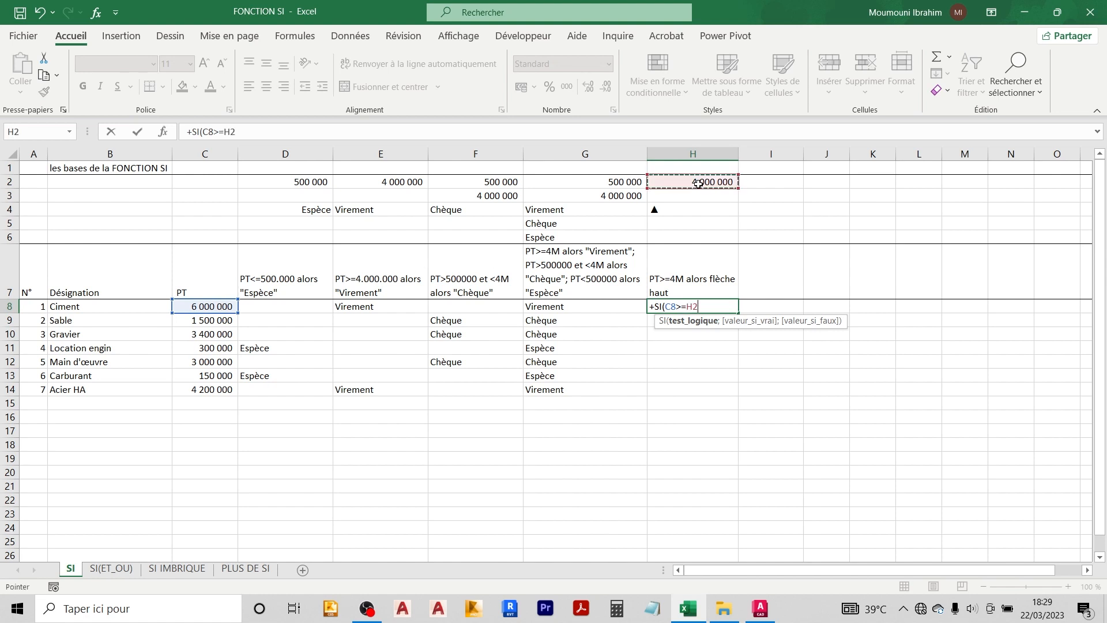
key("F4")
type(";")
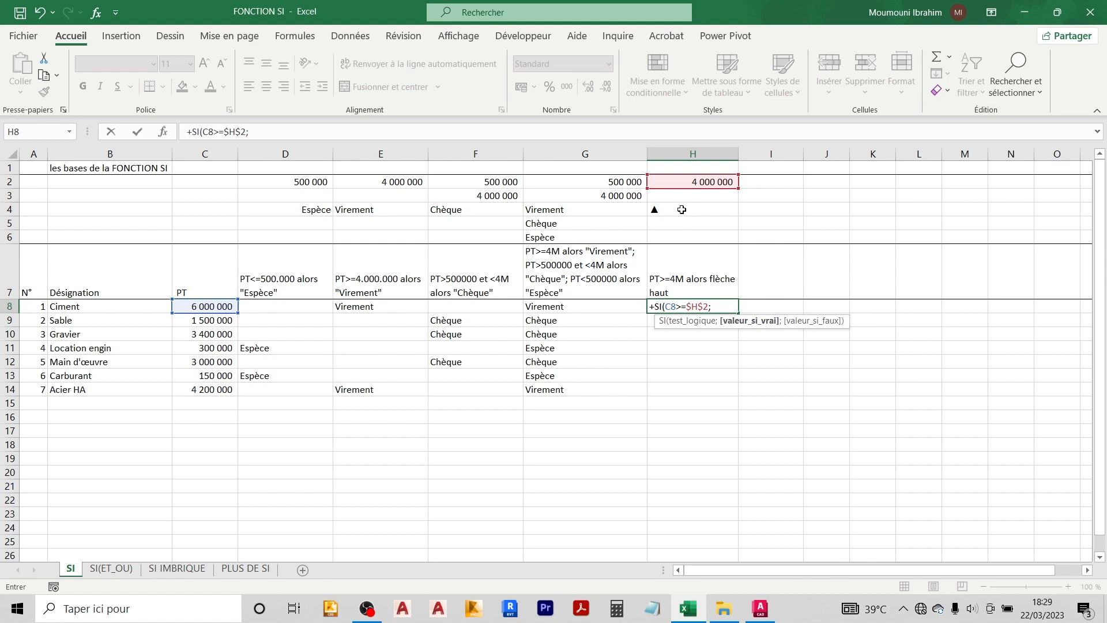
- Complete the H8 formula with H4 if true and empty text if false, and fill it down to H14
left_click(682, 209)
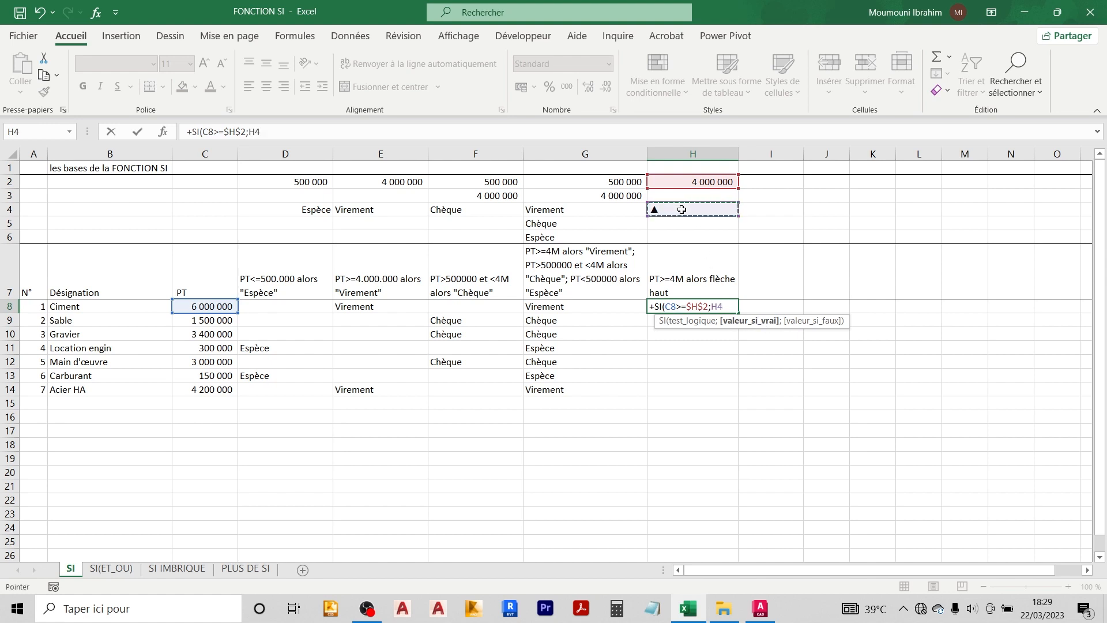
type(";")
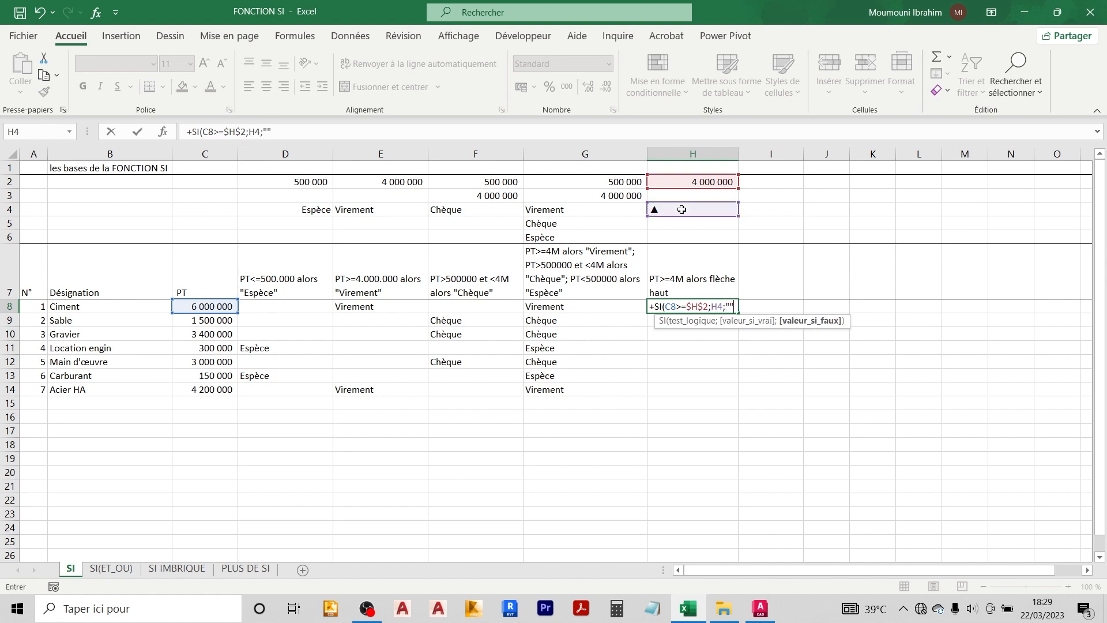
type("\"\"")
key("Return")
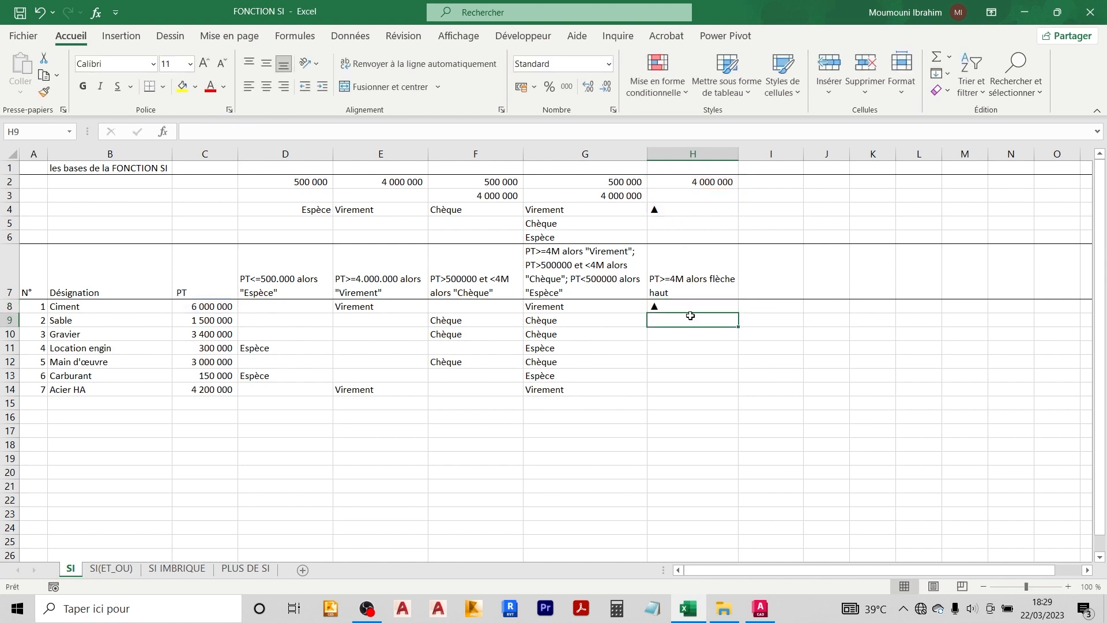
left_click(722, 307)
left_click_drag(741, 312, 741, 394)
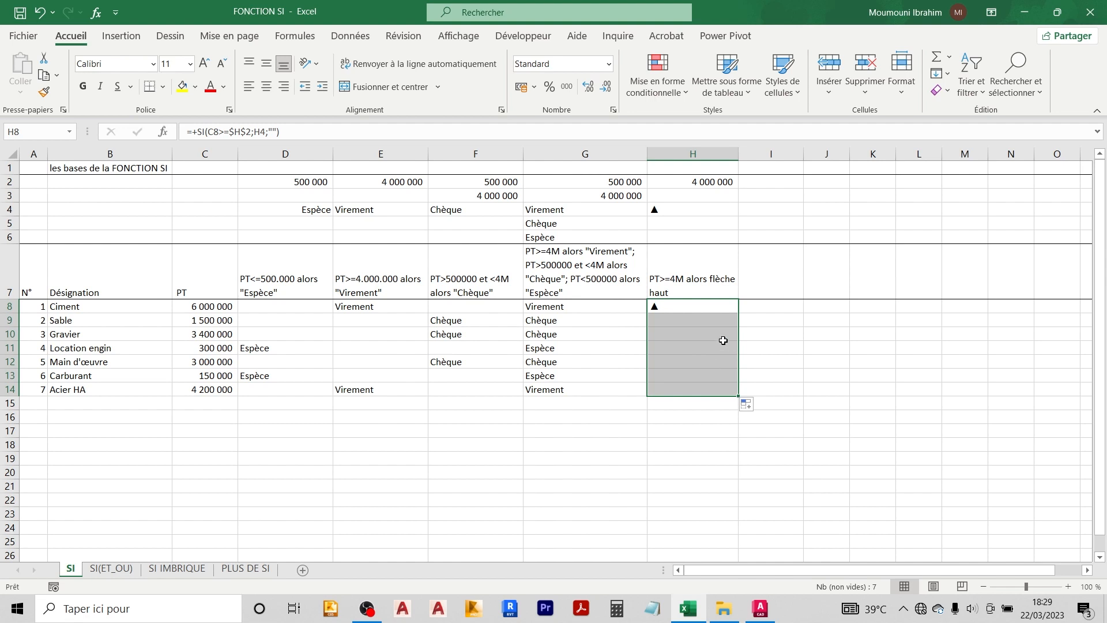
- Make the H4 reference absolute as $H$4 in the H8 formula and validate it
left_click_drag(701, 312, 698, 307)
double_click(698, 308)
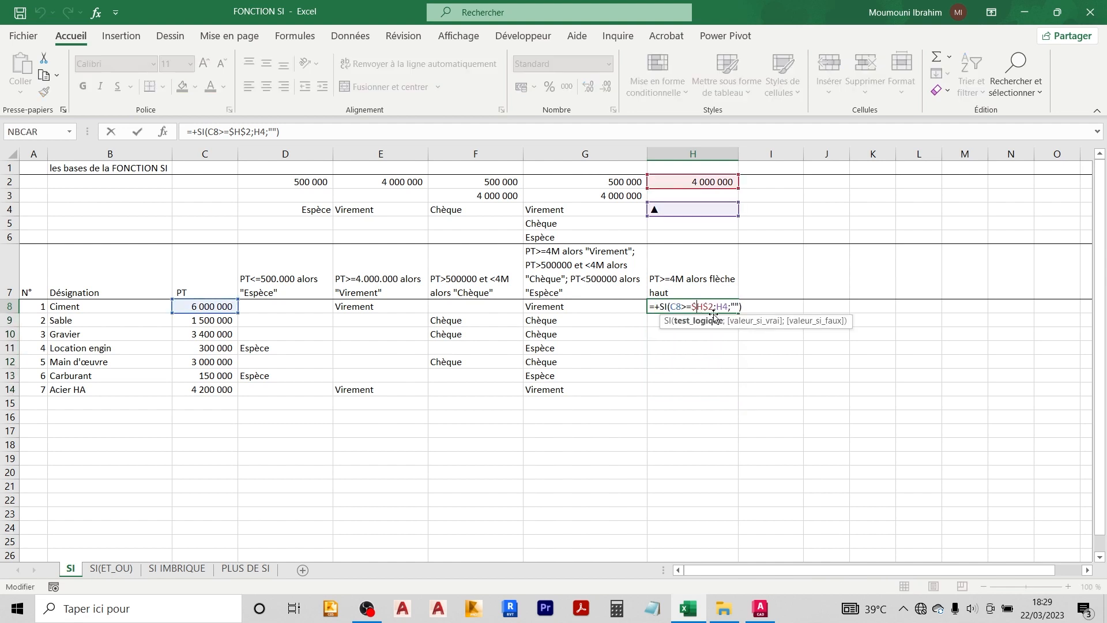
key("shift+Left")
key("shift+Left")
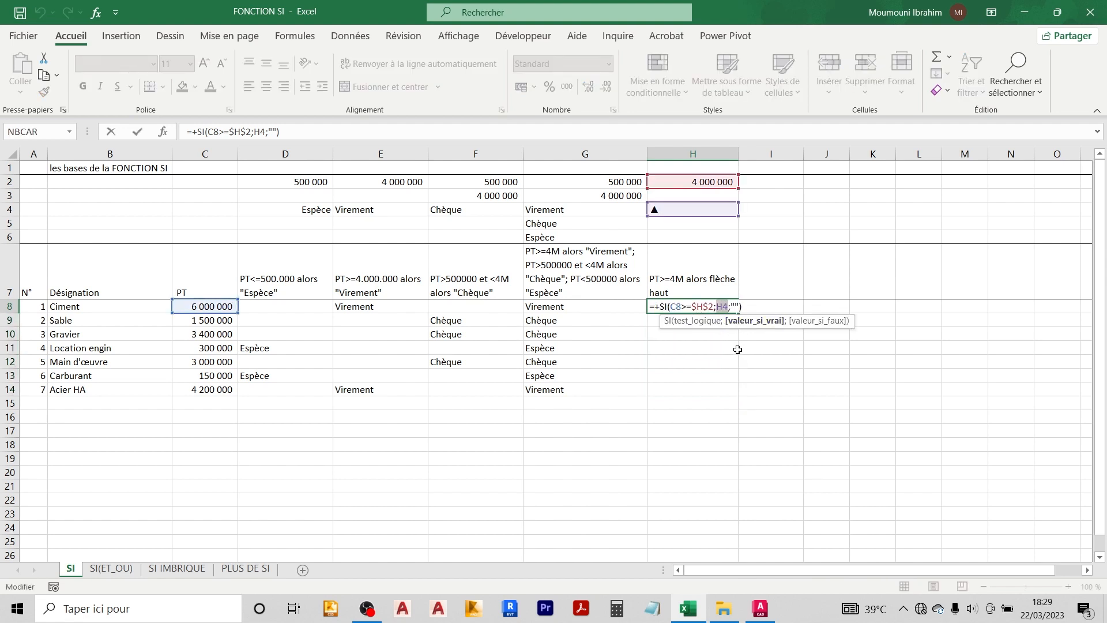
key("F4")
key("Return")
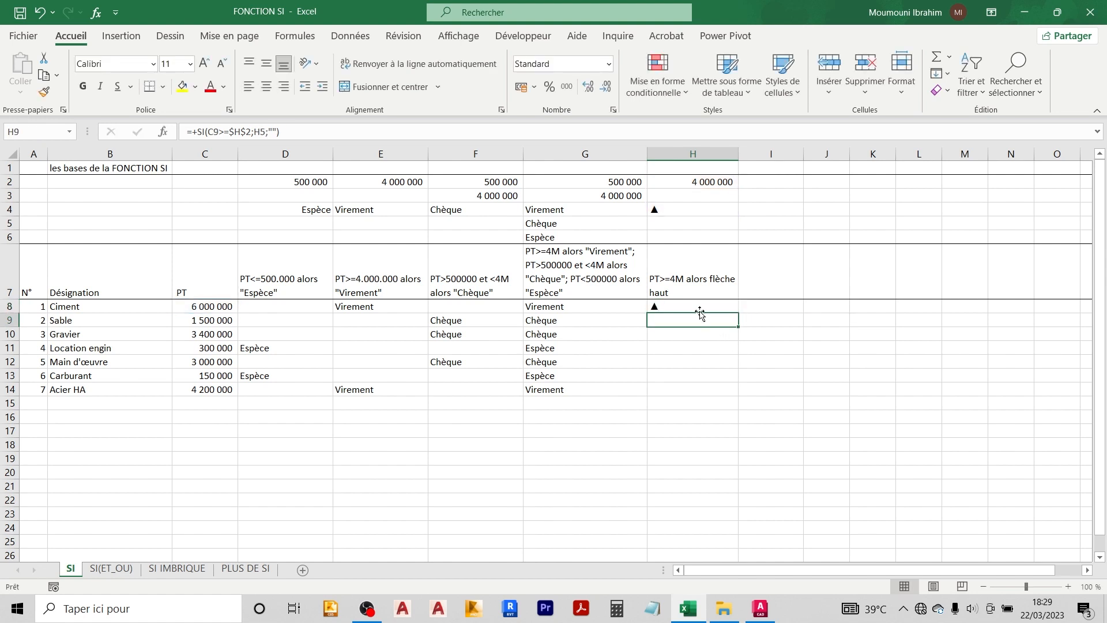
- Fill the corrected H8 formula down to H14
double_click(729, 308)
key("Escape")
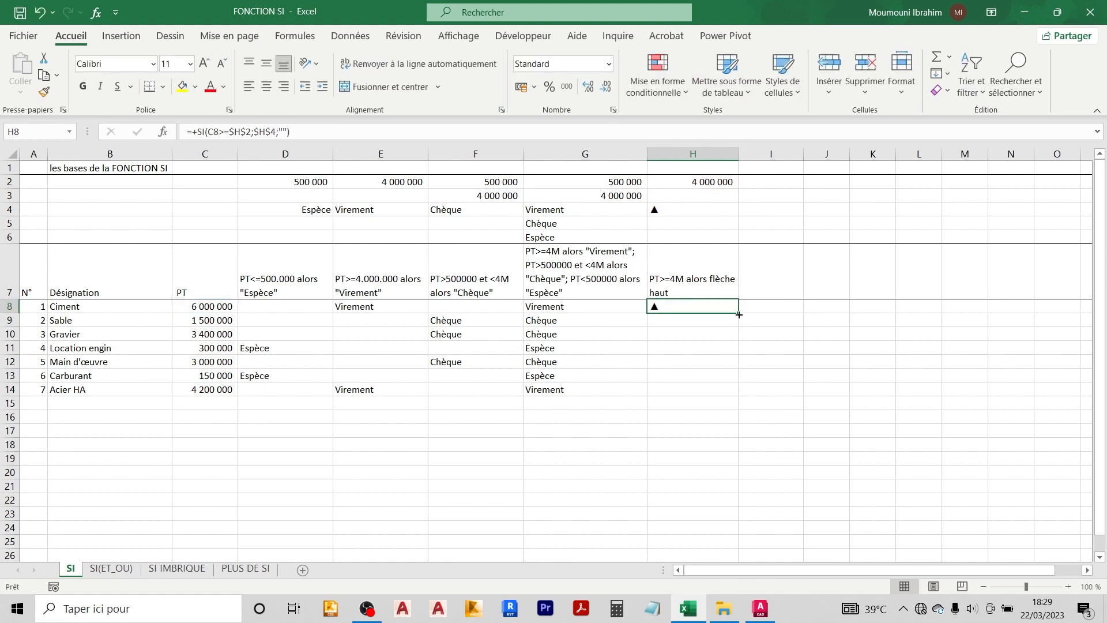
left_click_drag(738, 312, 734, 392)
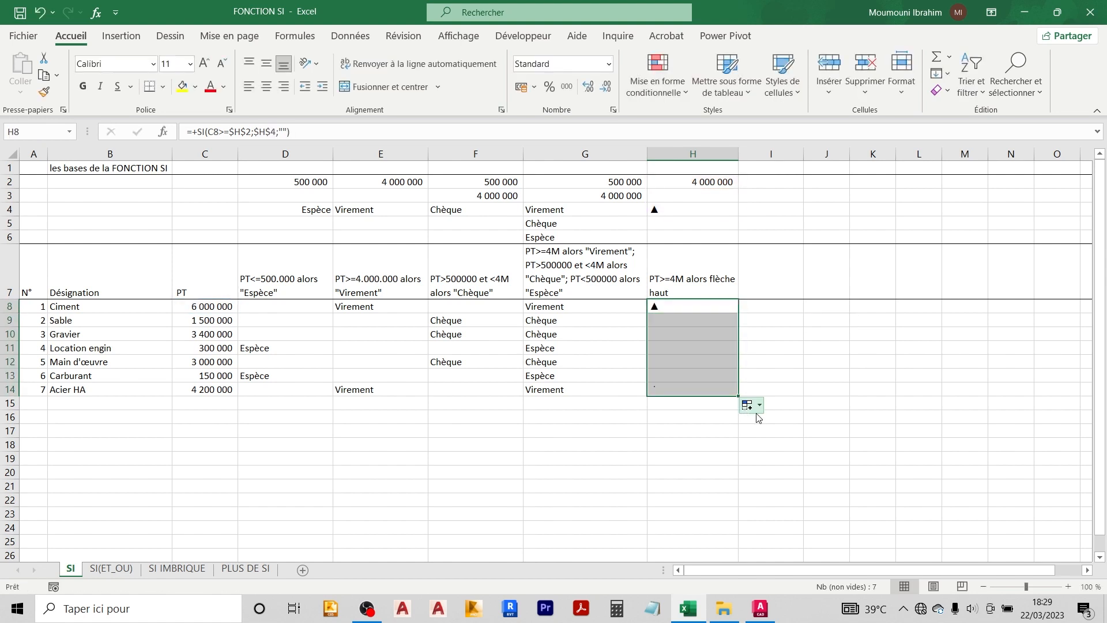
left_click(706, 419)
- Compare the results in H8 and H14 with the PT amounts in C8 and C14
left_click(684, 310)
left_click(666, 389, "ctrl")
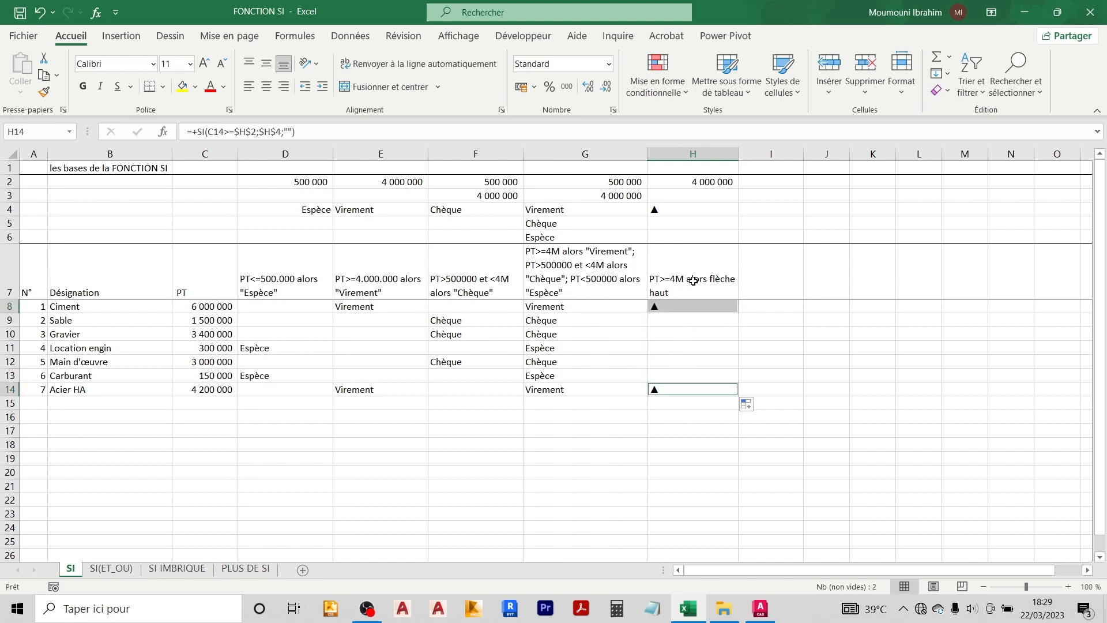
left_click(191, 306)
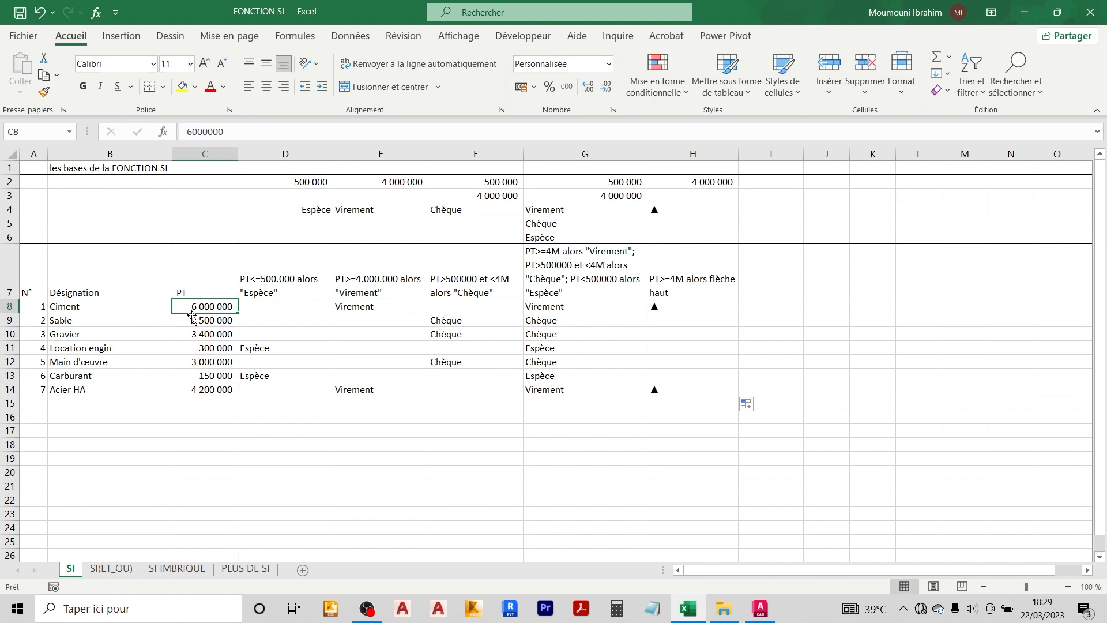
left_click(190, 390, "ctrl")
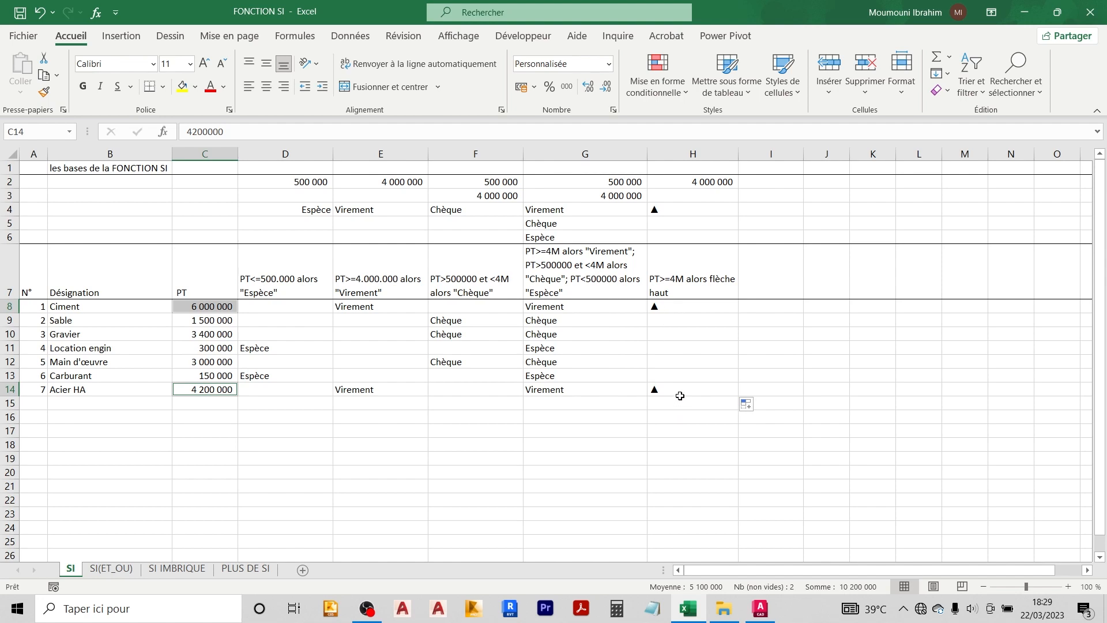
- Switch to the SI(ET_OU) sheet and examine the Note 1 and Note 2 scores and the SI(ET) and SI(OU) cells in row 2
left_click(111, 568)
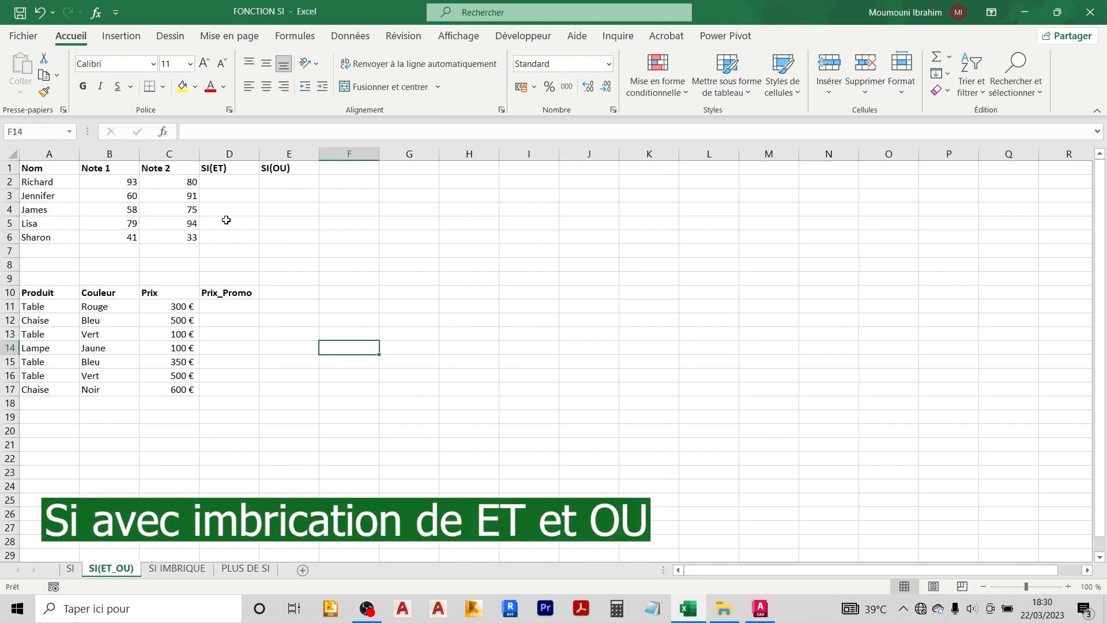
left_click(70, 569)
left_click(111, 568)
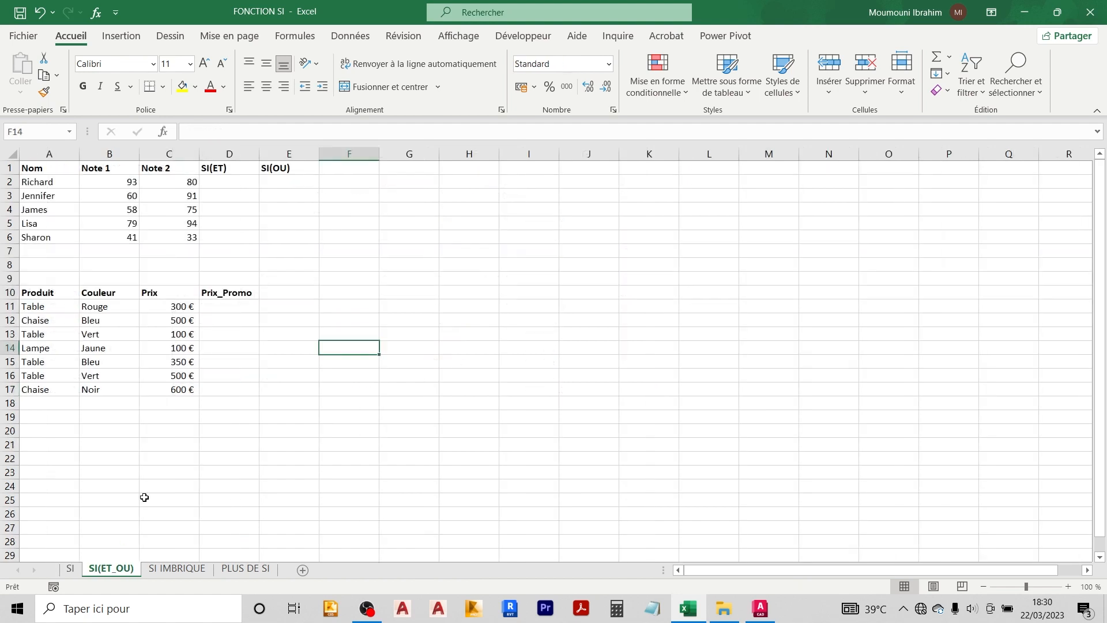
left_click(223, 183)
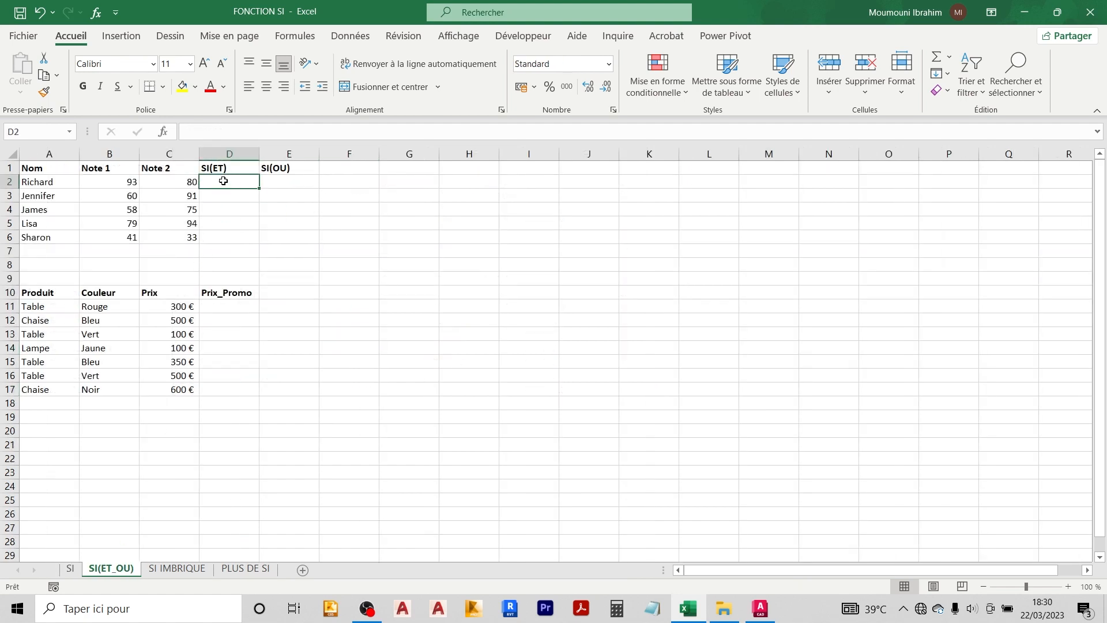
left_click(109, 181)
left_click(180, 180, "ctrl")
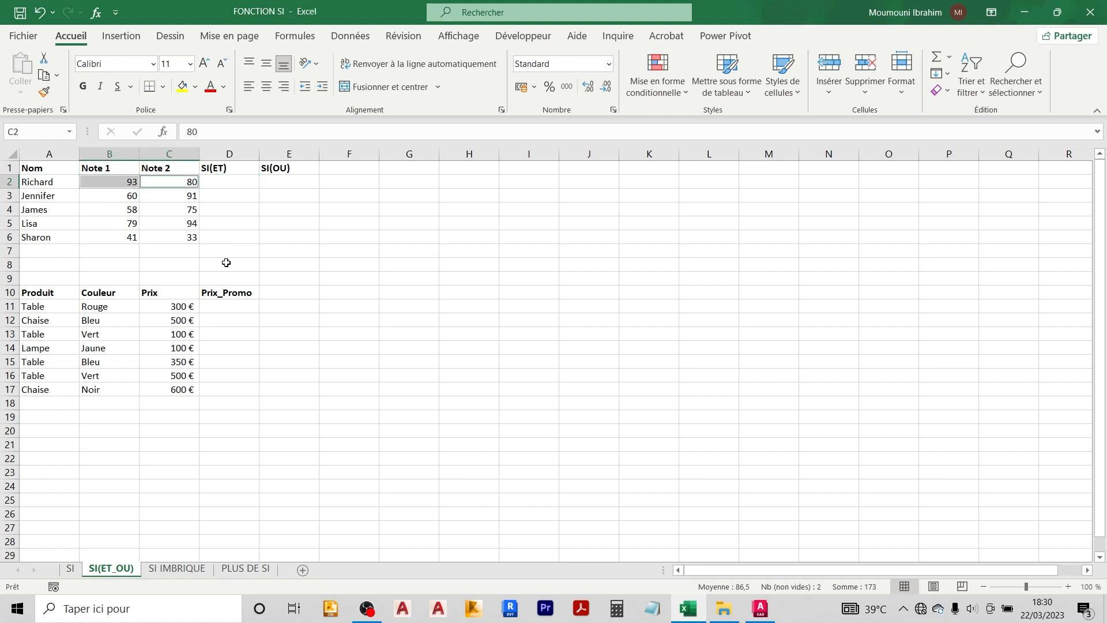
left_click(274, 180)
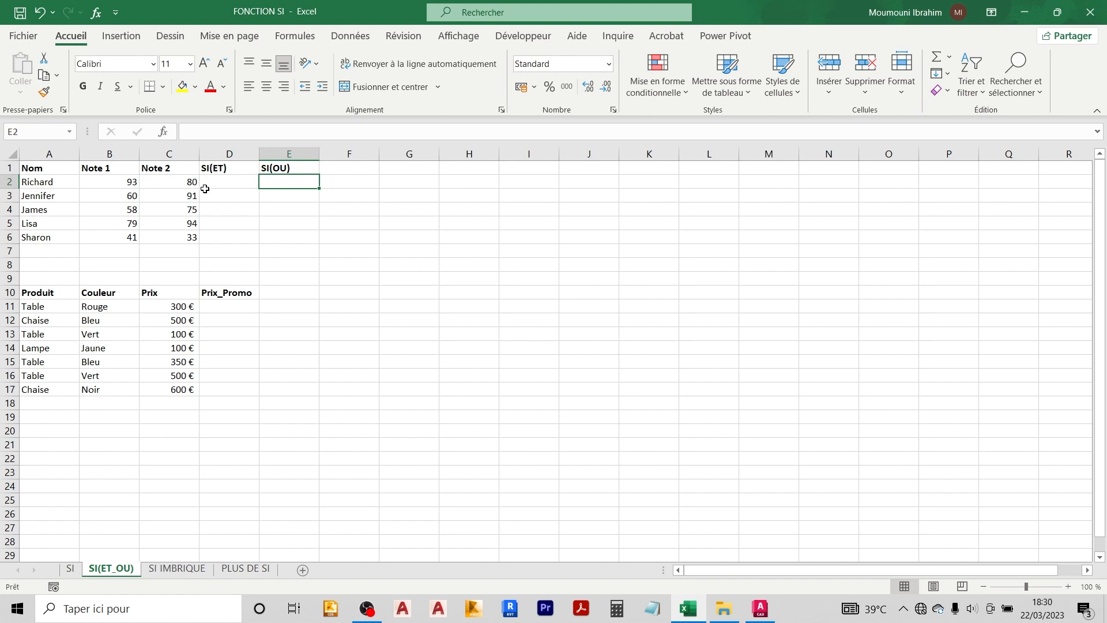
- Start an SI formula with a nested ET function in D2, using B2>=75 as the first condition
left_click(224, 185)
type("+")
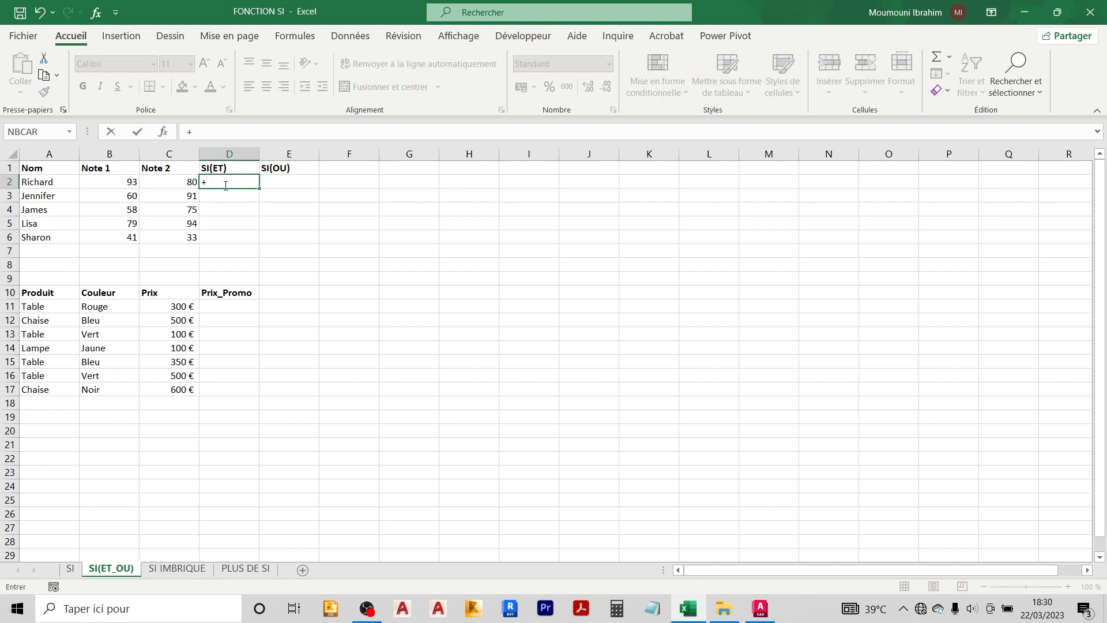
type("SI(")
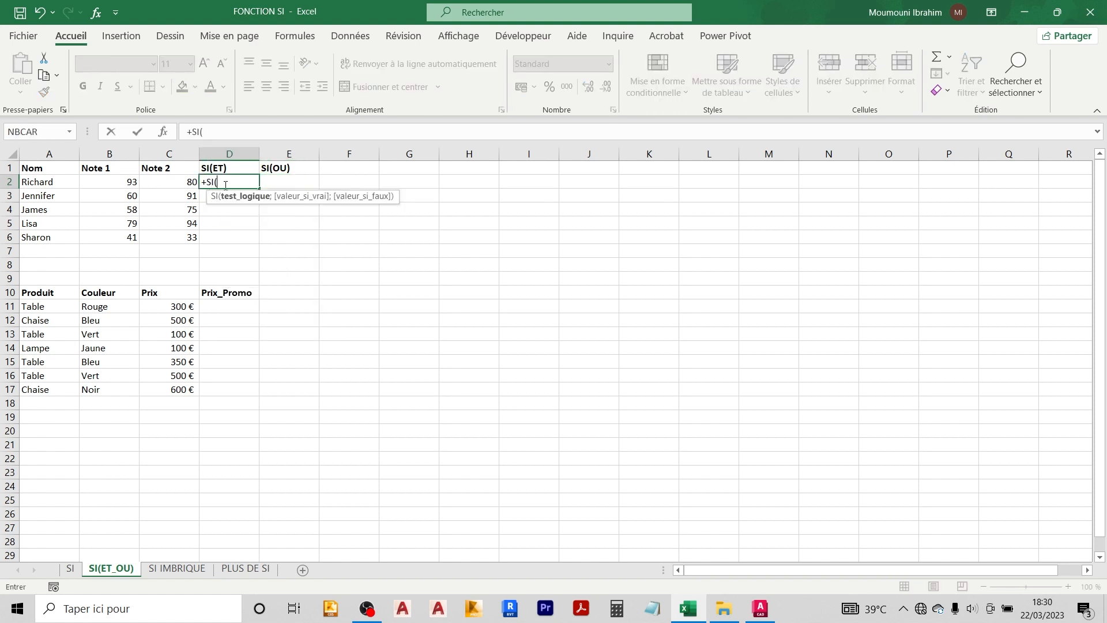
type("ET(")
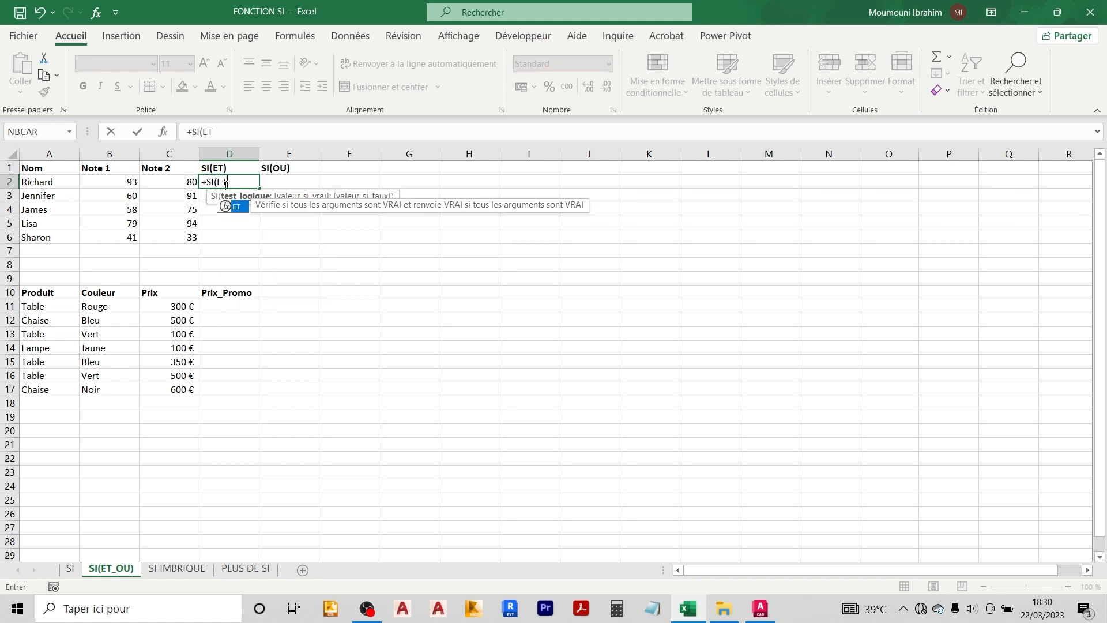
left_click(122, 181)
type(">")
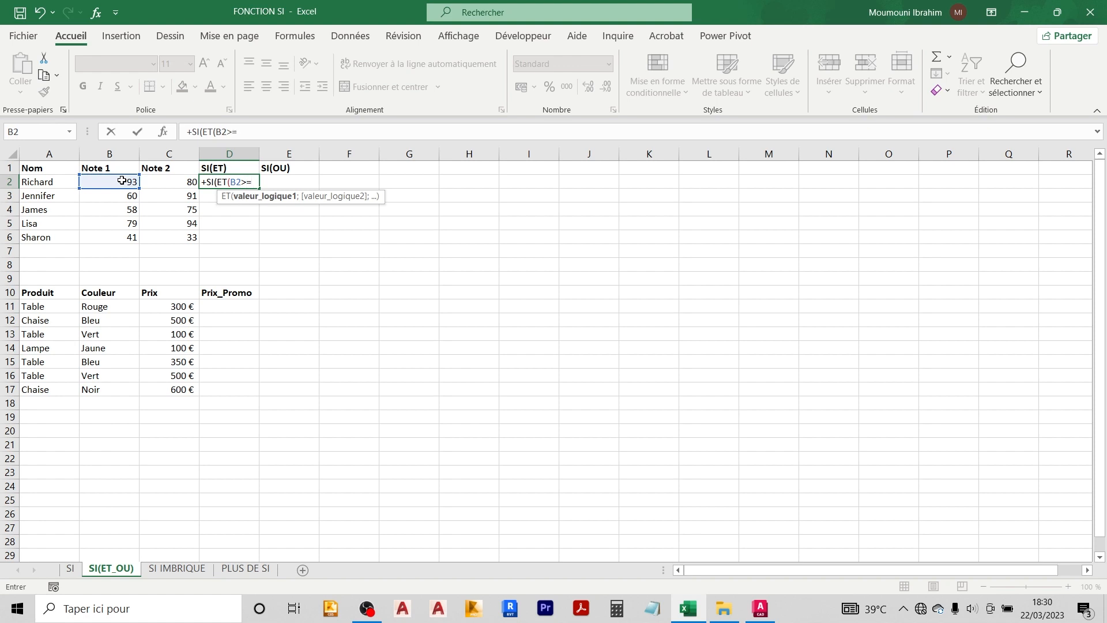
type("=75;")
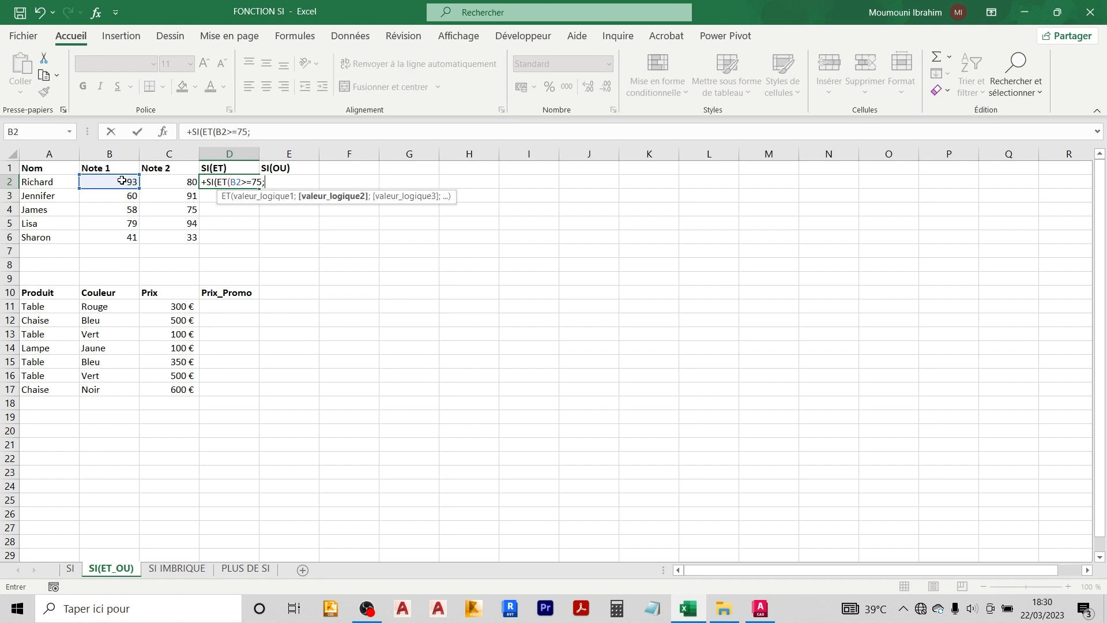
- Add C2>=75 as the second ET condition in D2 and close the ET function
left_click(168, 184)
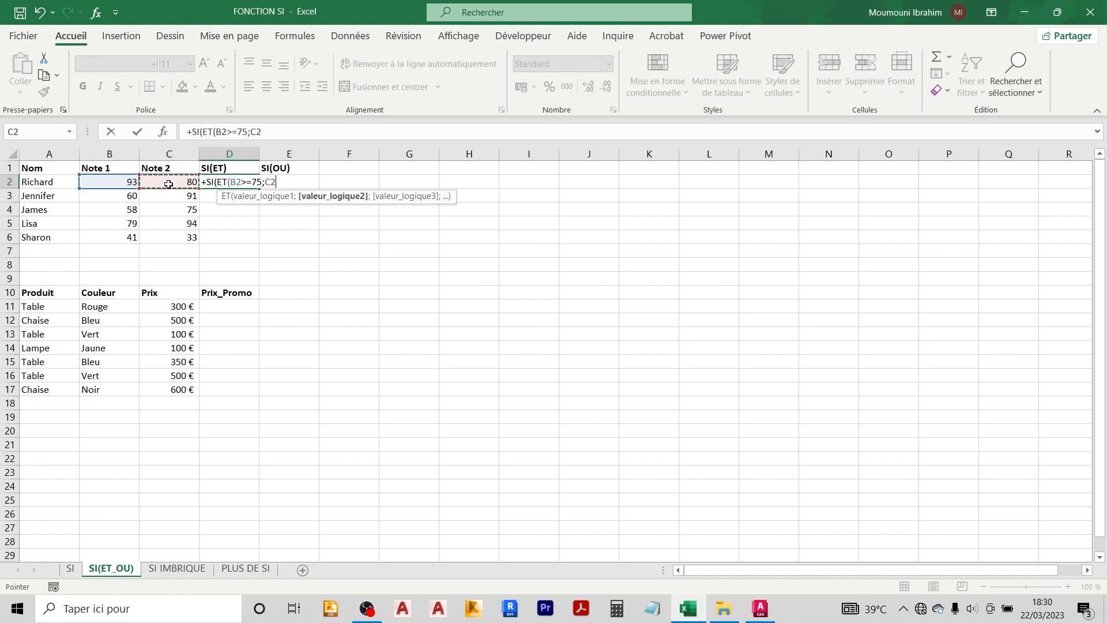
type(">=75)")
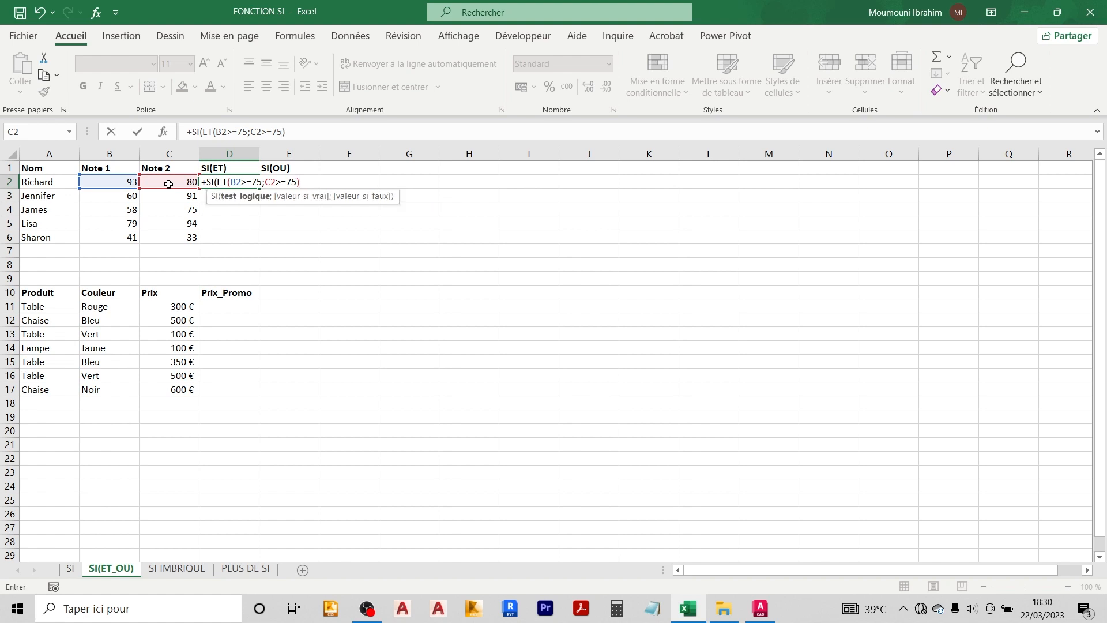
type(";")
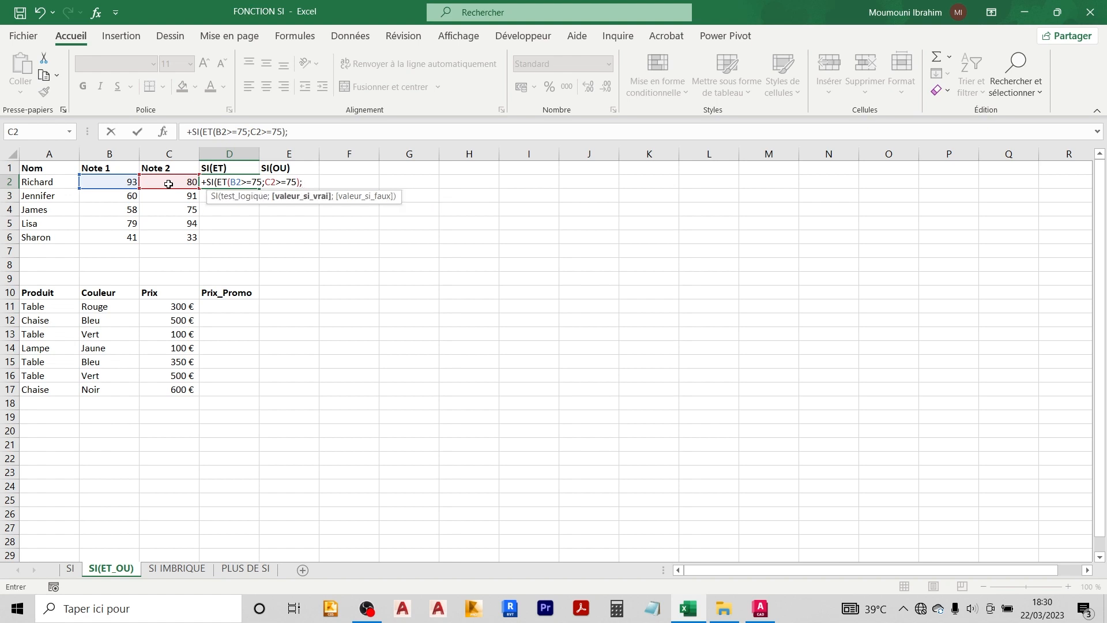
- Give the D2 formula "PASSE" if true and "REDOUBLE" if false, and validate it
type("\"PASSE\";")
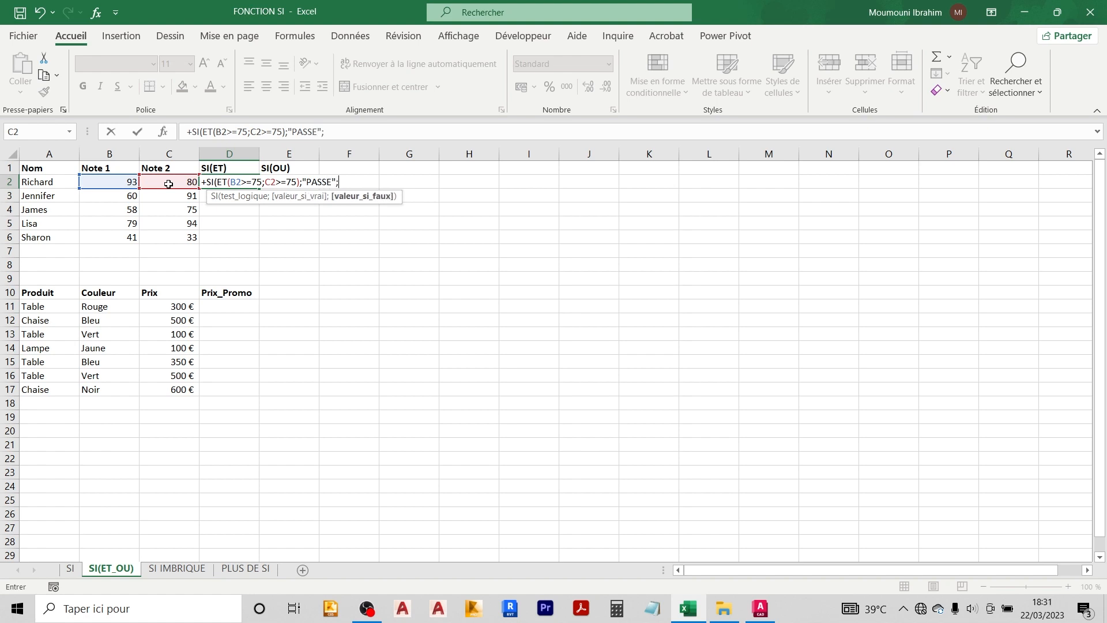
type("\"REDOUBLE\"")
key("Return")
key("Return")
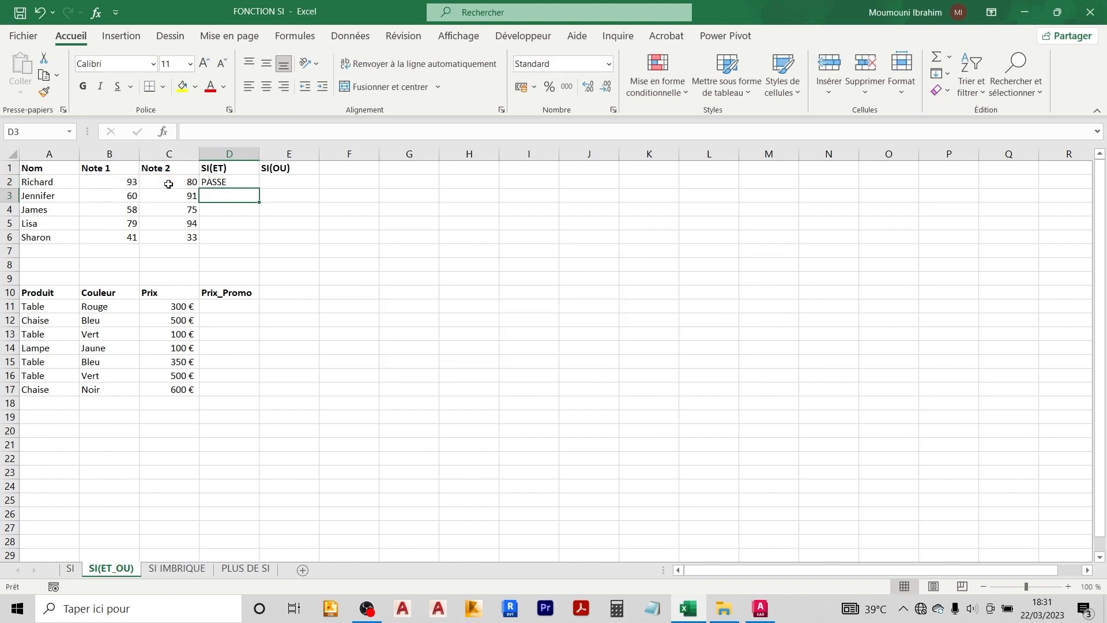
- Fill the D2 formula down to D6
left_click(242, 181)
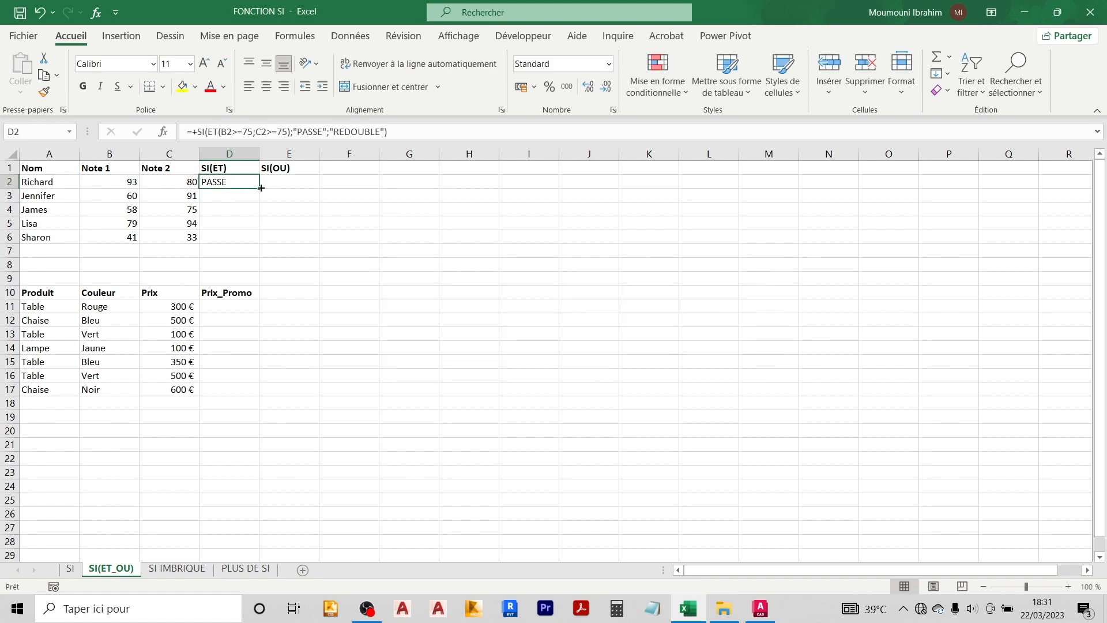
left_click_drag(261, 188, 261, 244)
left_click(315, 264)
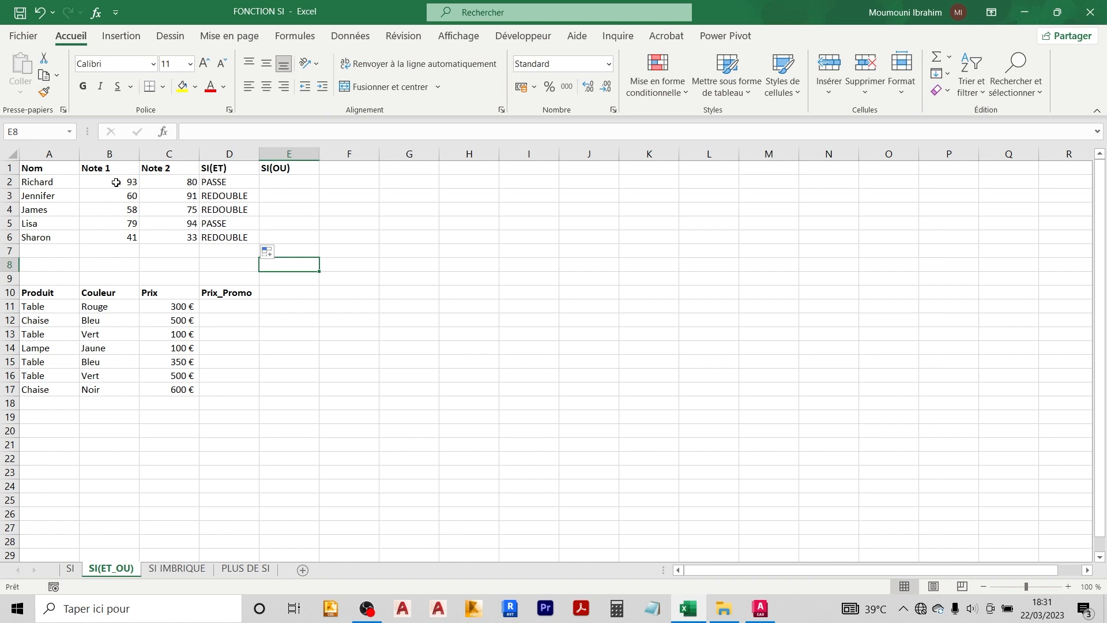
- Compare the SI(ET) result in D2 with the Note 1 and Note 2 scores in row 2
left_click_drag(120, 182, 173, 182)
left_click(211, 183)
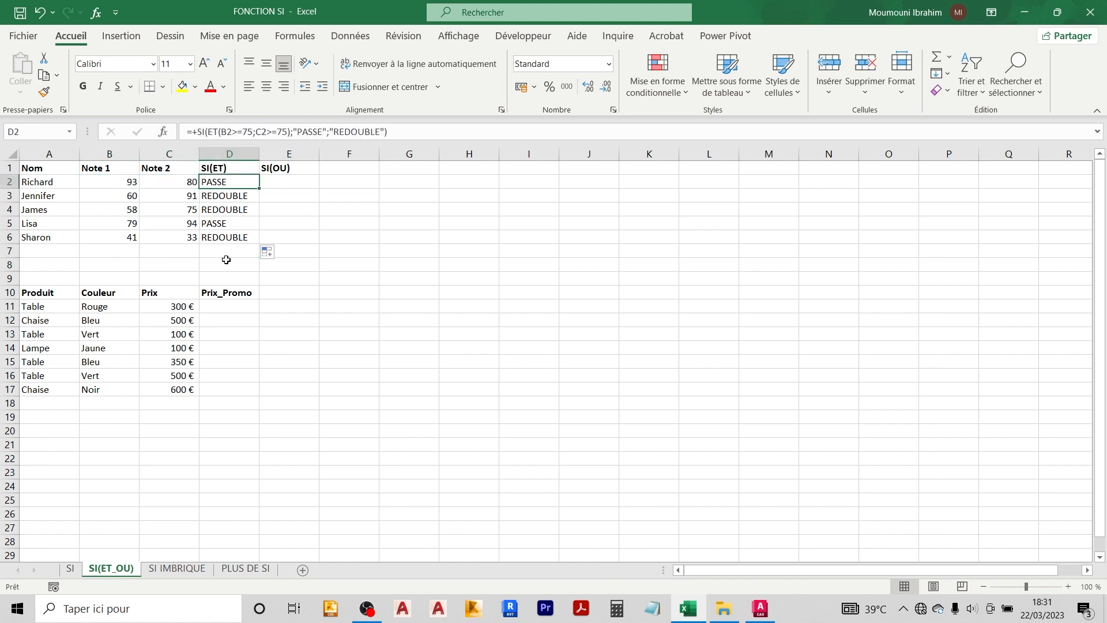
- Compare the SI(ET) results in rows 3 to 6 with the Note 1 and Note 2 scores
left_click(189, 197)
left_click(134, 197)
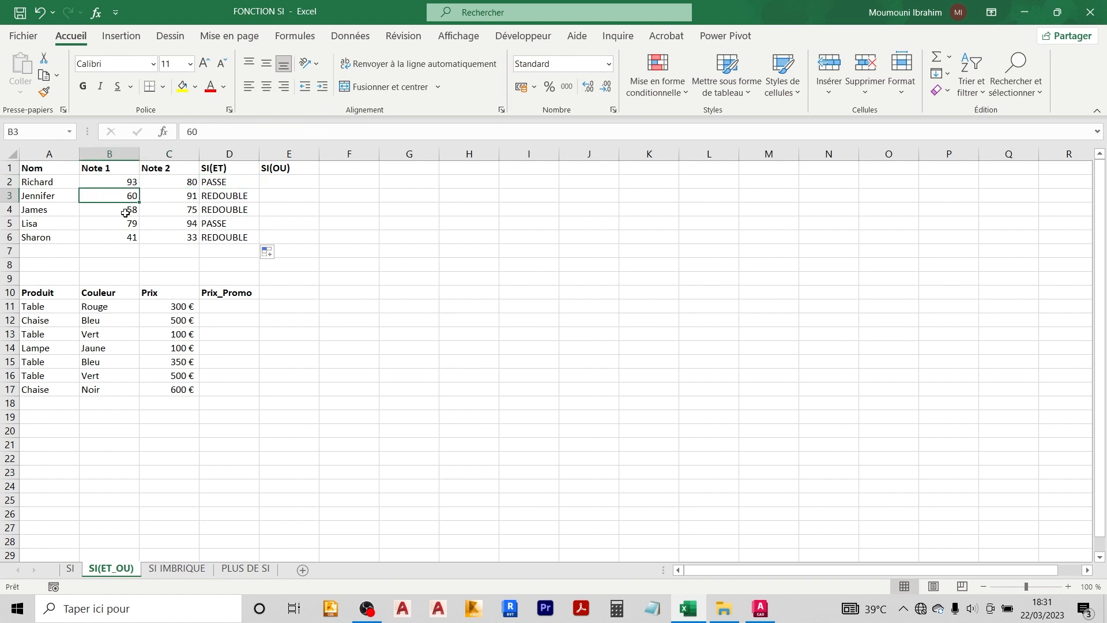
left_click_drag(125, 212, 186, 239)
left_click(244, 224)
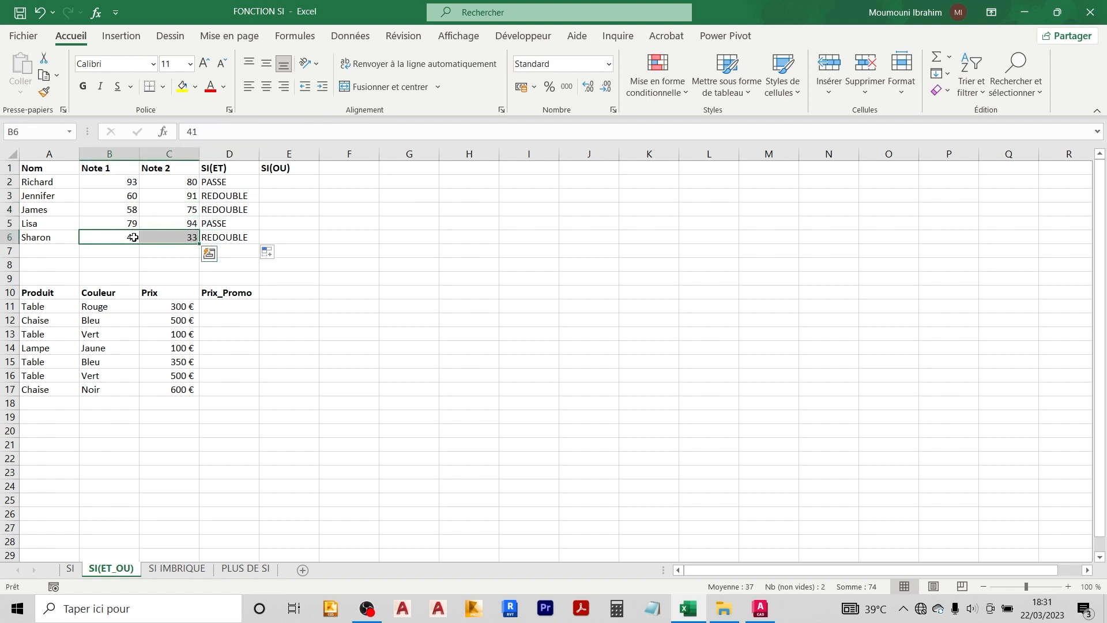
left_click(216, 239)
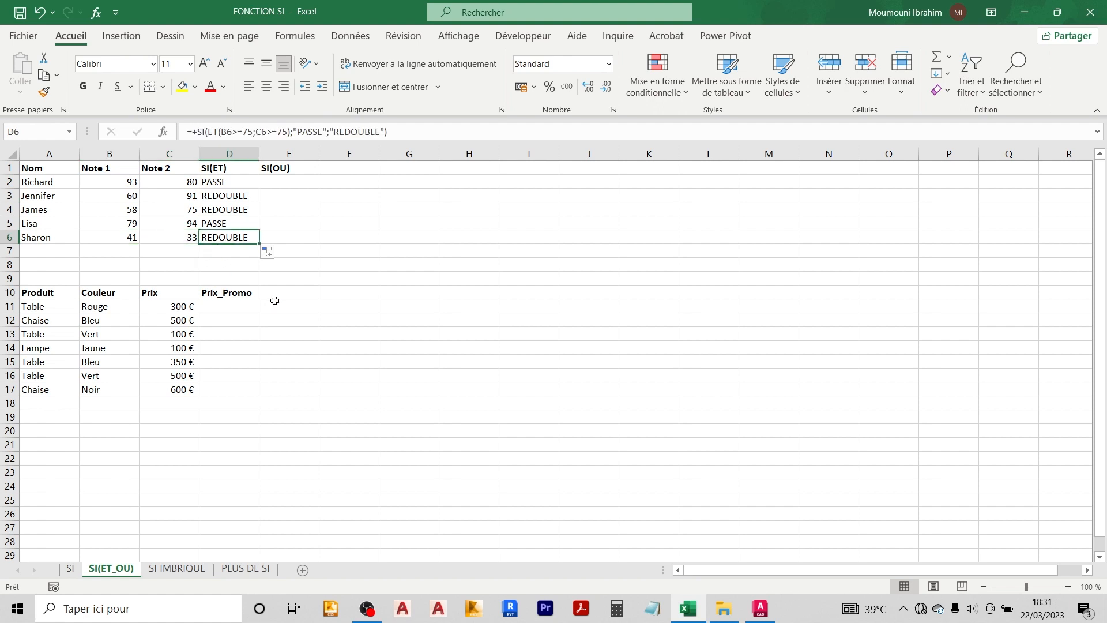
- Start an SI formula in E2 whose test is an OU function with the conditions B2>=75 and C2>=75
left_click(288, 182)
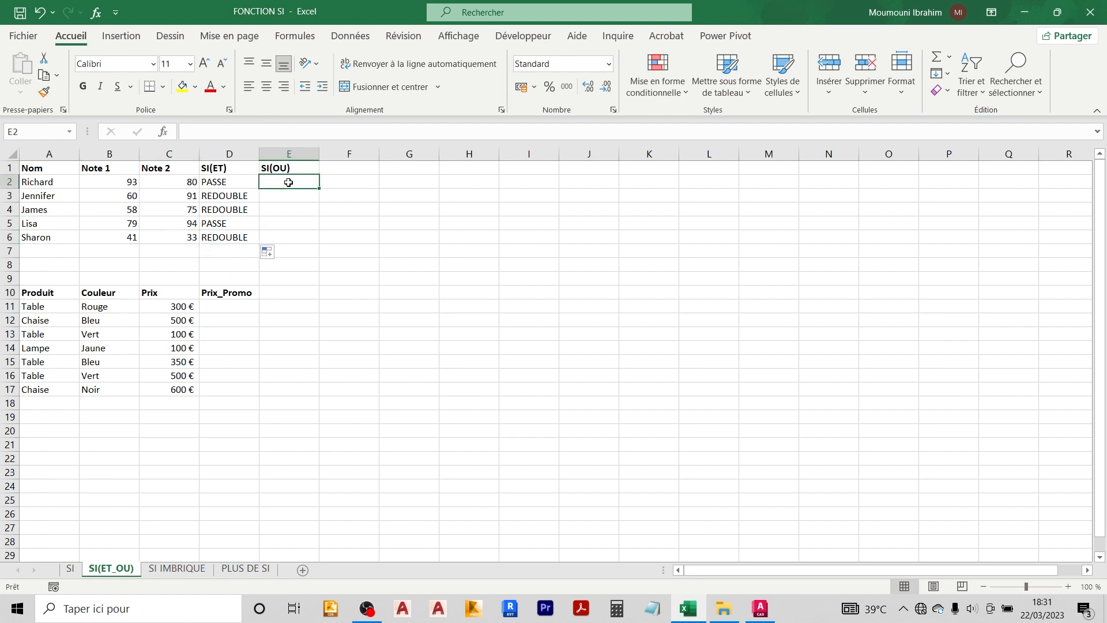
type("+SI")
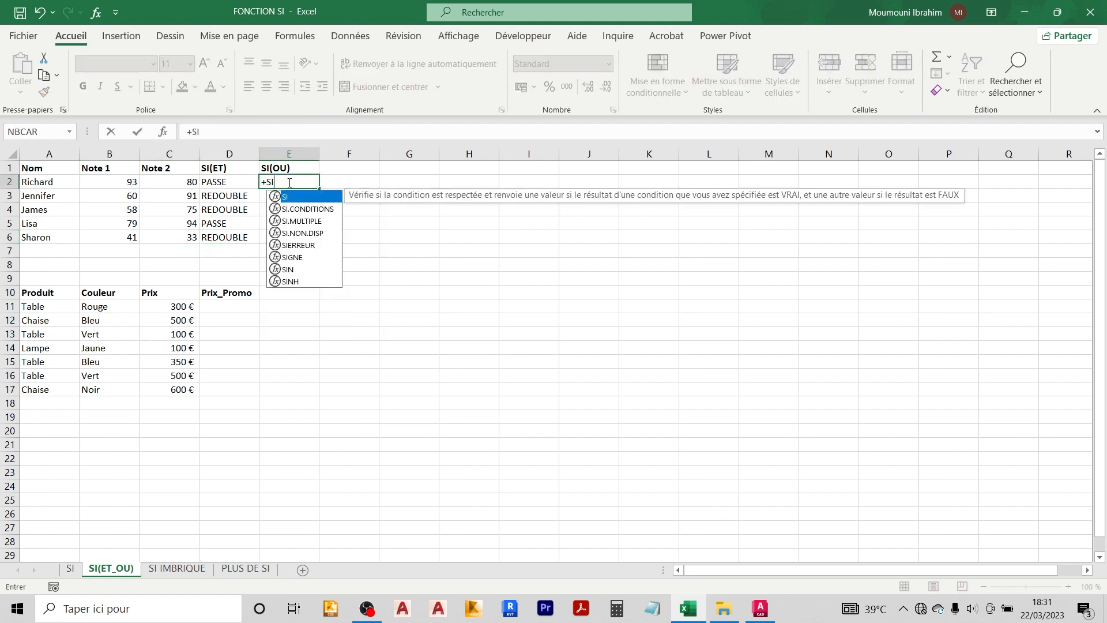
type("(O")
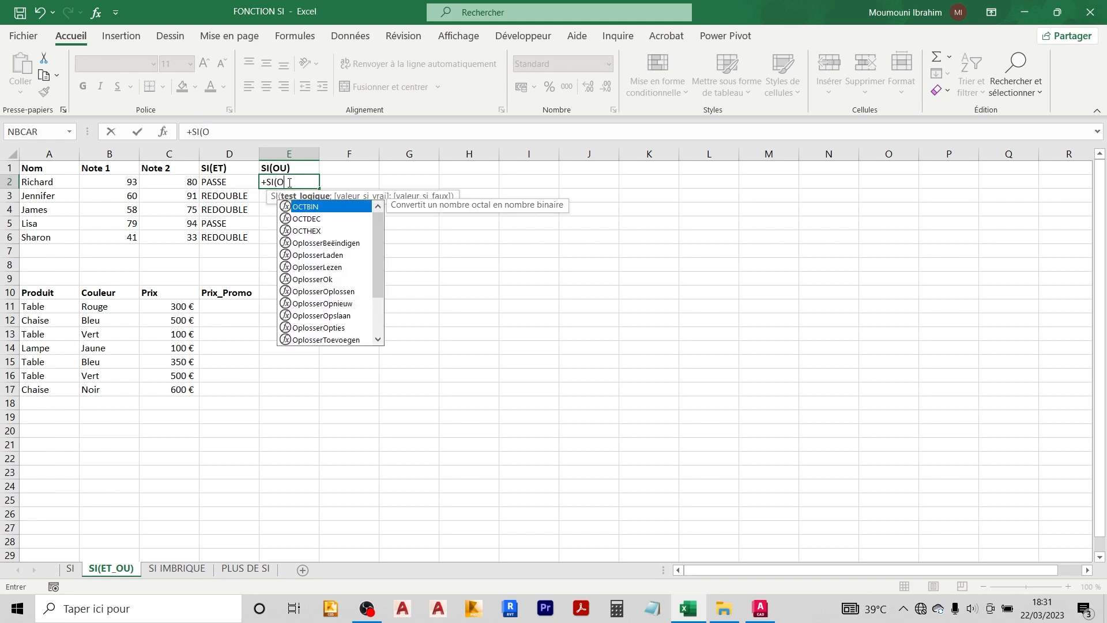
type("U(")
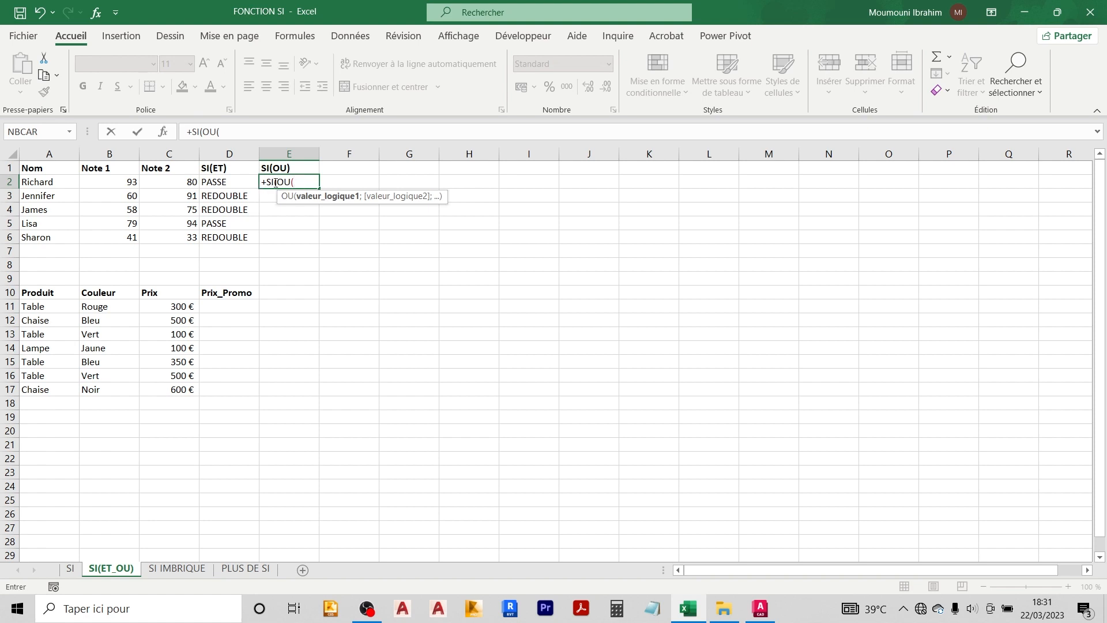
left_click(119, 183)
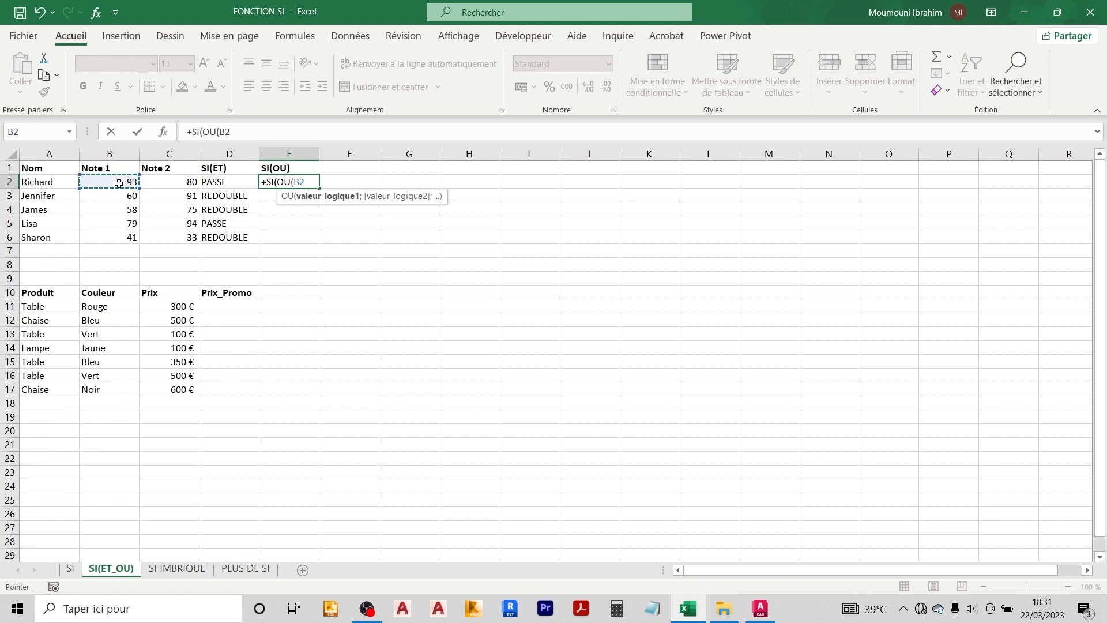
type(">=75;")
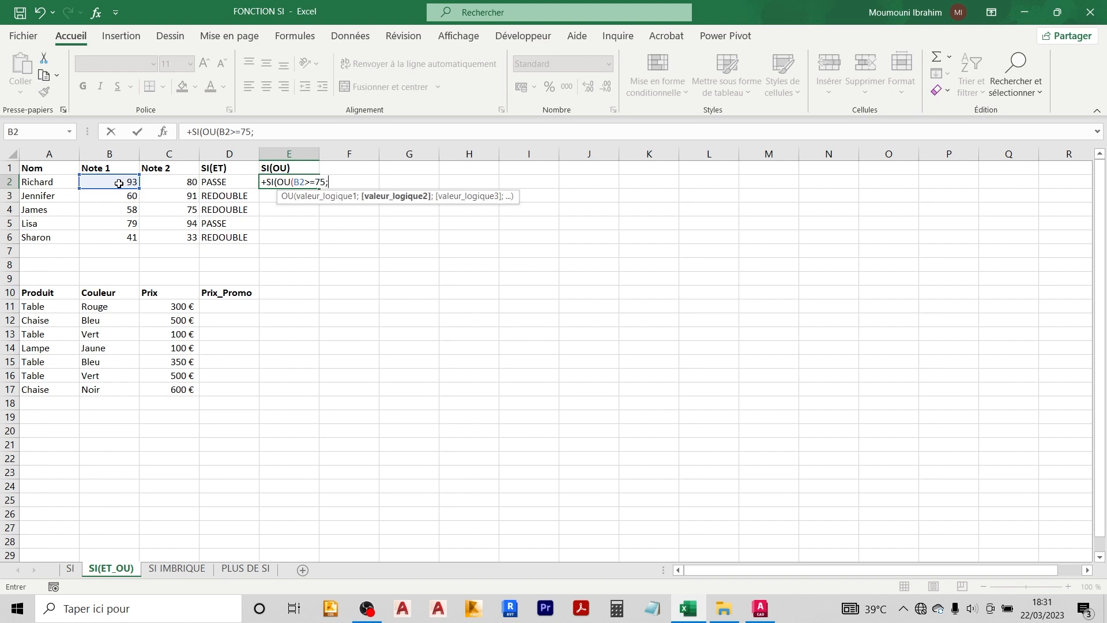
left_click(182, 183)
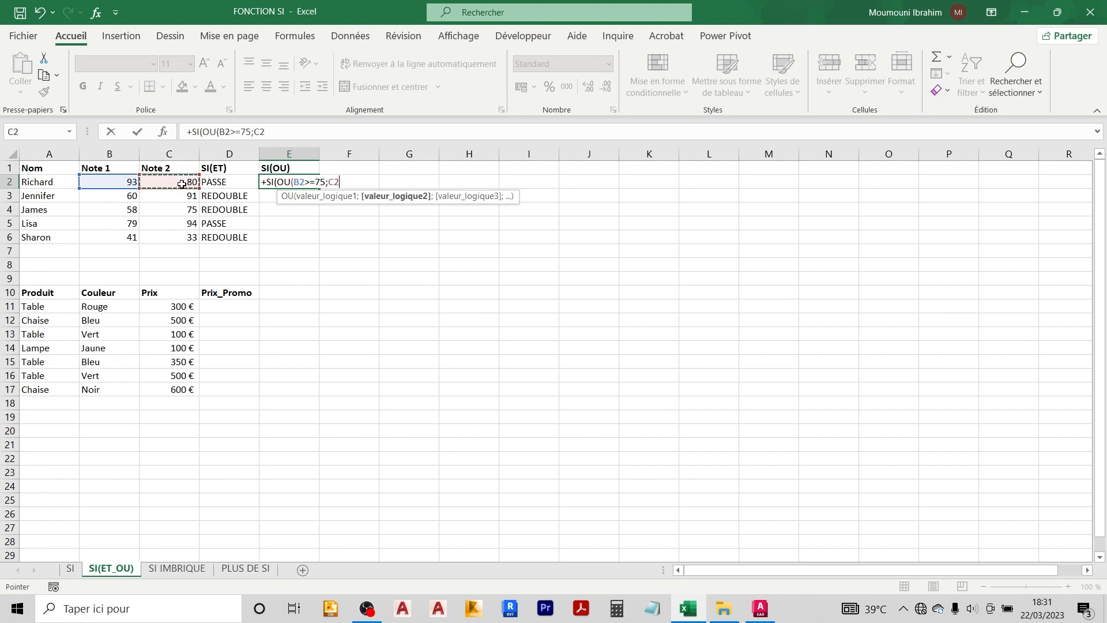
type(">=75);")
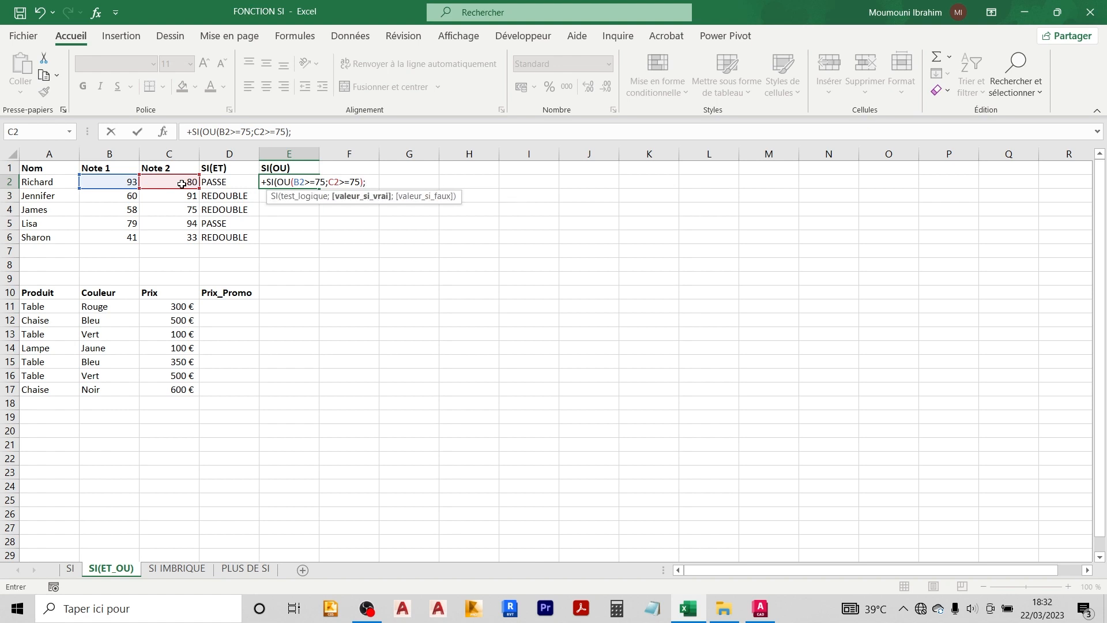
- Give the E2 formula "PASSE" if true and "REDOUBLE" if false, and validate it
type("\"PASSE\";")
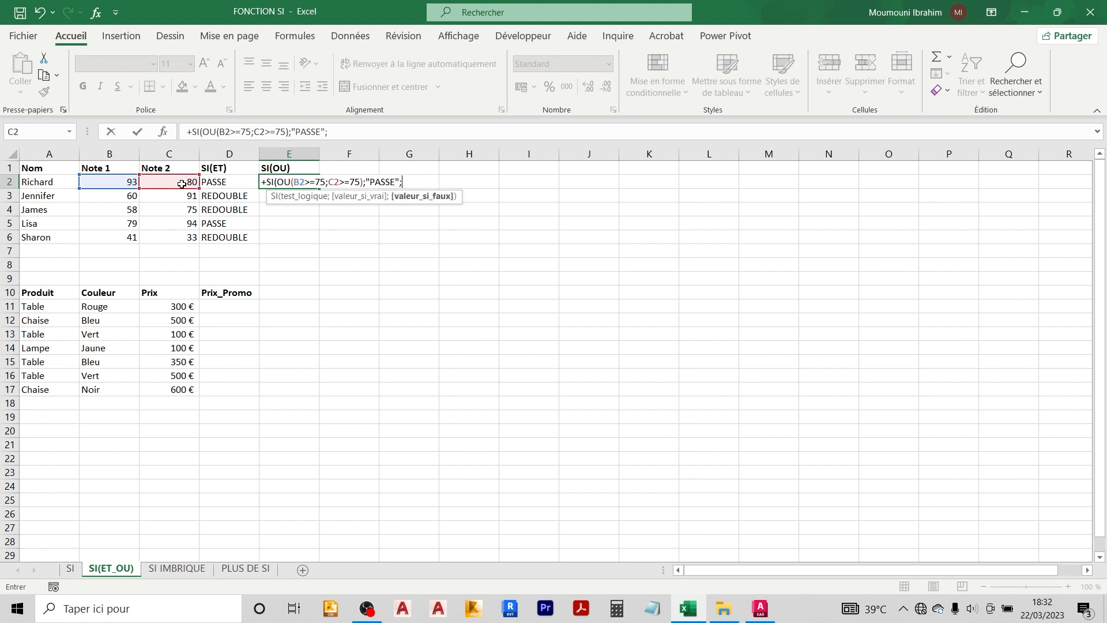
type("\"REDOUBL")
key("Return")
key("Return")
- Fill the E2 formula down to E6 and check the SI(OU) results against the two score columns
left_click(297, 182)
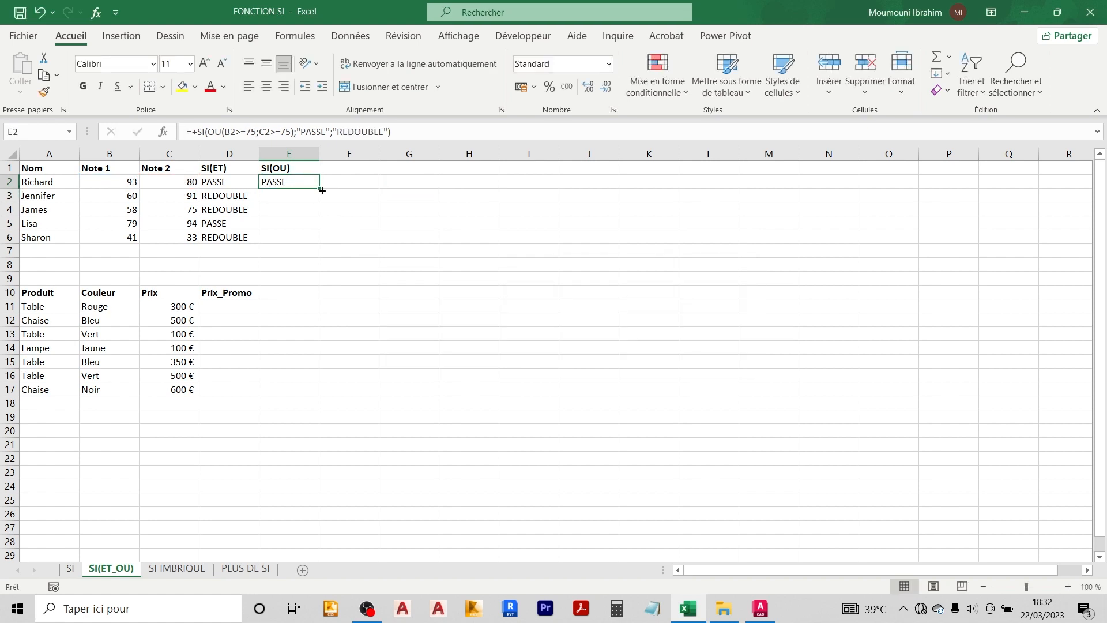
left_click_drag(320, 189, 317, 242)
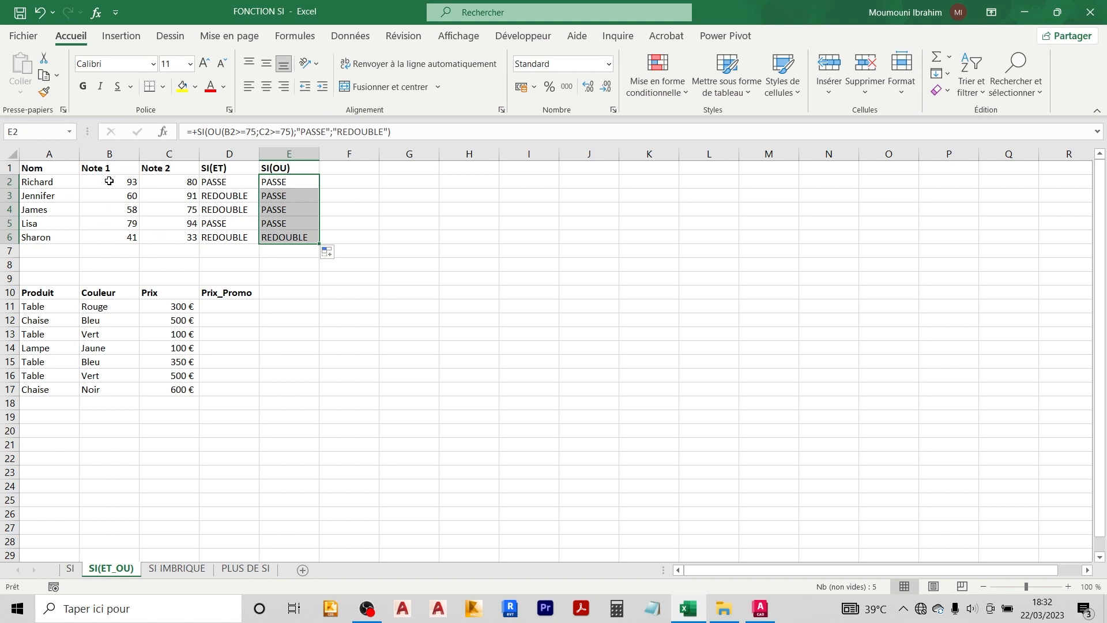
left_click_drag(108, 182, 173, 235)
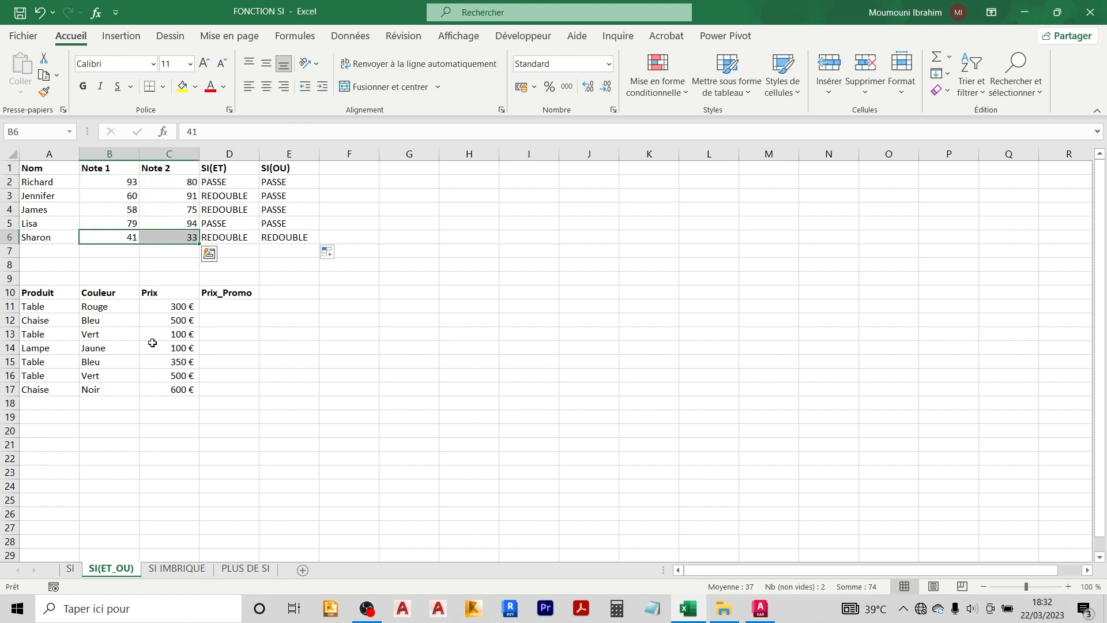
- Examine the empty Prix_Promo cells D11 to D17 and the Table, Vert and Jaune criteria in the product table
left_click_drag(221, 308, 222, 389)
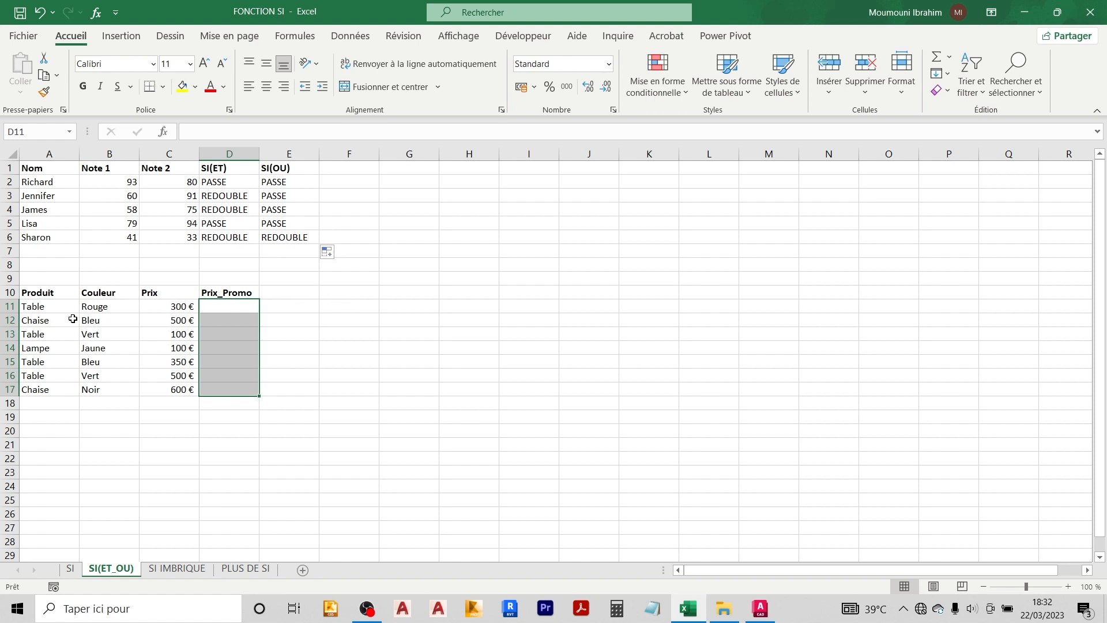
left_click(34, 307)
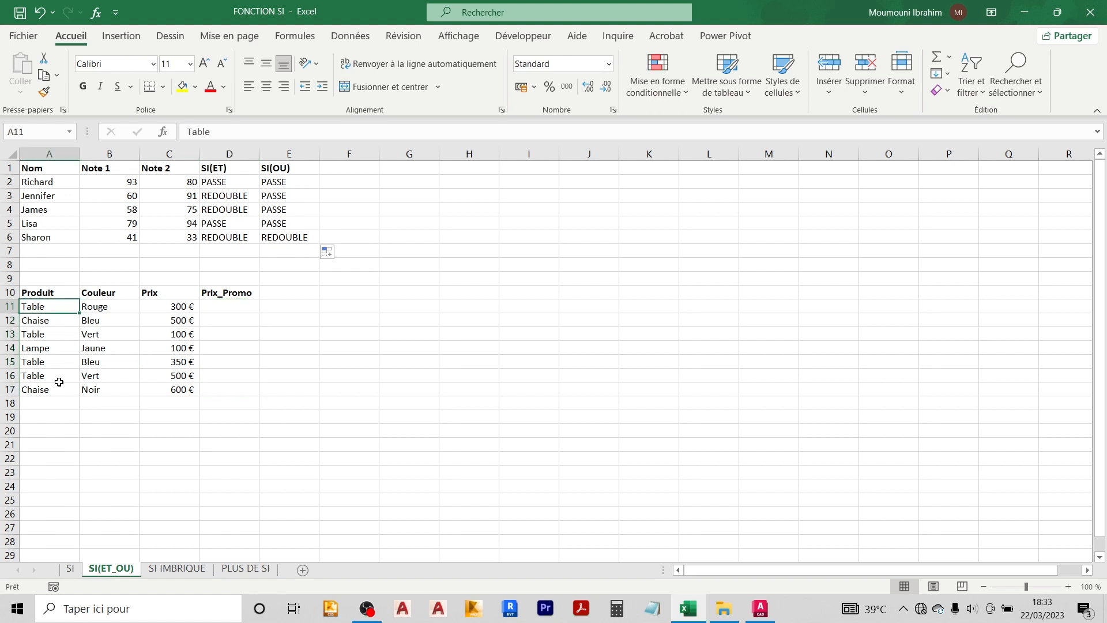
left_click(110, 334, "ctrl")
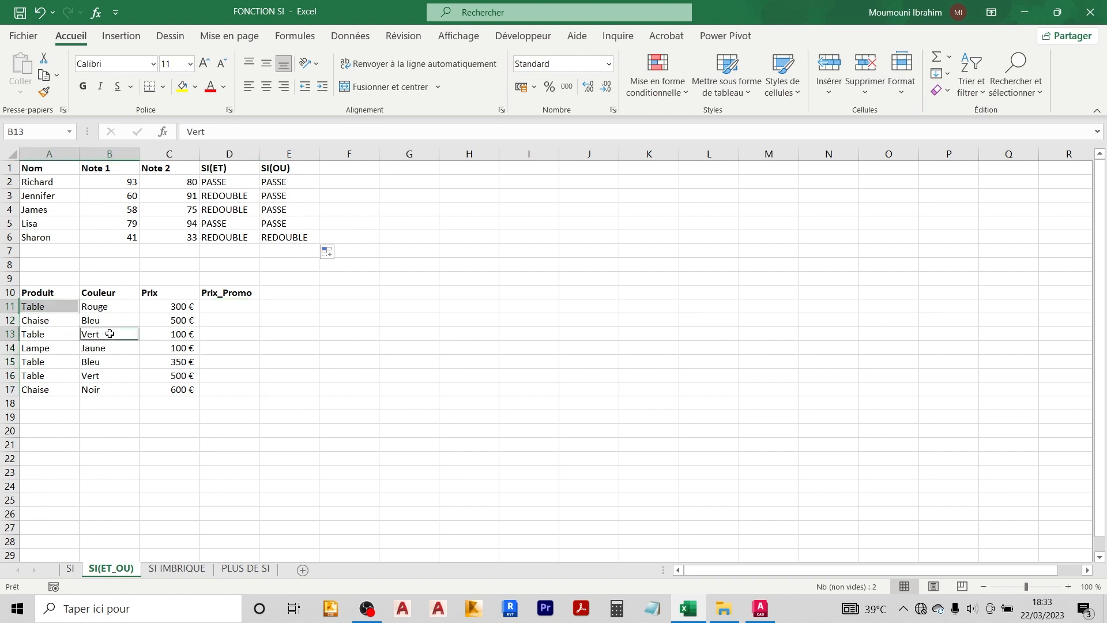
left_click(116, 351, "ctrl")
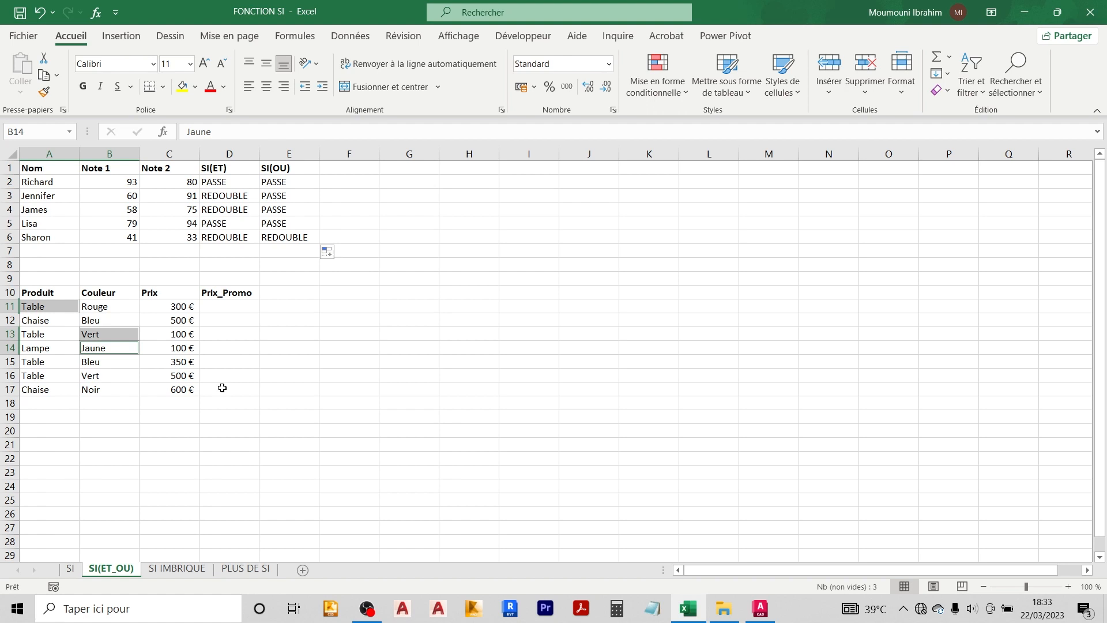
- Start an SI formula in D11 with a nested ET function whose first condition is A11="TABLE"
left_click(216, 305)
type("+SI(")
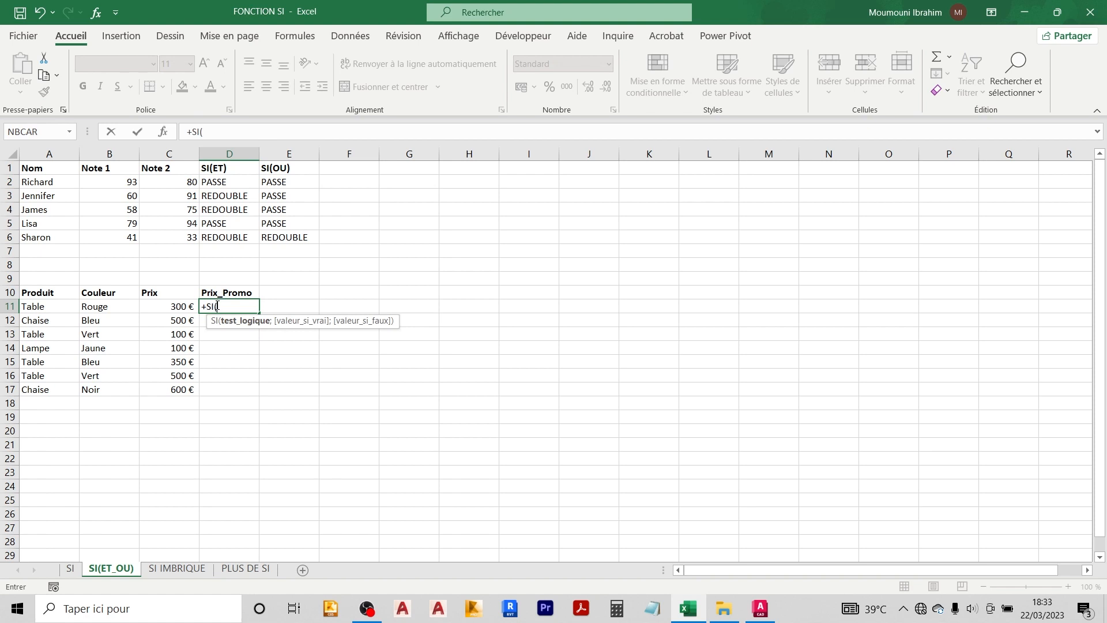
type(" ET")
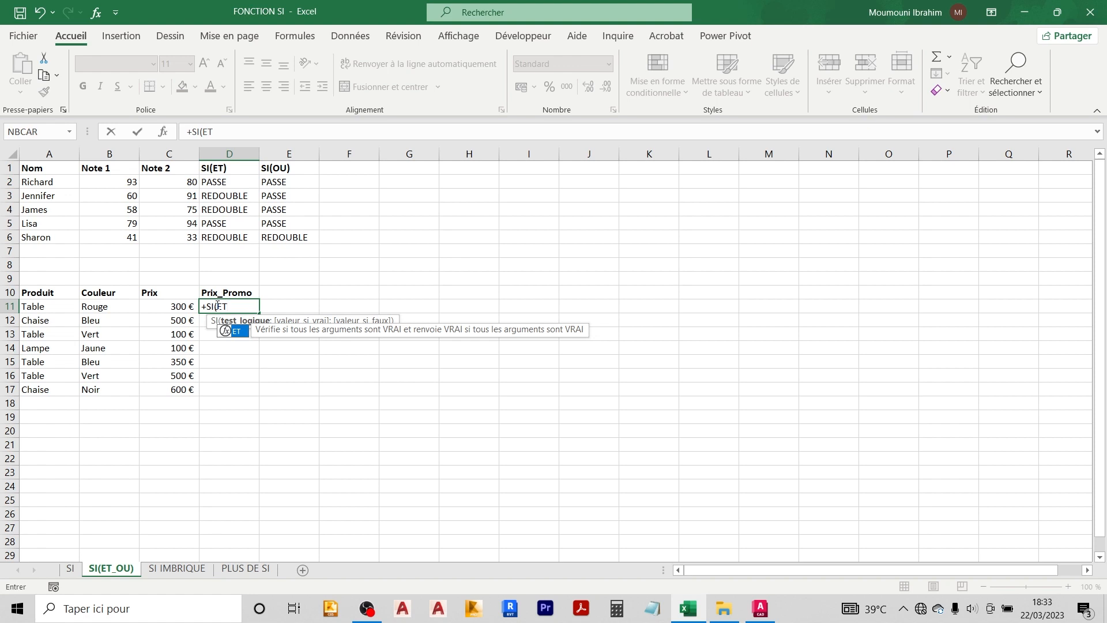
type("(")
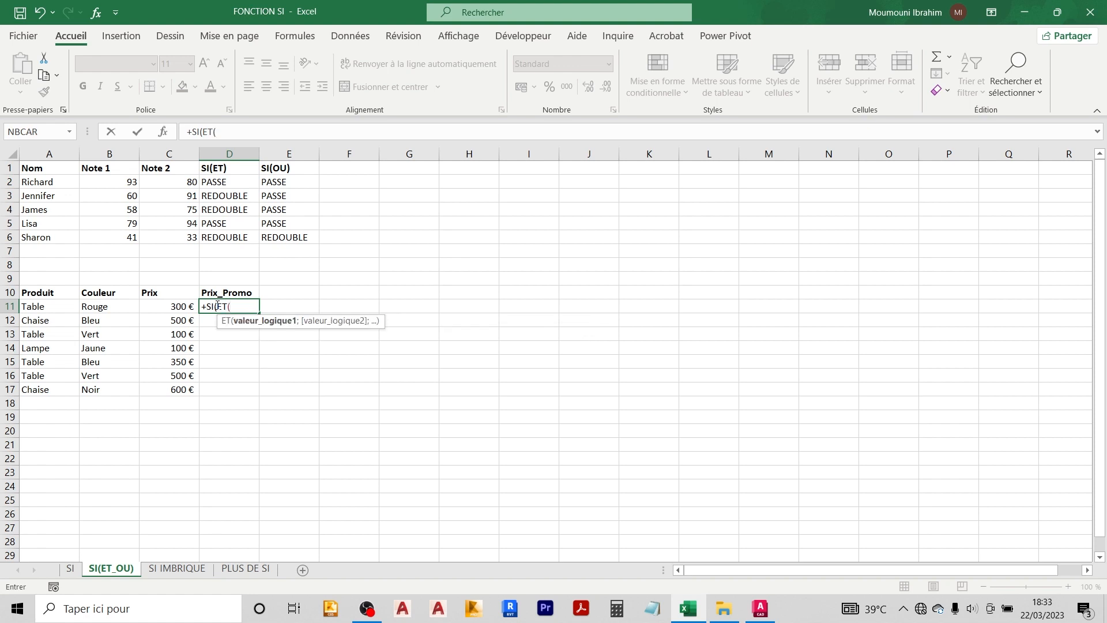
left_click(29, 304)
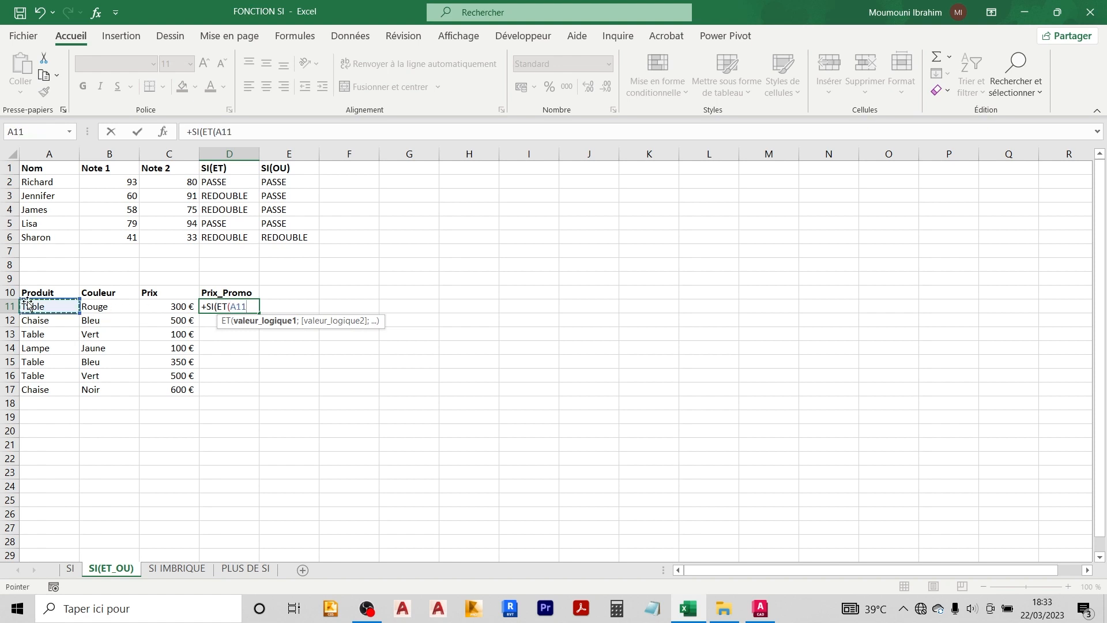
type("=\"TABLEA")
key("BackSpace")
type("\"")
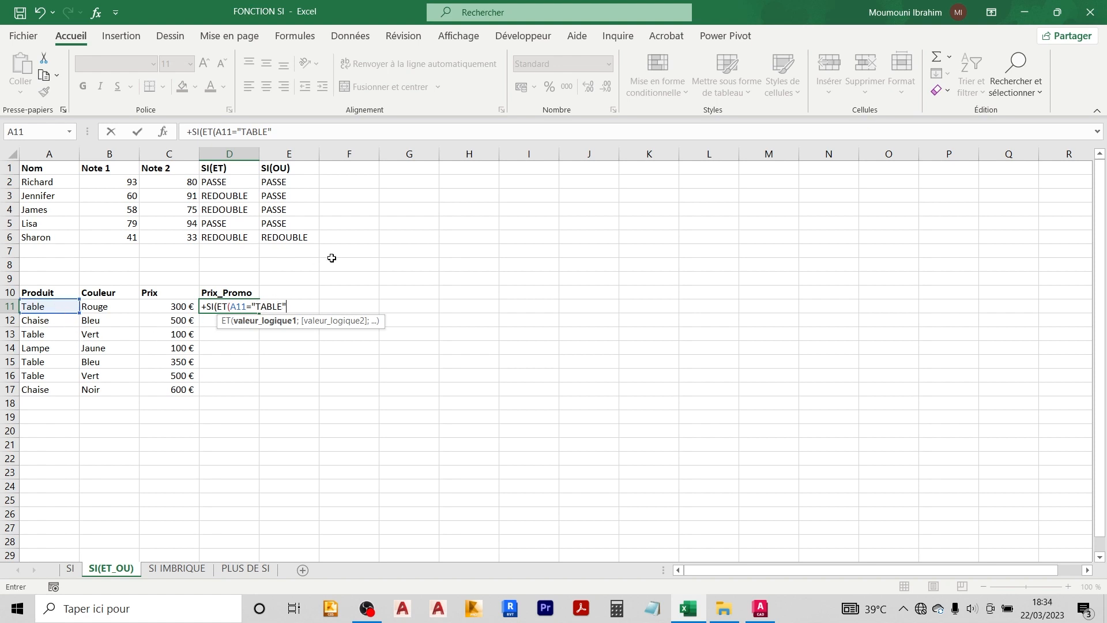
type(";")
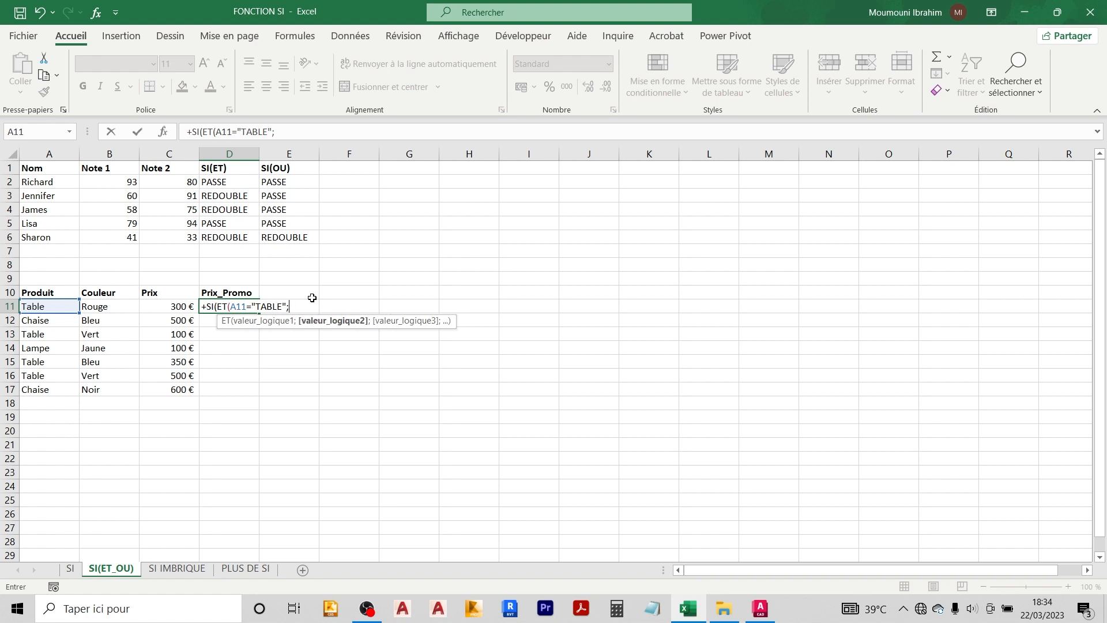
- Add OU(B11="VERT";B11="JAUNE") as the second ET condition in D11 and close the ET function
type("ou")
key("Tab")
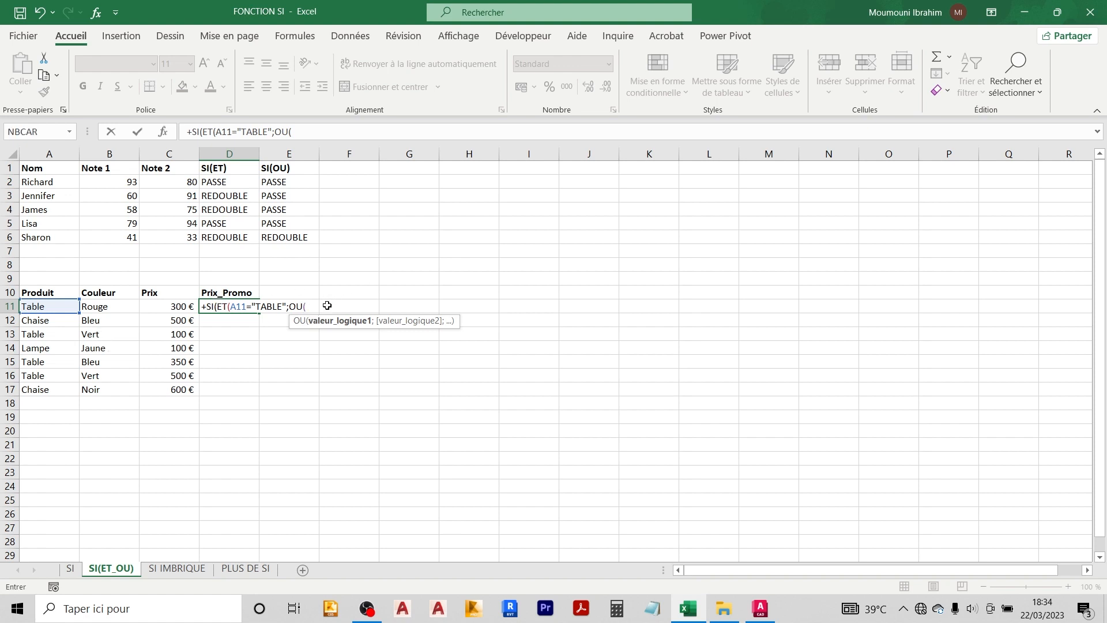
left_click(110, 307)
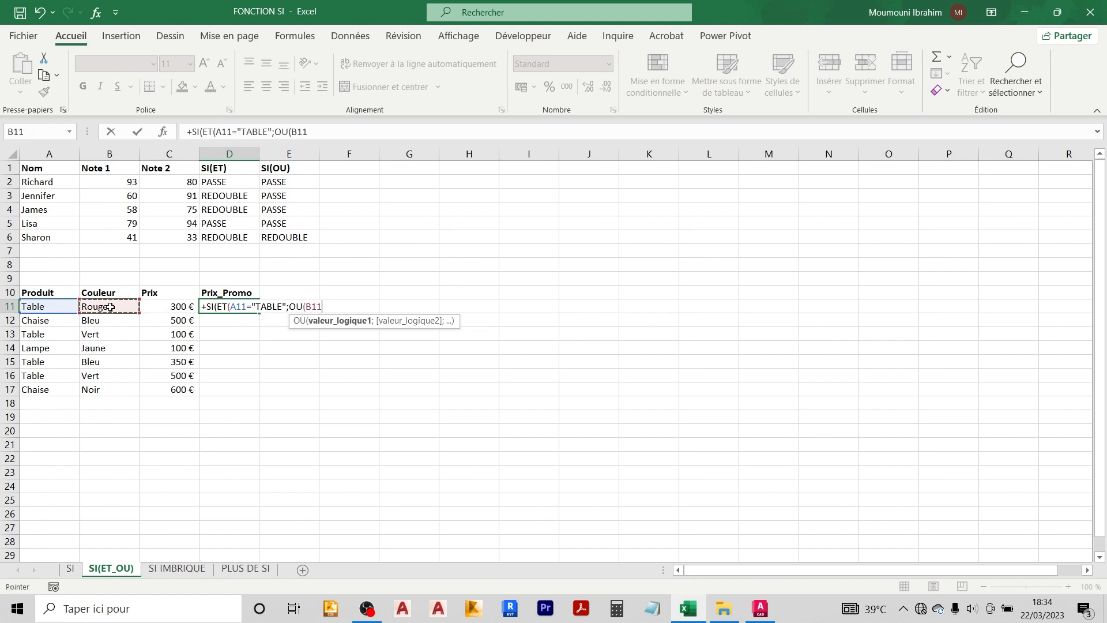
type("=\"VERT\";")
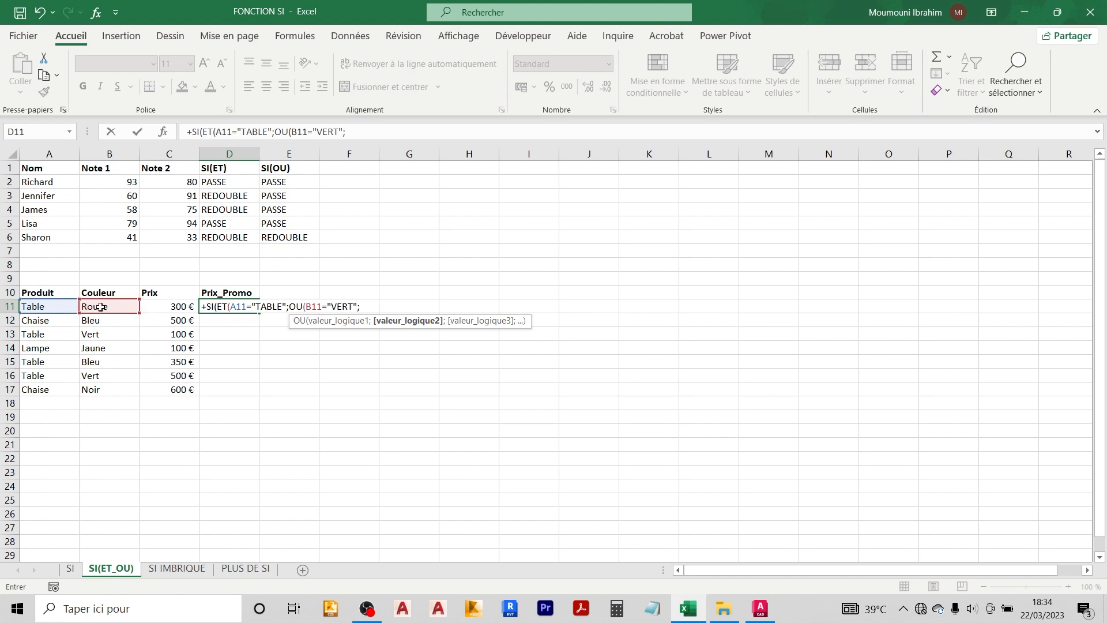
left_click(100, 307)
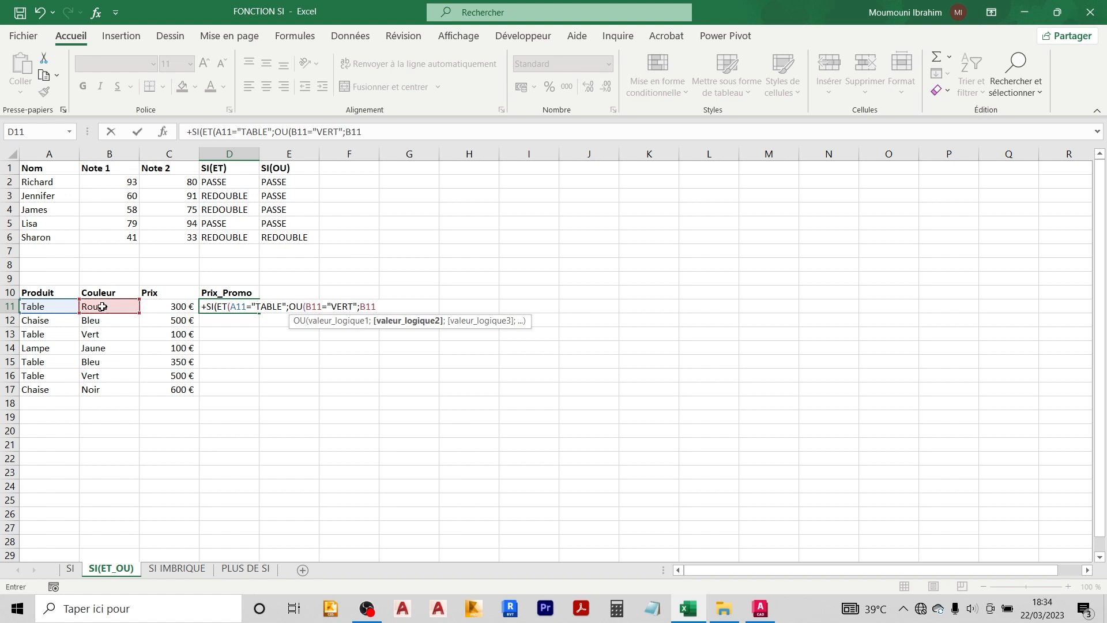
type("=\"JAUNE\")")
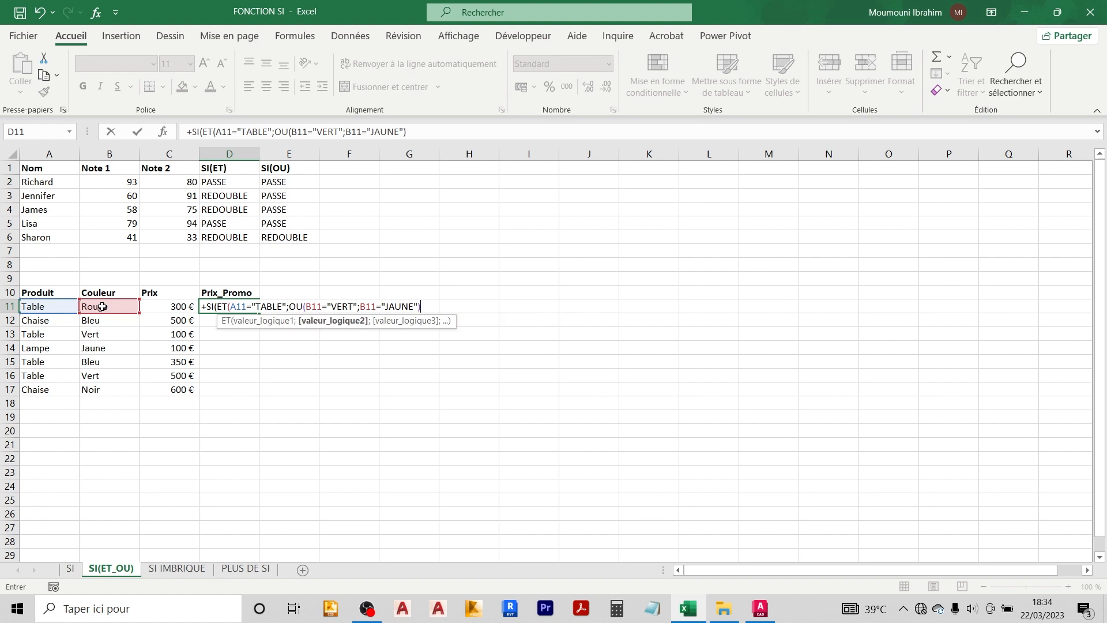
type(")")
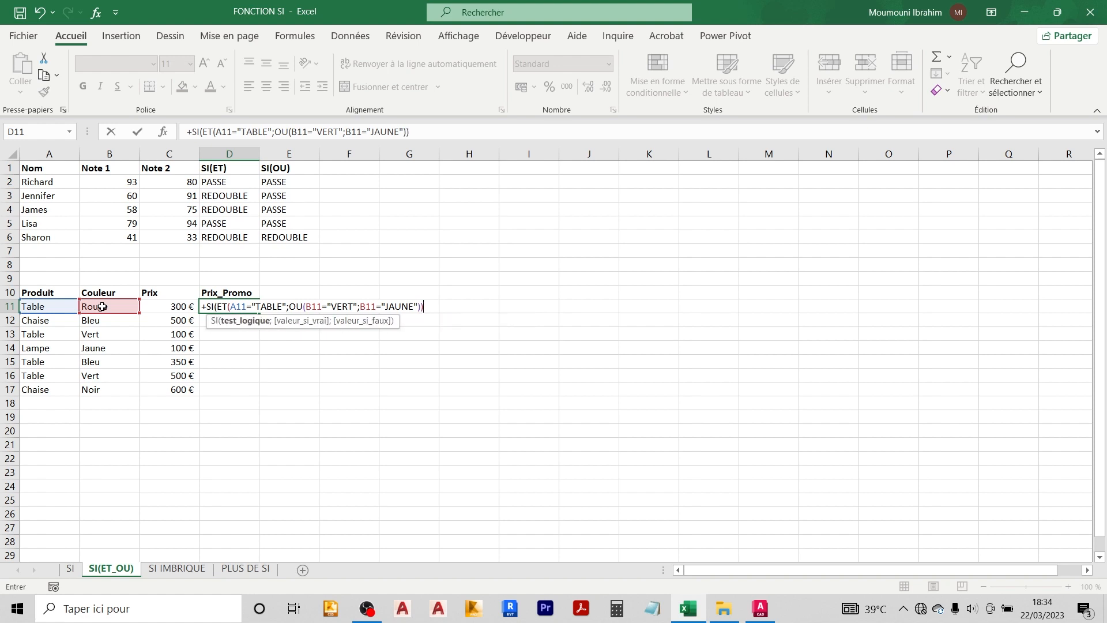
- Complete the D11 formula with 0,5*C11 if true and 0,9*C11 if false, accepting the proposed correction of the closing parenthesis
type(";")
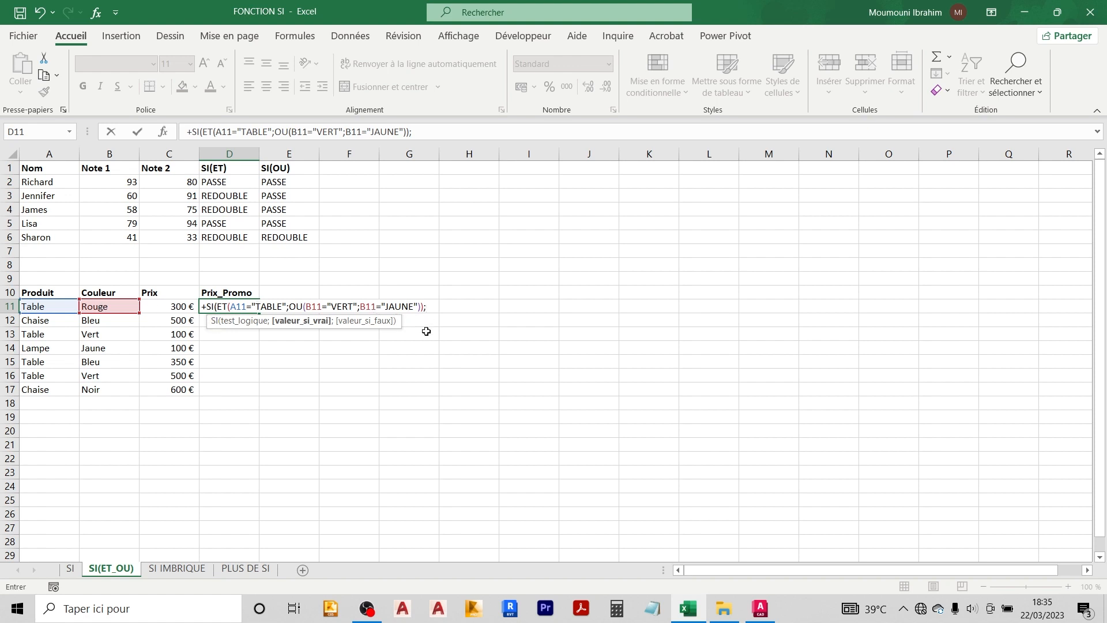
type("0,5*")
left_click(176, 307)
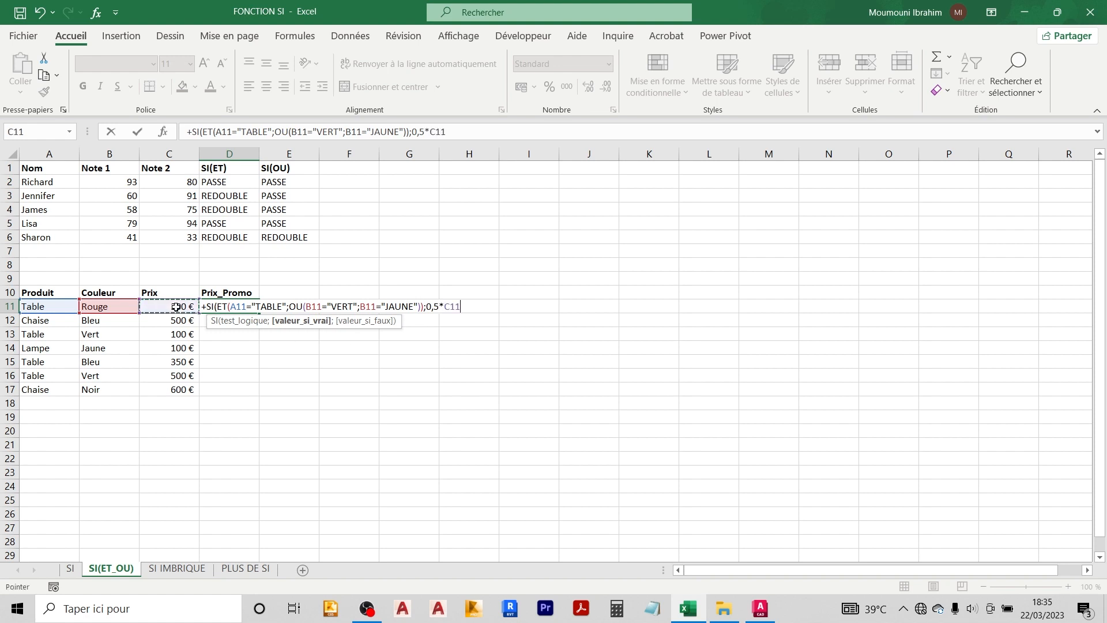
type(";")
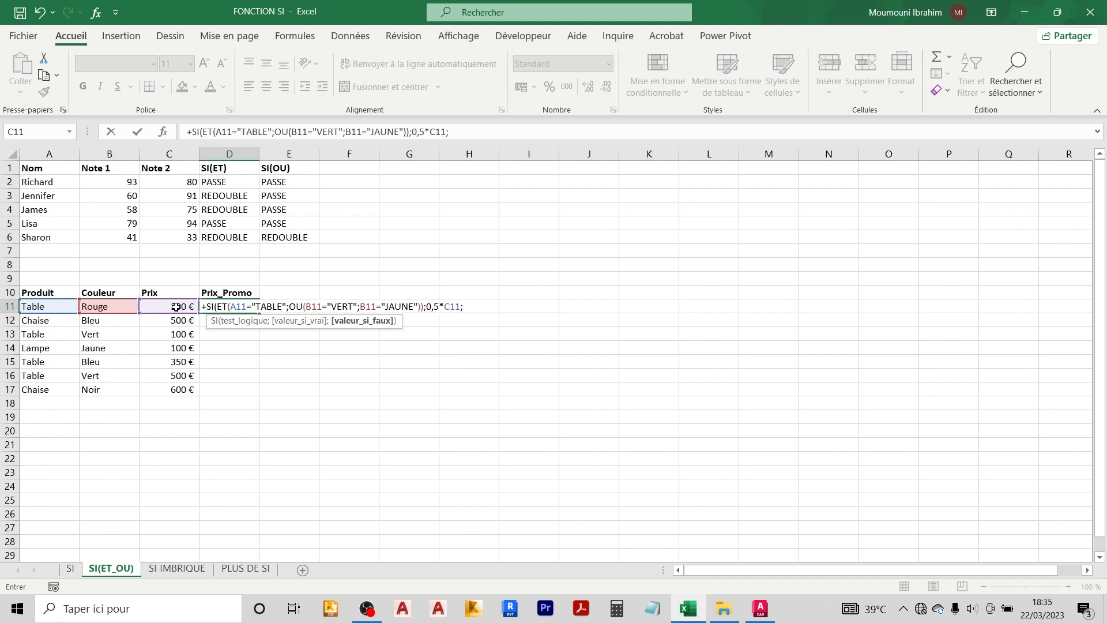
type("0,9*")
left_click(174, 308)
key("Return")
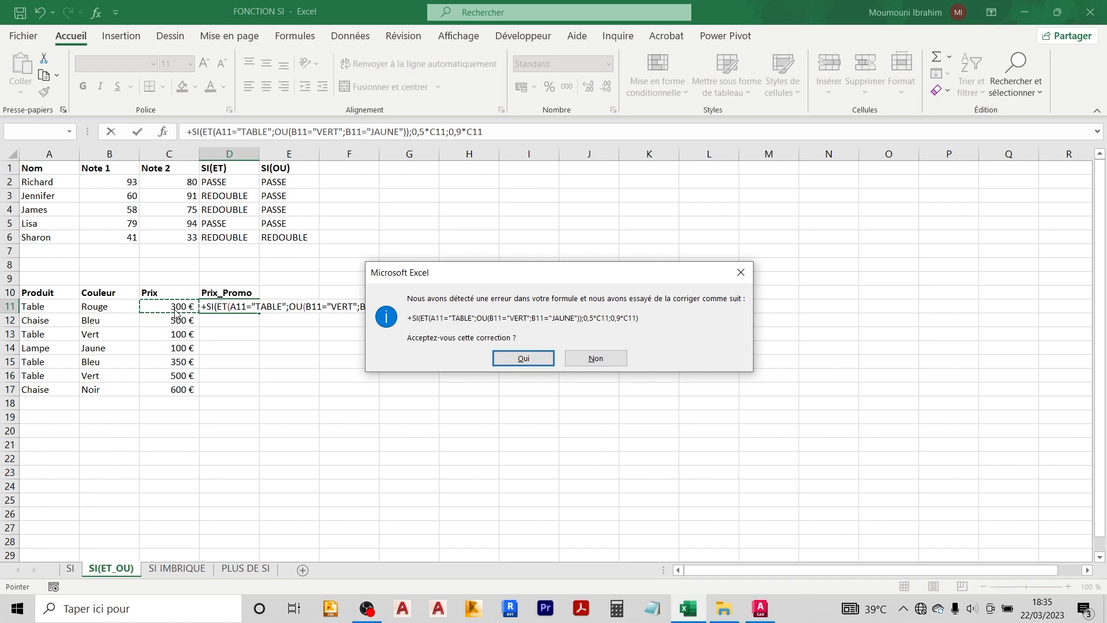
key("Return")
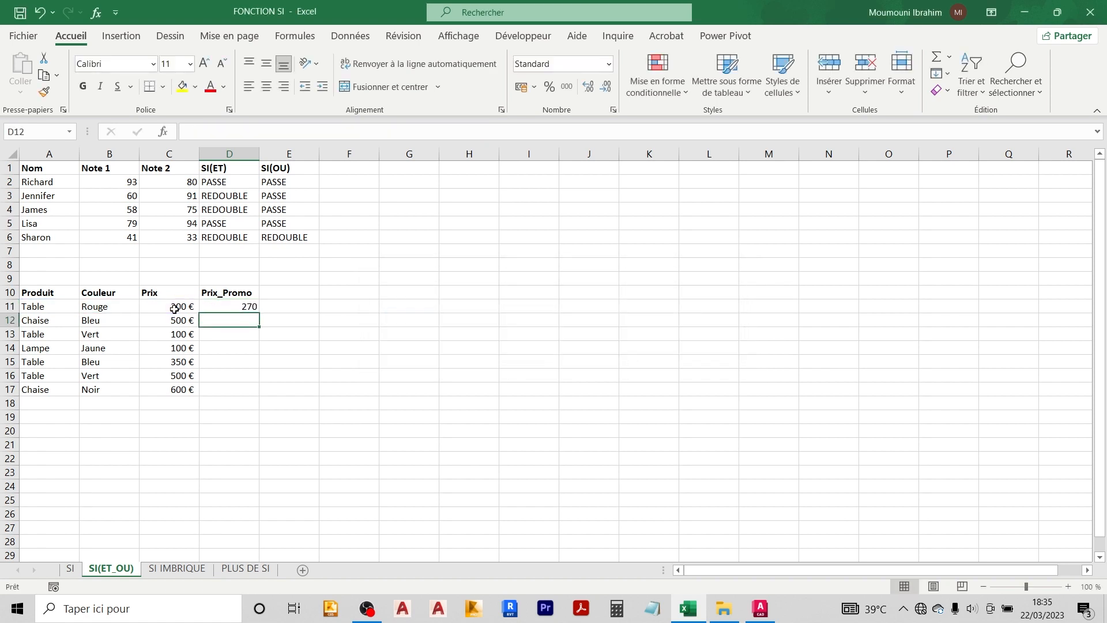
- Fill the D11 promotional price formula down to D17
left_click(231, 307)
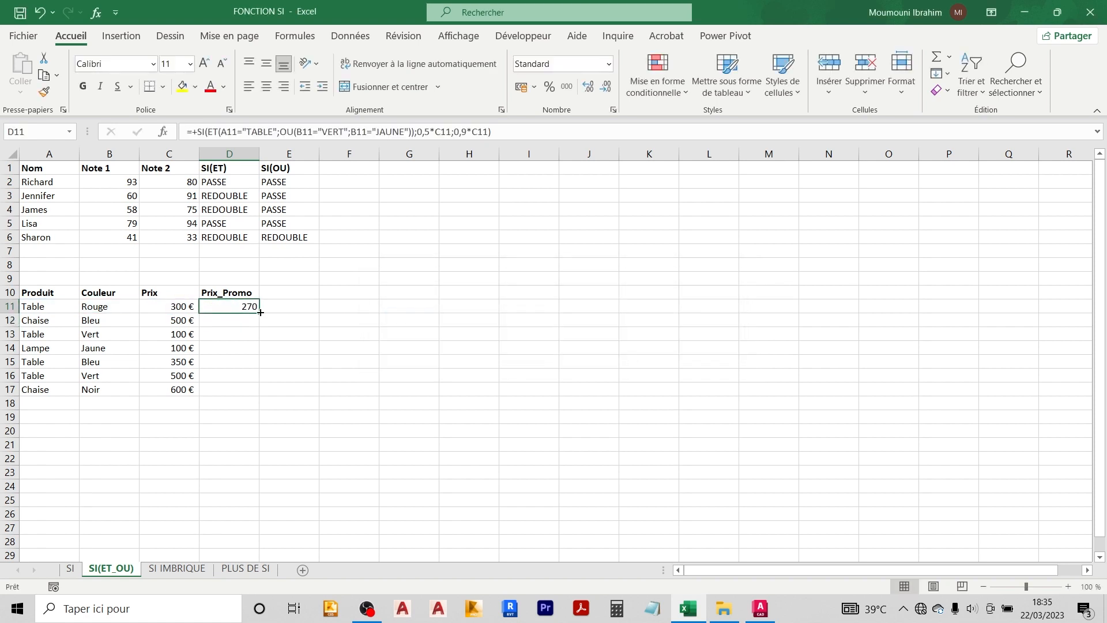
left_click_drag(259, 313, 254, 397)
left_click(313, 343)
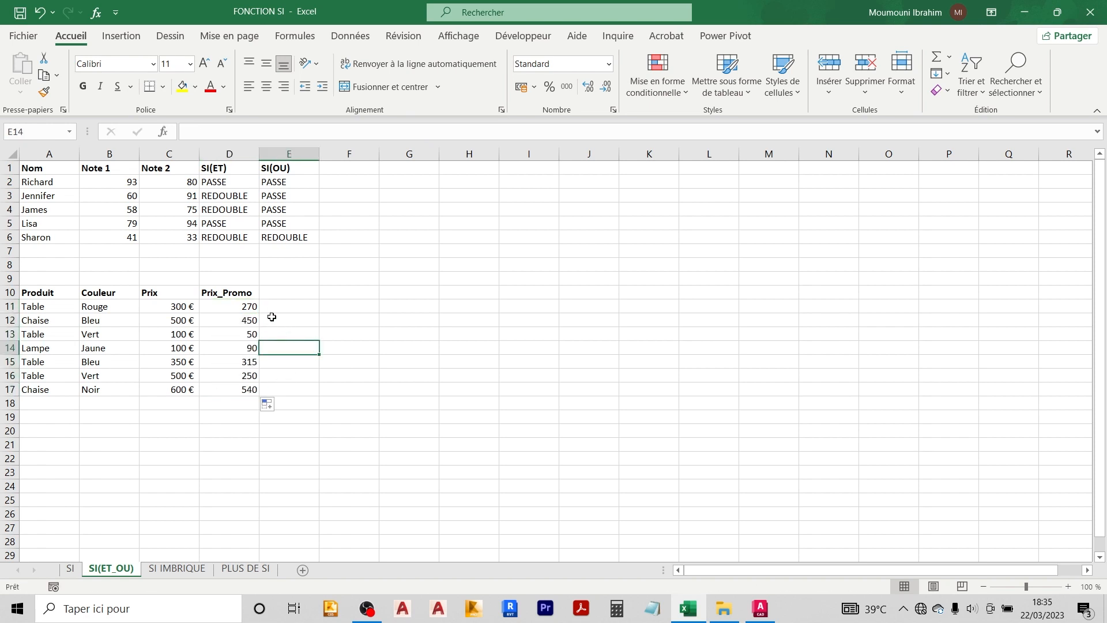
- Check the Prix_Promo results in D11 to D13 against each row's product and colour
left_click(246, 308)
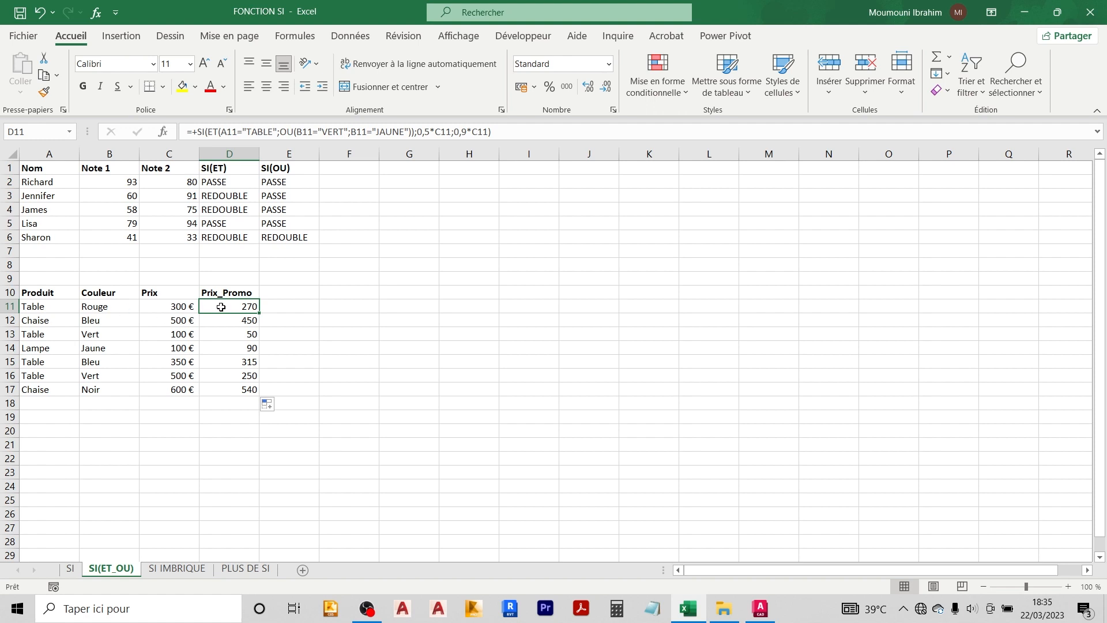
left_click(50, 320)
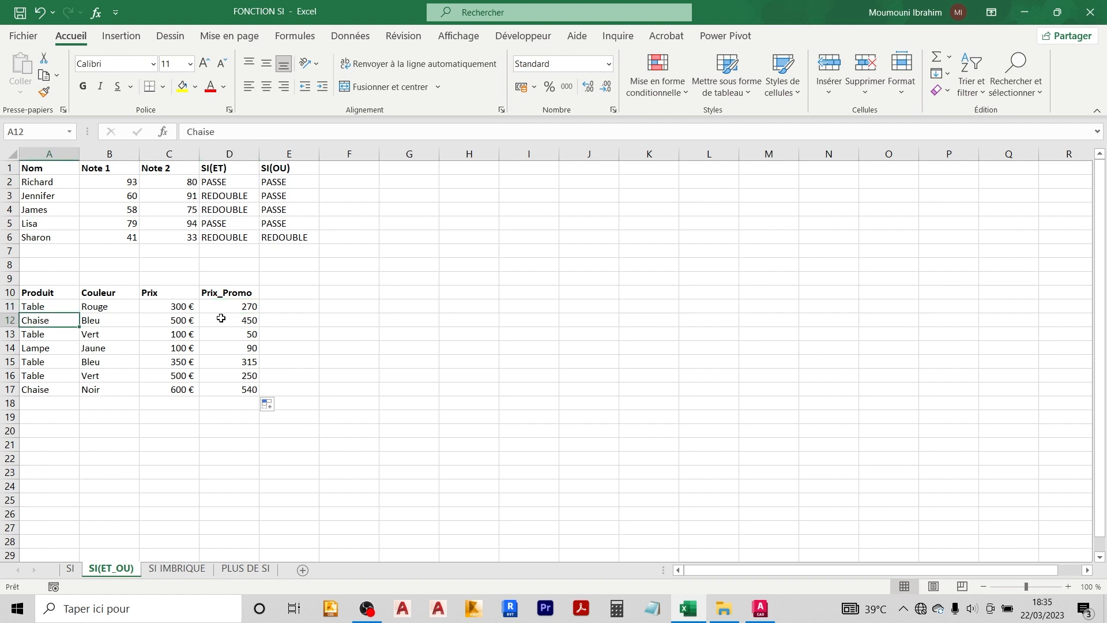
left_click(245, 319)
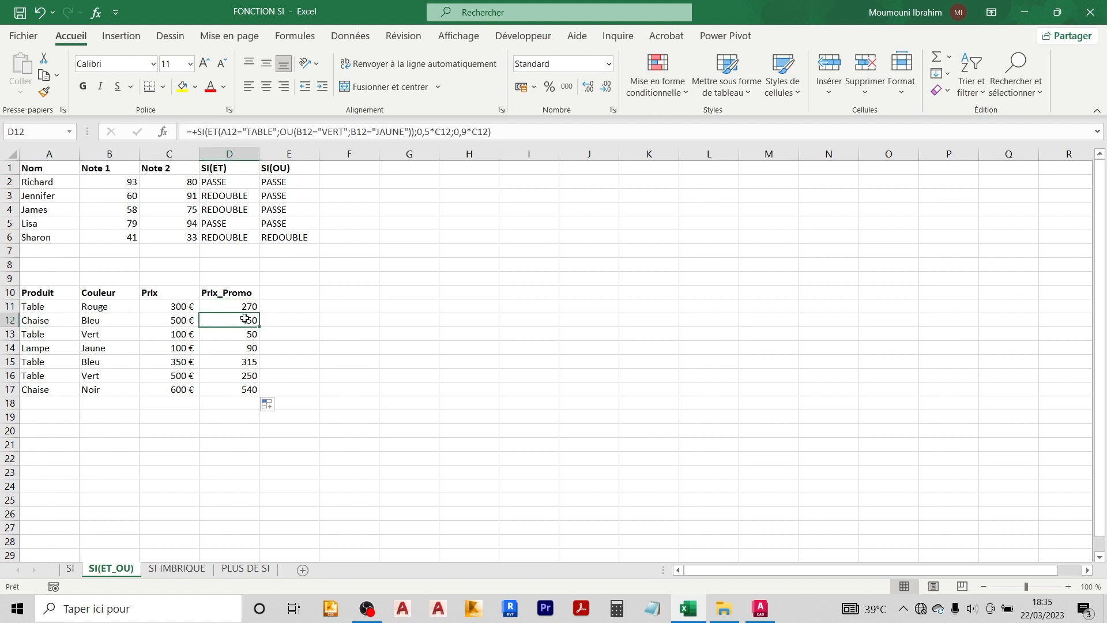
left_click(36, 334)
left_click(108, 334)
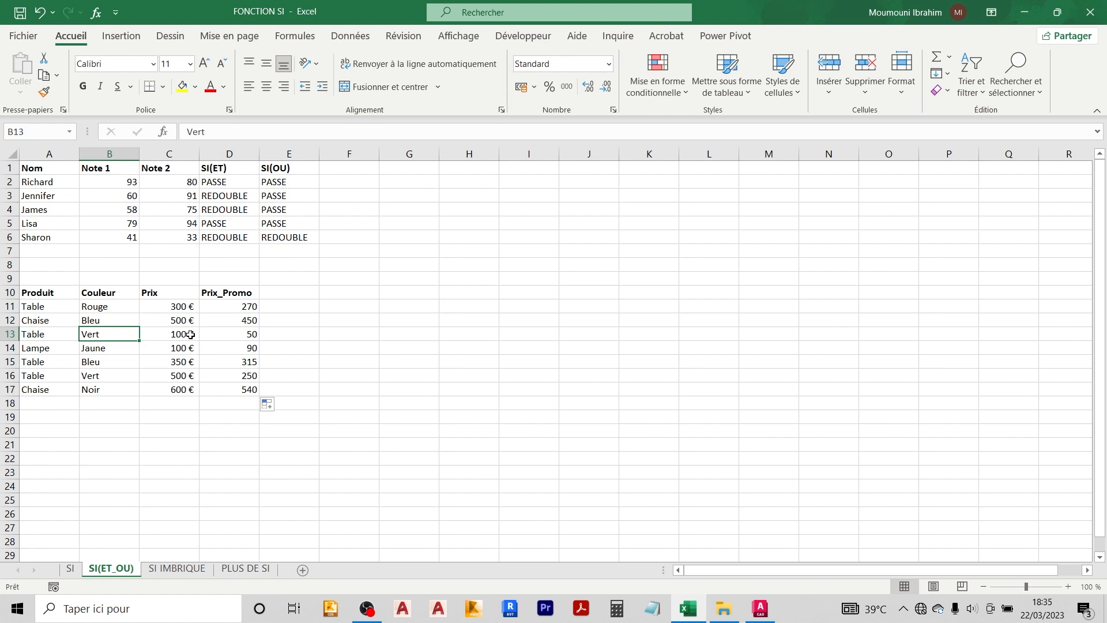
left_click(238, 337)
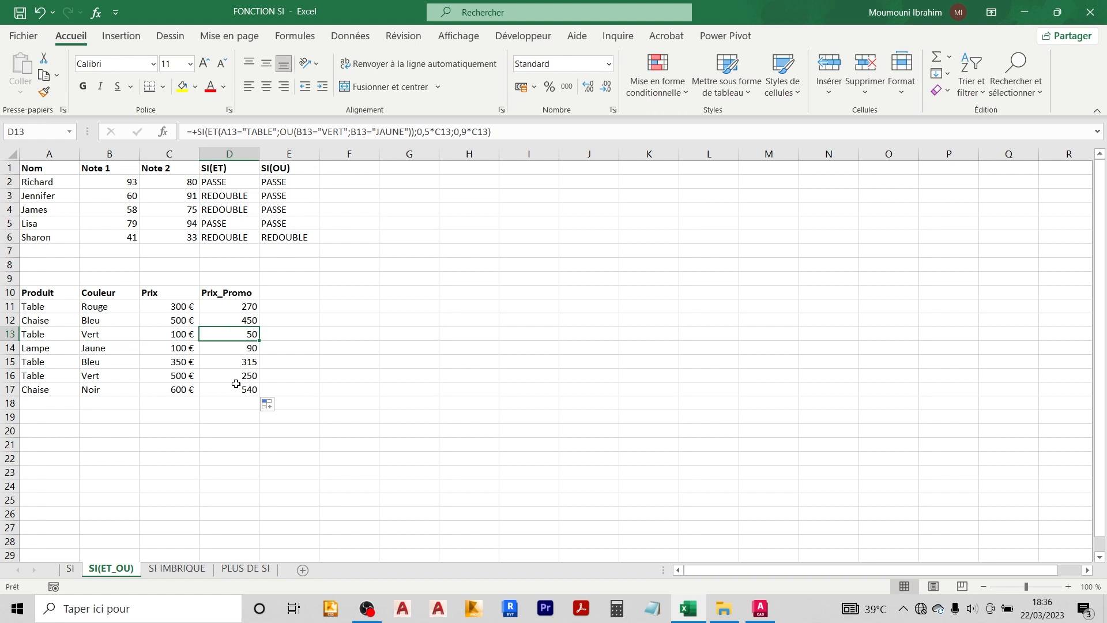
key("ctrl+Page_Down")
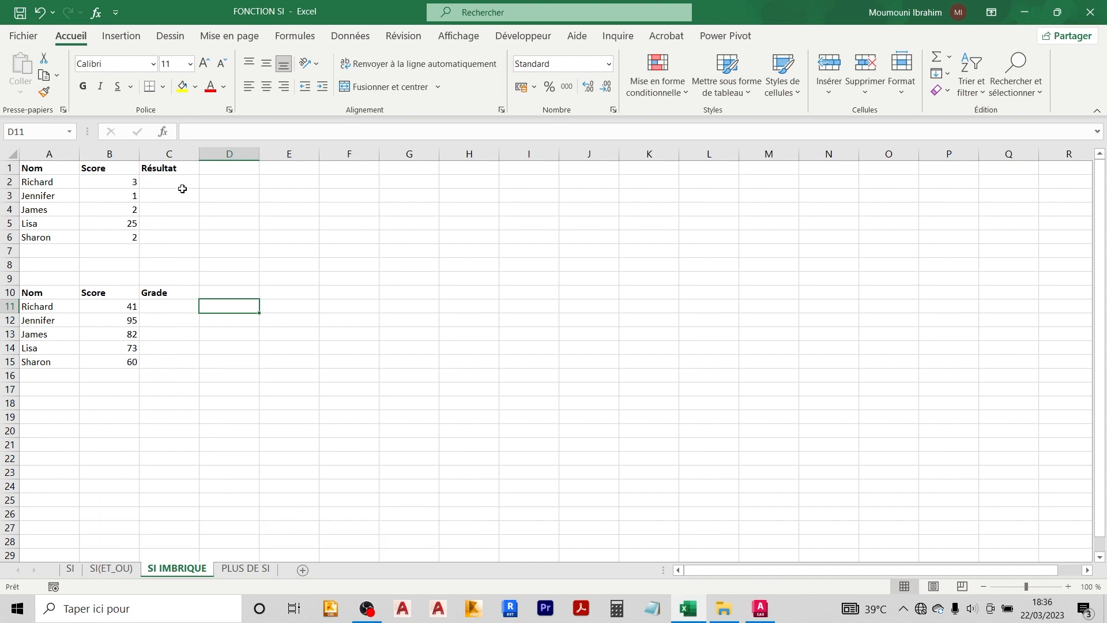
left_click(111, 567)
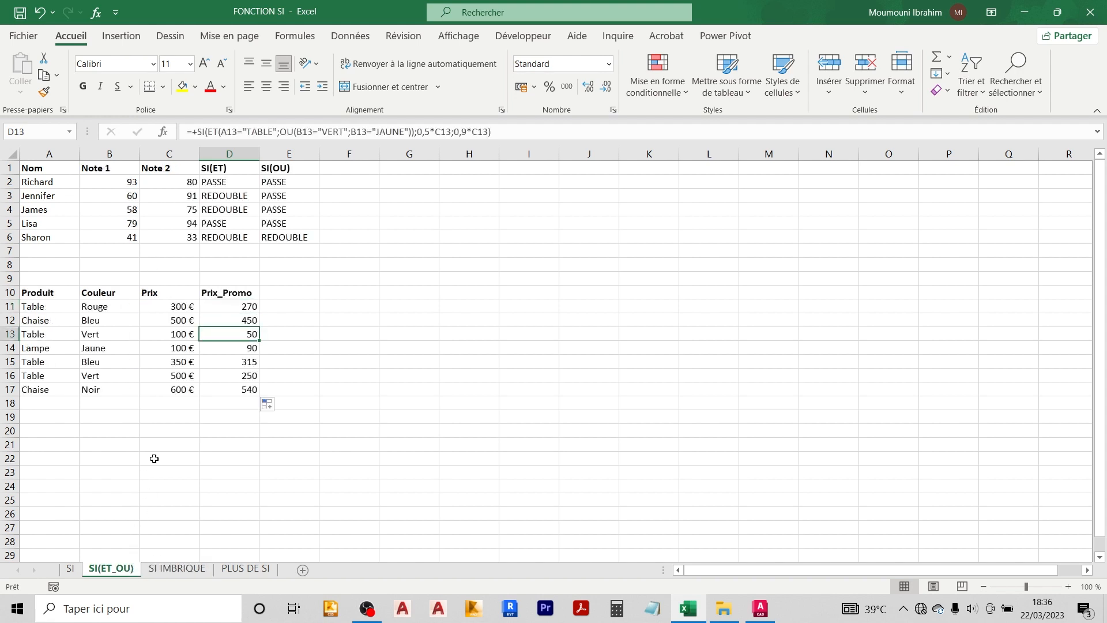
left_click(236, 306)
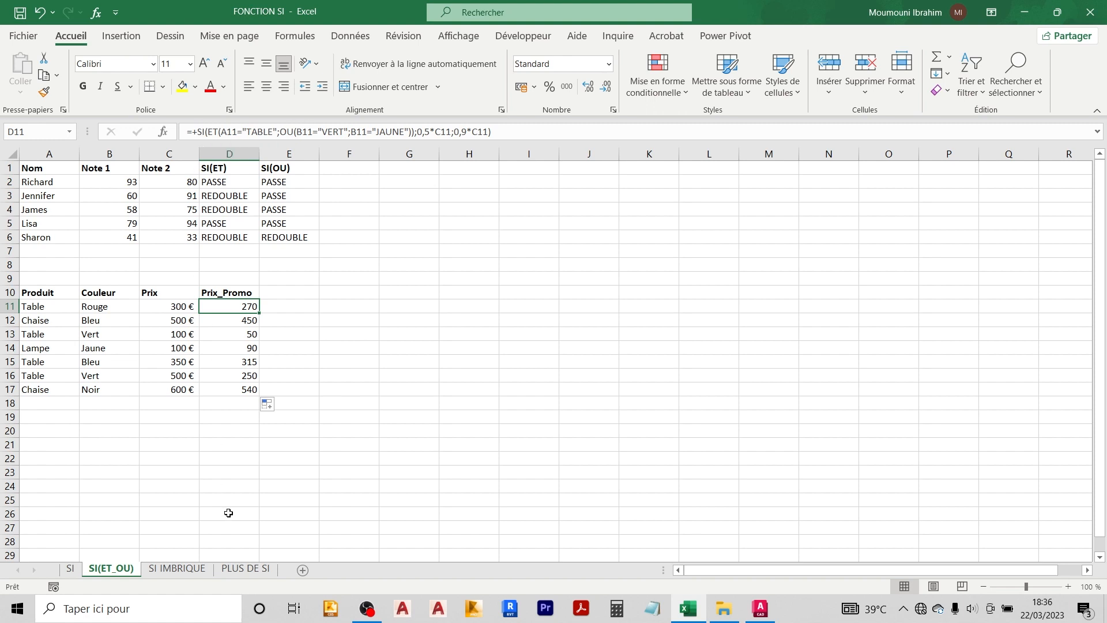
- Open the SI IMBRIQUE sheet and examine the scores in B2 to B5 beside the empty Résultat column
left_click(177, 568)
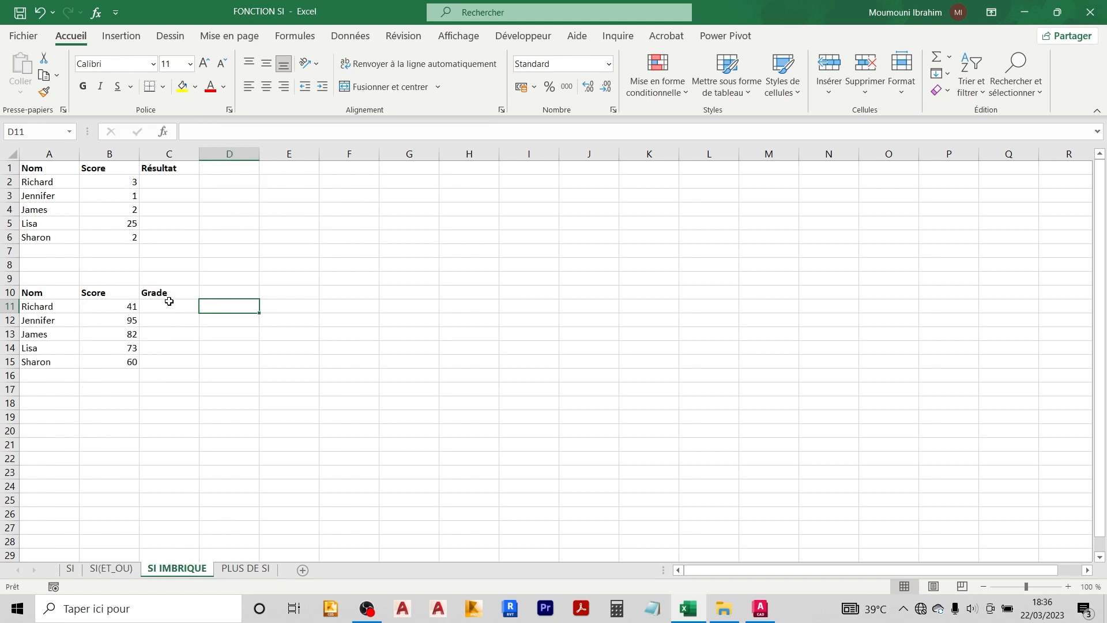
left_click(177, 182)
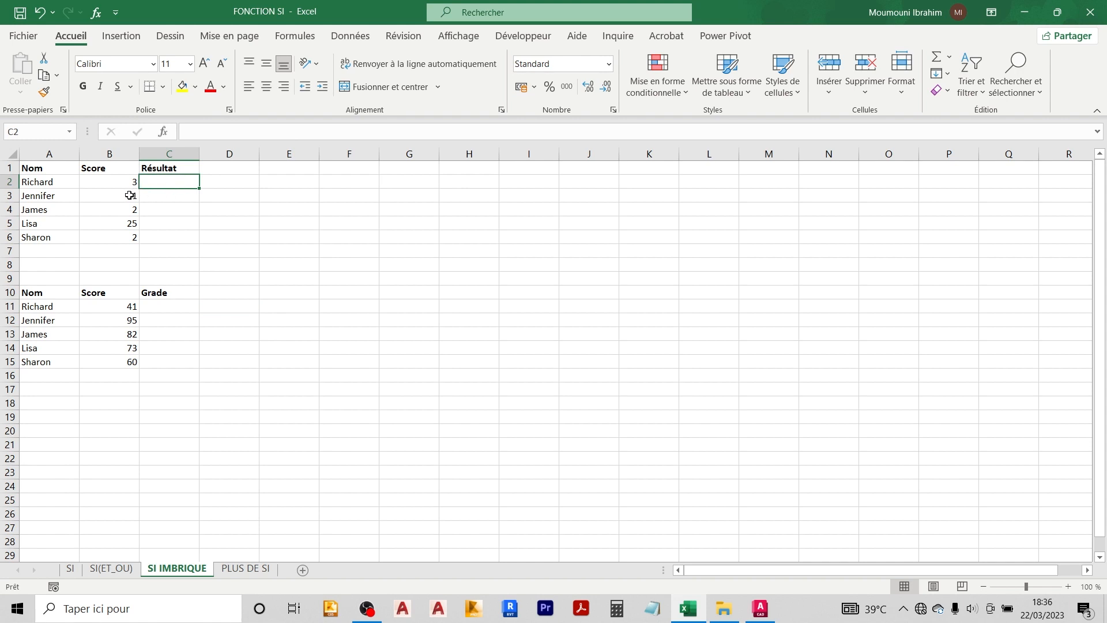
left_click(110, 202)
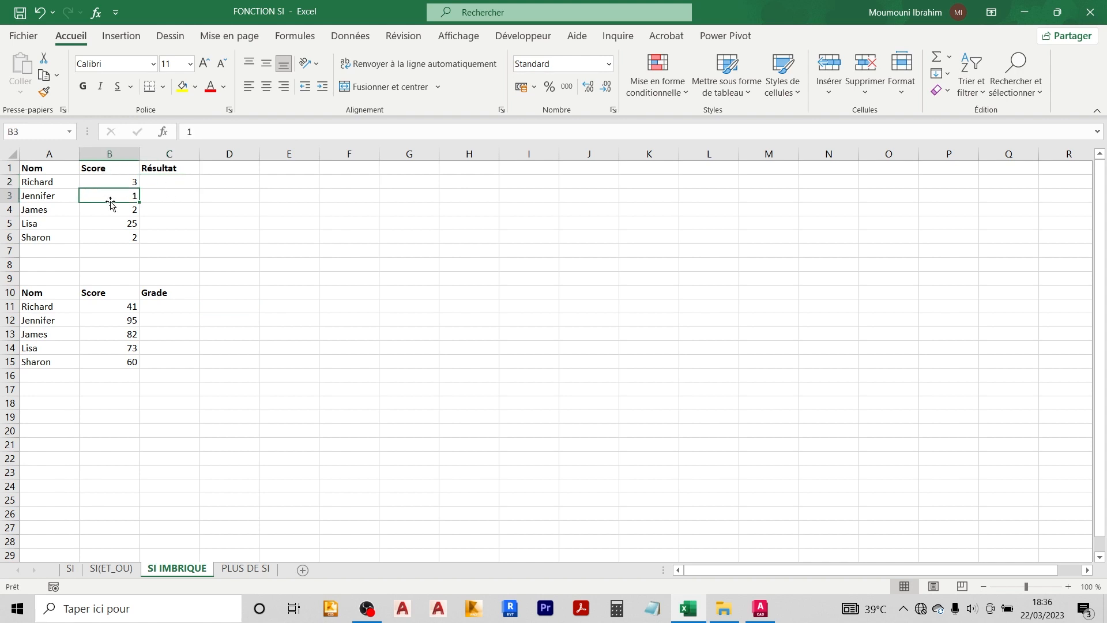
left_click(111, 211)
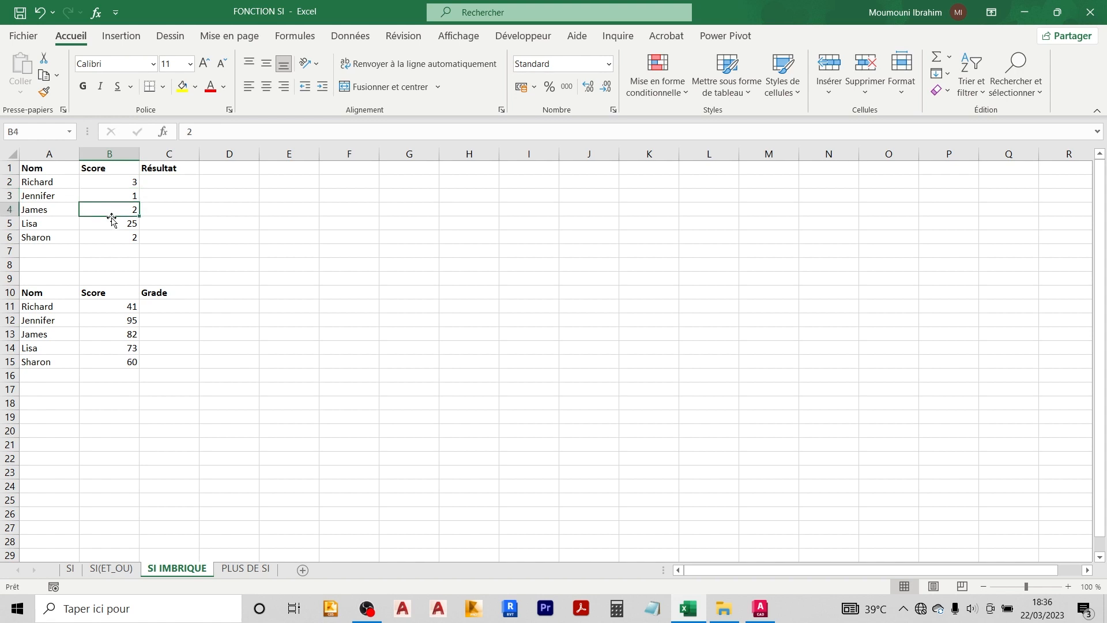
left_click(121, 181)
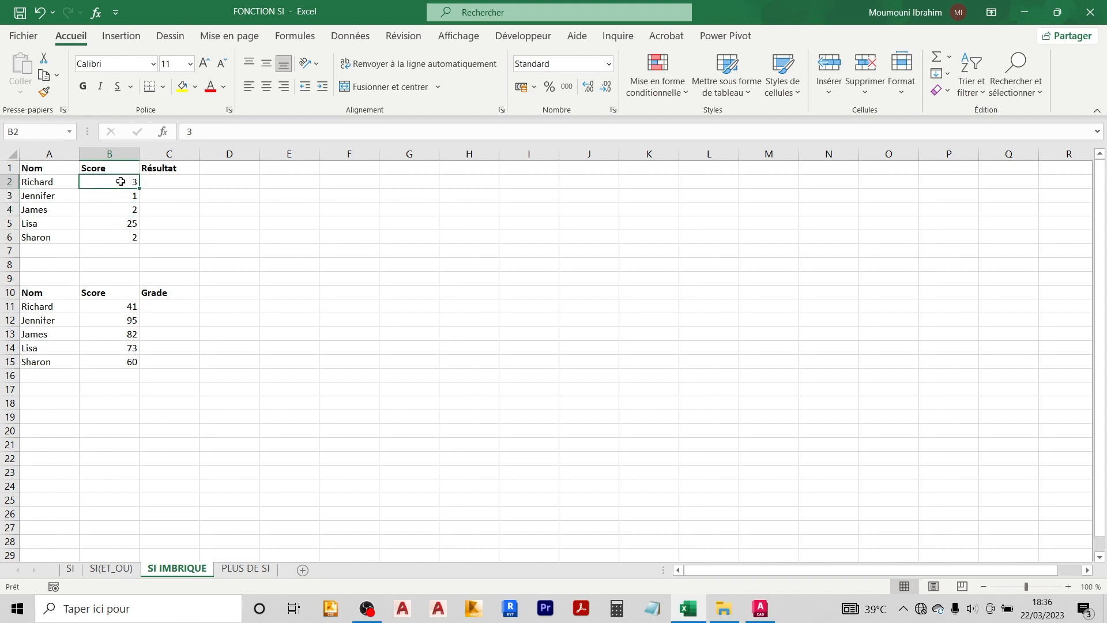
left_click(118, 223)
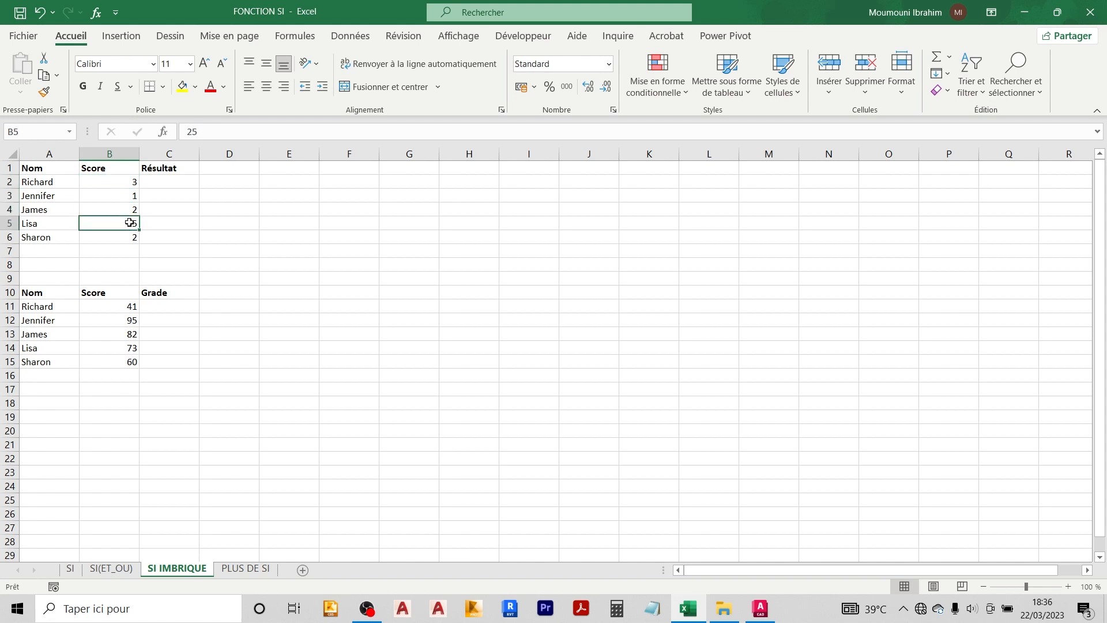
- Start an SI formula in C2 that returns "MAUVAIS" when B2=1
left_click(177, 185)
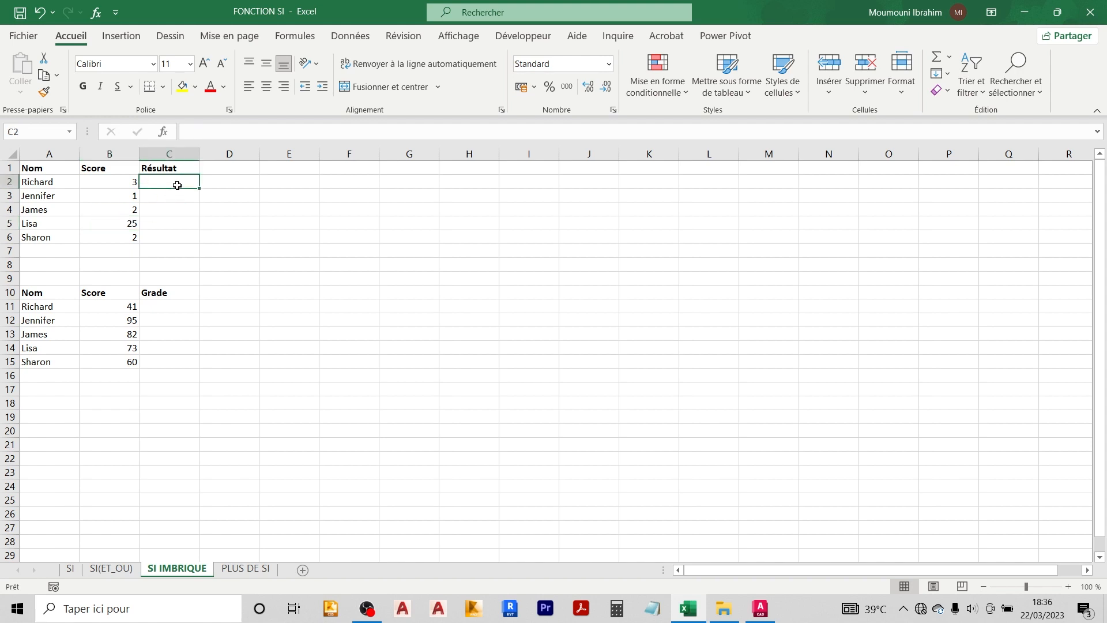
type("+SI(")
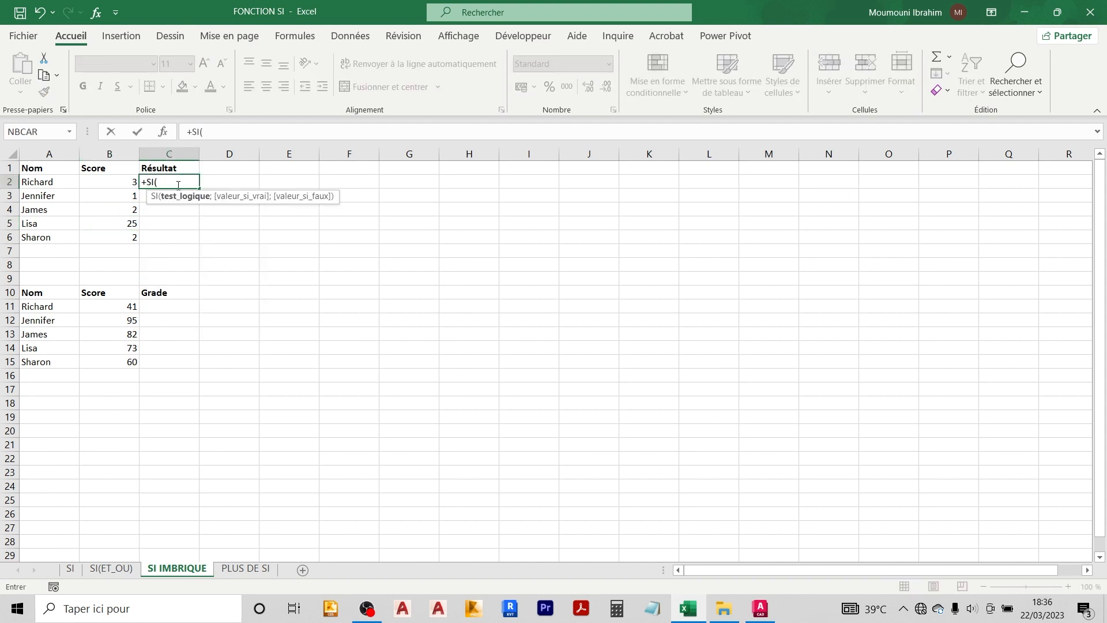
left_click(106, 182)
type("=")
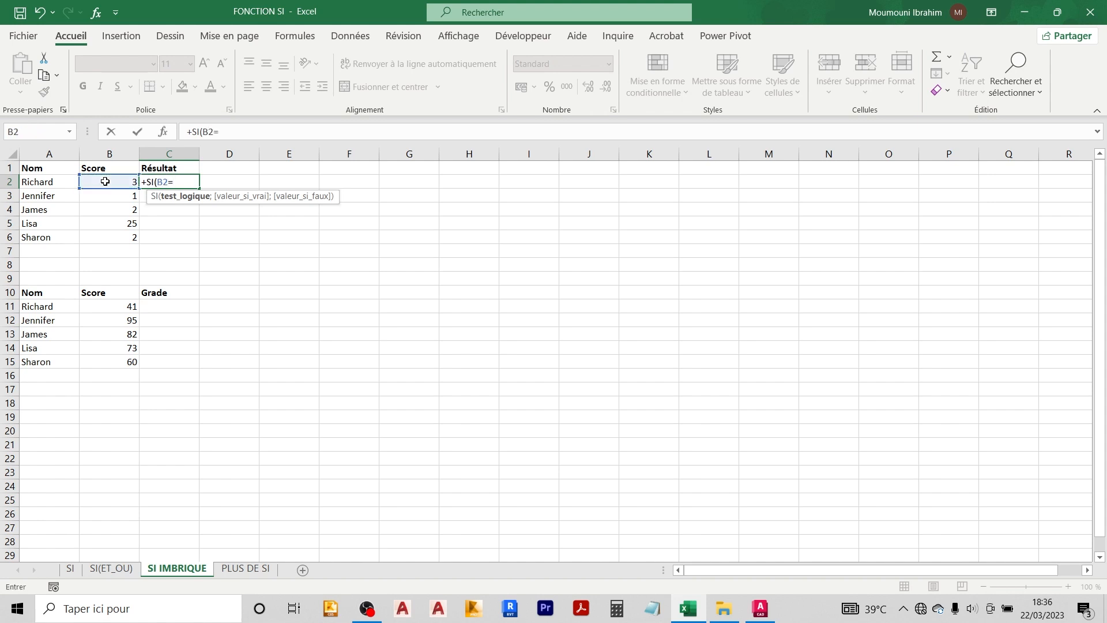
type("1;")
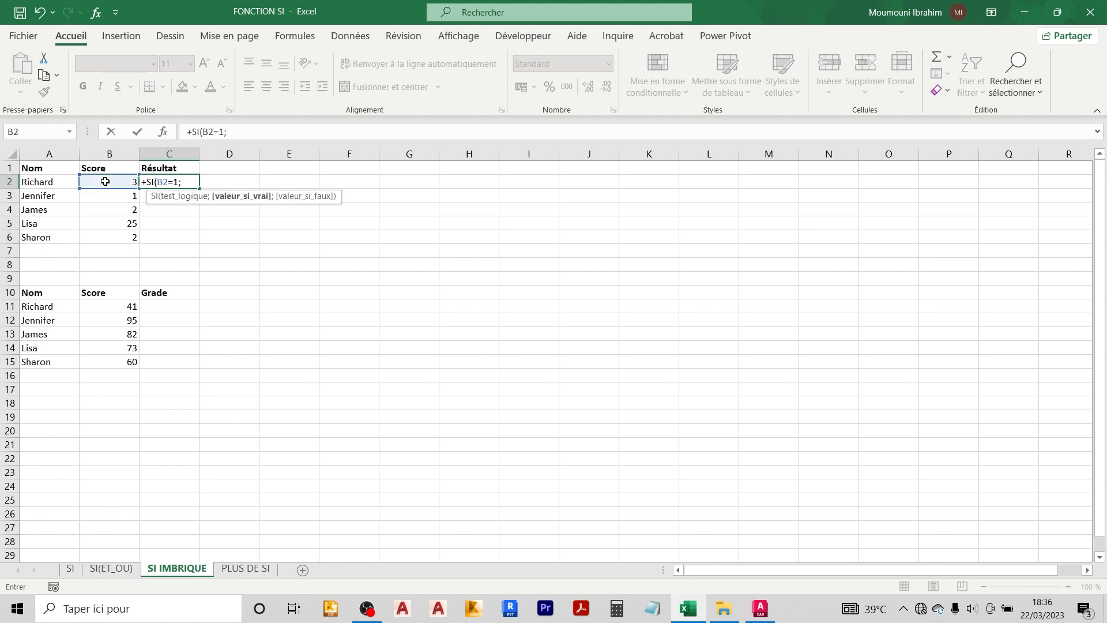
type("\"MAUVAIS")
type("\";")
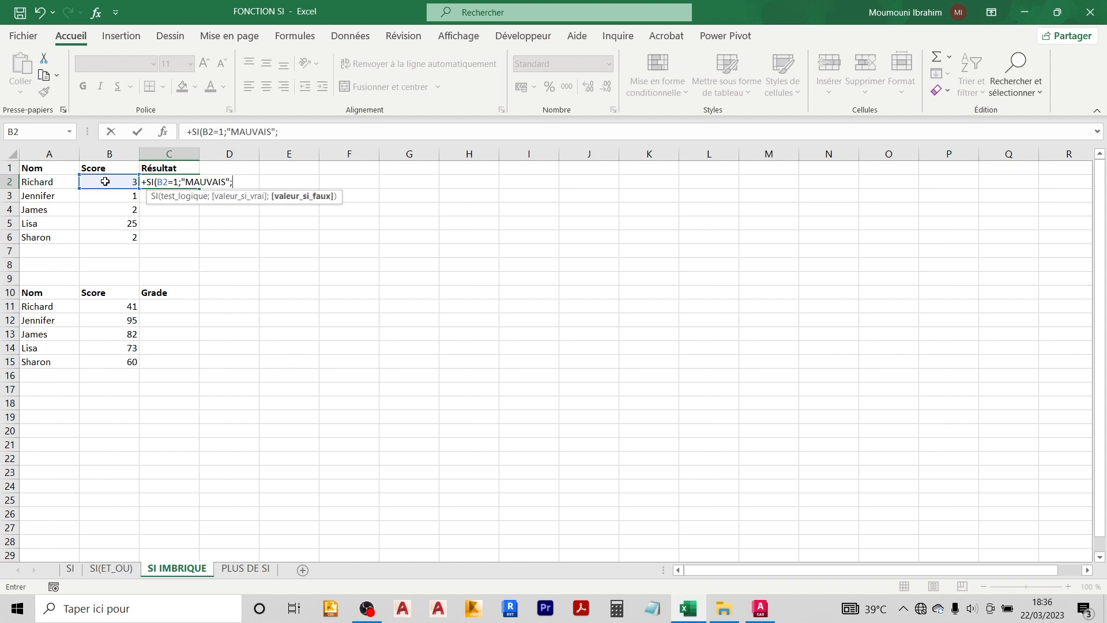
- Nest a second SI in the C2 formula that returns "MOYEN" when B2=2
type("SI")
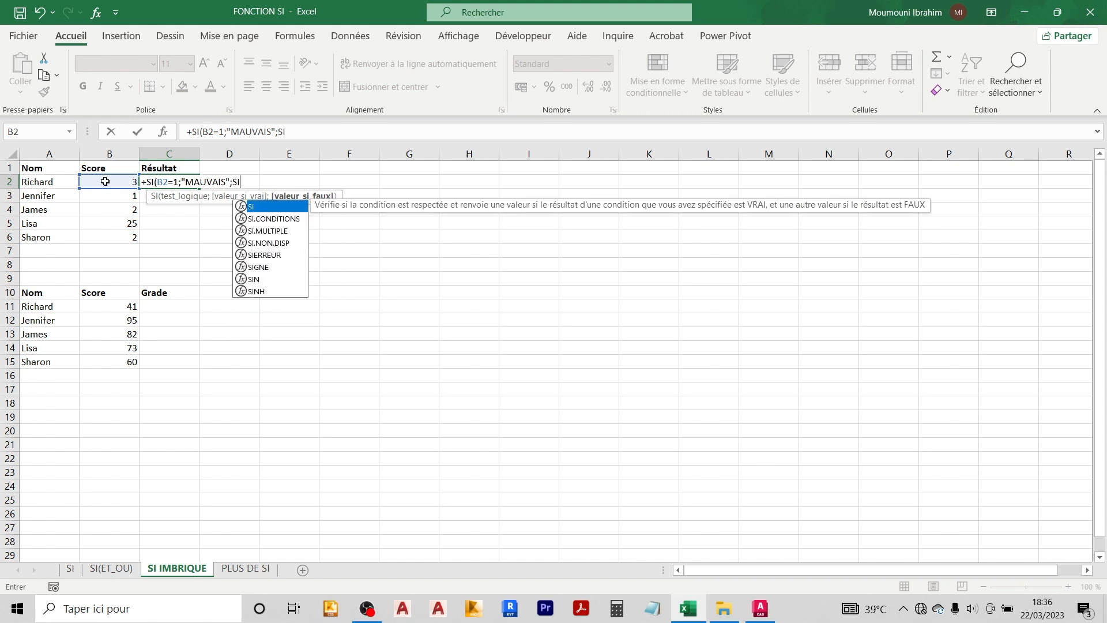
type("(")
left_click(105, 182)
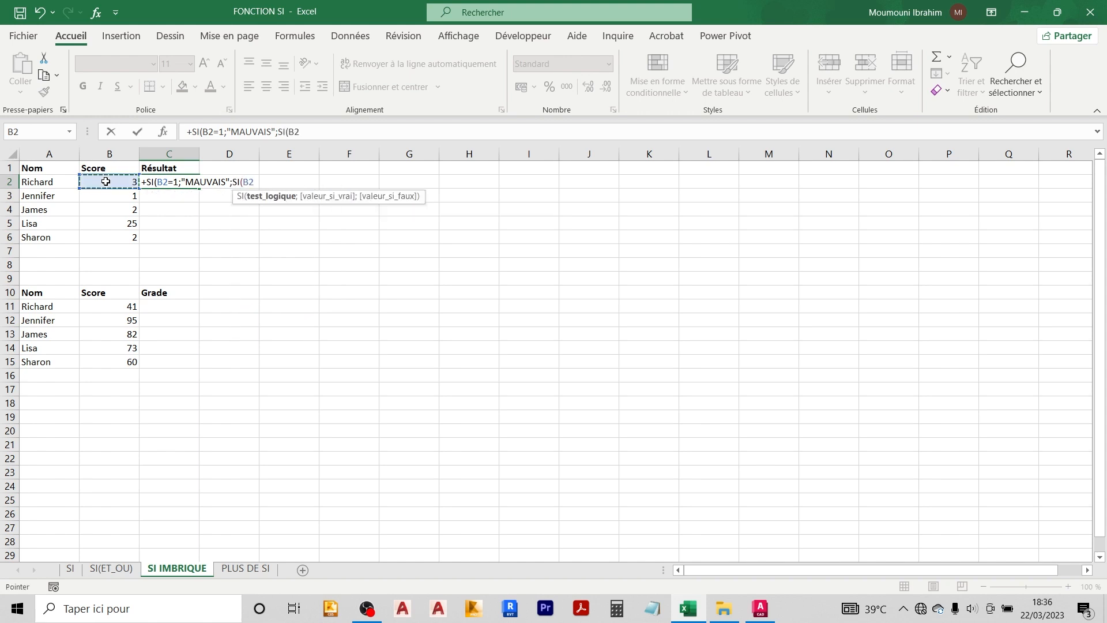
type("=")
type("é")
type(";")
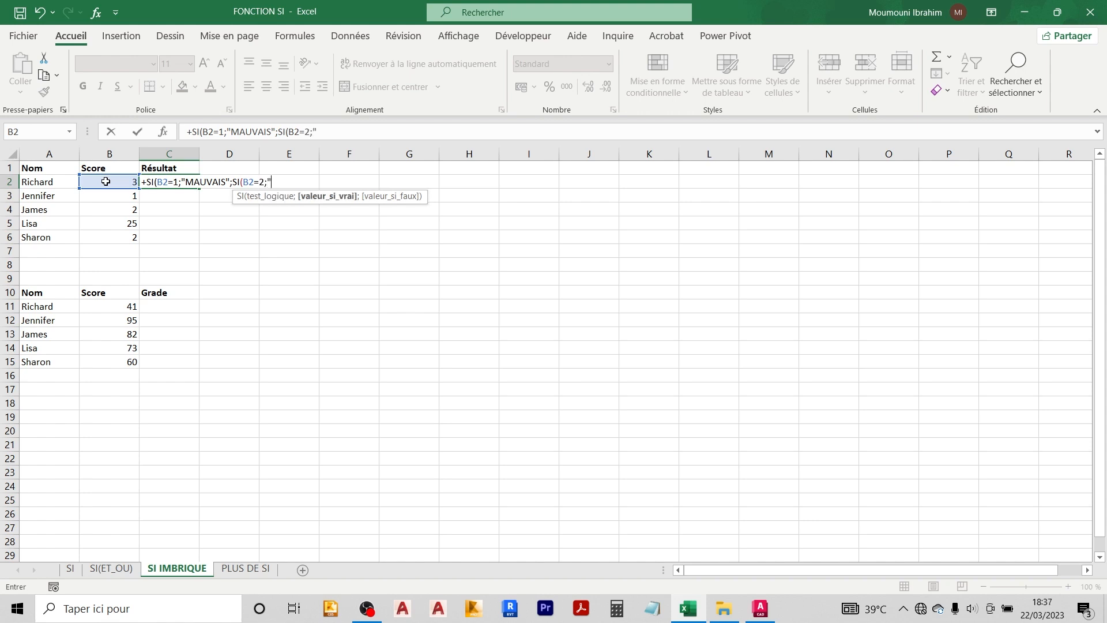
type("\"MOYEN\";")
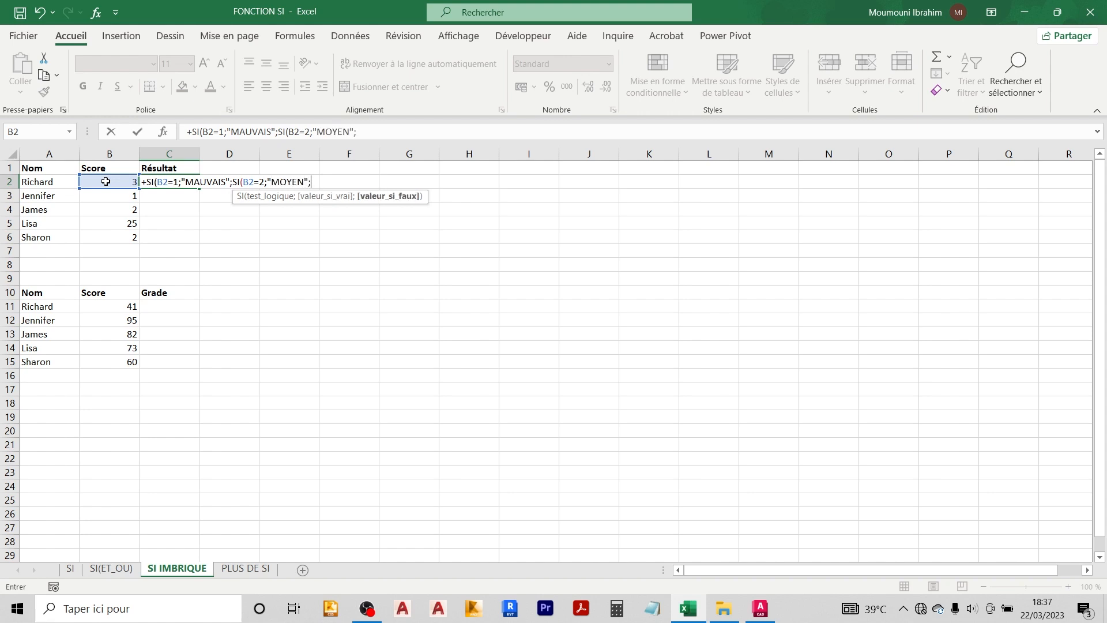
- Complete the C2 formula with a third SI returning "BON" when B2=3 and otherwise "ERREUR", and fill it down to C6
type("SI(")
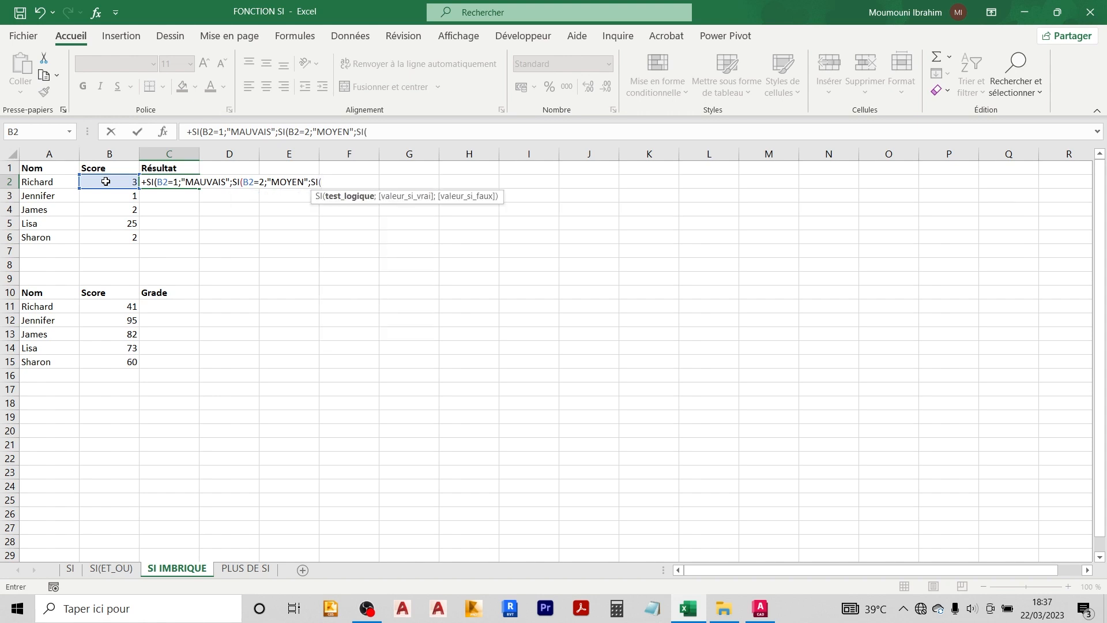
left_click(106, 181)
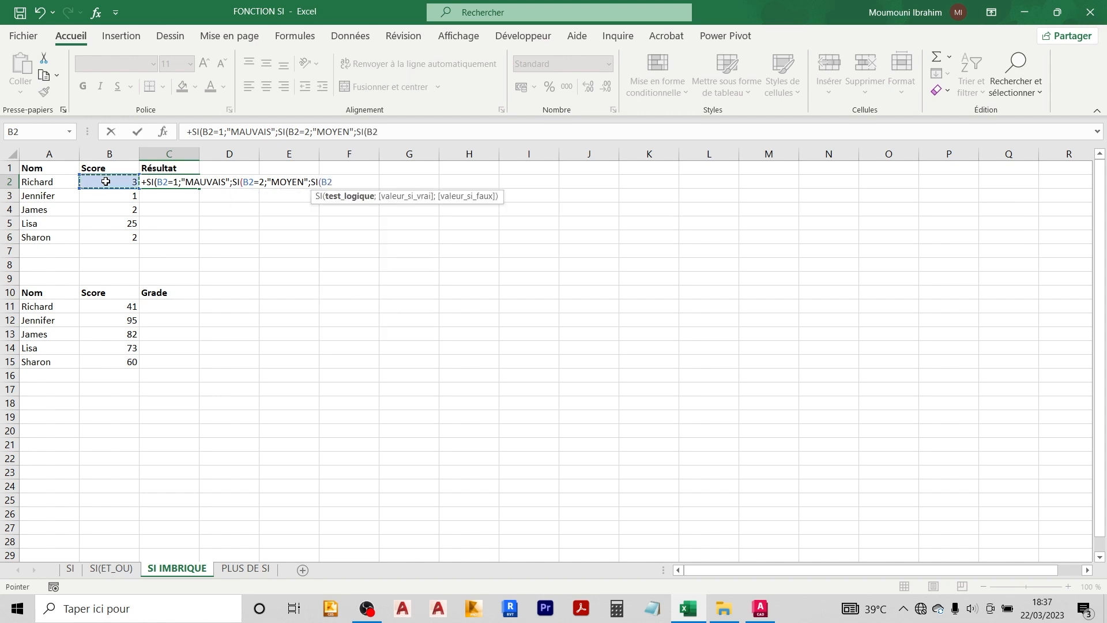
type("=3;")
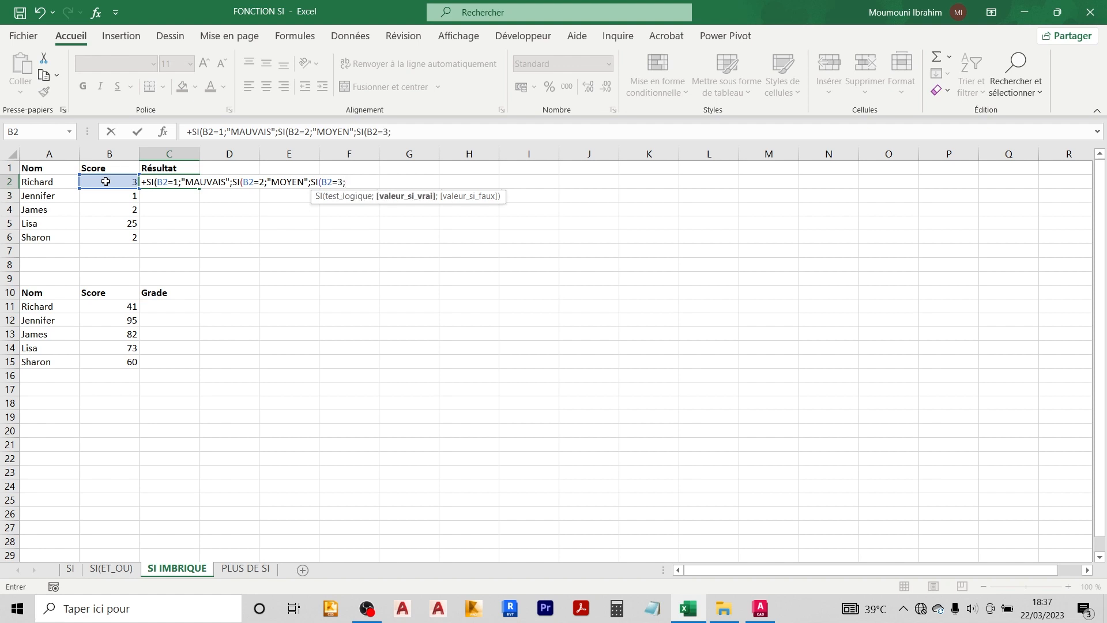
type("\"BON\";\"")
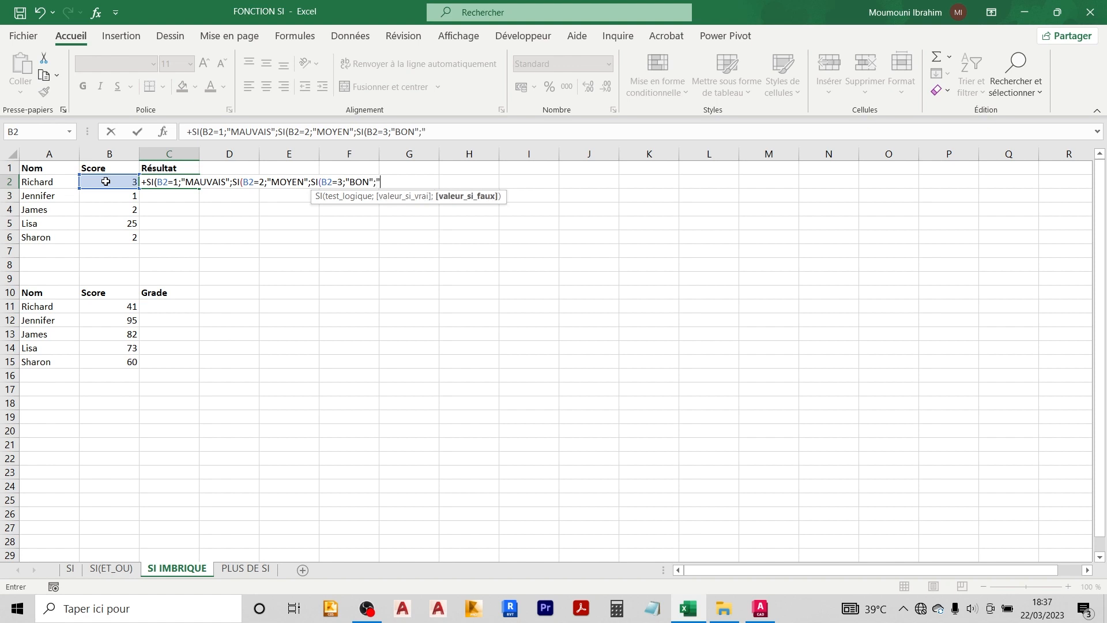
type("ERREUR\")")
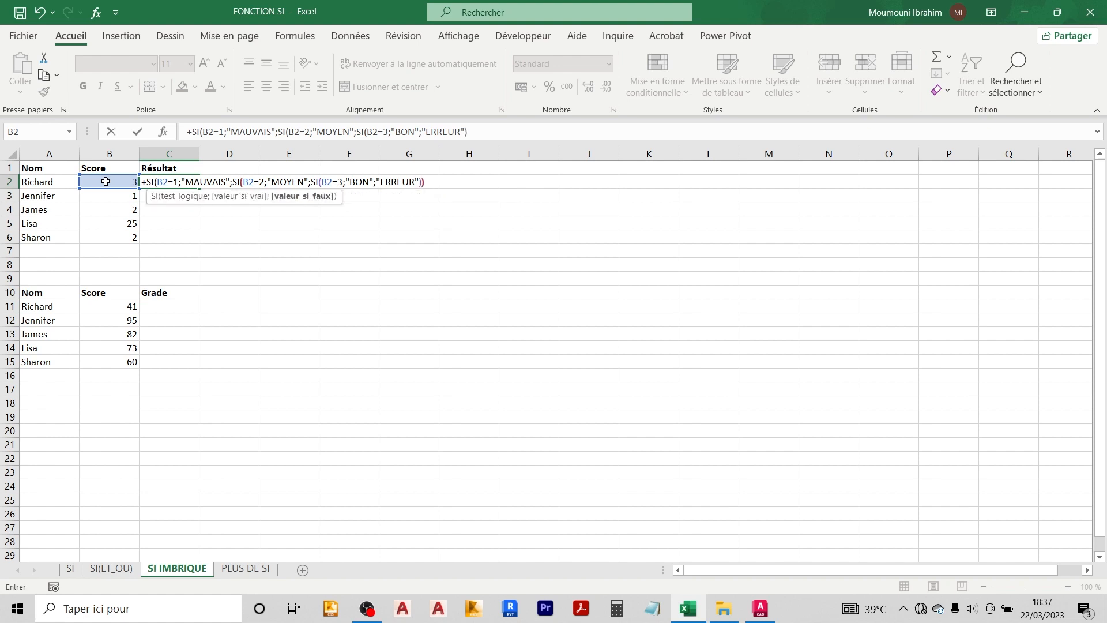
type("))")
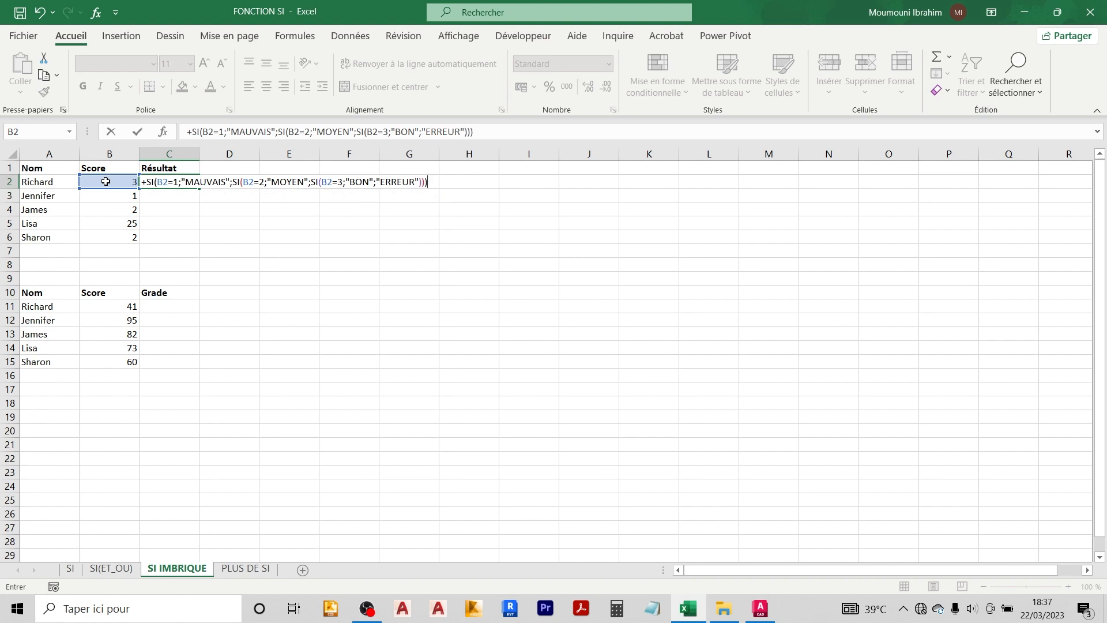
key("Return")
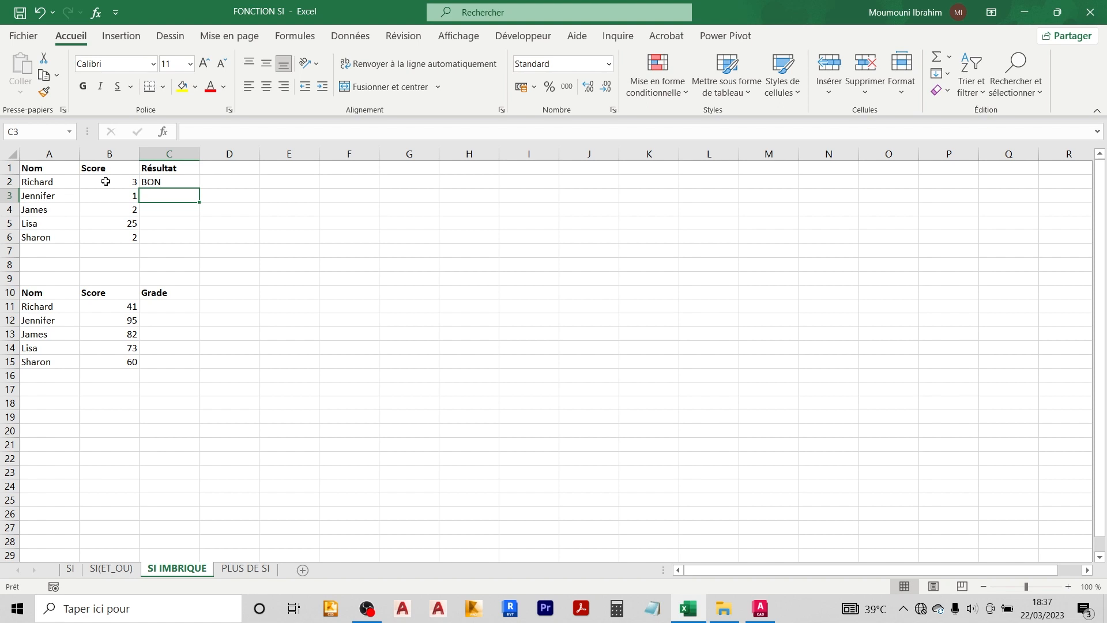
left_click(164, 184)
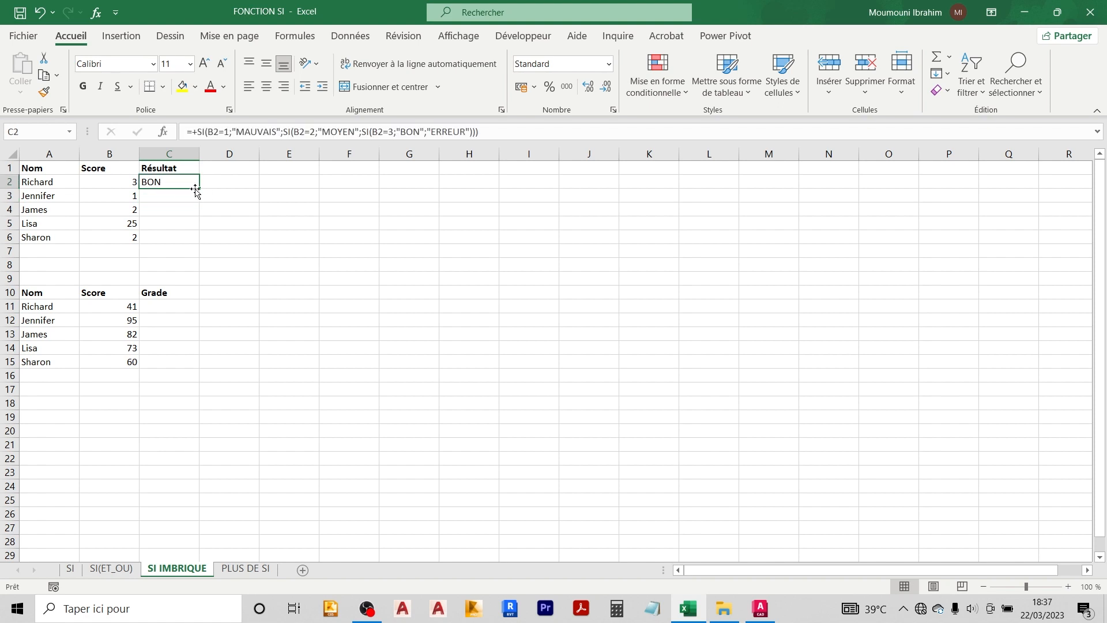
left_click_drag(199, 187, 196, 247)
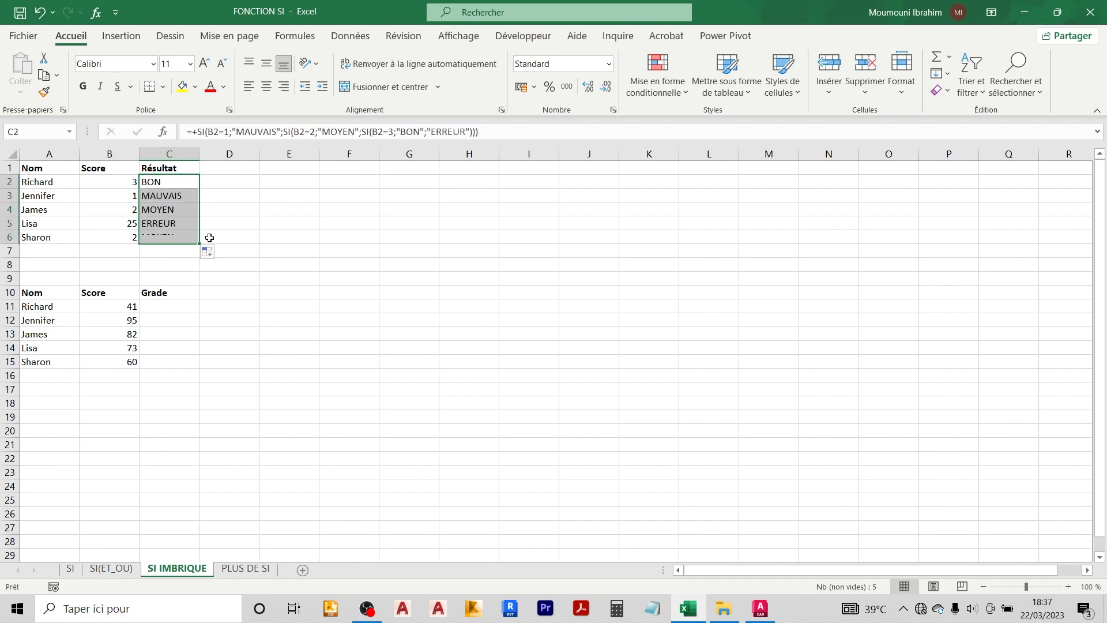
- Check the scores in B3 to B6 against their Résultat values and review the nested SI formula in C2
left_click(123, 195)
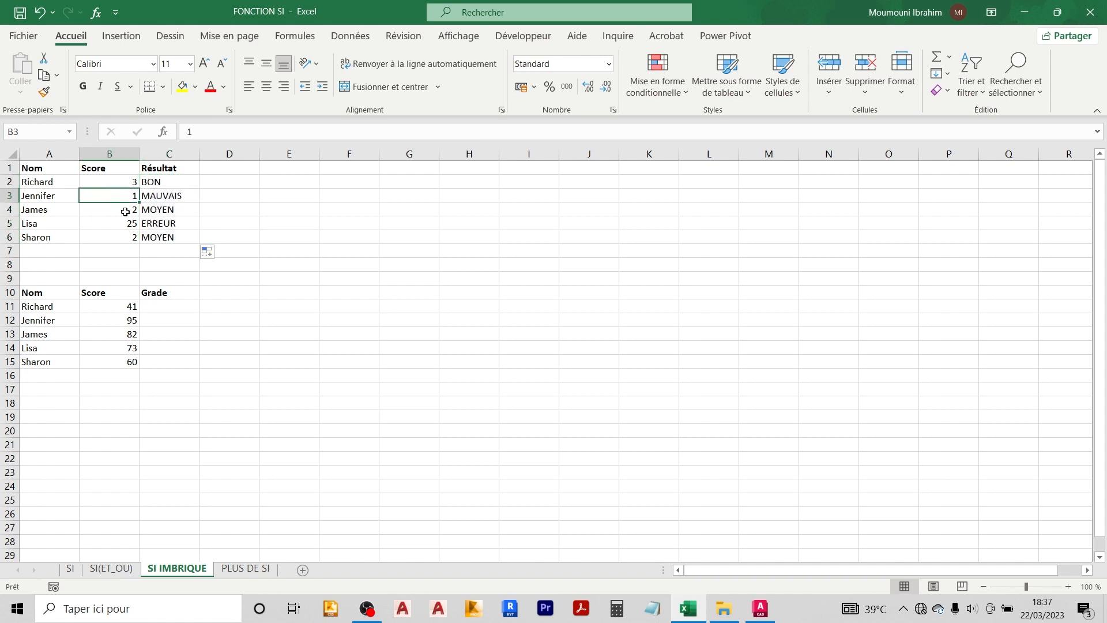
left_click(123, 209)
key("Down")
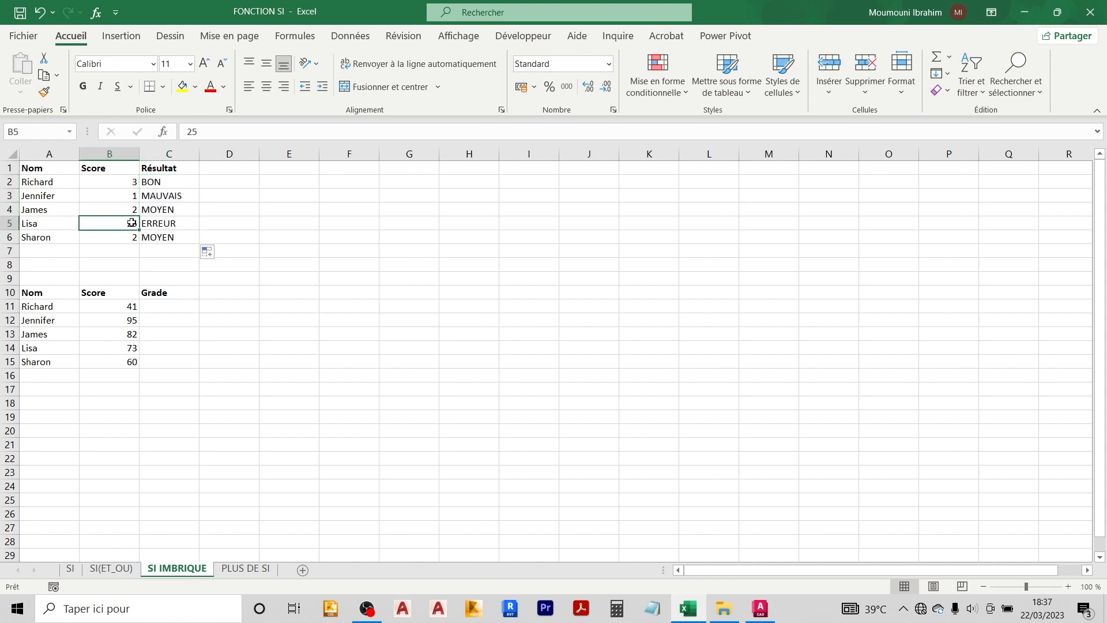
key("Down")
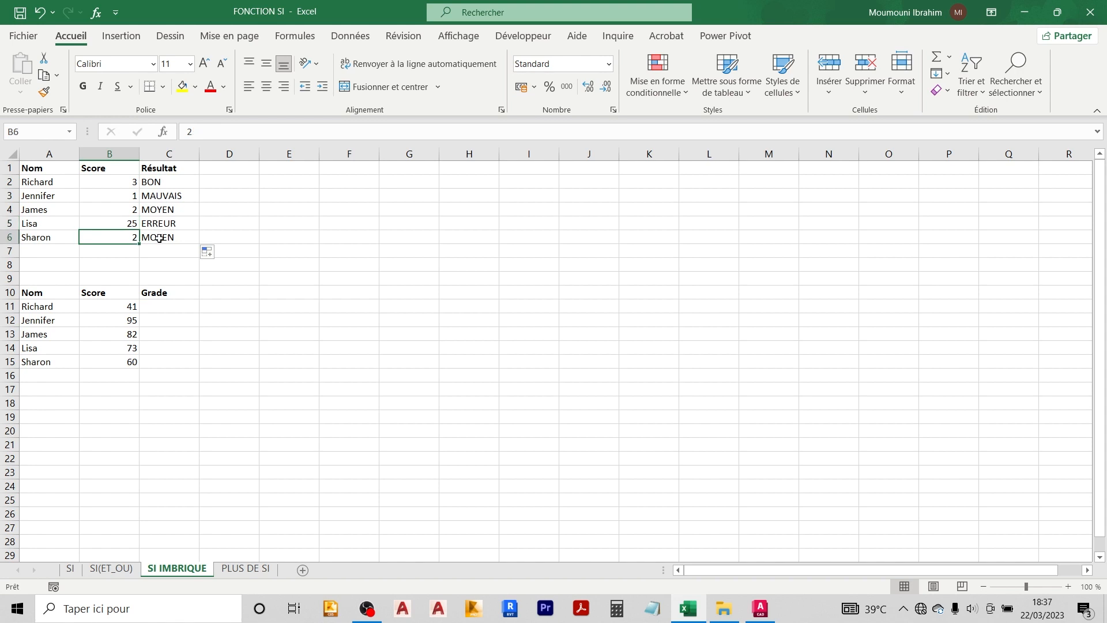
left_click_drag(164, 181, 173, 233)
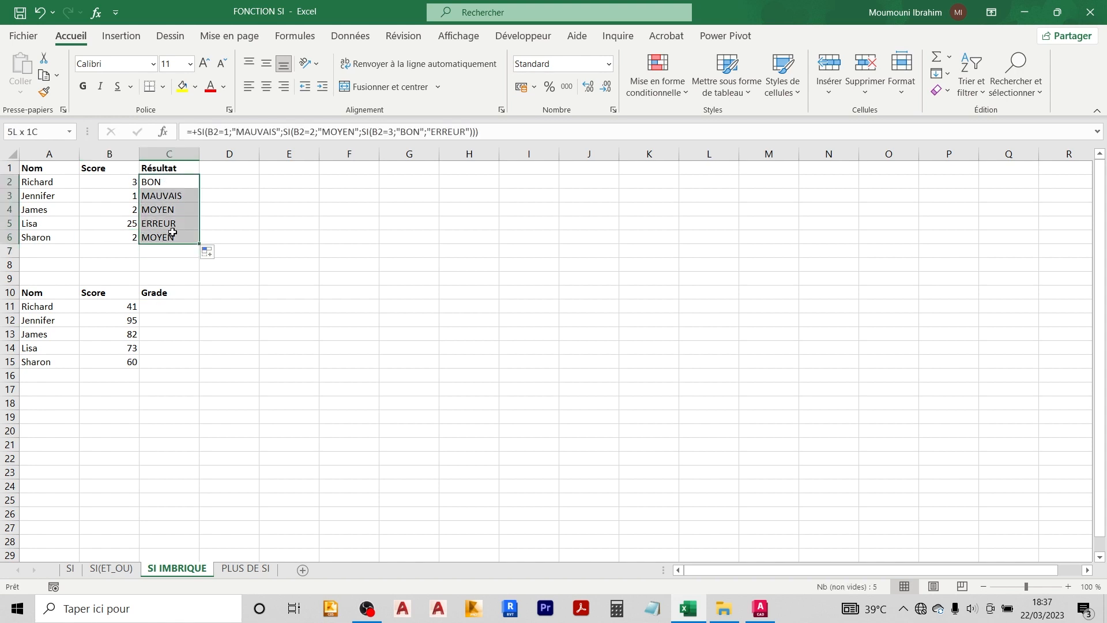
left_click_drag(159, 306, 168, 371)
double_click(167, 182)
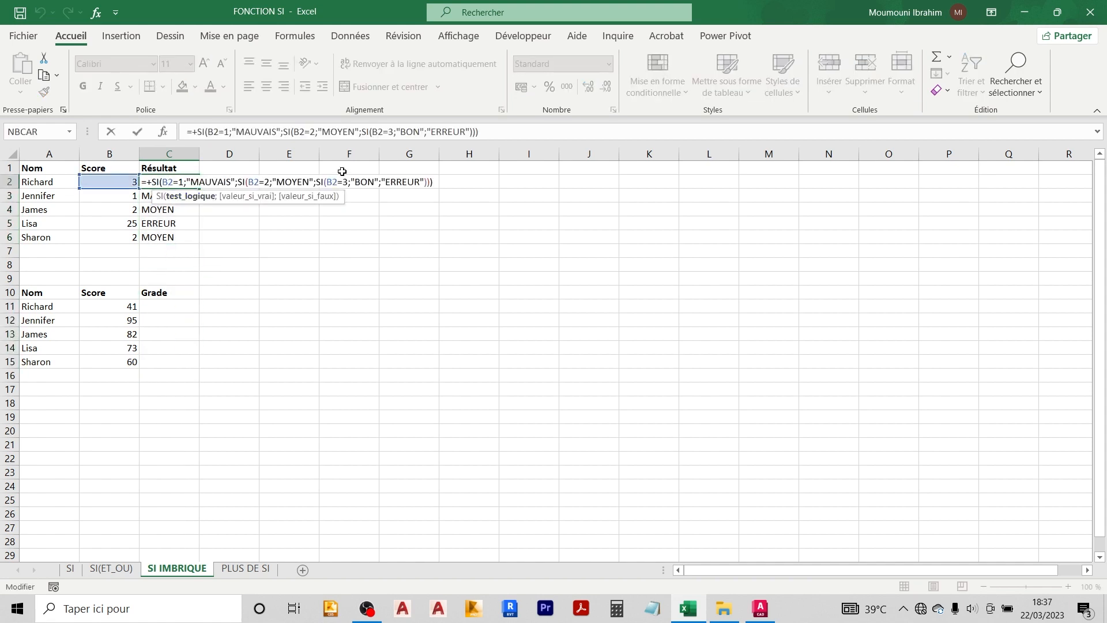
key("Escape")
- List the comparison operators >, <, =, >=, <= and <> one per cell in E2 to E7
left_click(272, 182)
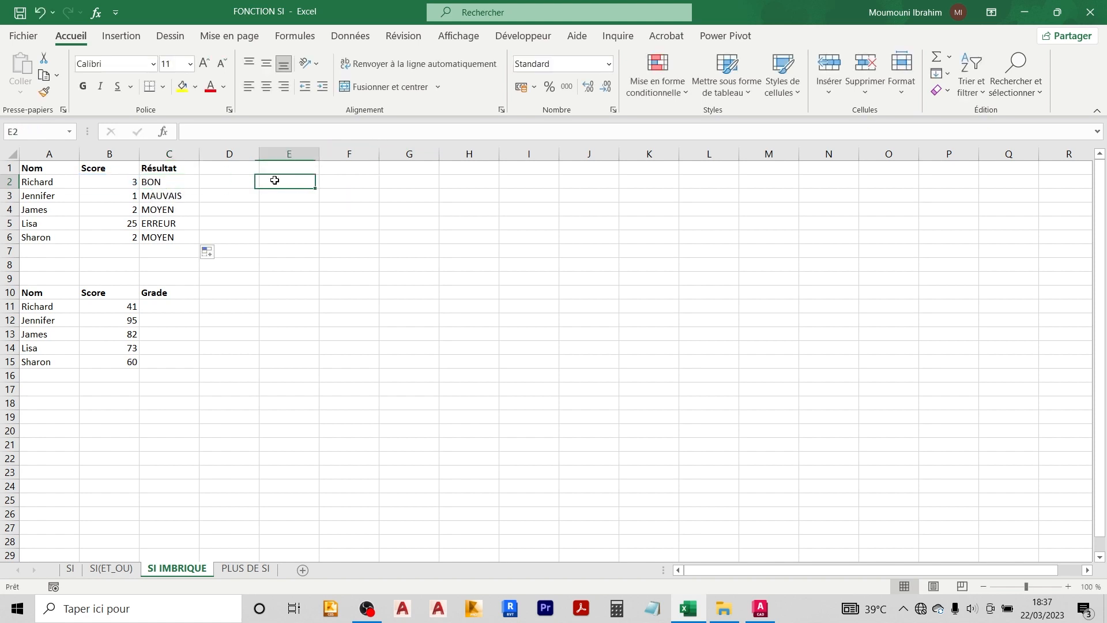
type(">")
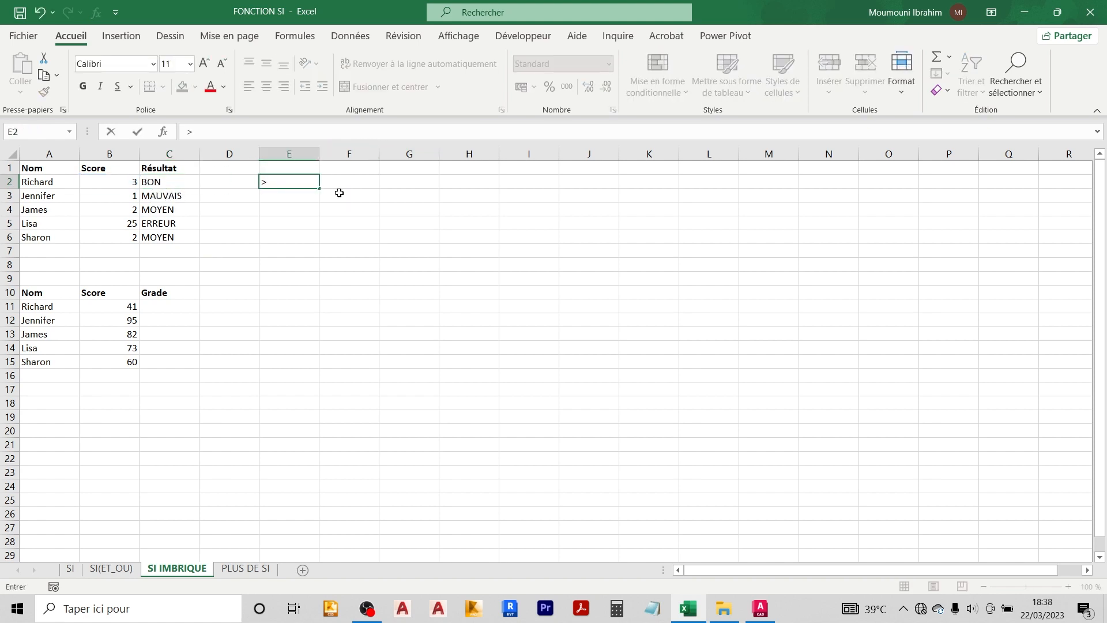
key("Return")
type("<")
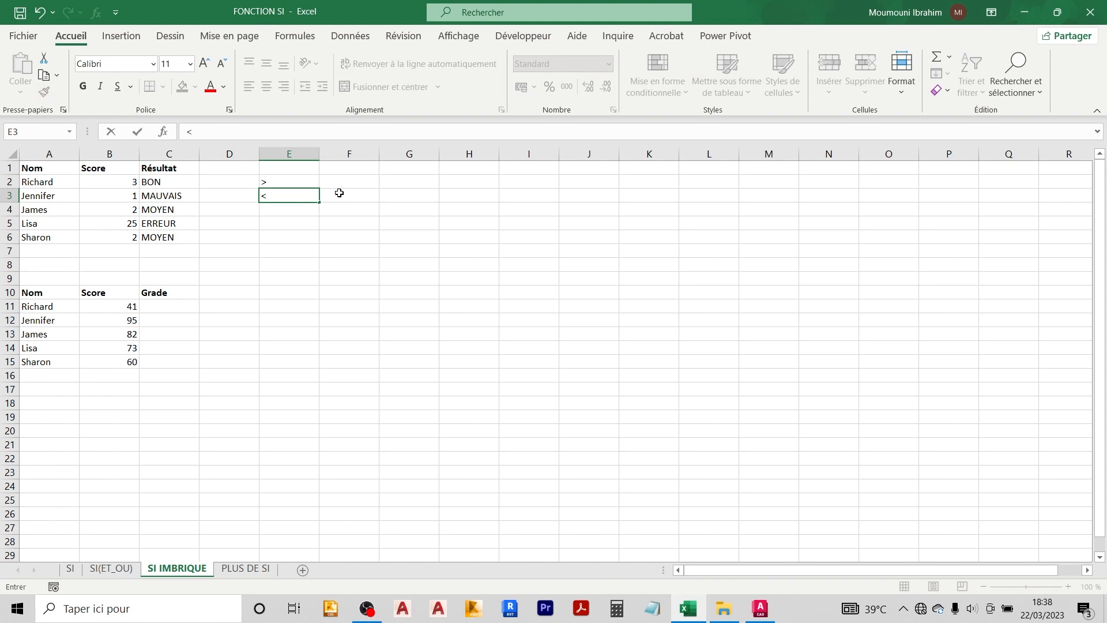
key("Return")
type("=")
key("Return")
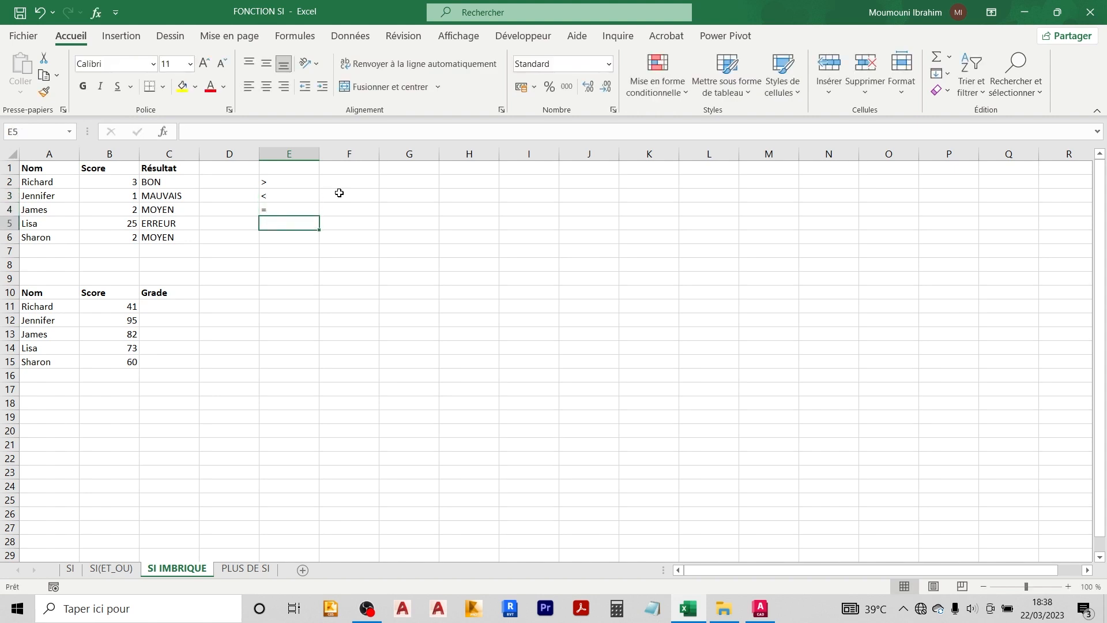
type(">=")
key("Return")
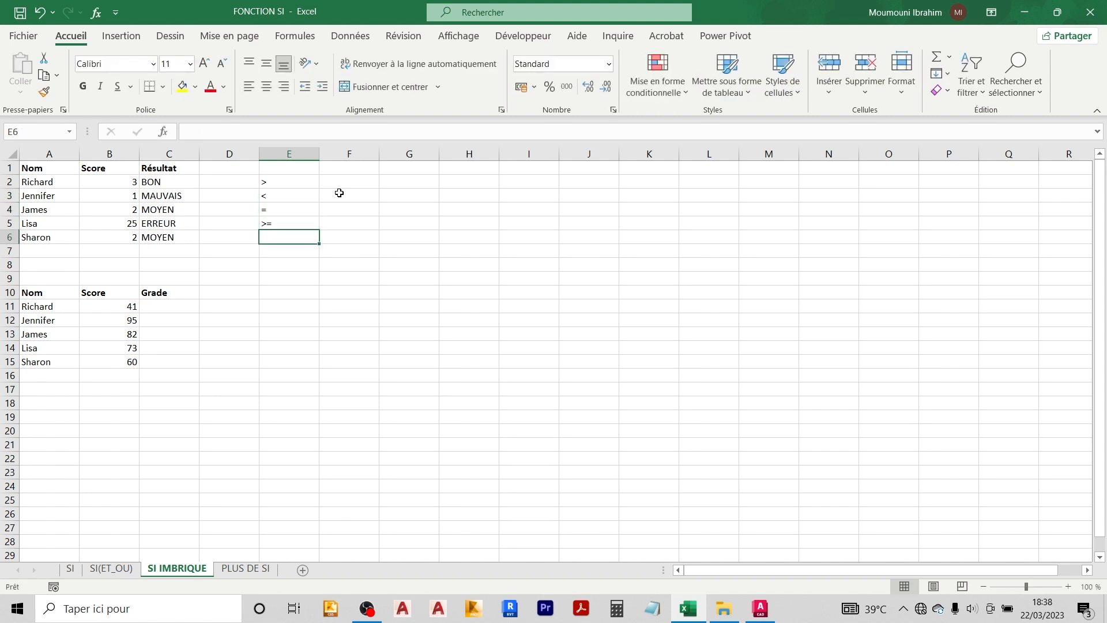
type("<=")
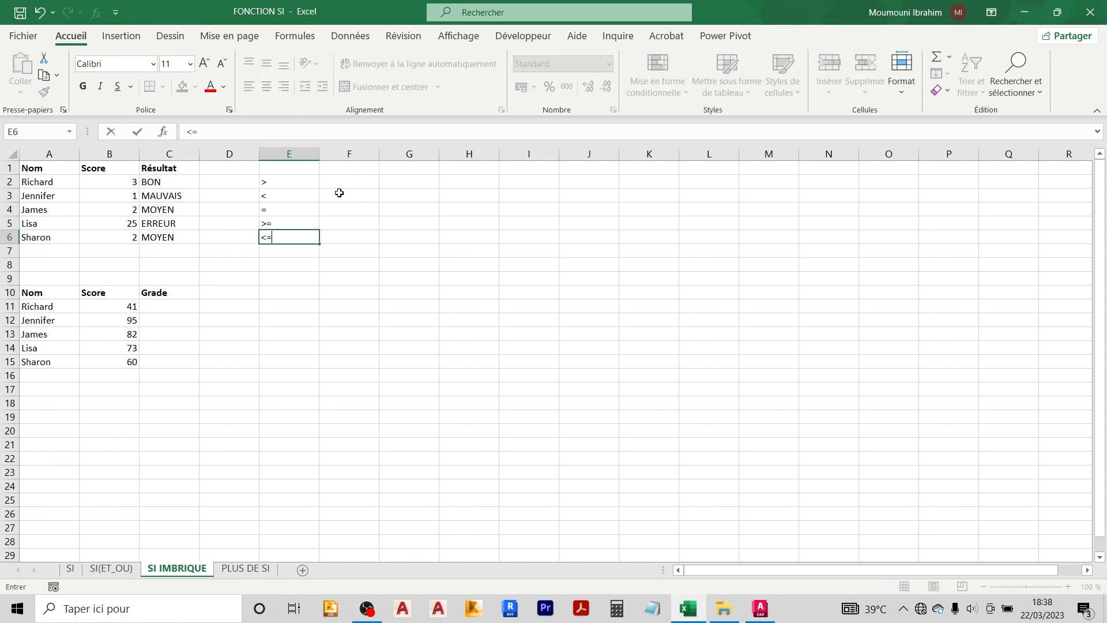
key("Return")
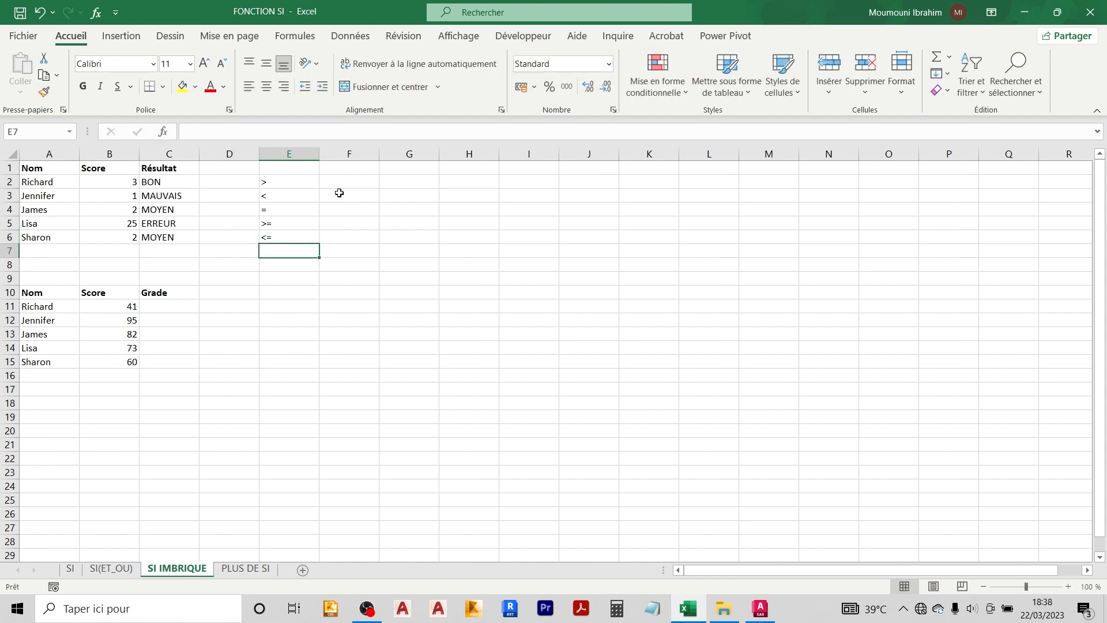
type("<>")
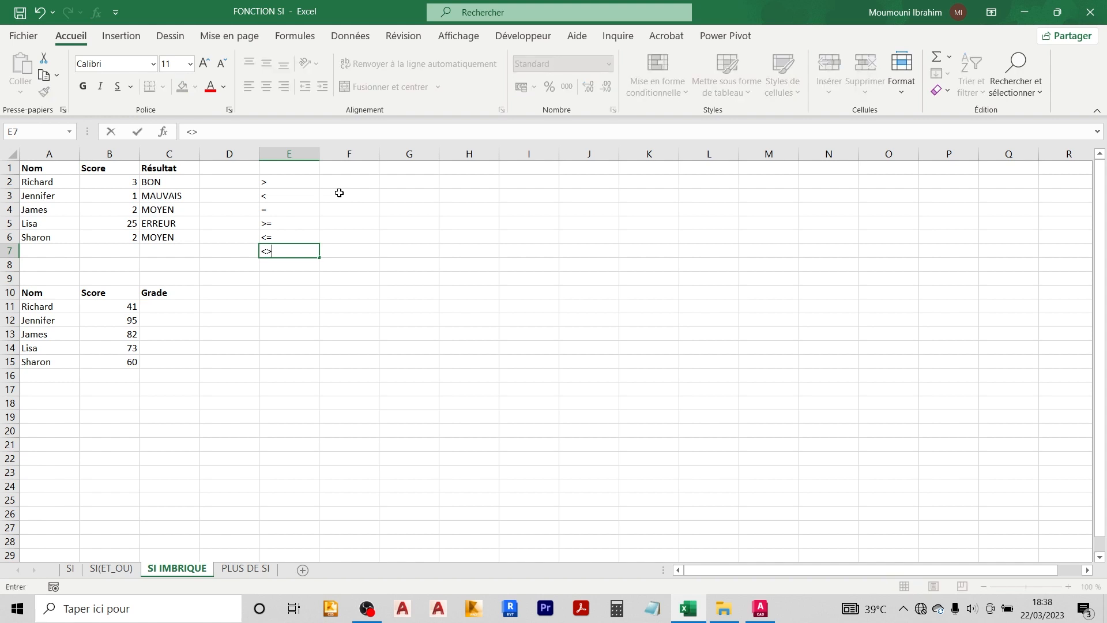
key("Return")
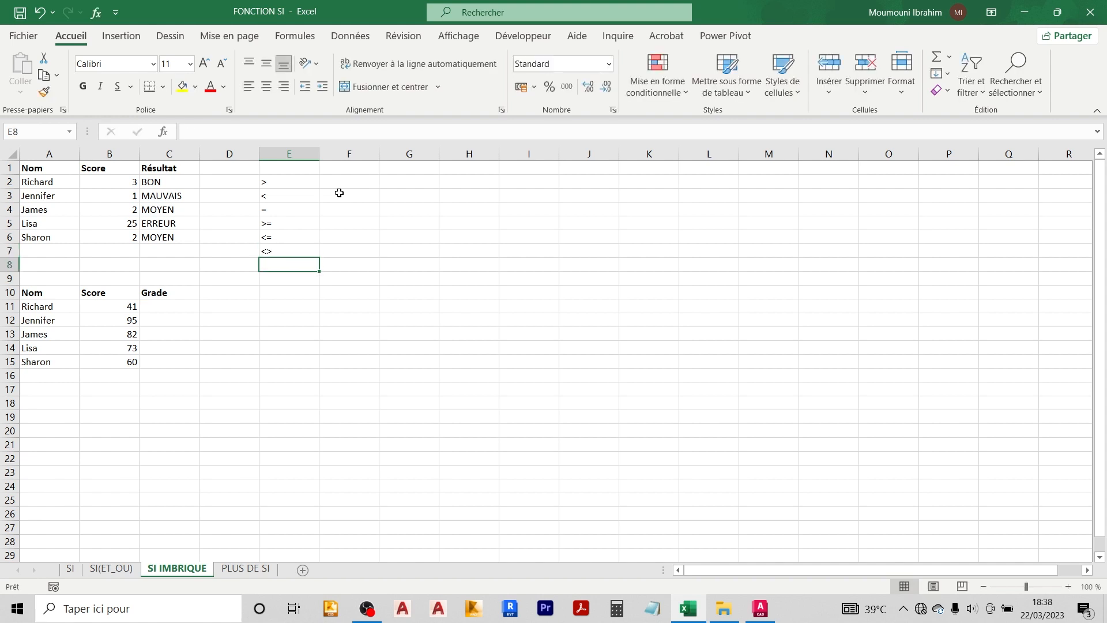
left_click_drag(285, 183, 285, 247)
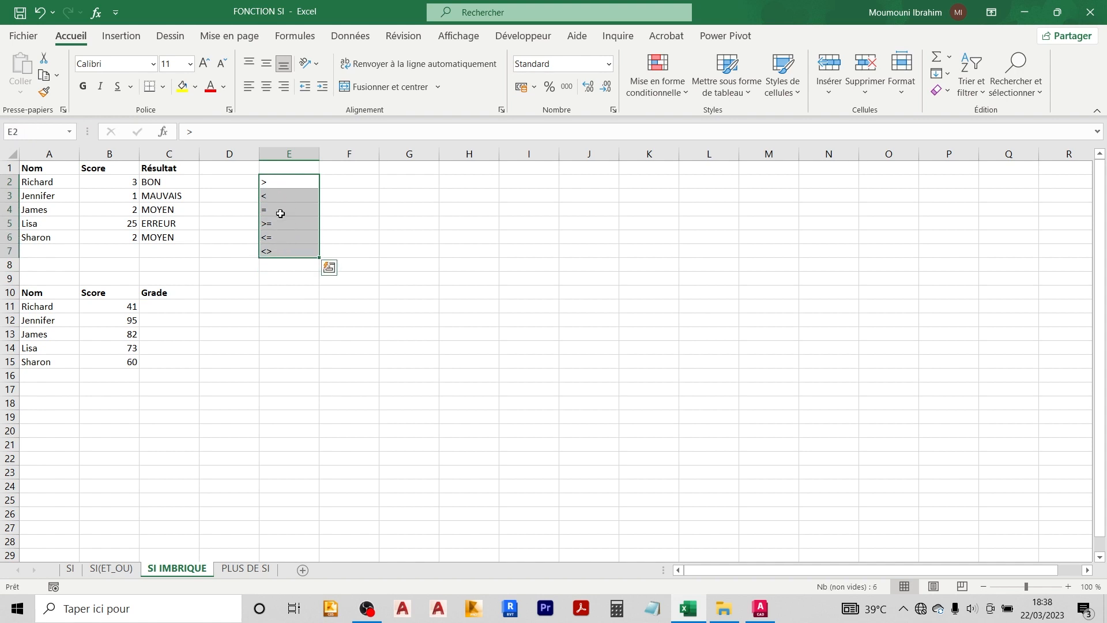
- List the possible grades F, D, C, B and A in B17 to B21, below the Score and Grade table
left_click(178, 305)
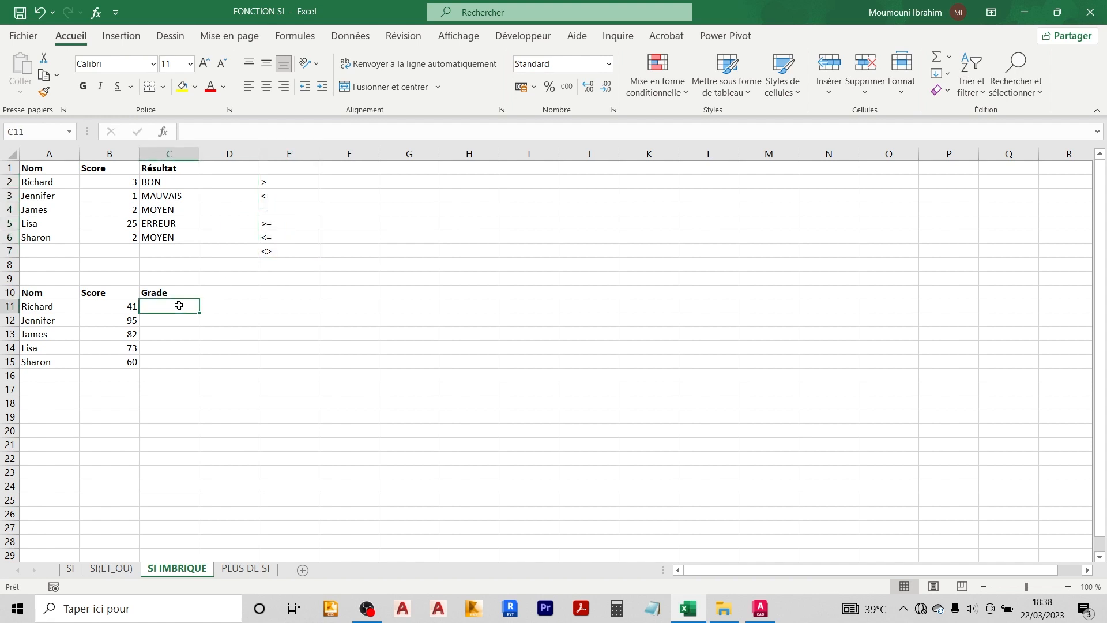
left_click_drag(52, 306, 158, 338)
left_click_drag(25, 292, 164, 364)
left_click(175, 388)
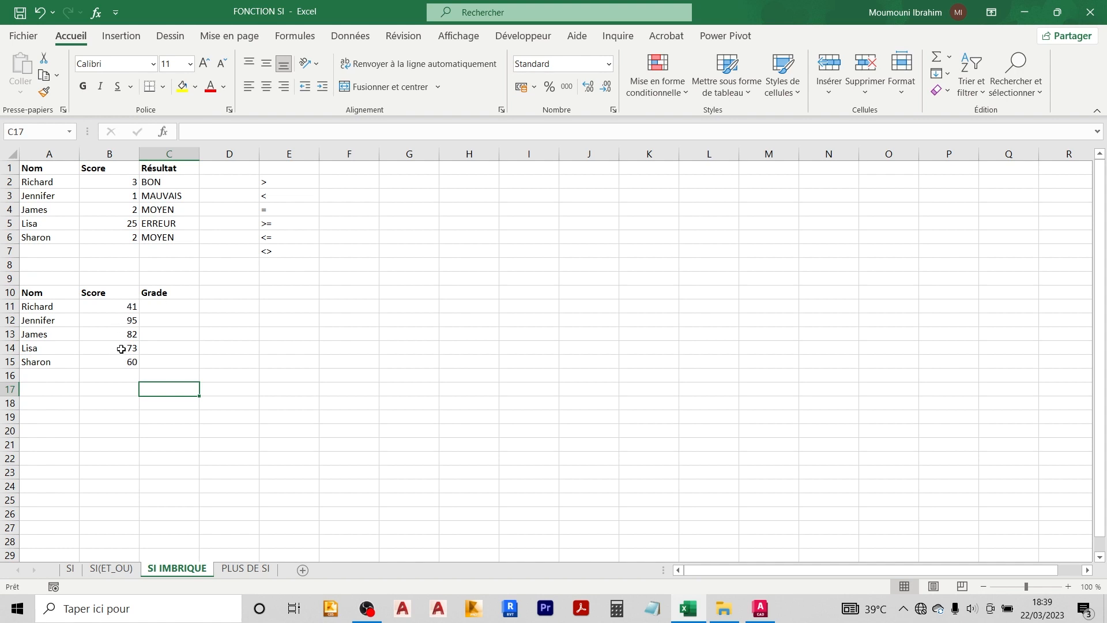
left_click(124, 388)
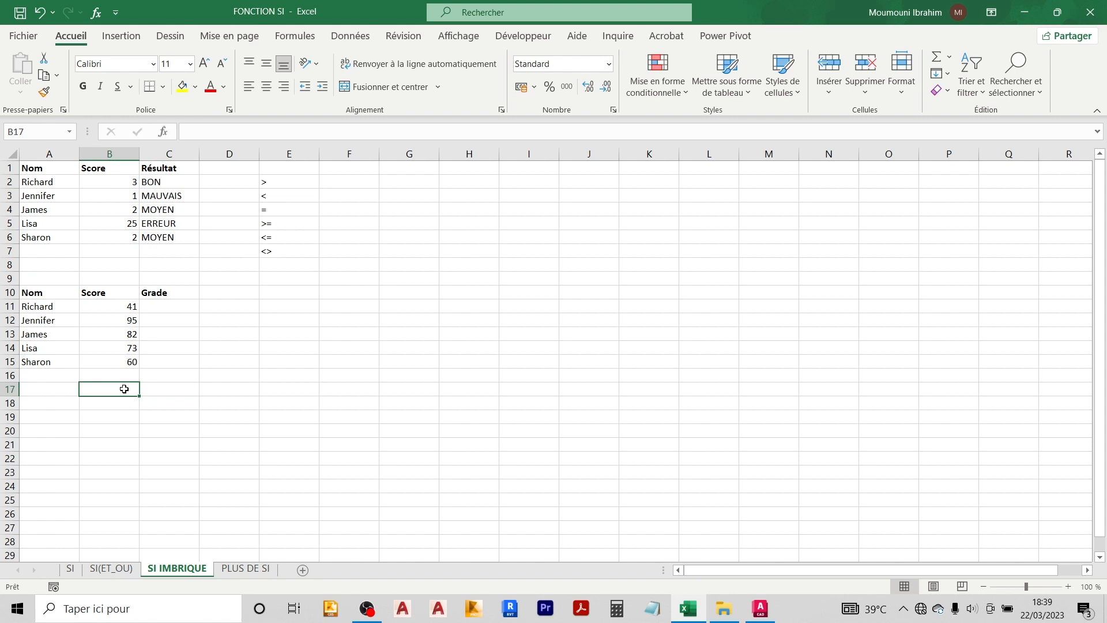
type("F")
key("Return")
type("D")
key("Return")
type("C")
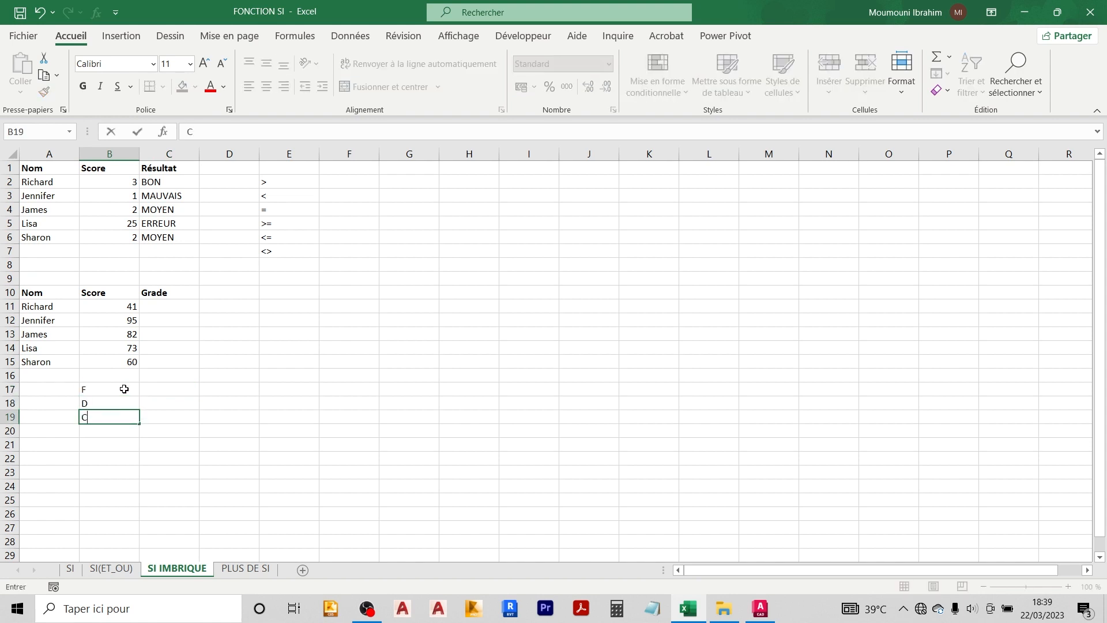
key("Return")
type("B")
key("Return")
type("A")
key("Return")
- Review the grades listed in B17 to B21 one by one
left_click(123, 389)
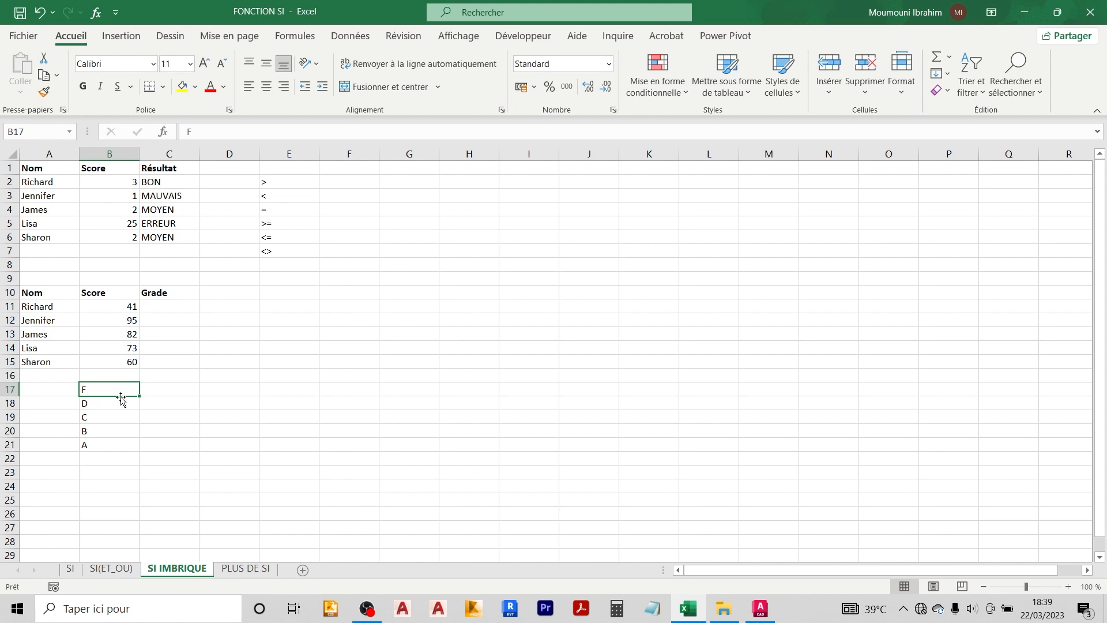
left_click(114, 406)
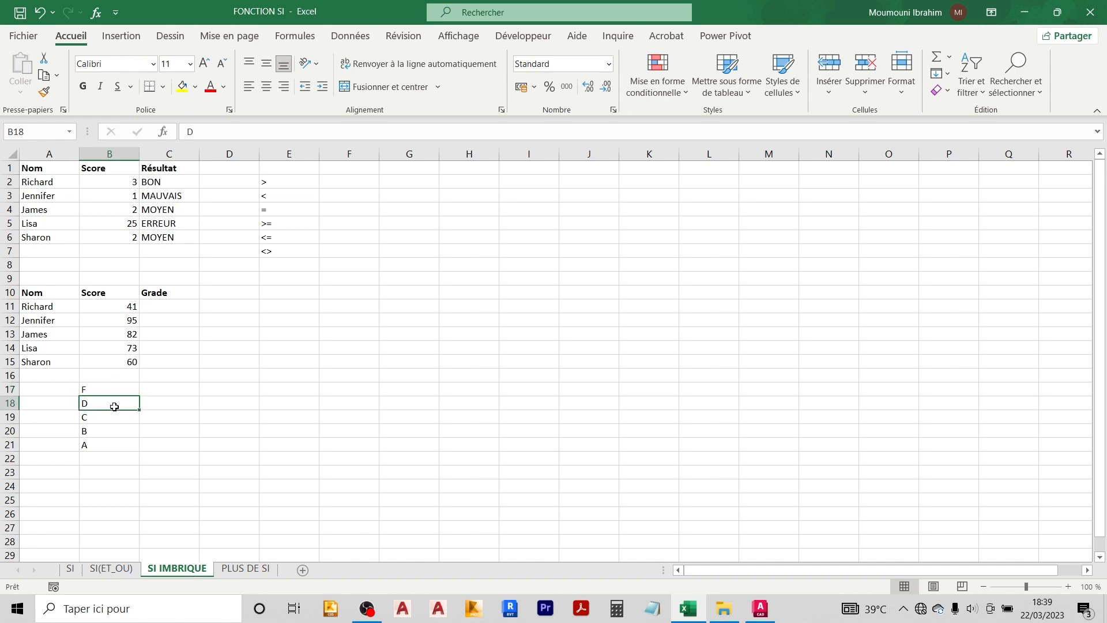
left_click(103, 417)
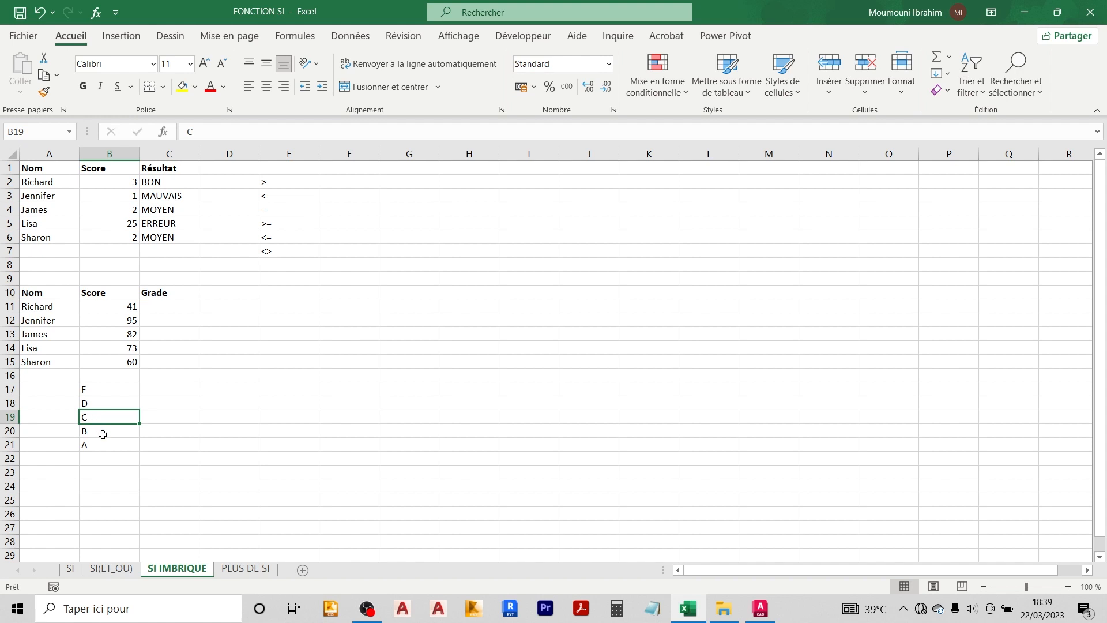
left_click(103, 433)
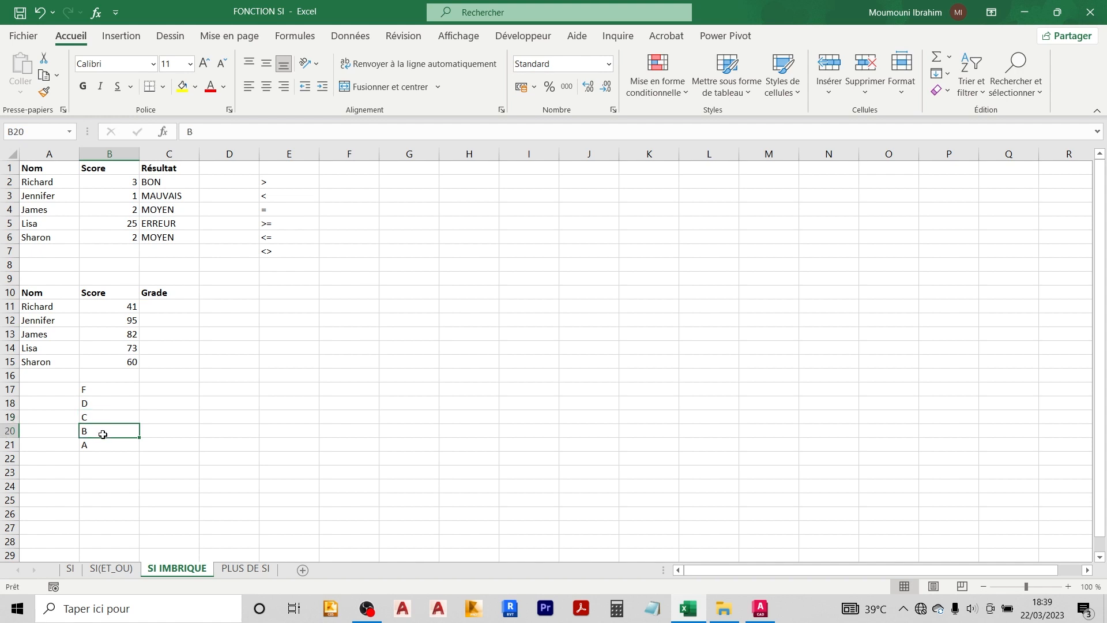
left_click(103, 443)
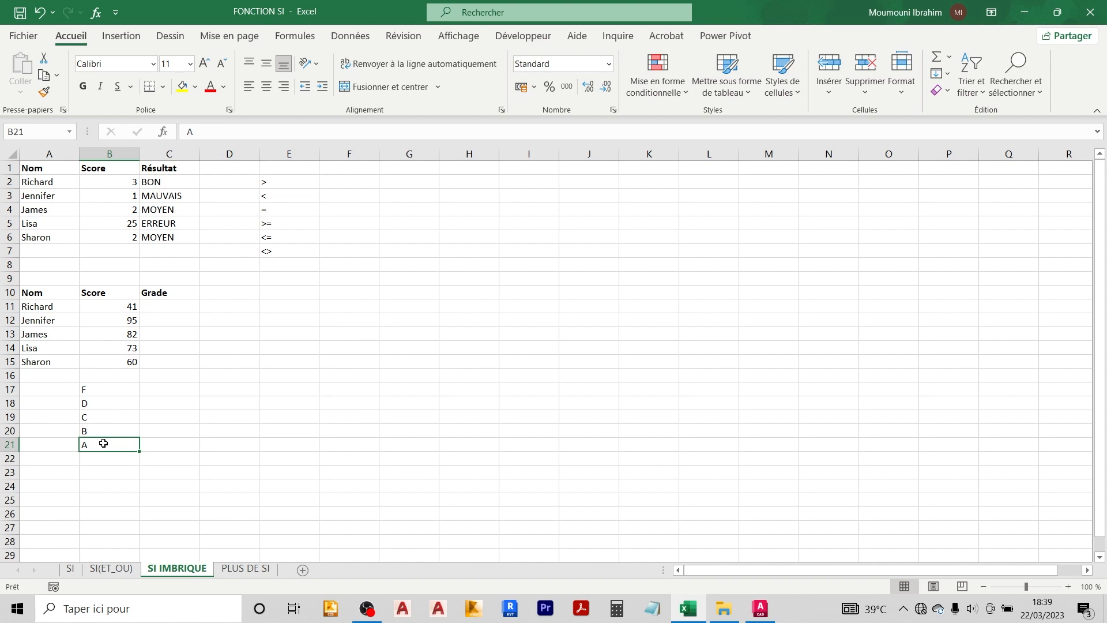
- Start an SI formula in C11 that returns the absolute reference $B$17 when B11<60
left_click(178, 302)
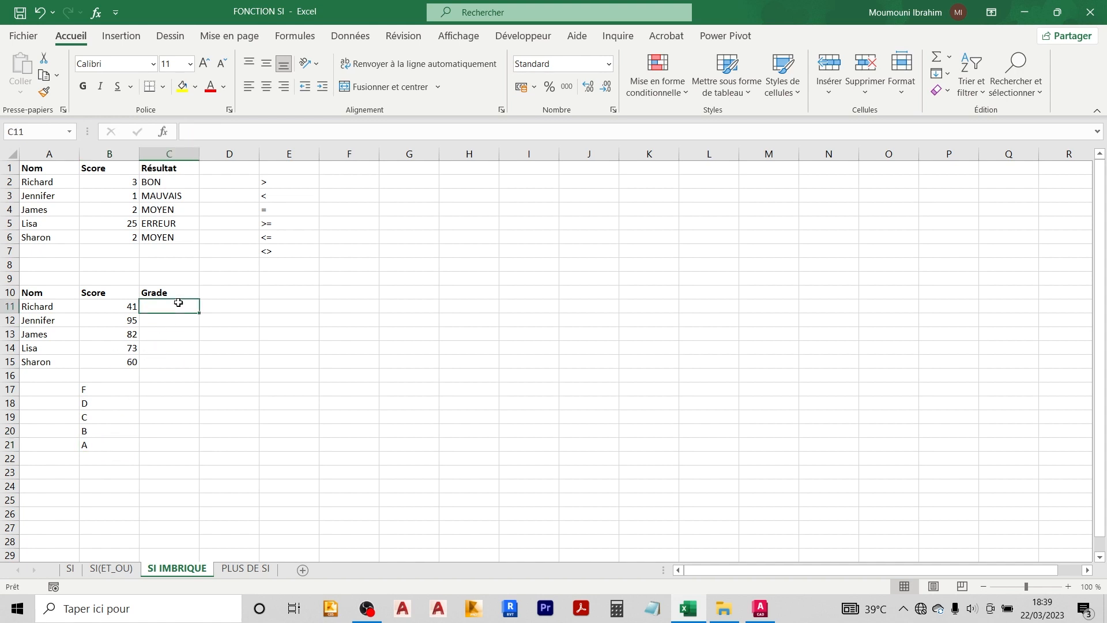
type("+si")
key("Tab")
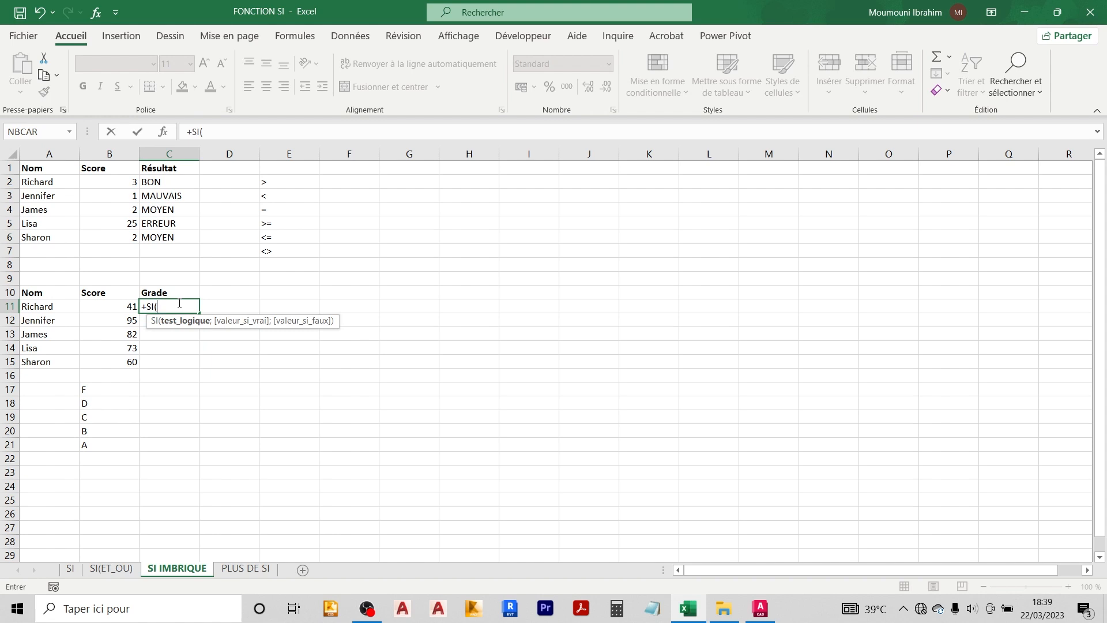
left_click(100, 304)
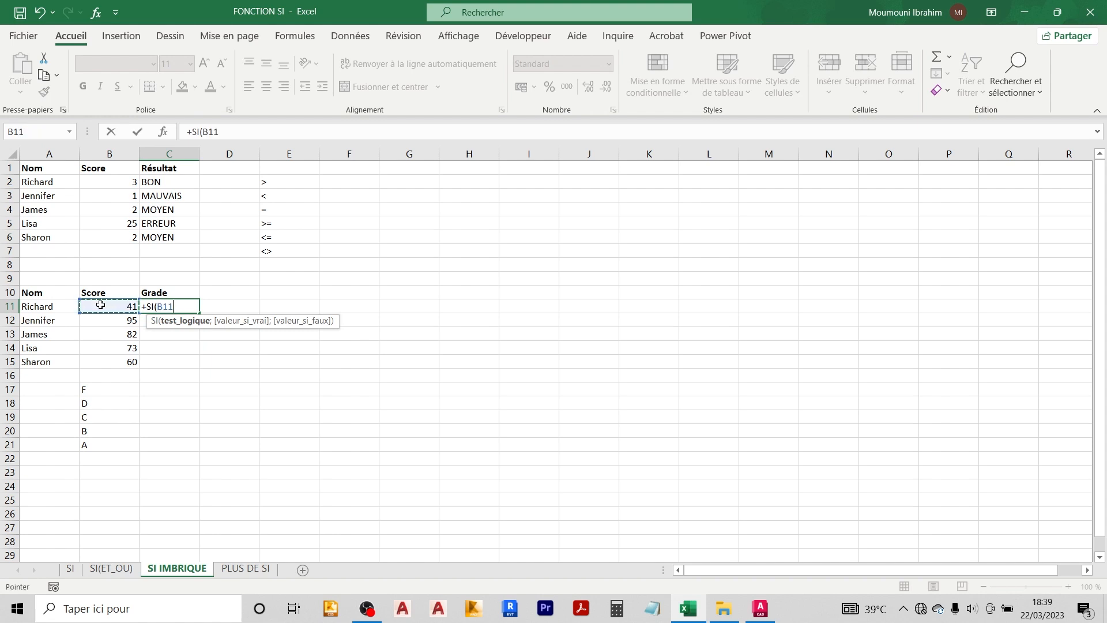
type("<60;")
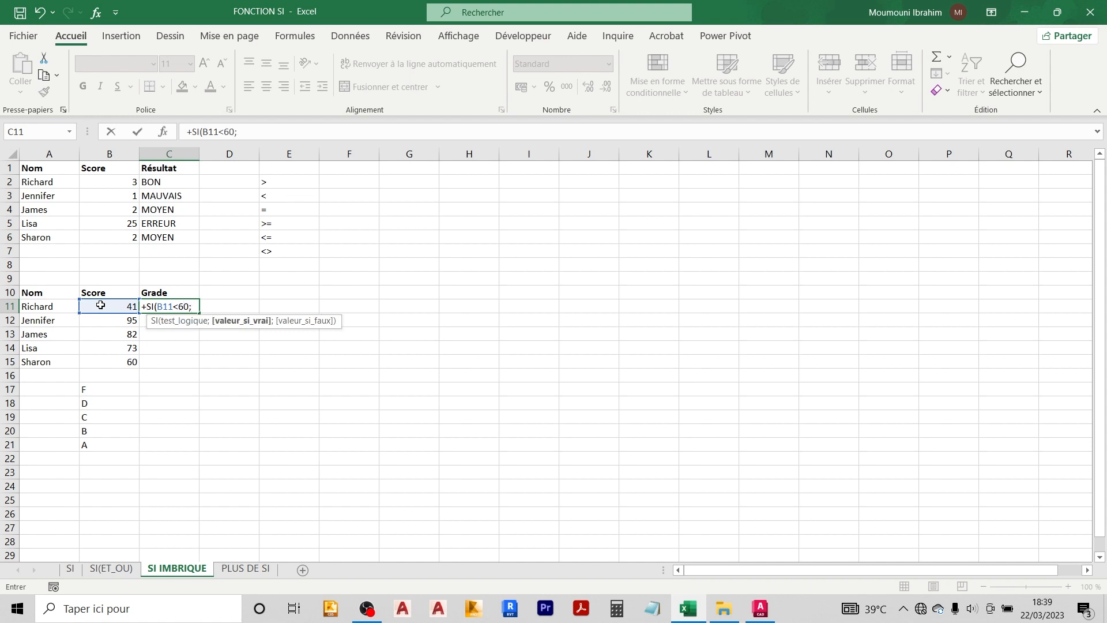
left_click(107, 391)
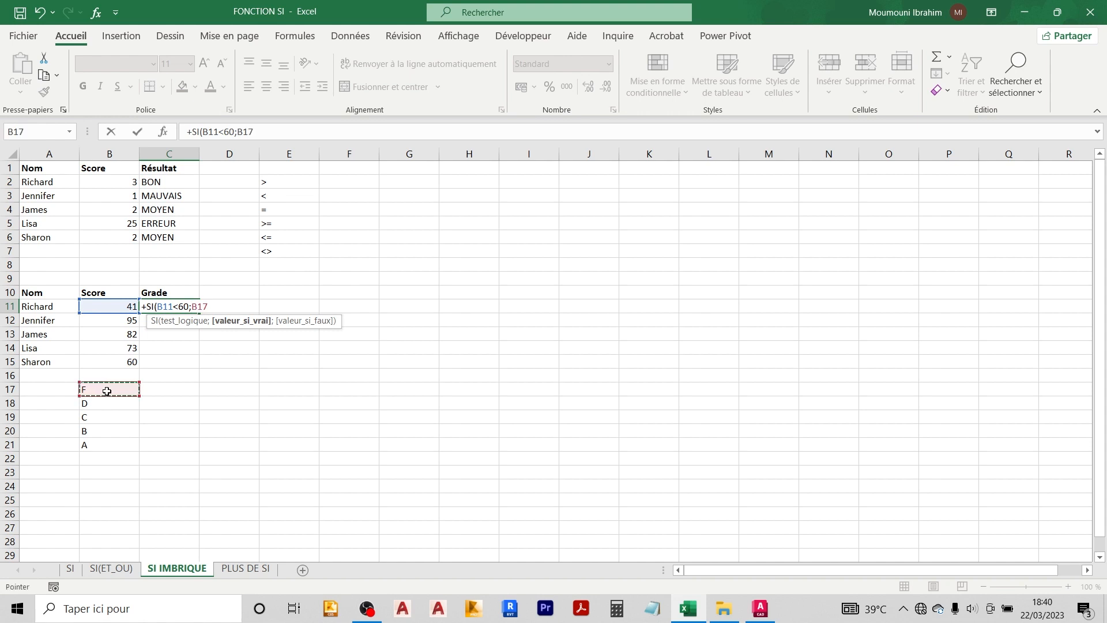
key("F4")
type(";")
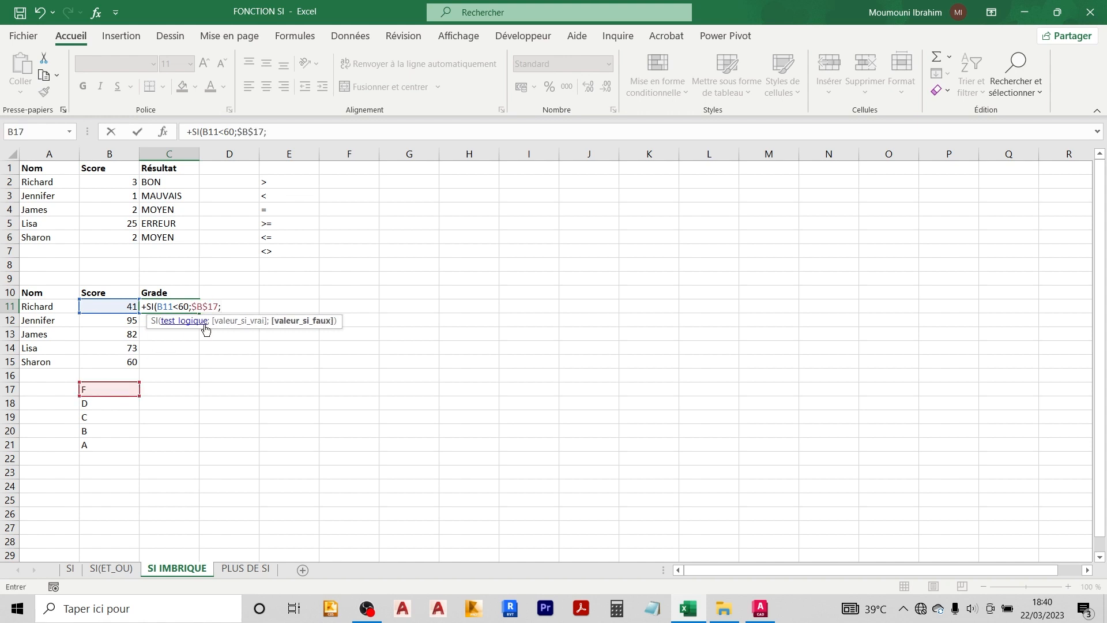
- Nest a second SI in the C11 formula that returns $B$18 when B11<70
type("SI(")
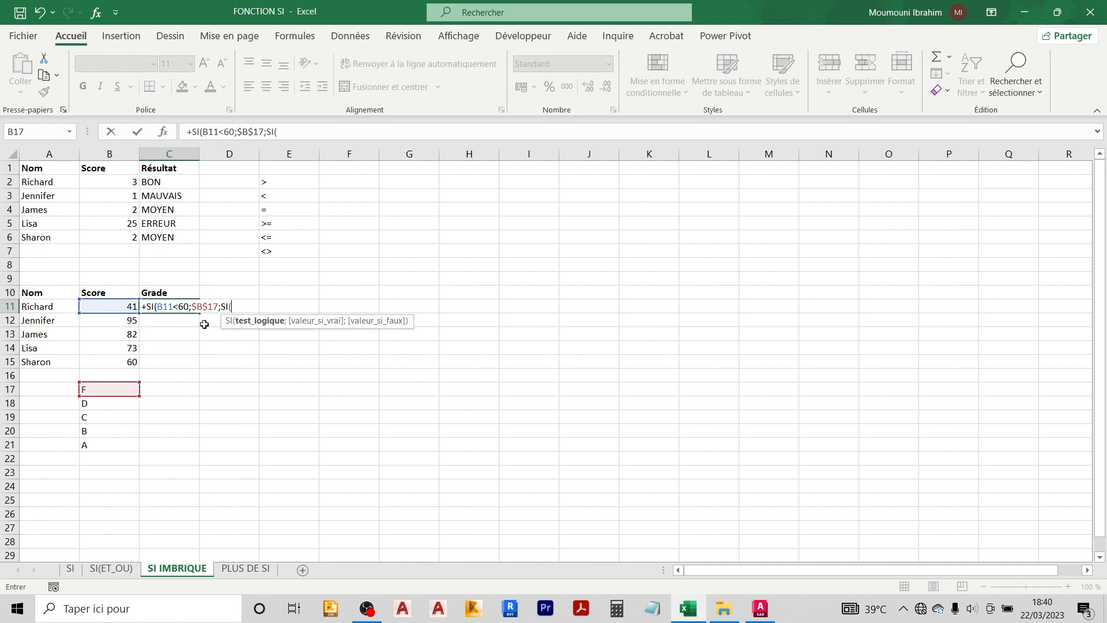
left_click(117, 304)
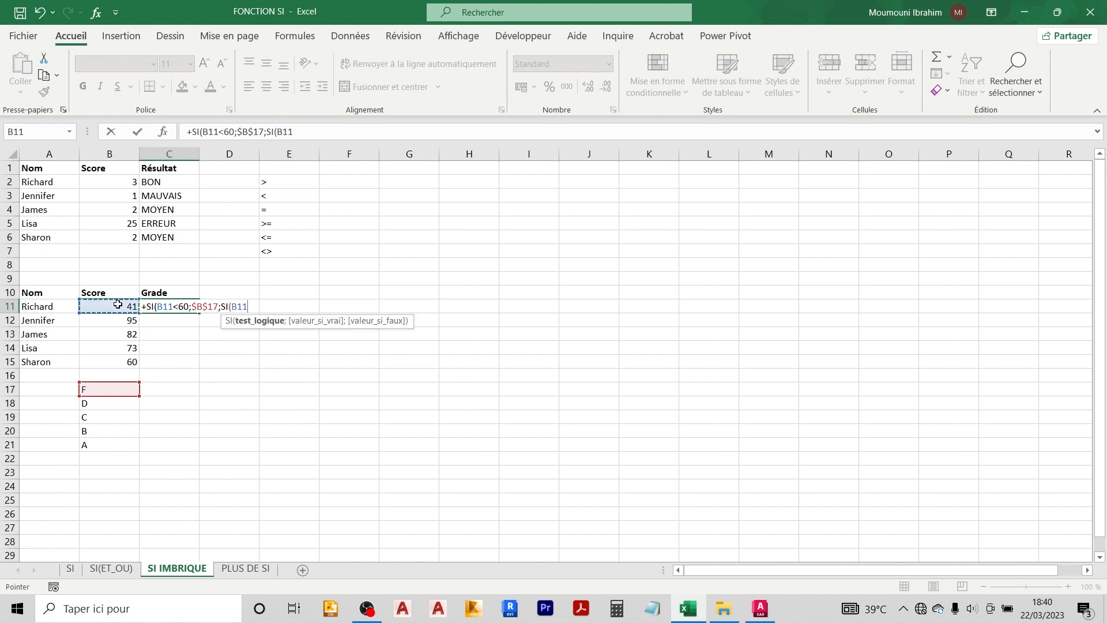
type("<70;")
left_click(101, 402)
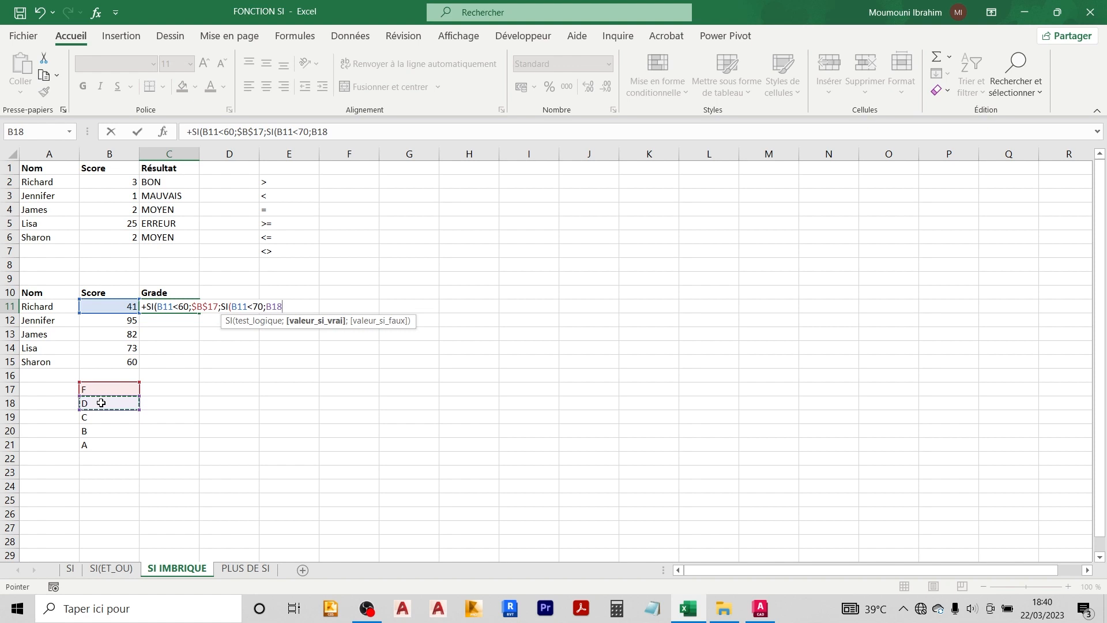
key("F4")
type(";")
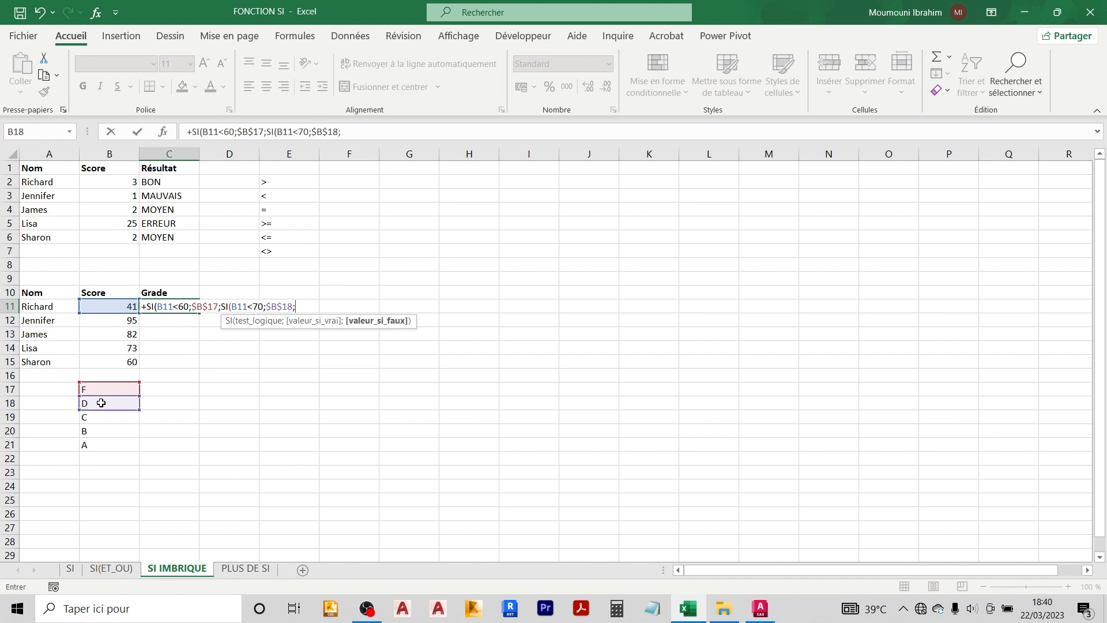
- Nest a third SI in the C11 formula that returns $B$19 when B11<80
type("SI(")
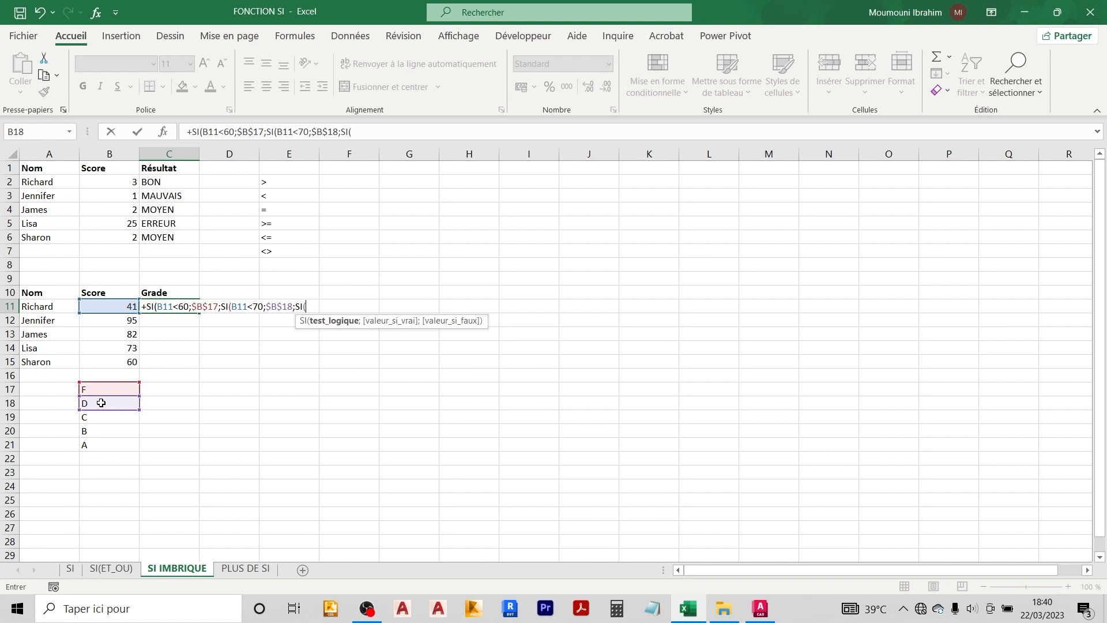
left_click(124, 306)
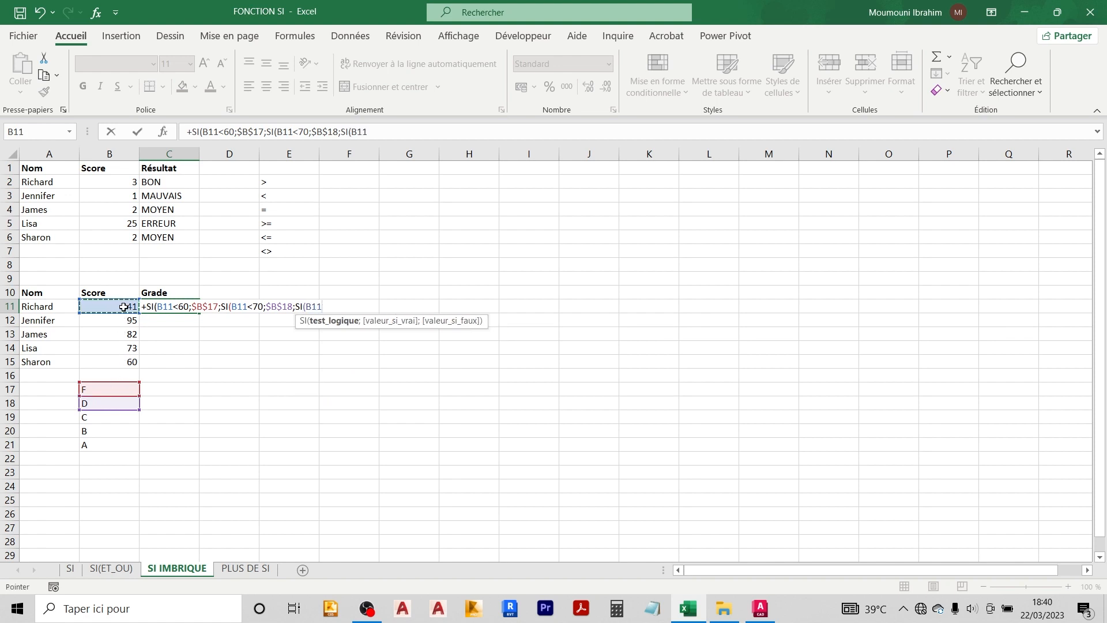
type("<80;")
left_click(121, 421)
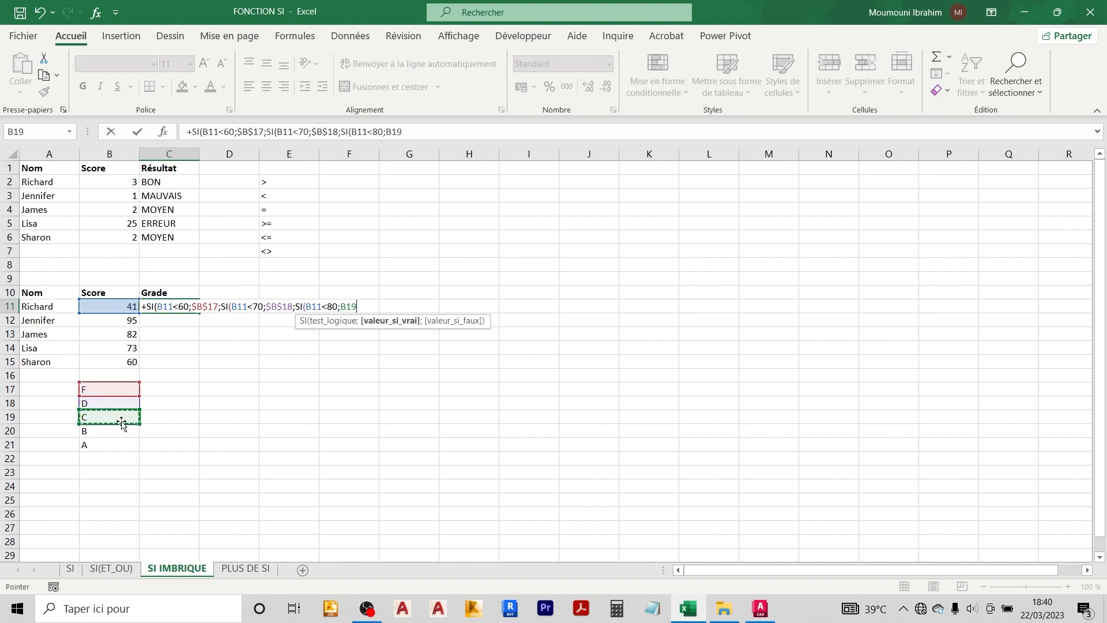
key("F4")
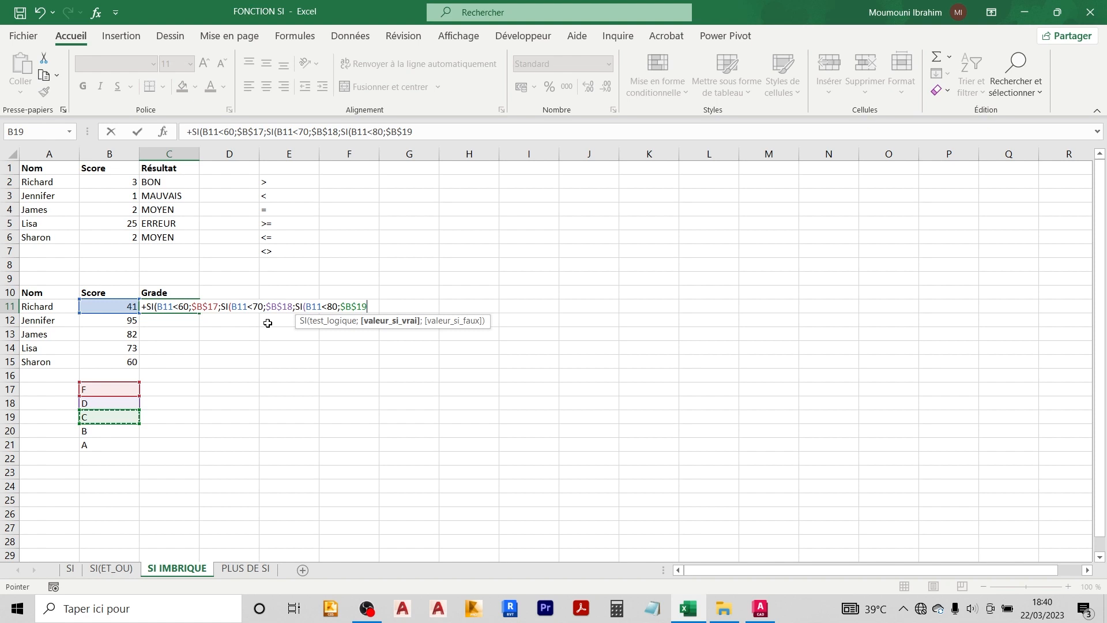
type(";")
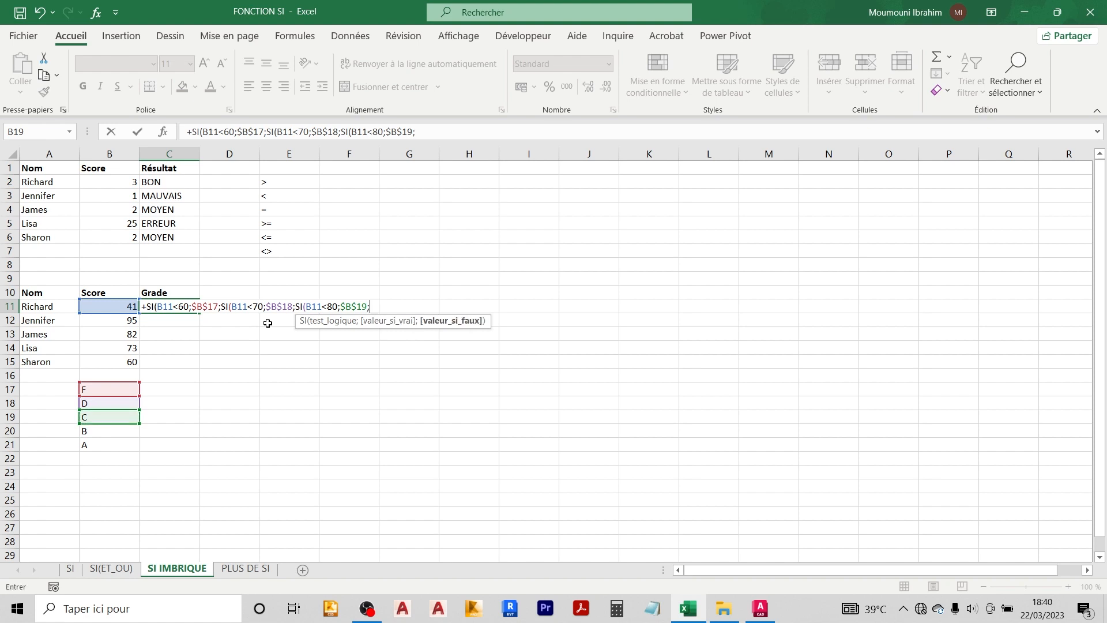
- Complete the C11 formula with a fourth SI returning B20 when B11<90 and otherwise "A", accepting the closing-parentheses correction
type("SI(")
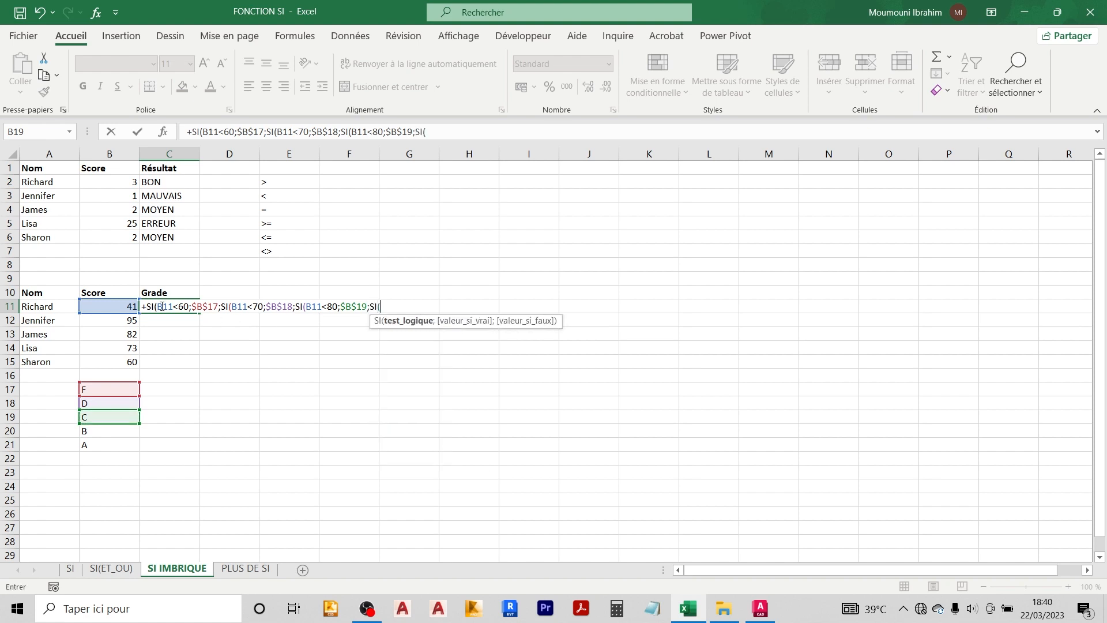
left_click(129, 309)
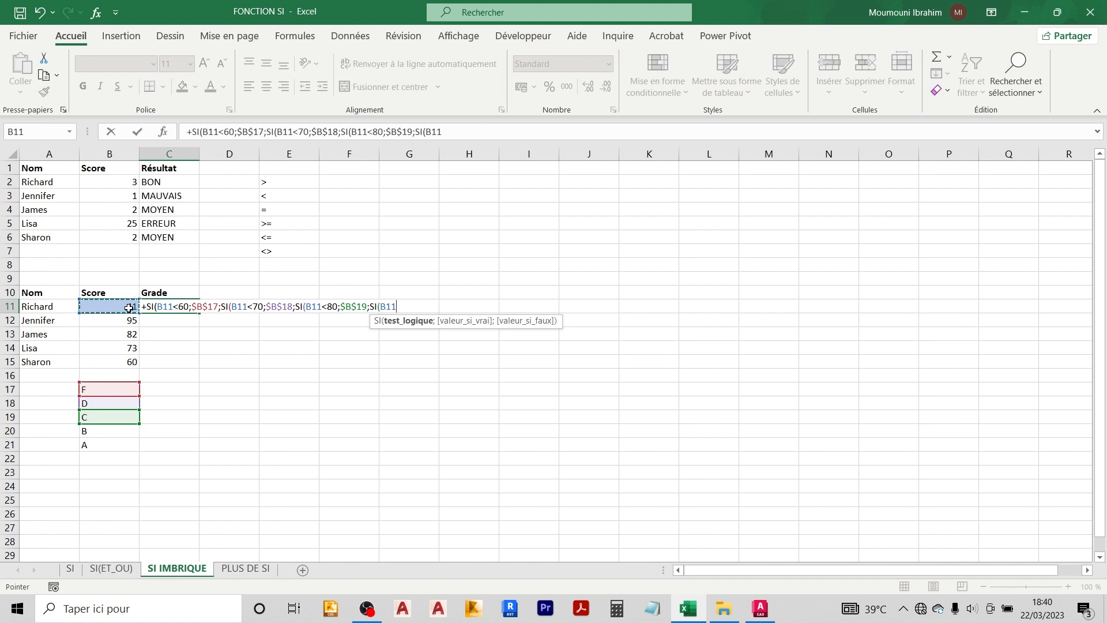
type("<90;")
left_click(115, 431)
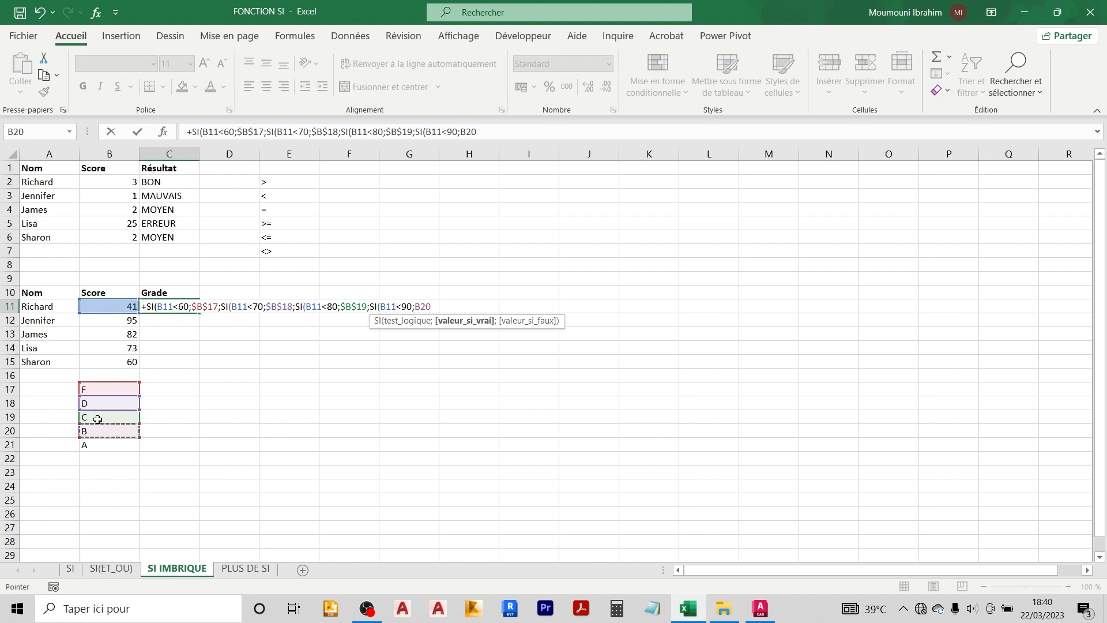
type(";")
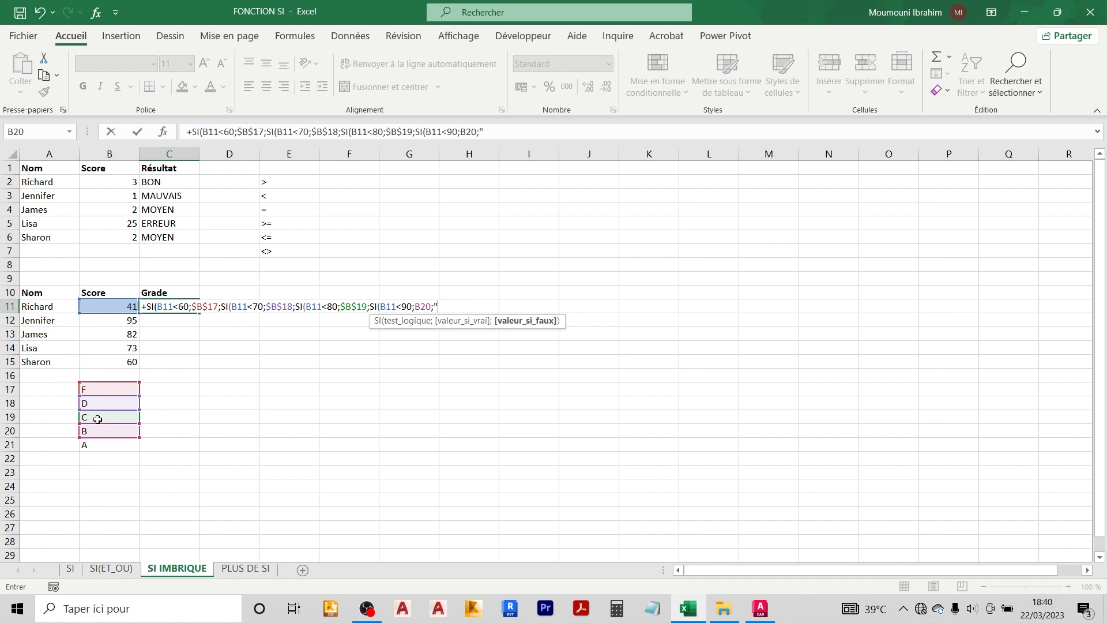
type("\"A\"")
key("Return")
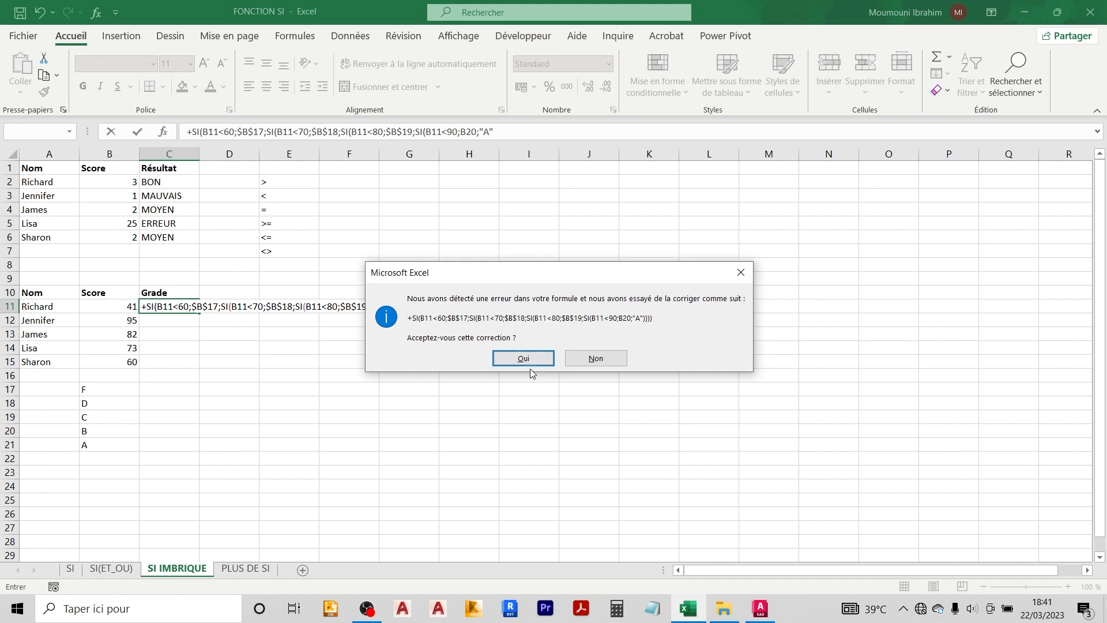
left_click(529, 363)
- Fill the grade formula from C11 down to C15
left_click(187, 310)
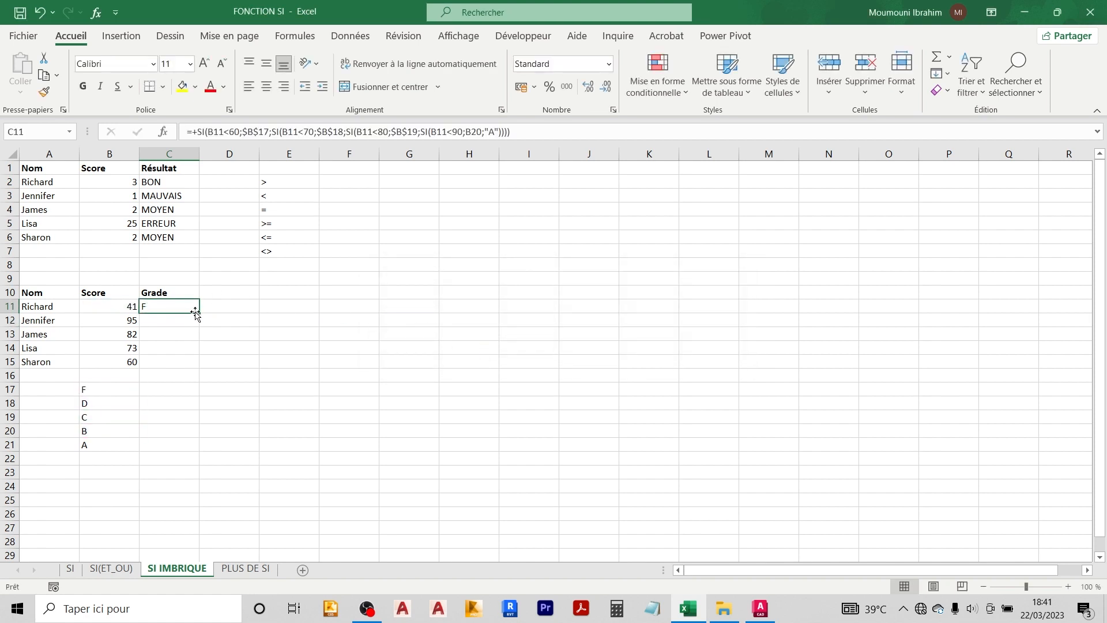
left_click_drag(194, 312, 196, 365)
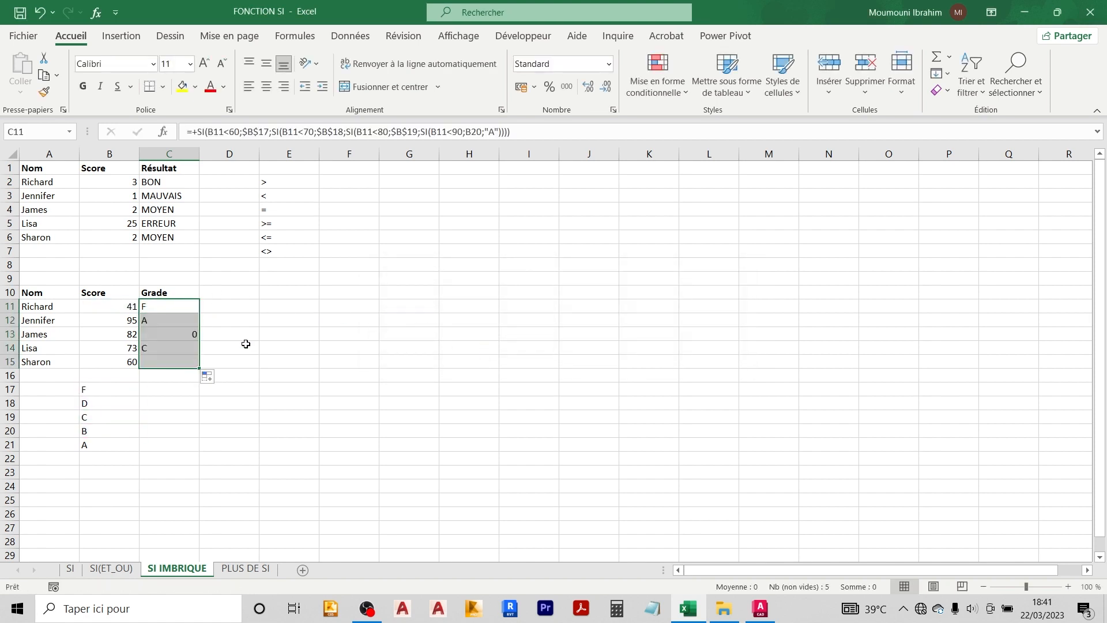
left_click(246, 344)
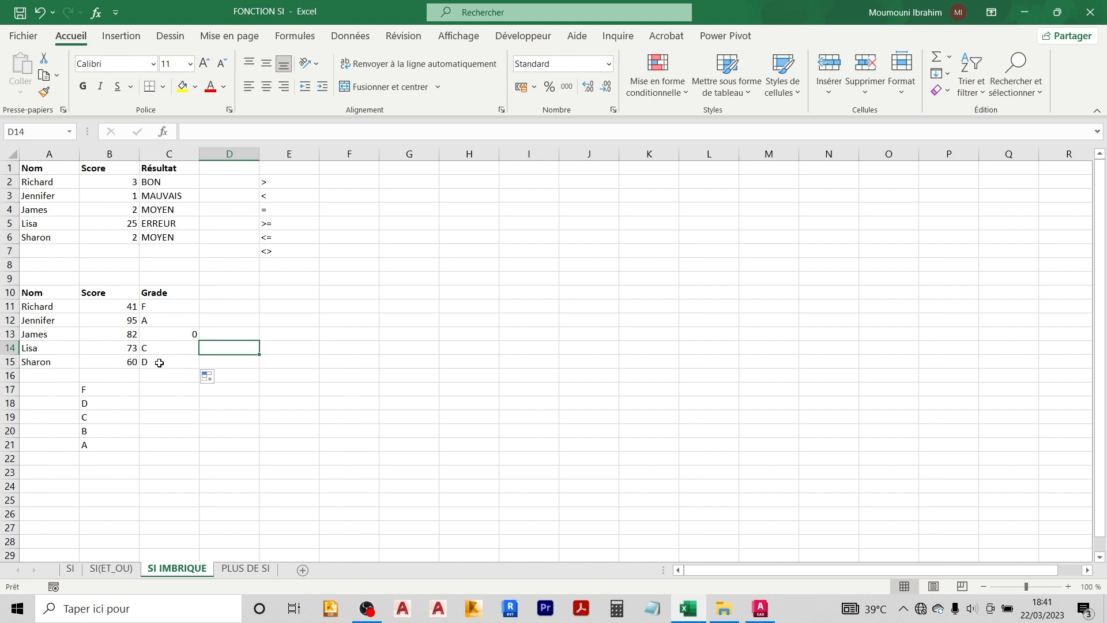
- Make the B20 reference in the C11 formula absolute as $B$20 and refill the formula down to C15
double_click(166, 309)
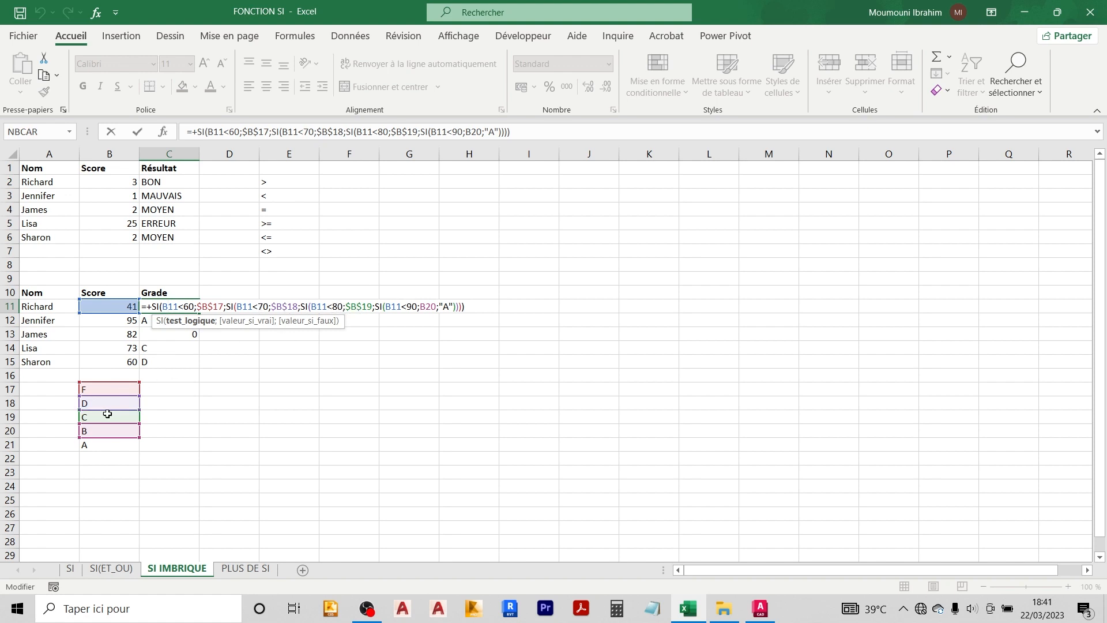
double_click(428, 307)
key("F4")
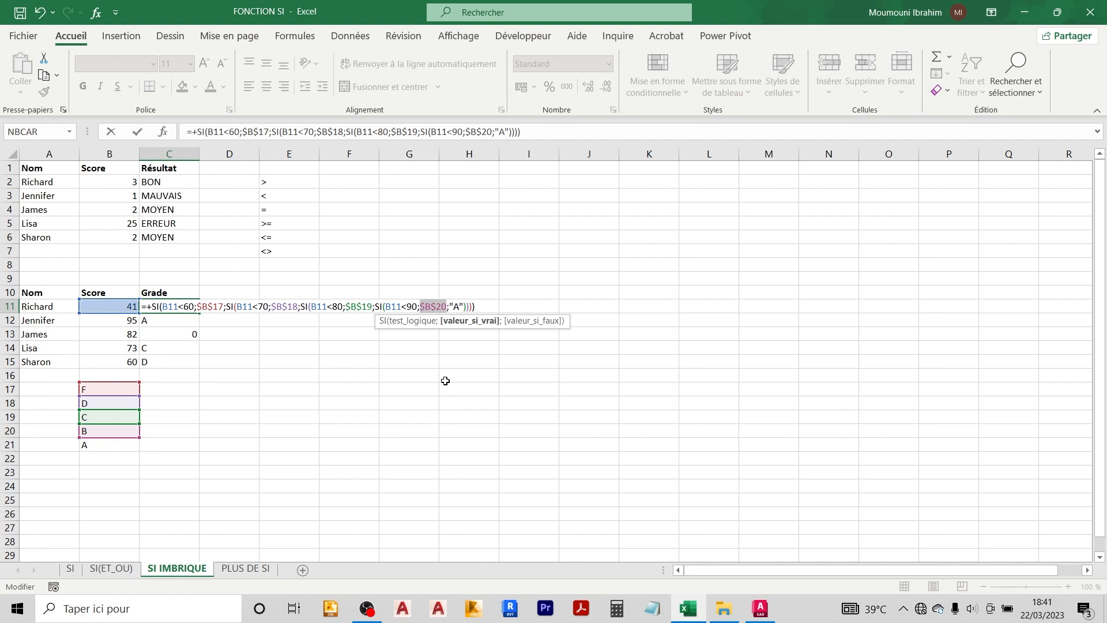
key("Return")
left_click(175, 306)
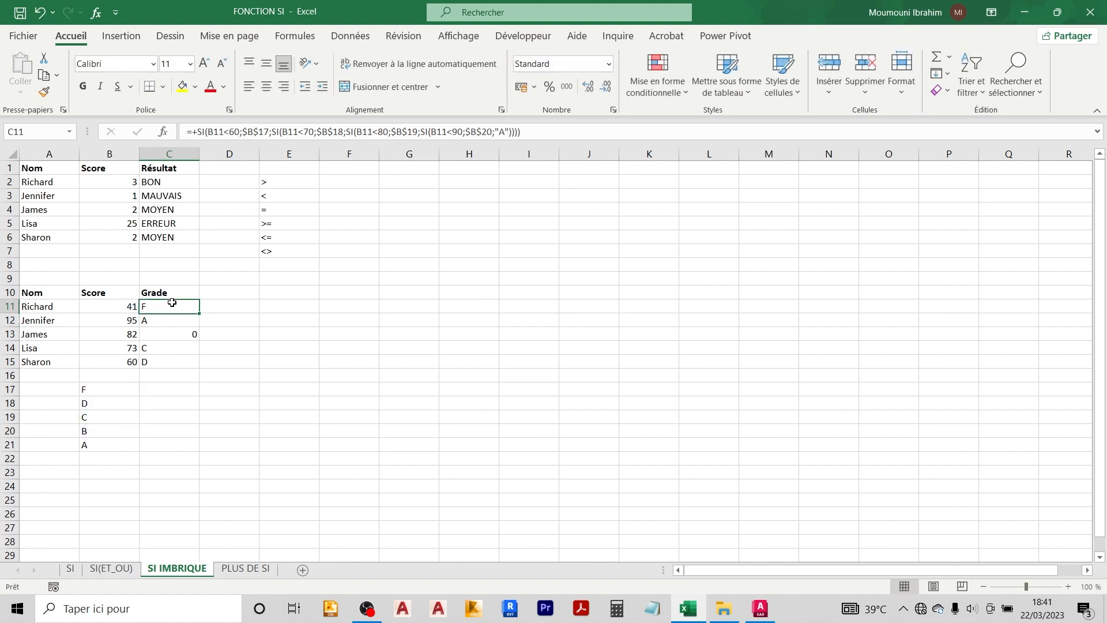
left_click_drag(199, 313, 200, 364)
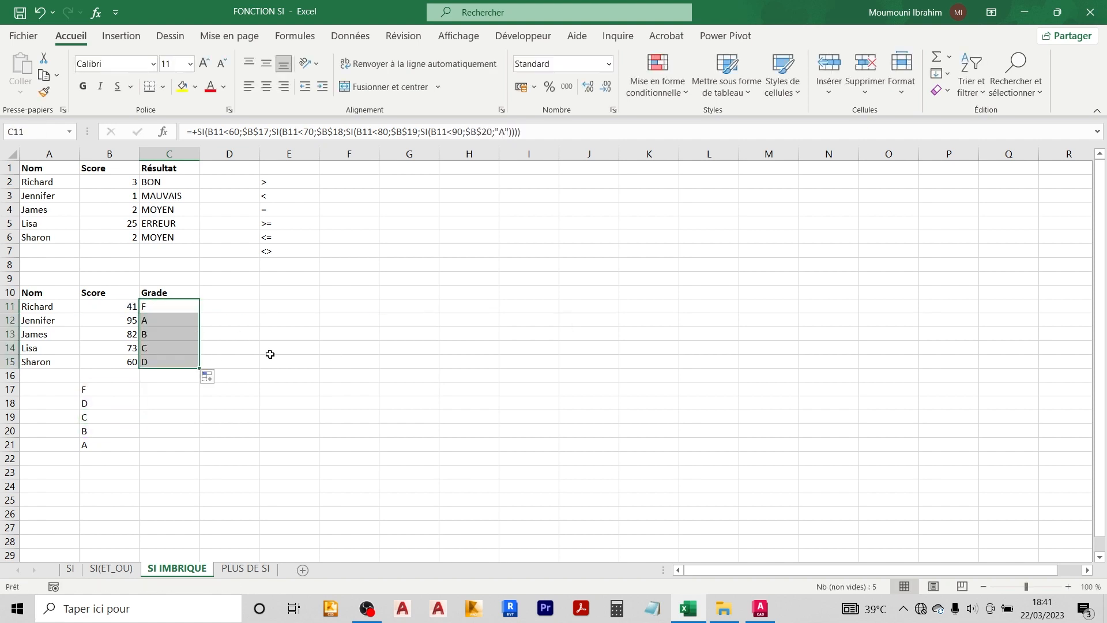
left_click(269, 353)
- Check the scores in B11 and B12 against their grades in C11 and C12
left_click(132, 309)
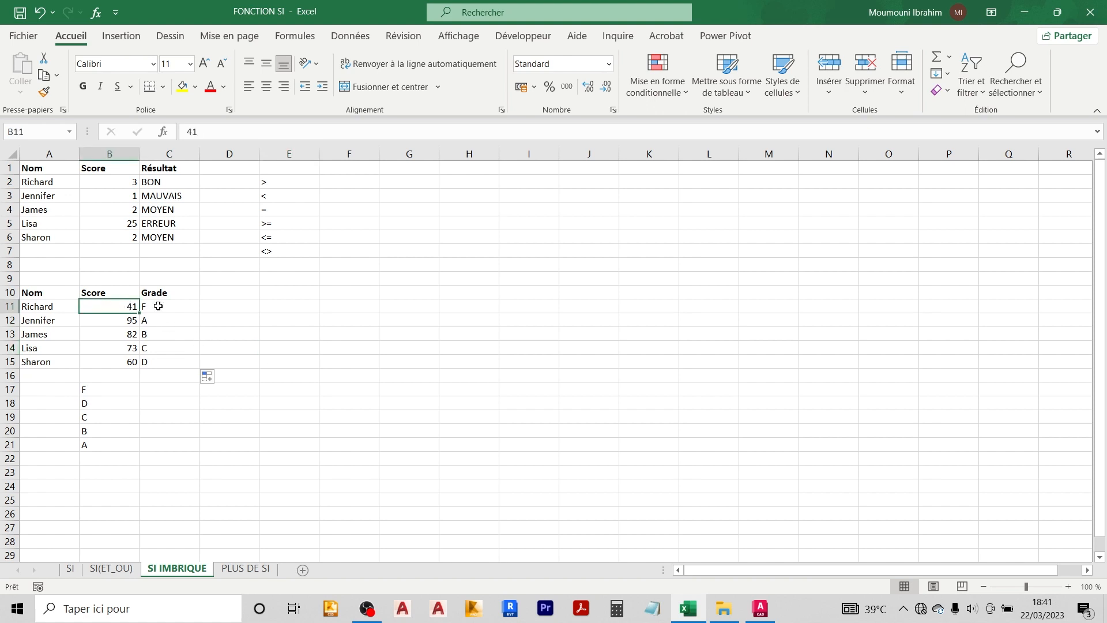
left_click(158, 306)
left_click(122, 320)
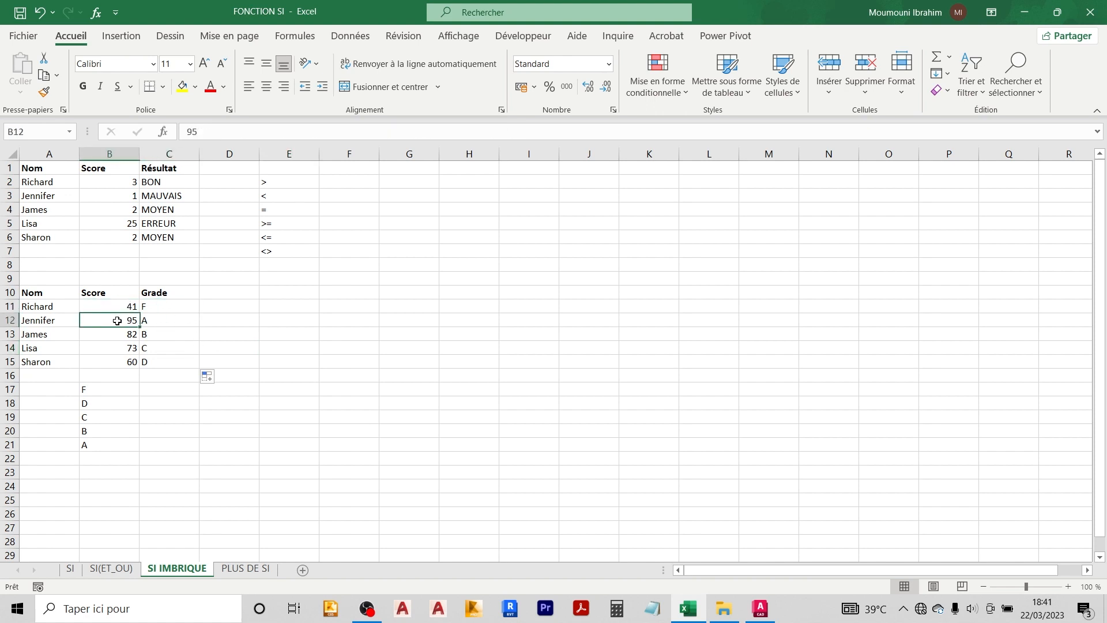
left_click(164, 319)
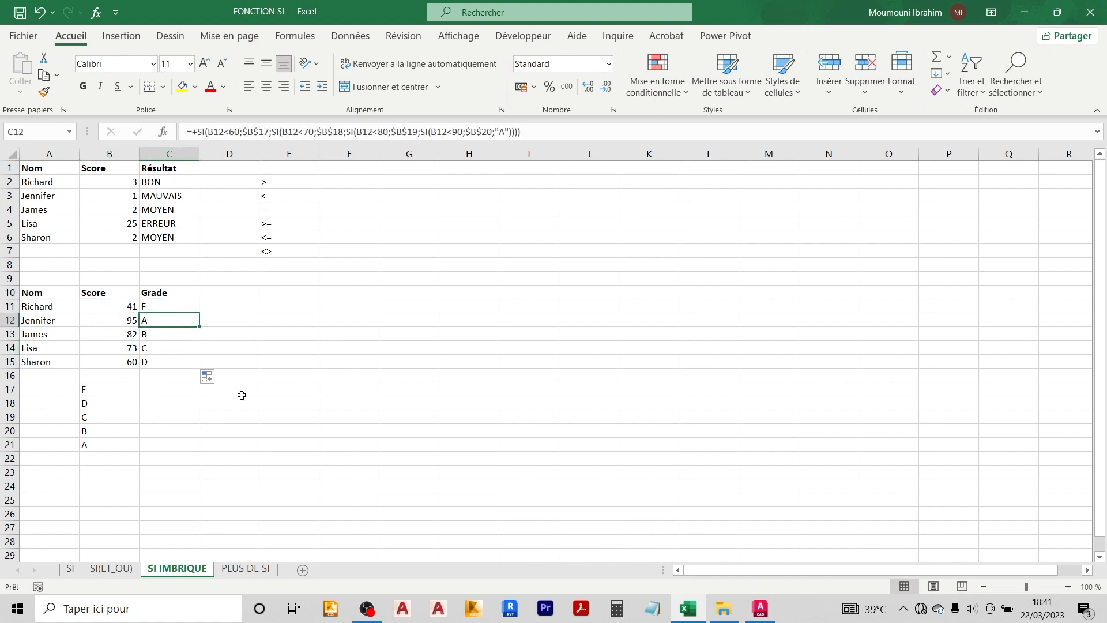
- On the PLUS DE SI sheet, start a SI formula in F2 with an ET test whose first condition is E2>100
key("ctrl+Page_Down")
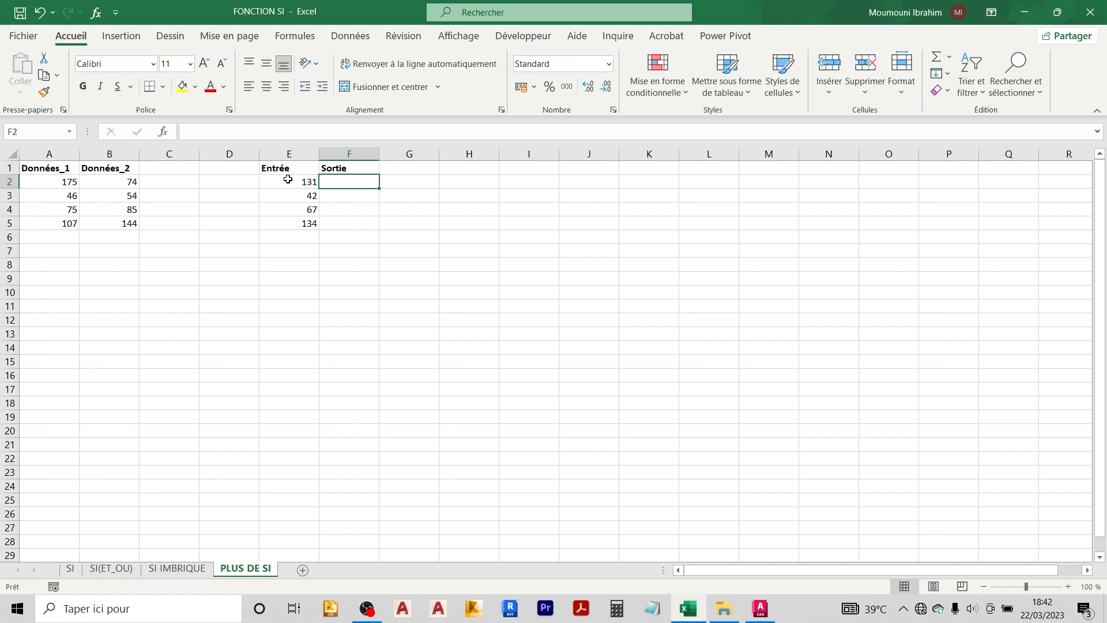
type("+S")
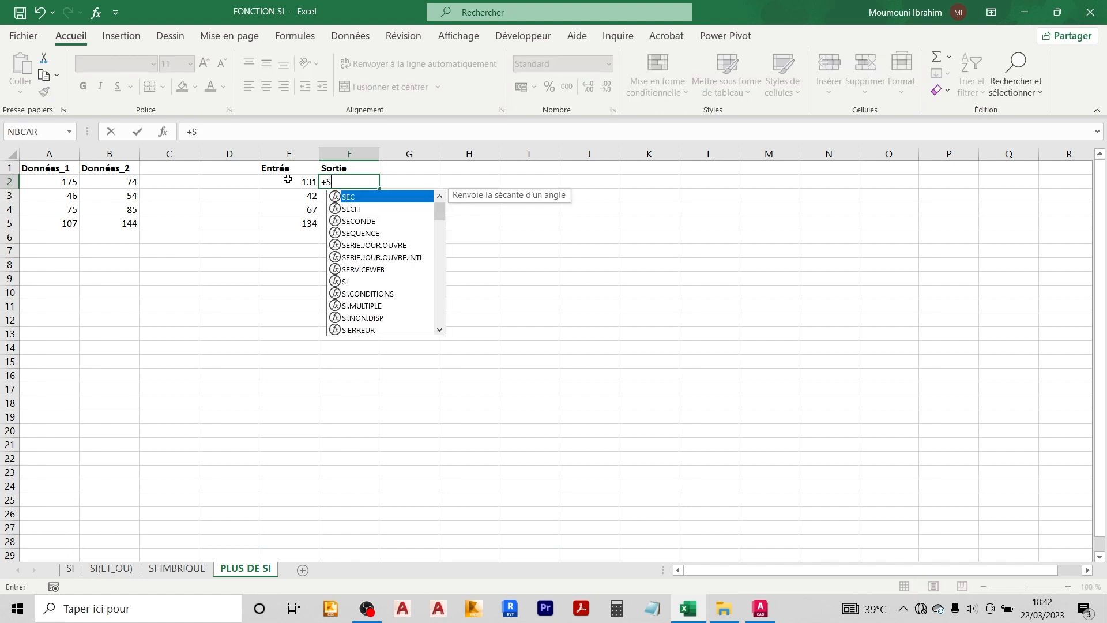
type("I(")
left_click(289, 181)
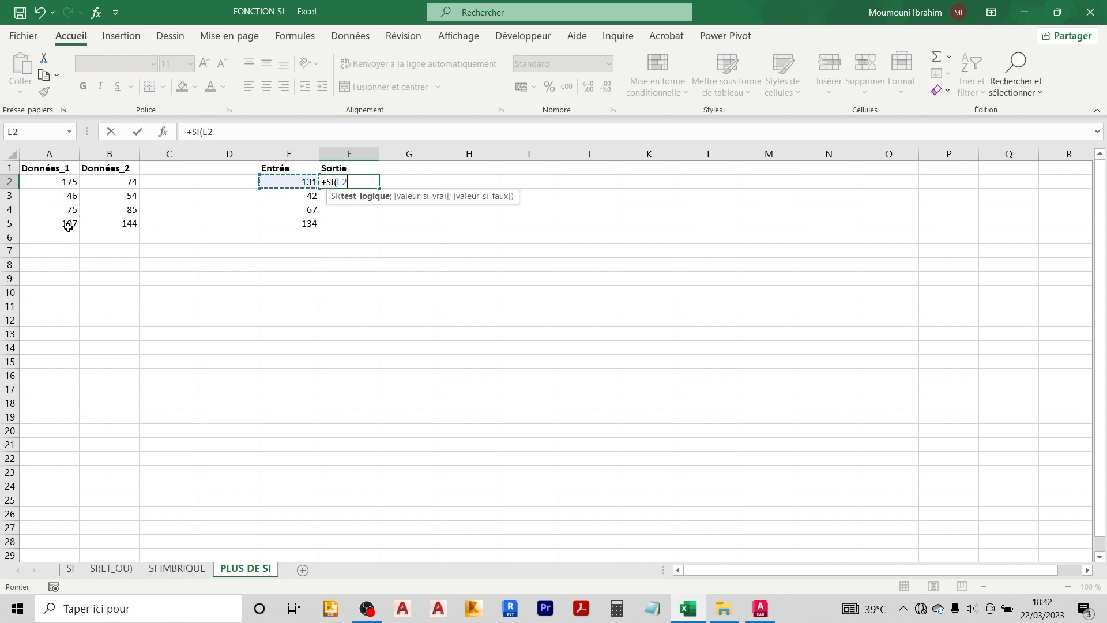
key("BackSpace")
key("BackSpace")
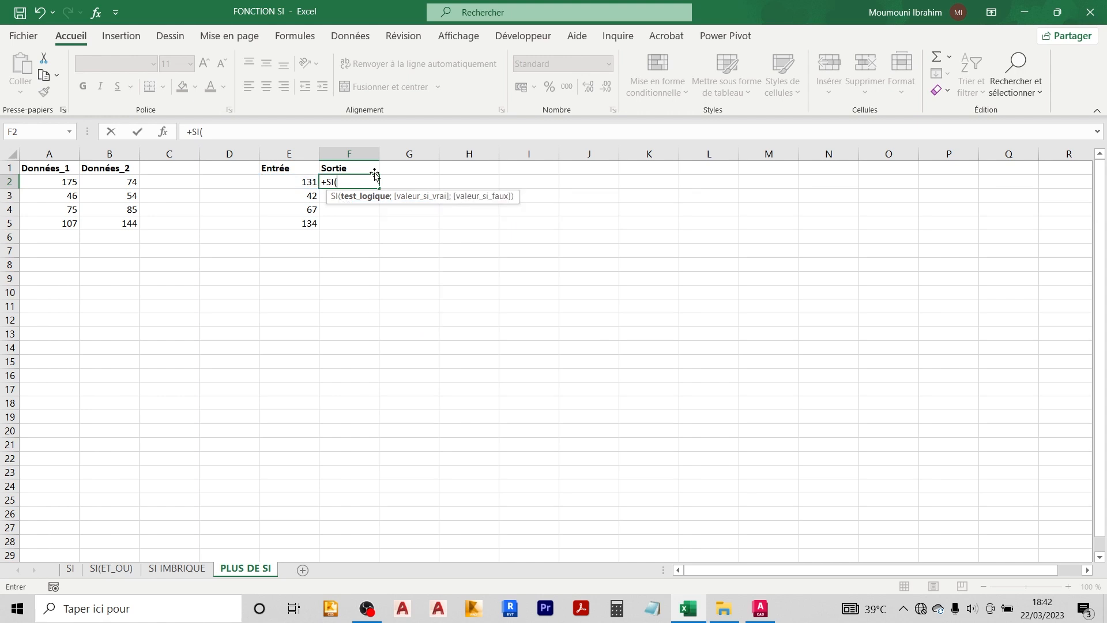
type("ET(")
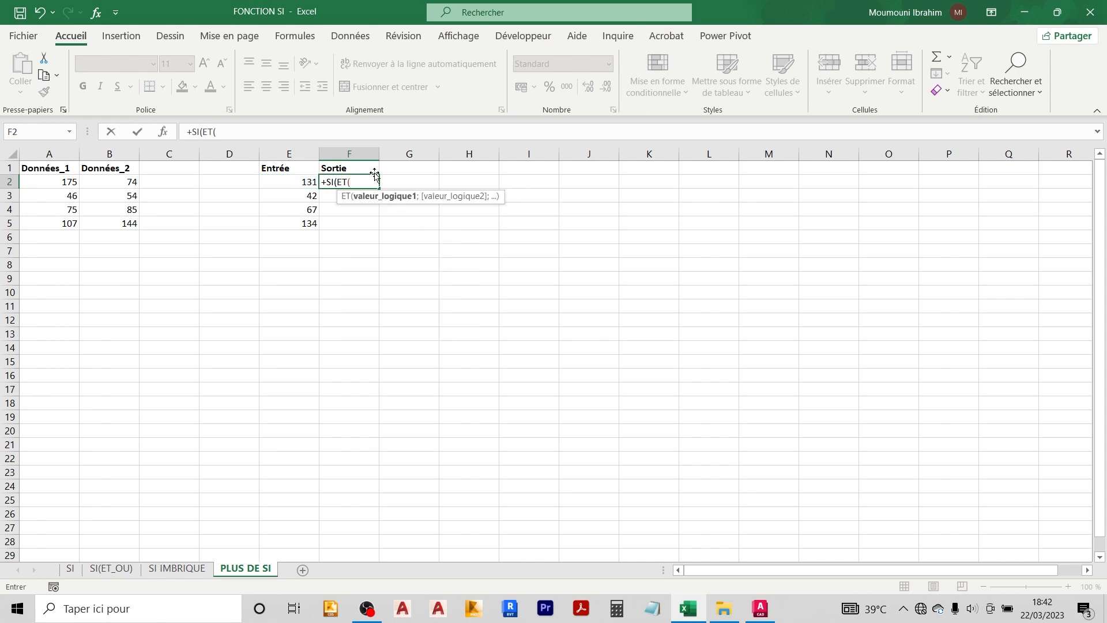
left_click(296, 184)
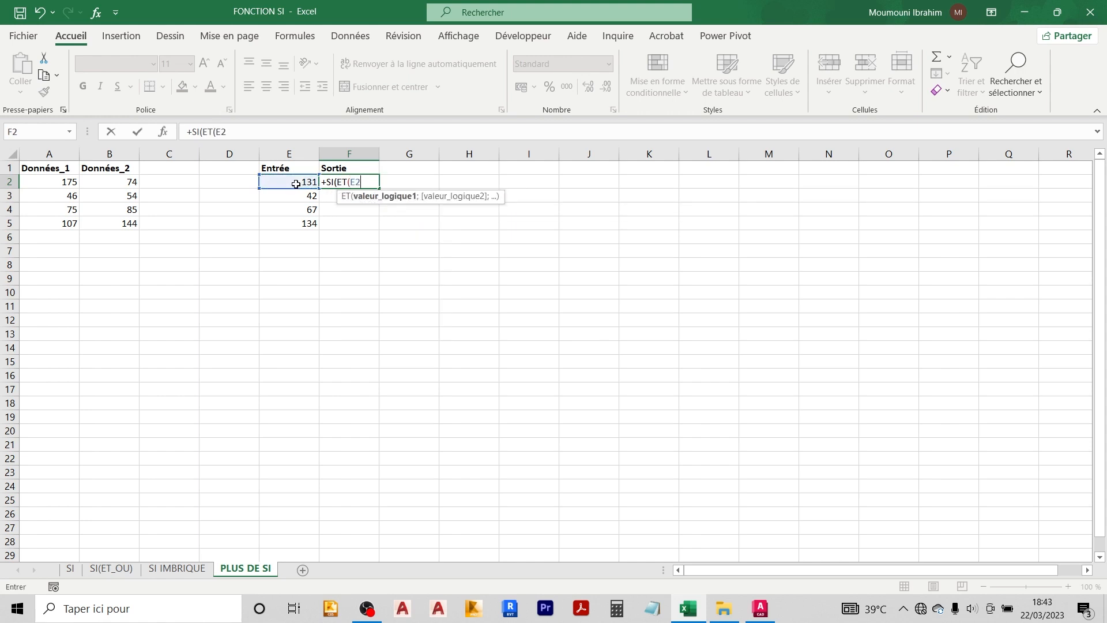
type(">100;")
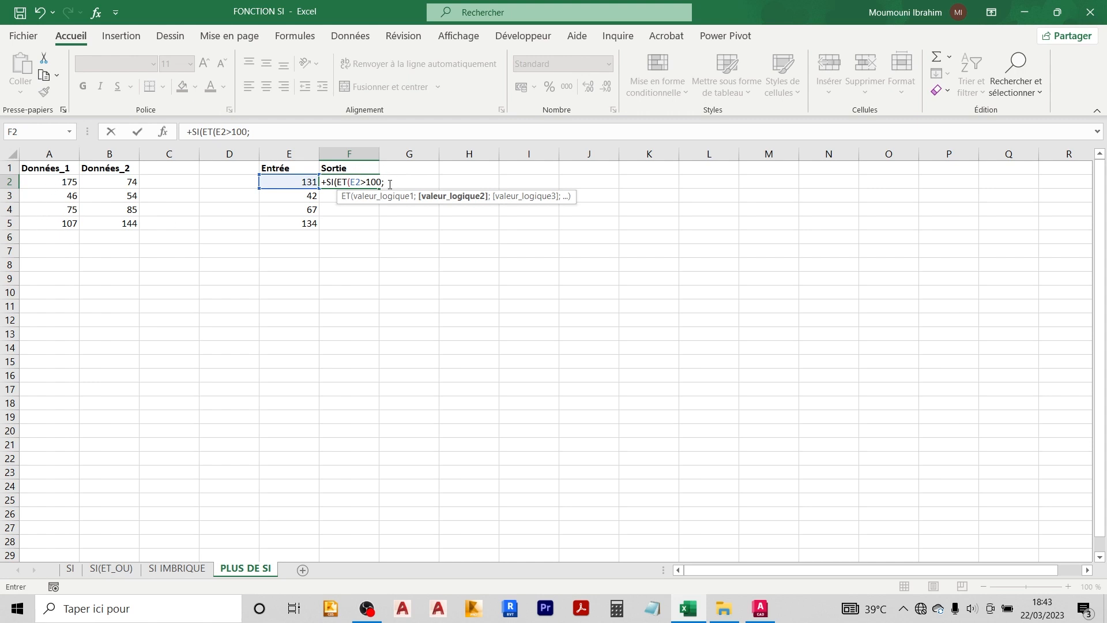
- Add MOYENNE(A2:A5)>100 as the second ET condition in the F2 formula and close the ET test
type("MOYENNE(")
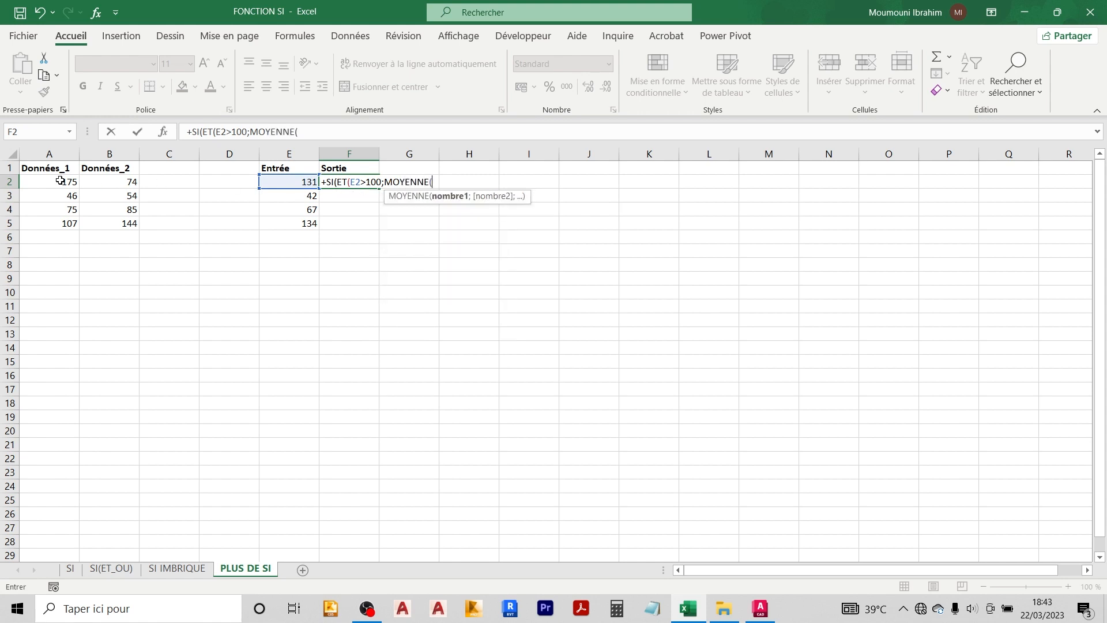
left_click_drag(62, 182, 59, 222)
type(")")
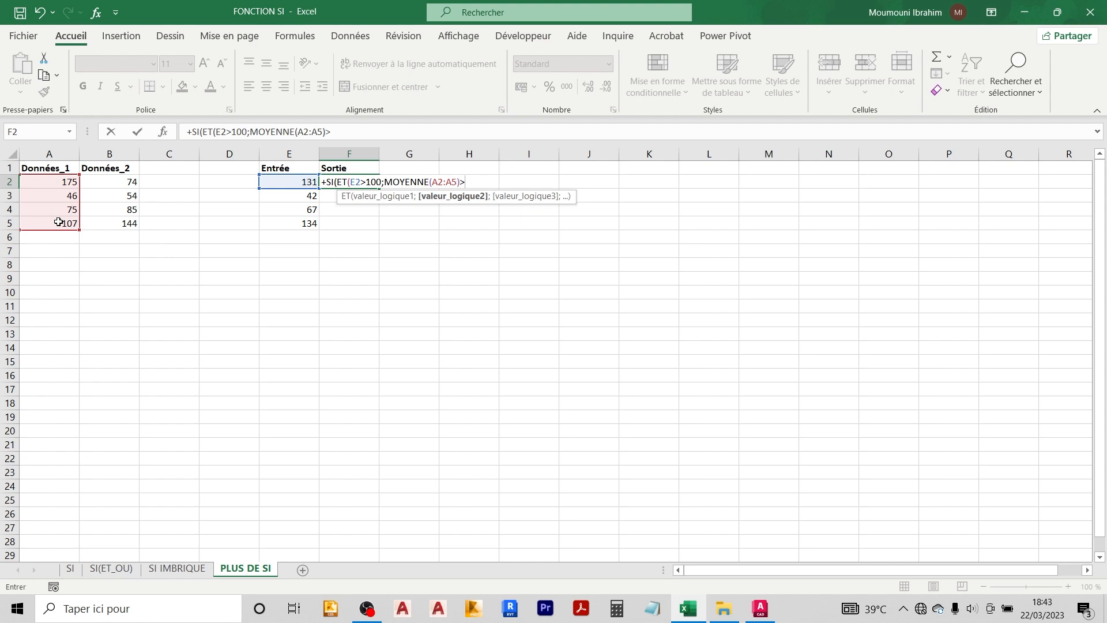
type(">100)")
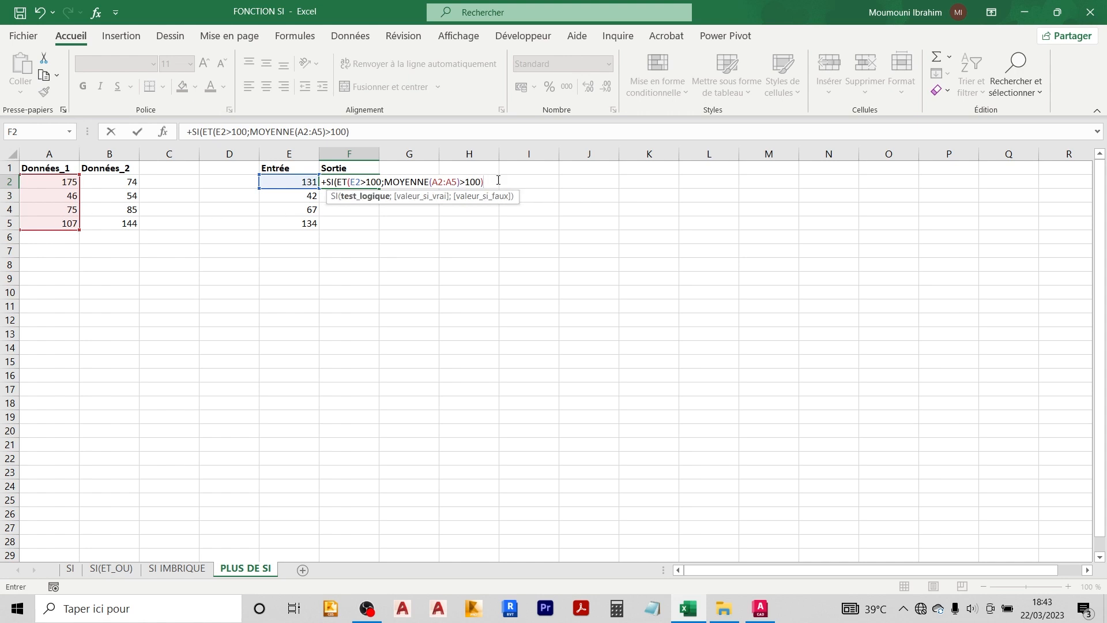
type(";")
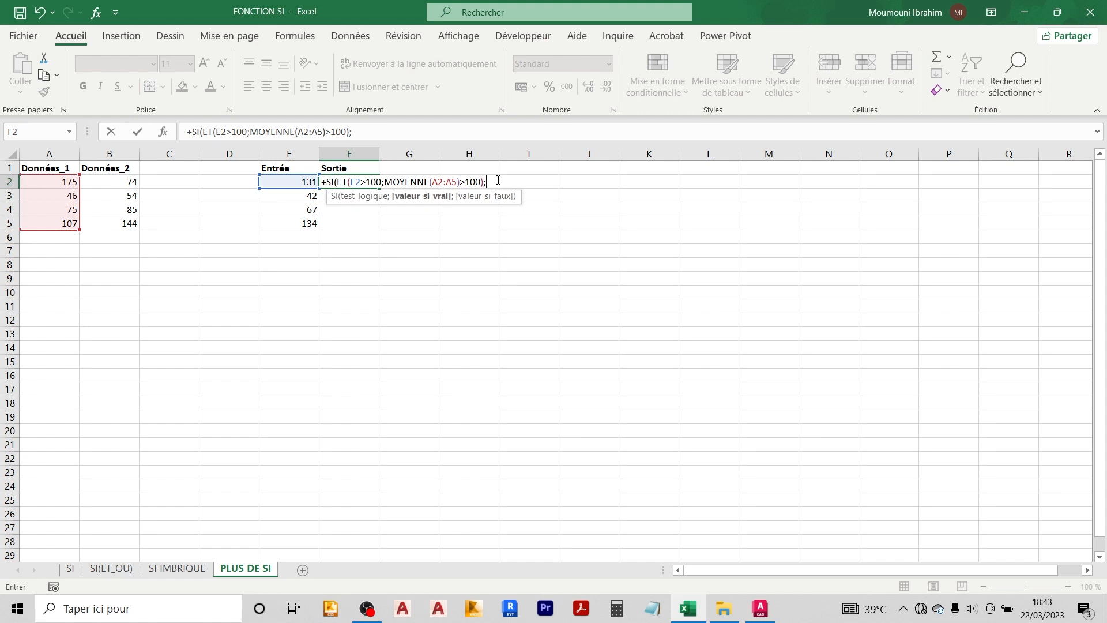
- Complete the F2 formula with SOMME(B2:B5) if true and "" if false, accepting the closing-parenthesis correction
type("SOMME(")
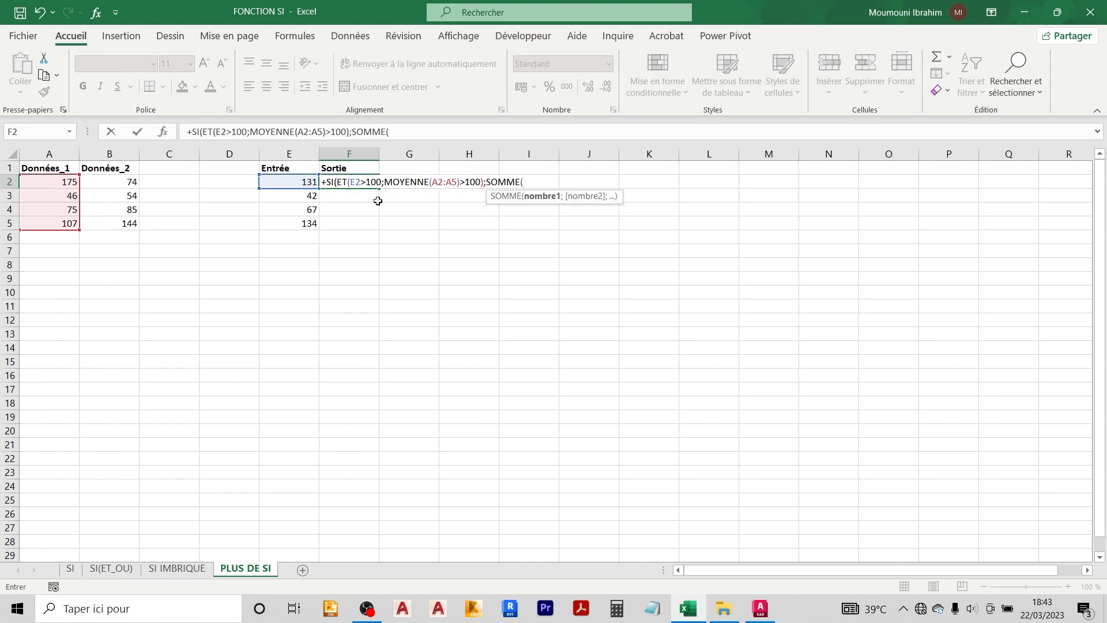
left_click_drag(111, 181, 111, 223)
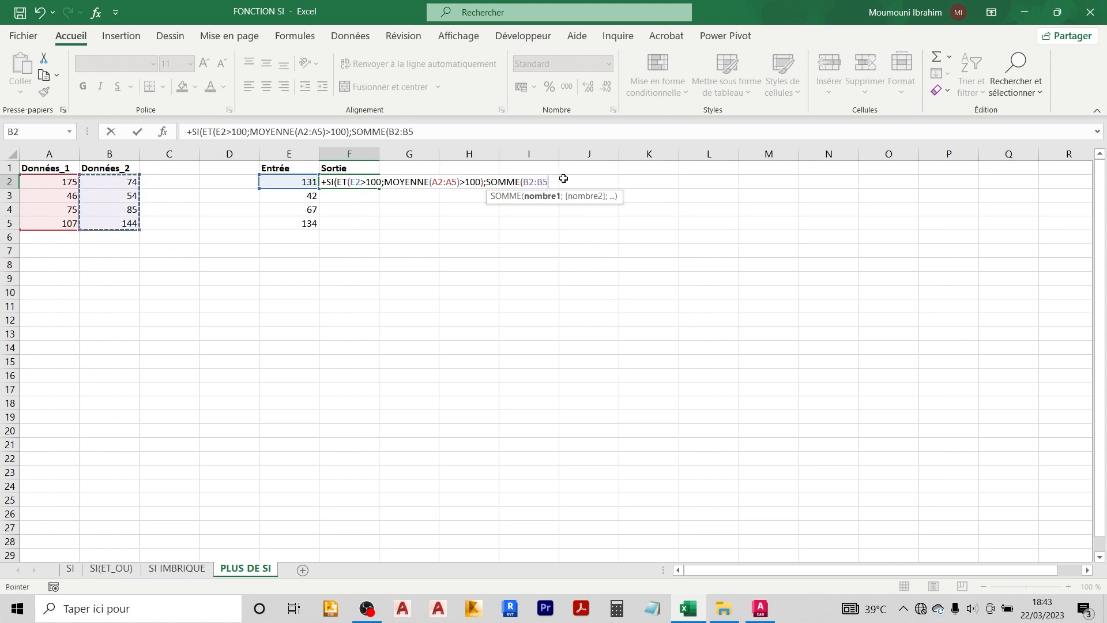
type(");")
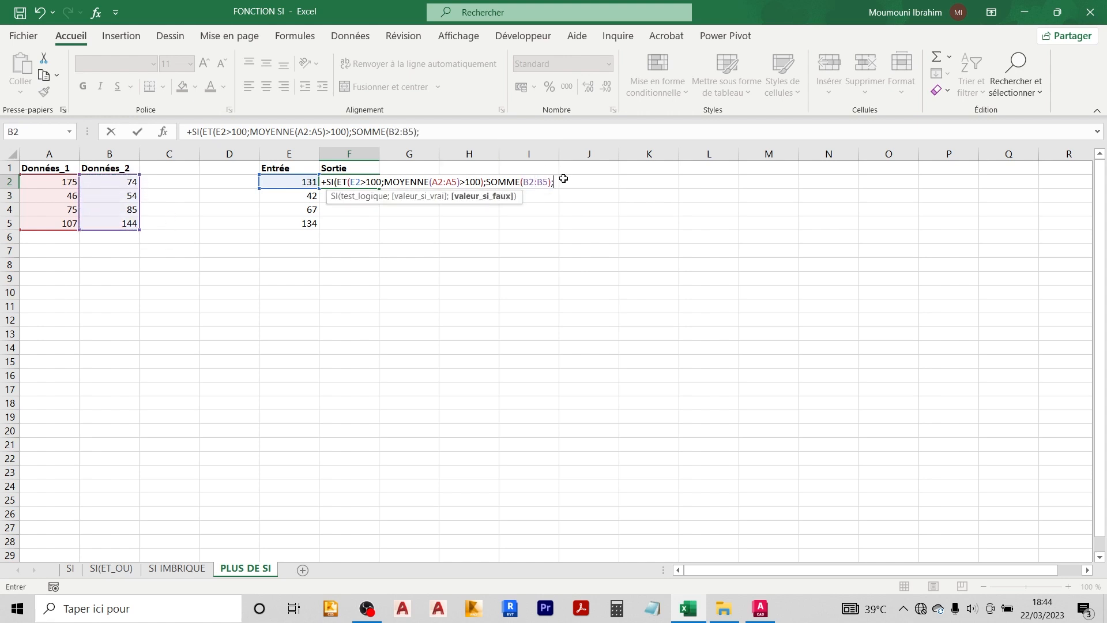
type("\"\"")
key("Return")
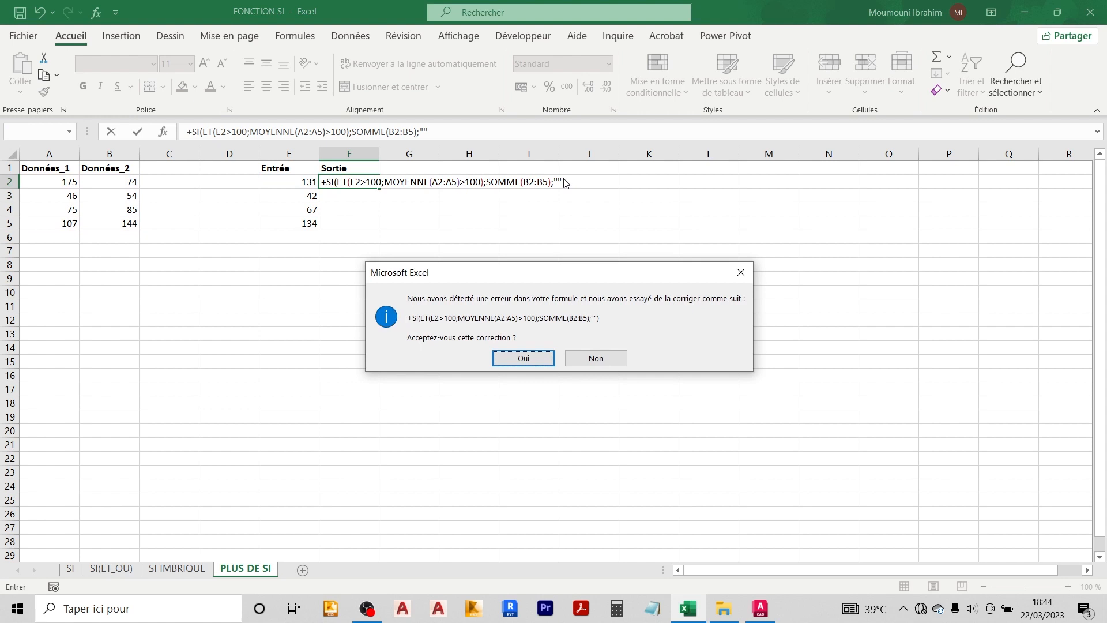
left_click(536, 359)
- Fill the Sortie formula from F2 down to F5
left_click(368, 183)
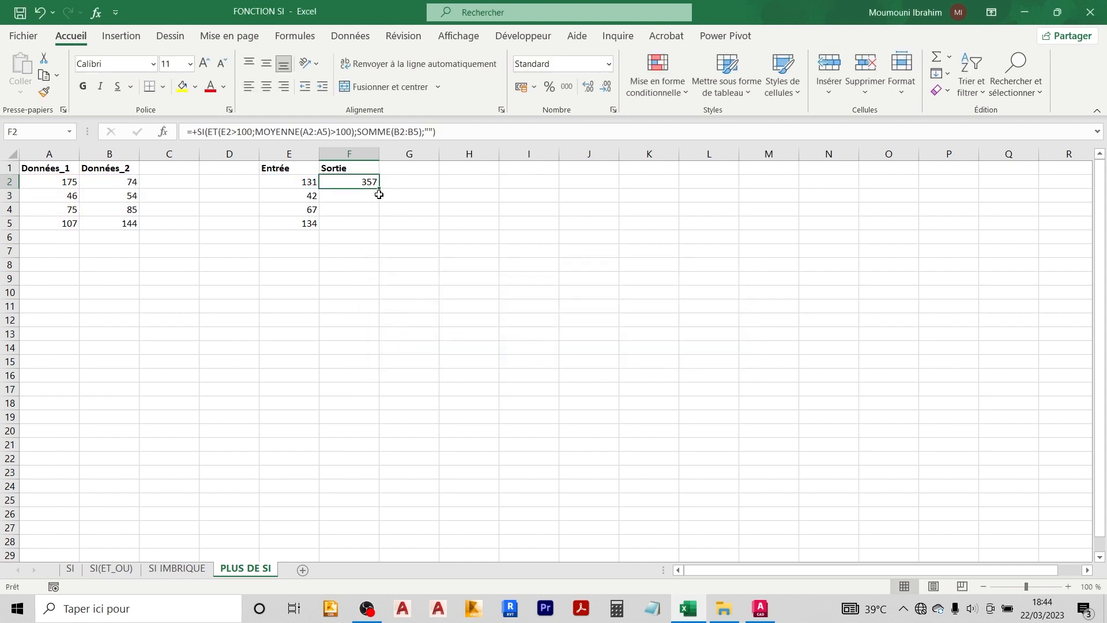
left_click_drag(379, 194, 378, 227)
left_click(459, 233)
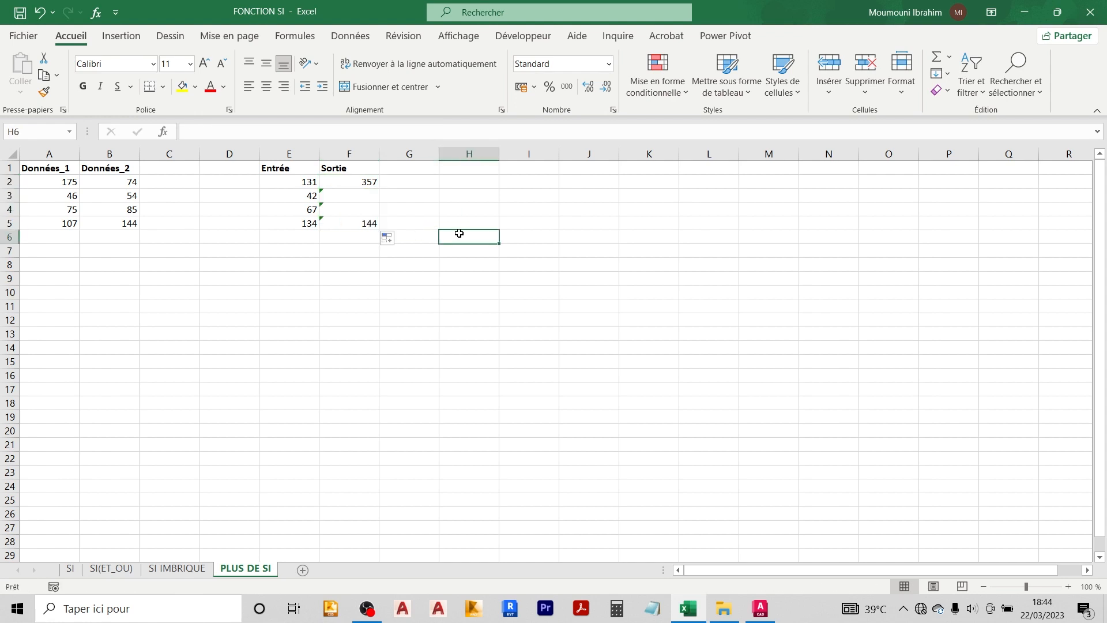
- Check the formula in F2 against the Entrée values in E2 and E5
left_click(332, 181)
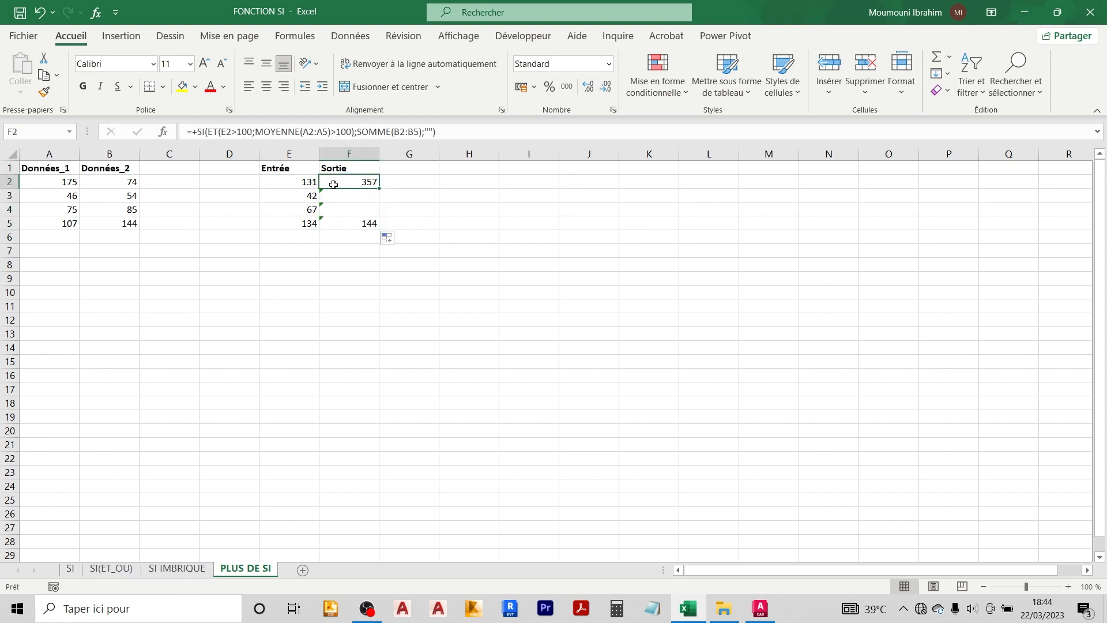
left_click(302, 182)
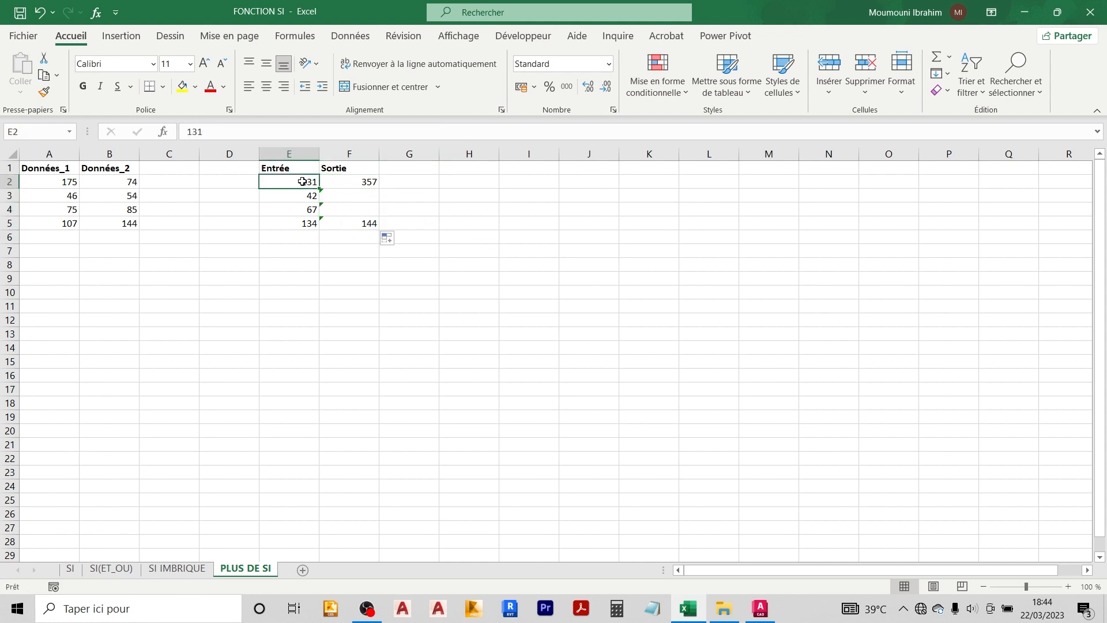
left_click(294, 224, "ctrl")
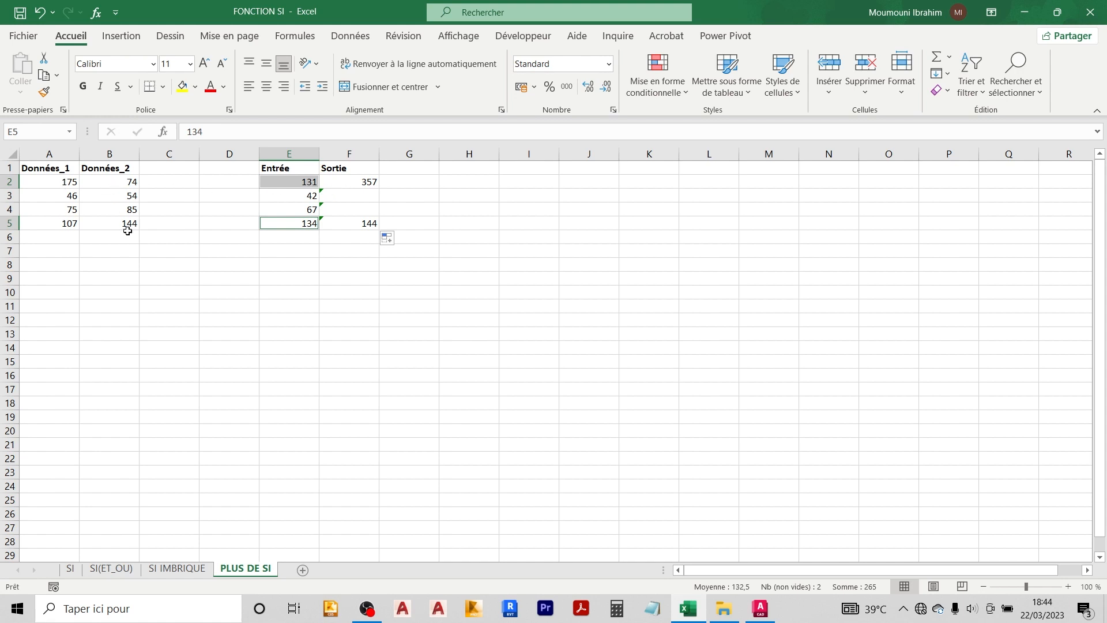
- Correct the F5 formula so MOYENNE uses A2:A5 and SOMME uses B2:B5
double_click(366, 224)
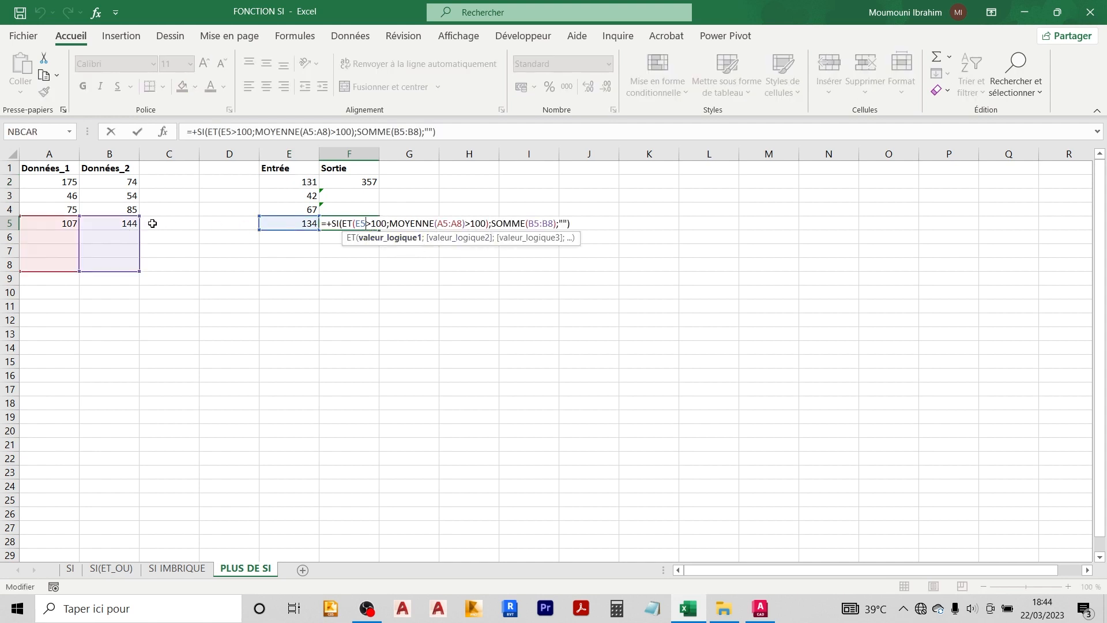
left_click_drag(58, 217, 57, 176)
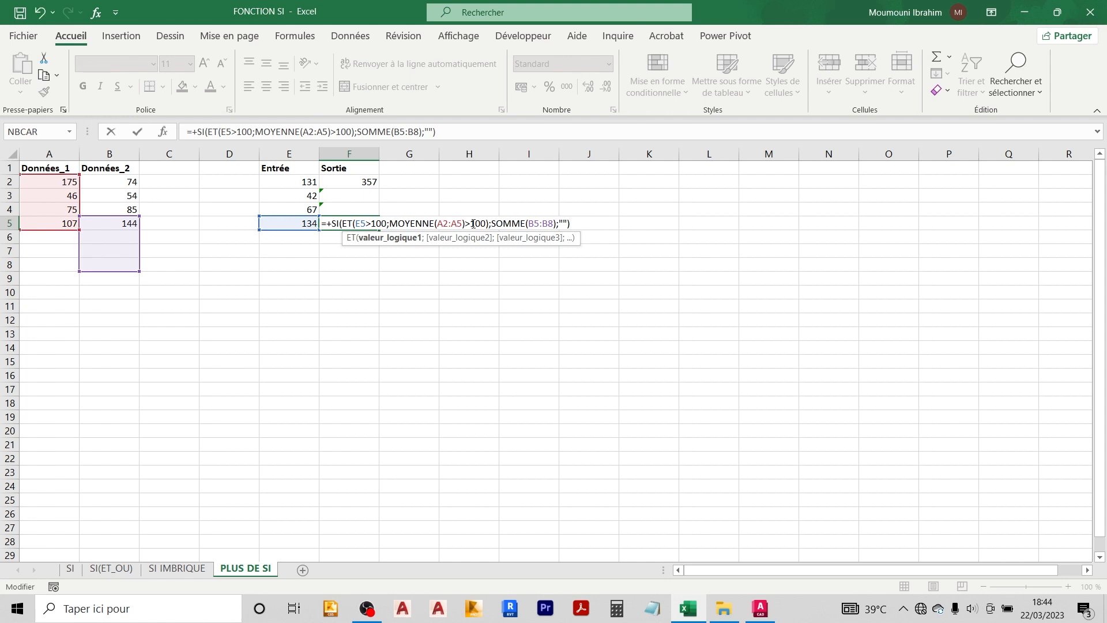
double_click(544, 224)
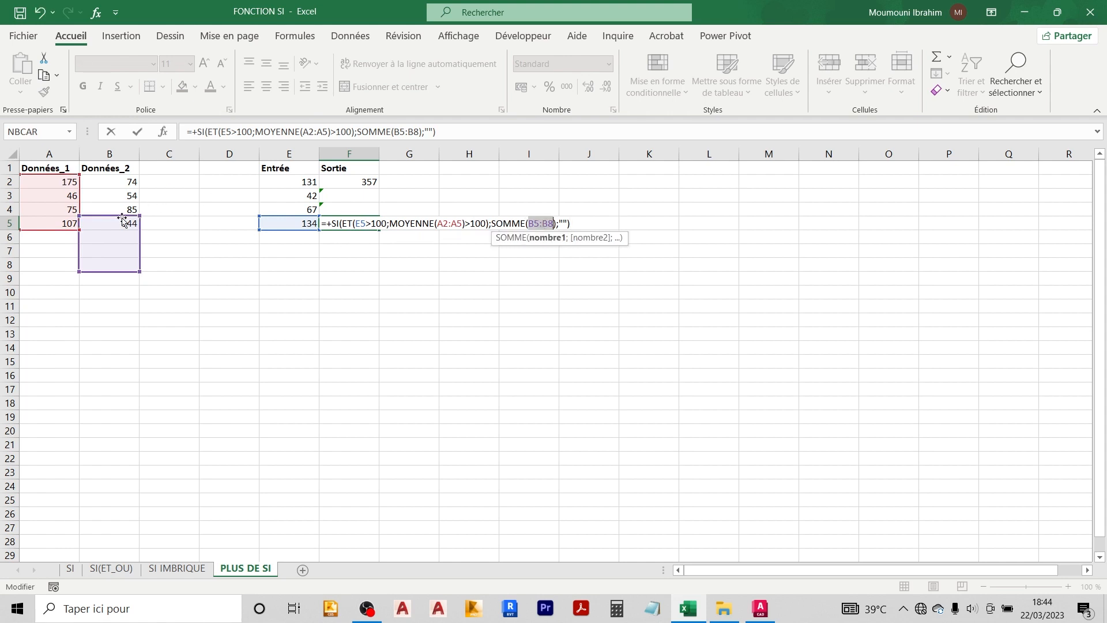
left_click_drag(123, 219, 122, 177)
key("Return")
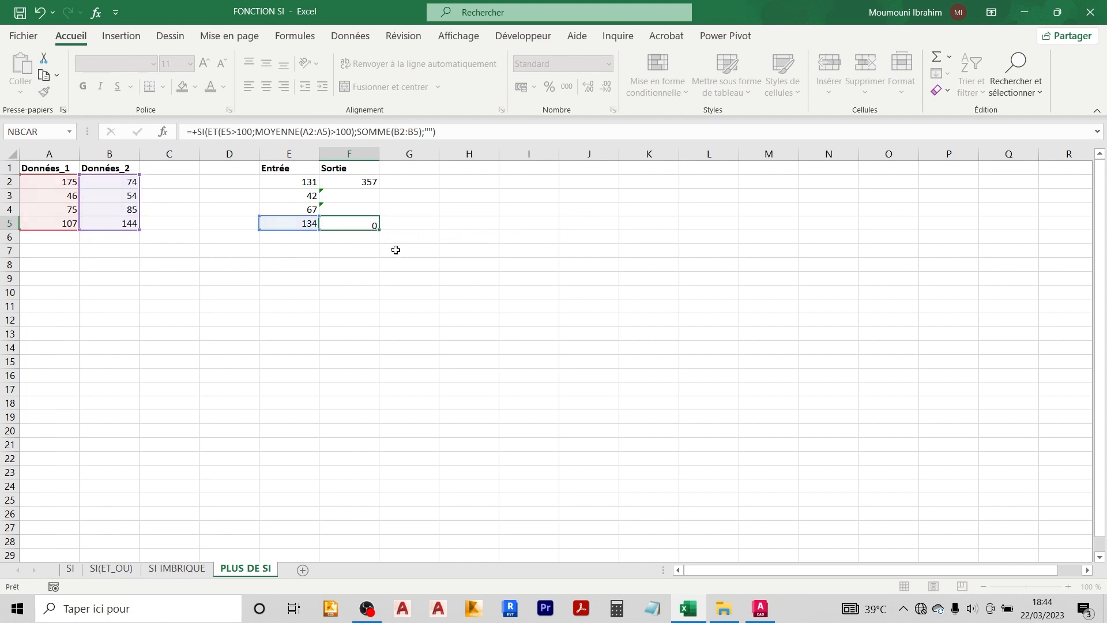
- Correct the F3 formula so MOYENNE uses A2:A5 and SOMME uses B2:B5
double_click(332, 196)
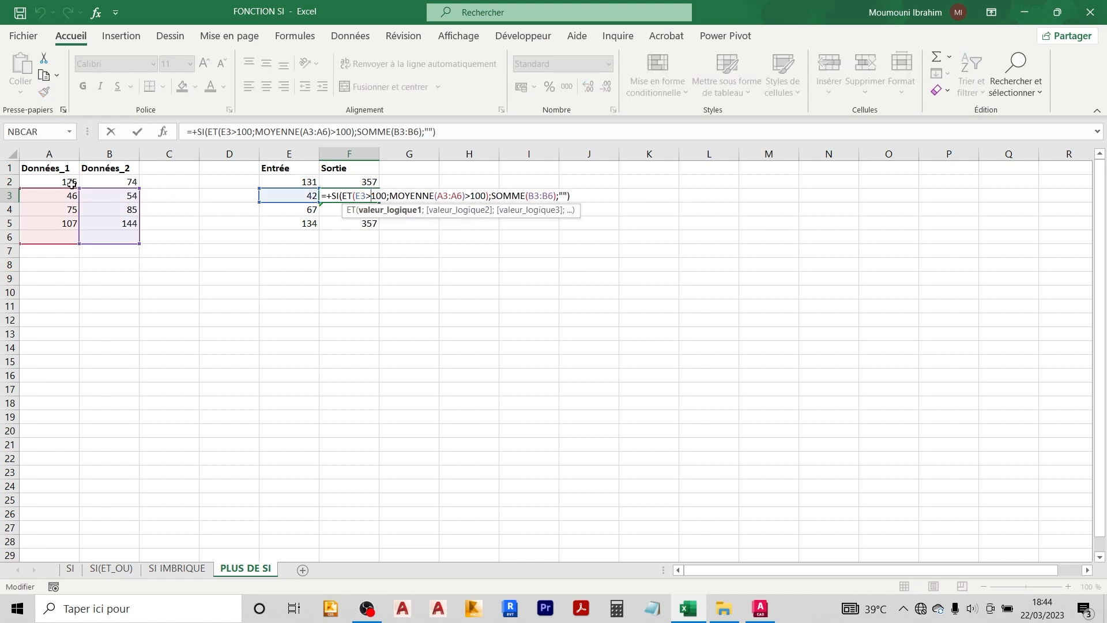
left_click_drag(69, 189, 109, 175)
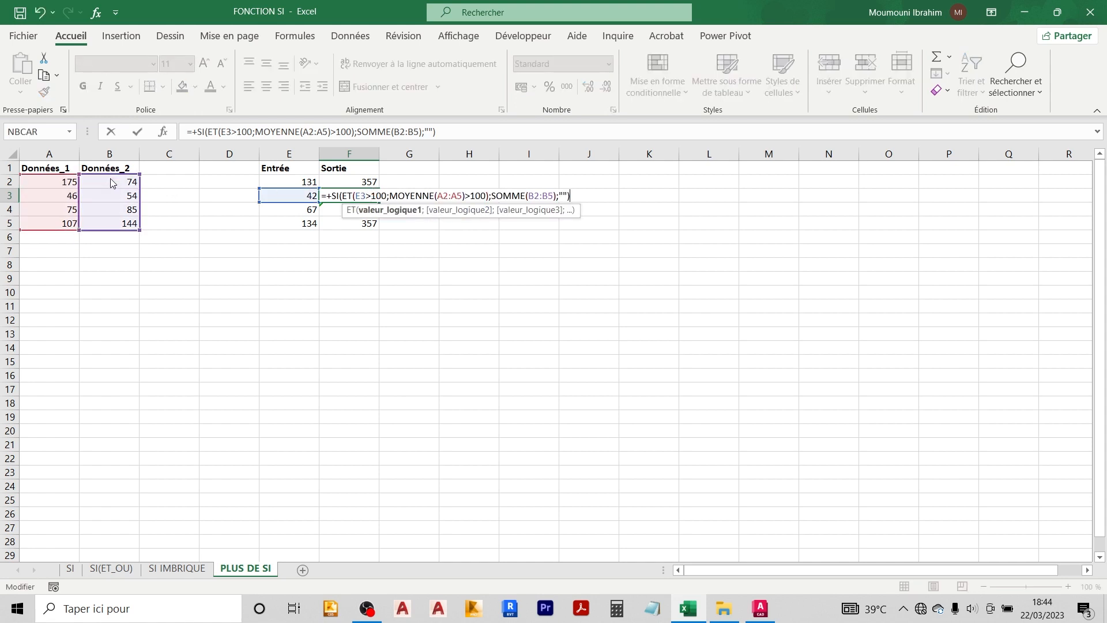
type("µ")
key("Return")
key("Return")
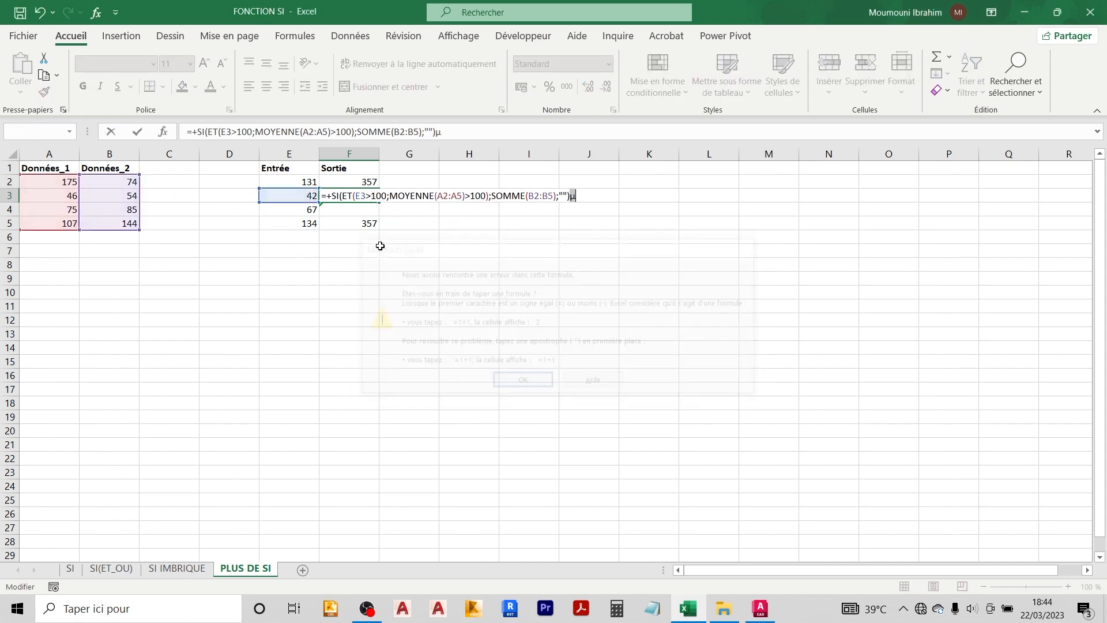
key("BackSpace")
key("Return")
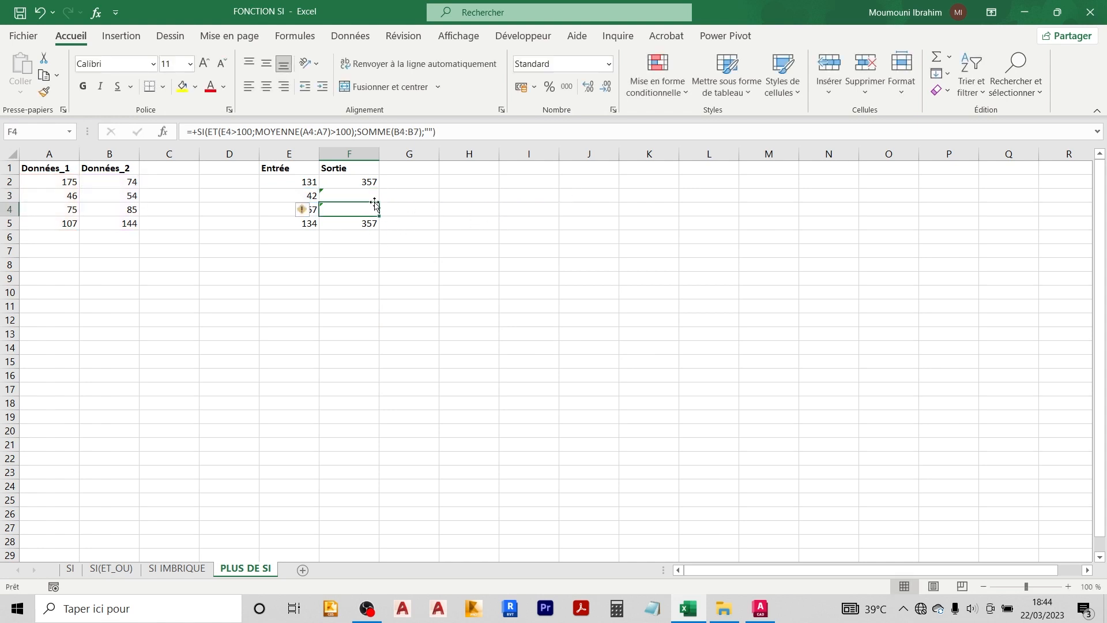
- Correct the F4 formula so MOYENNE uses A2:A5 and SOMME uses B2:B5
double_click(345, 207)
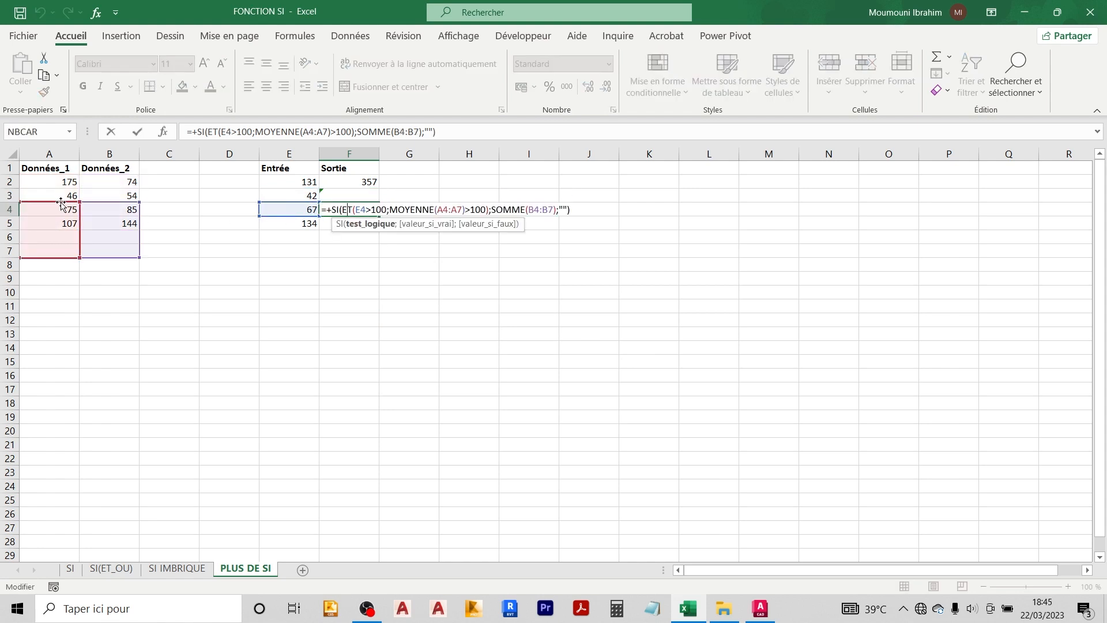
left_click_drag(70, 202, 70, 175)
left_click_drag(111, 205, 112, 178)
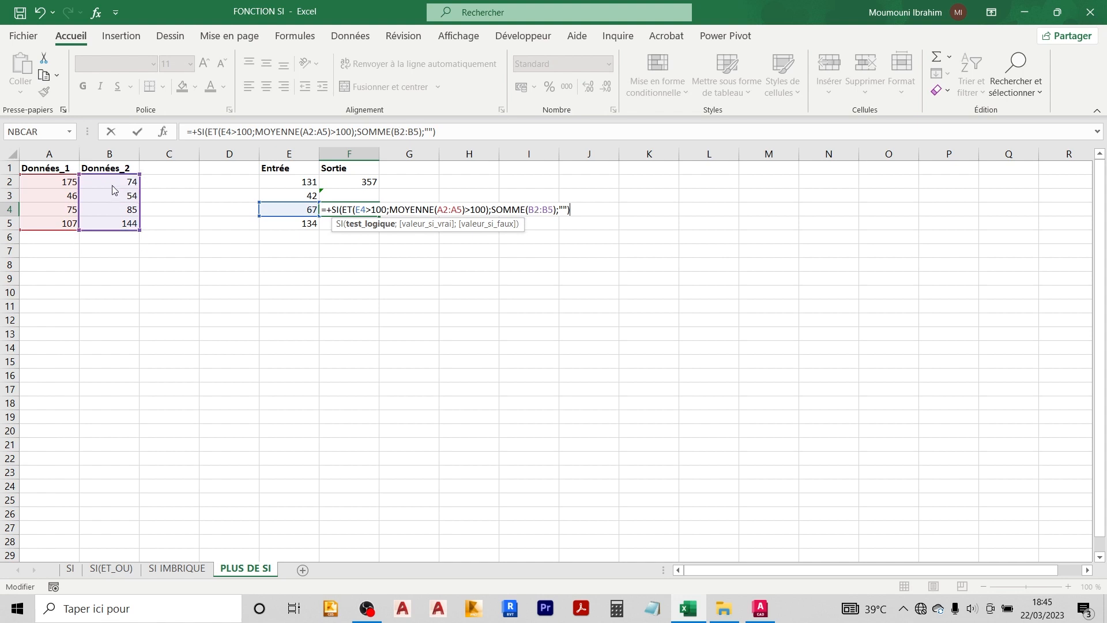
key("Return")
- Review the ranges referenced by the F2 formula and leave it without changes
double_click(361, 182)
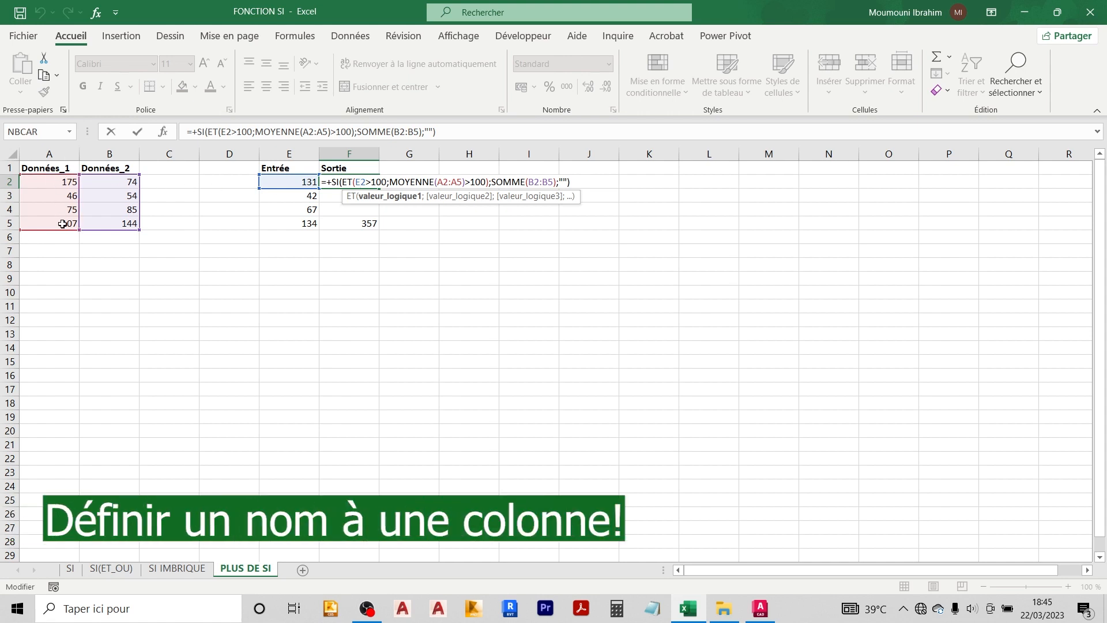
left_click(513, 285)
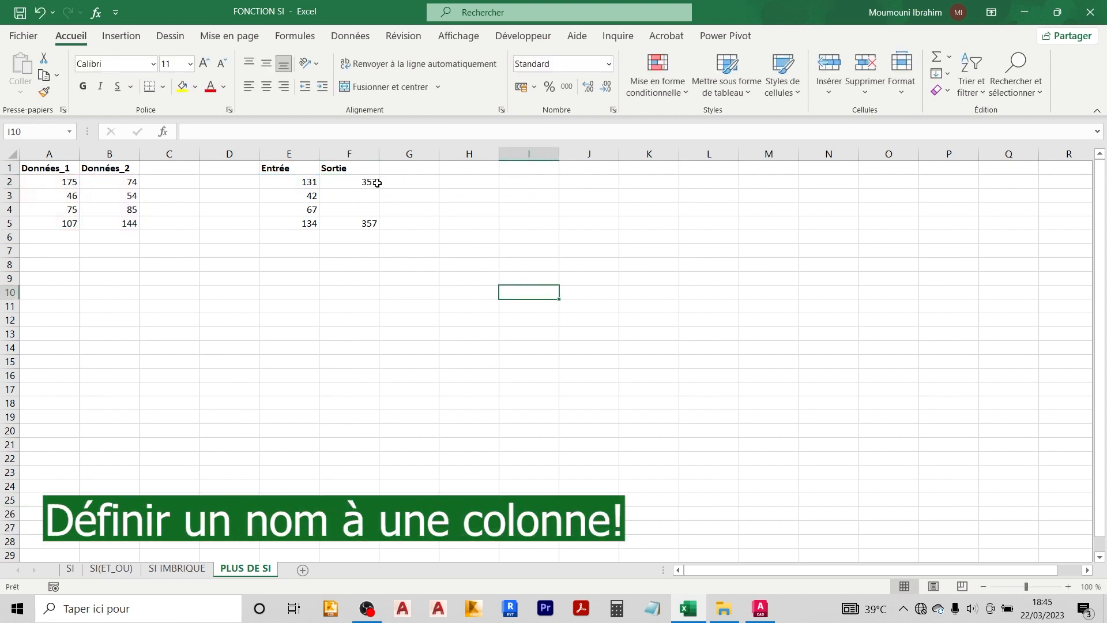
left_click(53, 170)
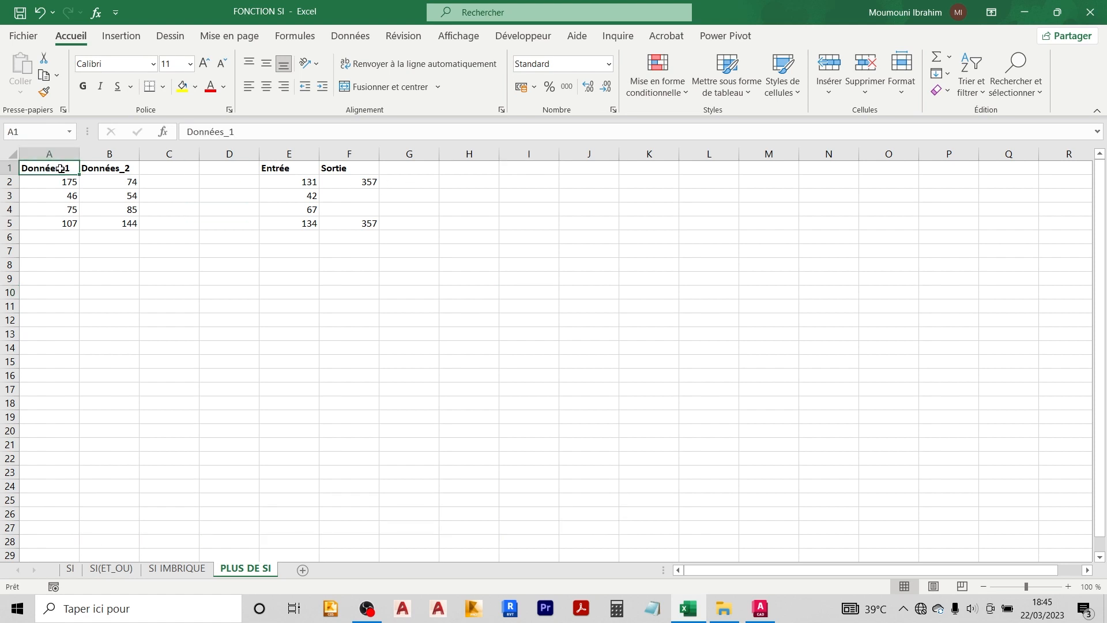
left_click_drag(61, 175, 65, 219)
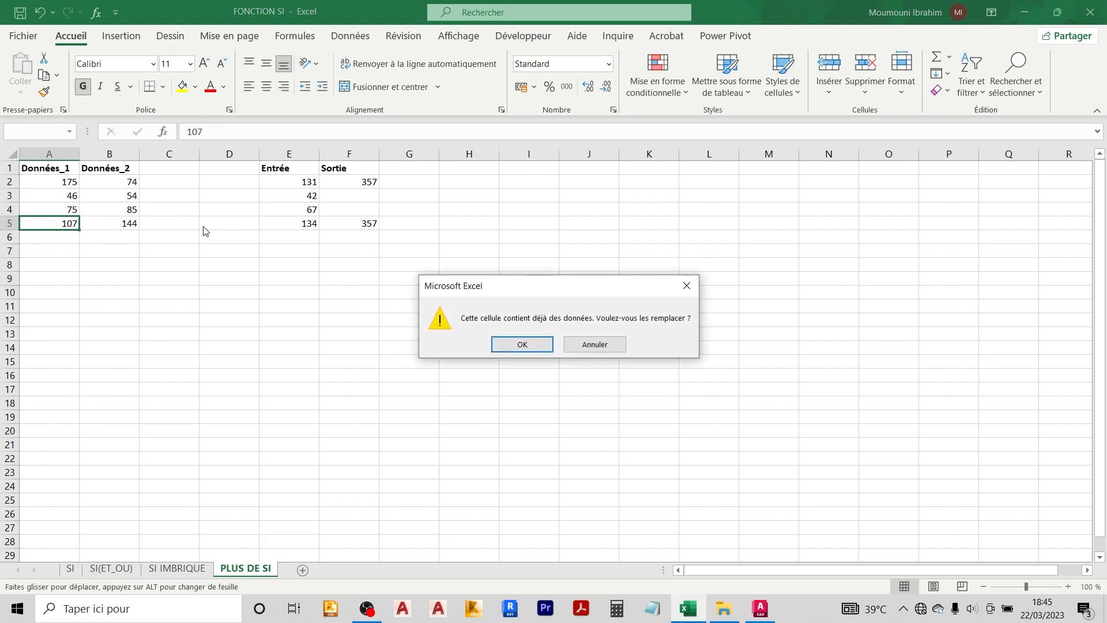
key("Escape")
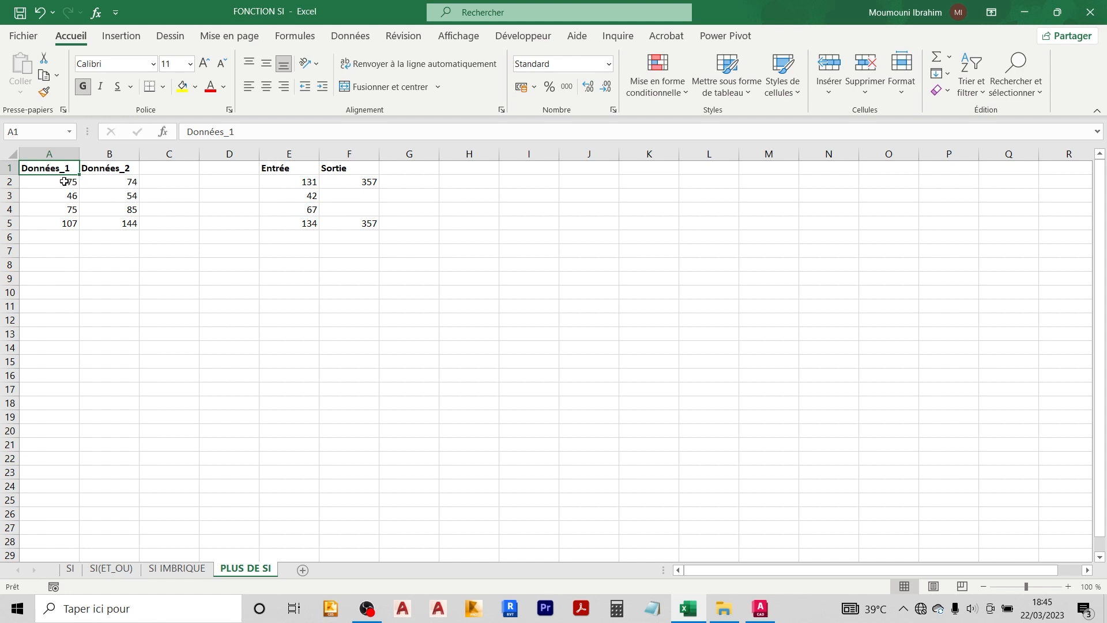
- Name the range A2:A5 DONNE1 and the range B2:B5 DONNE2
left_click_drag(66, 181, 69, 224)
left_click(44, 132)
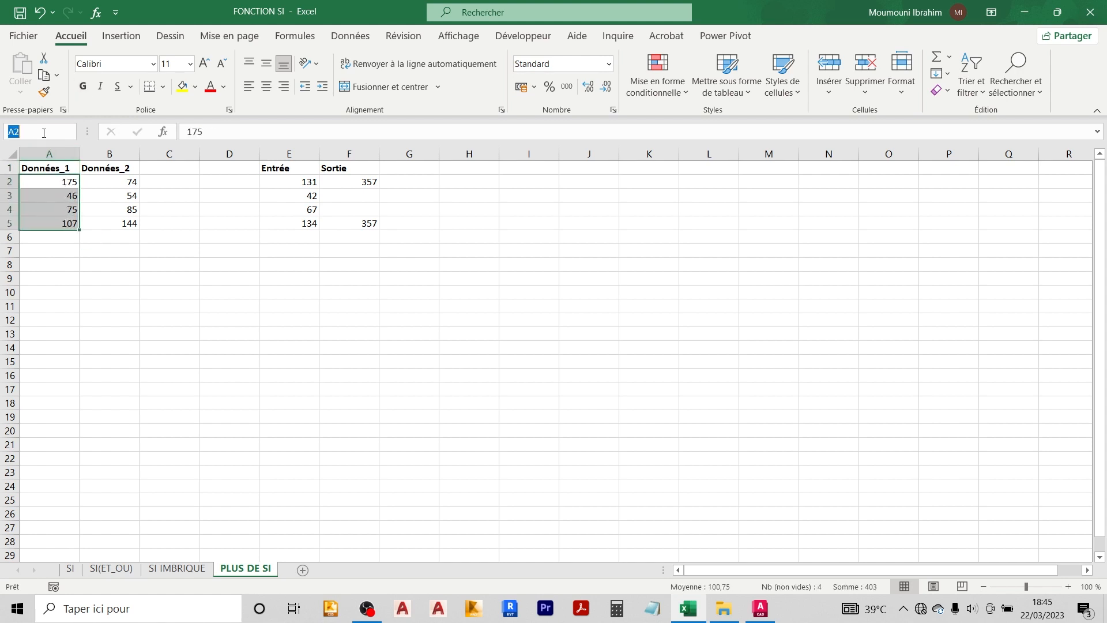
type("DONNE")
key("Return")
left_click_drag(115, 180, 117, 228)
left_click(40, 134)
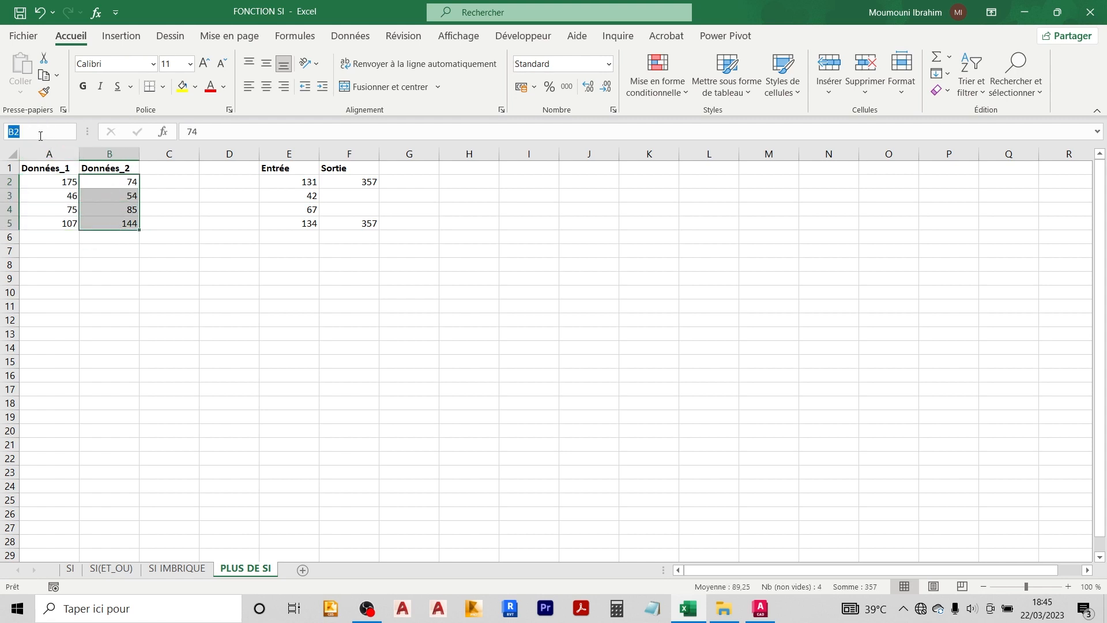
type("DONNE2")
key("Return")
- Replace the A2:A5 reference inside MOYENNE in the F2 formula with the named range DONNE1
double_click(349, 181)
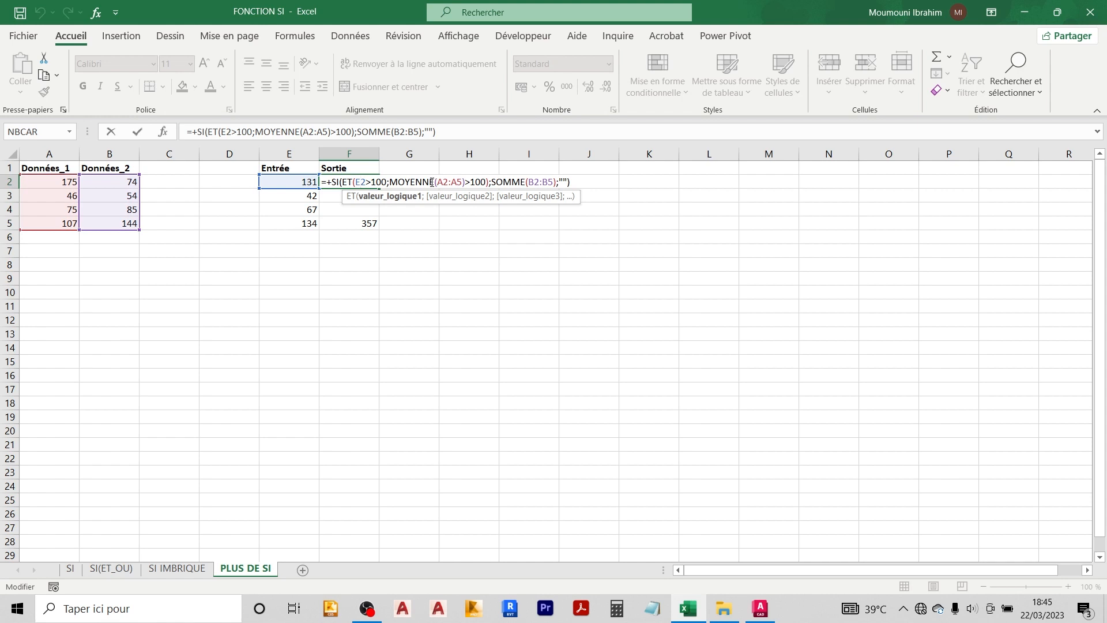
left_click_drag(437, 181, 461, 181)
key("Delete")
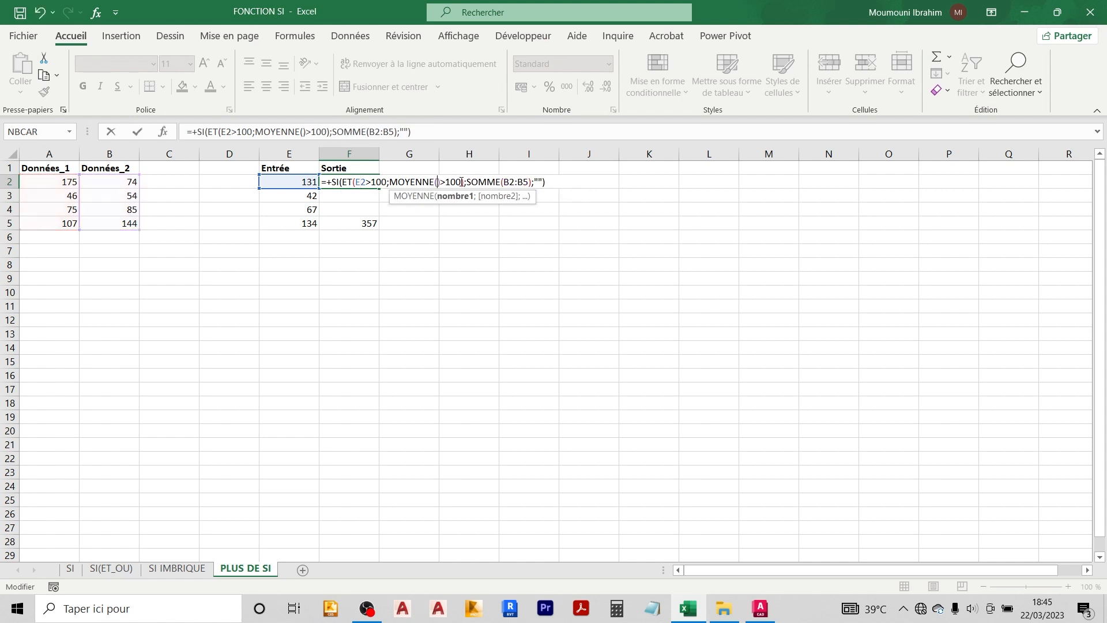
key("F3")
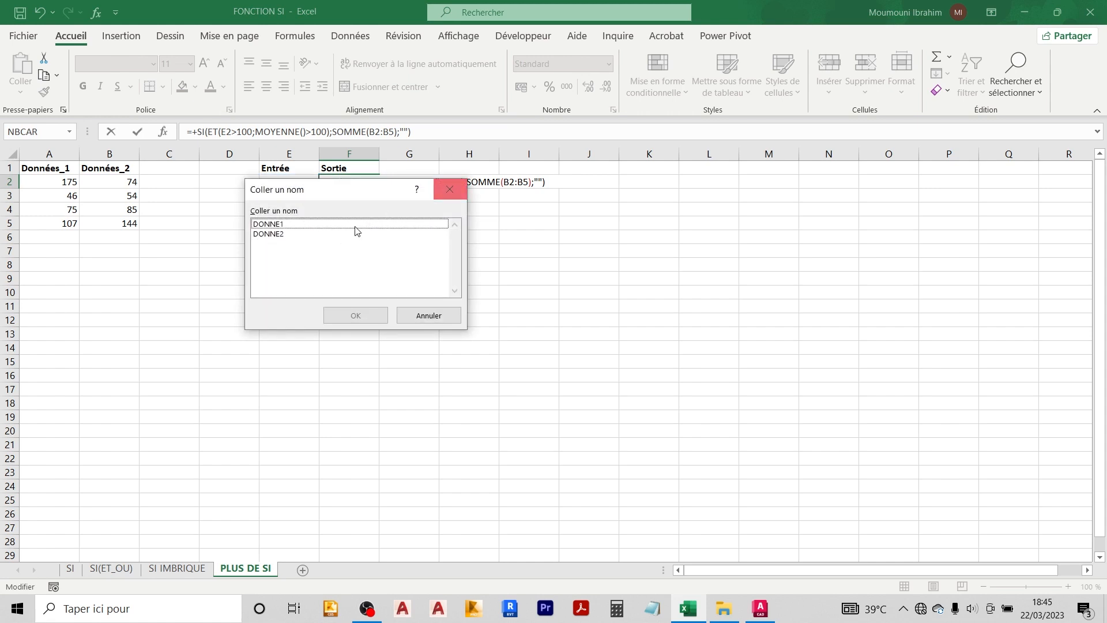
double_click(286, 226)
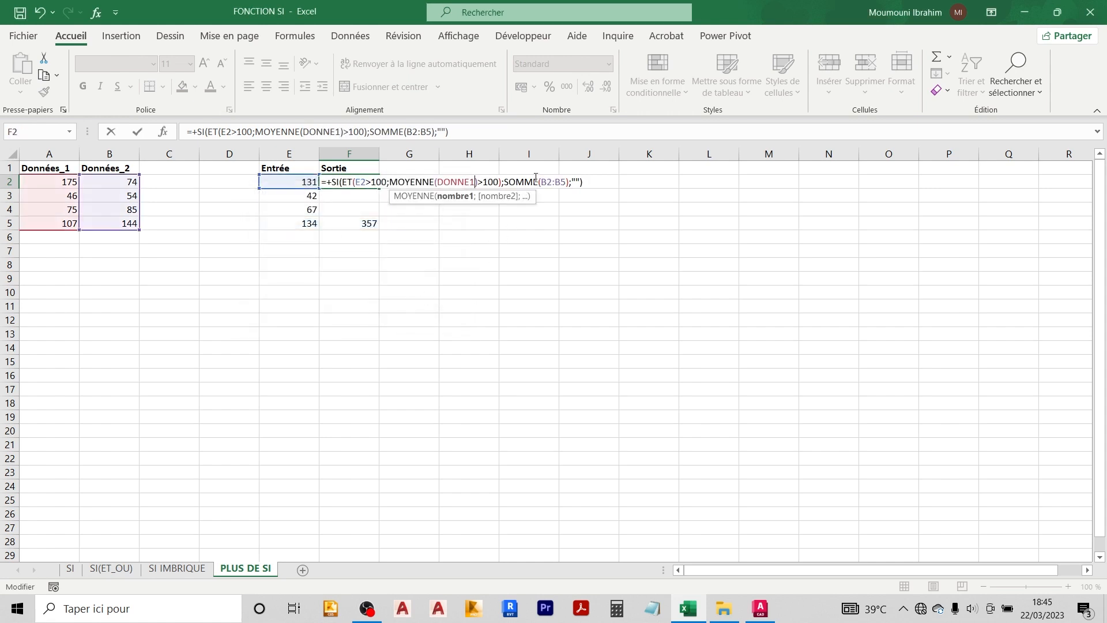
- Replace the B2:B5 reference inside SOMME with the named range DONNE2 and validate the F2 formula
left_click_drag(540, 181, 563, 182)
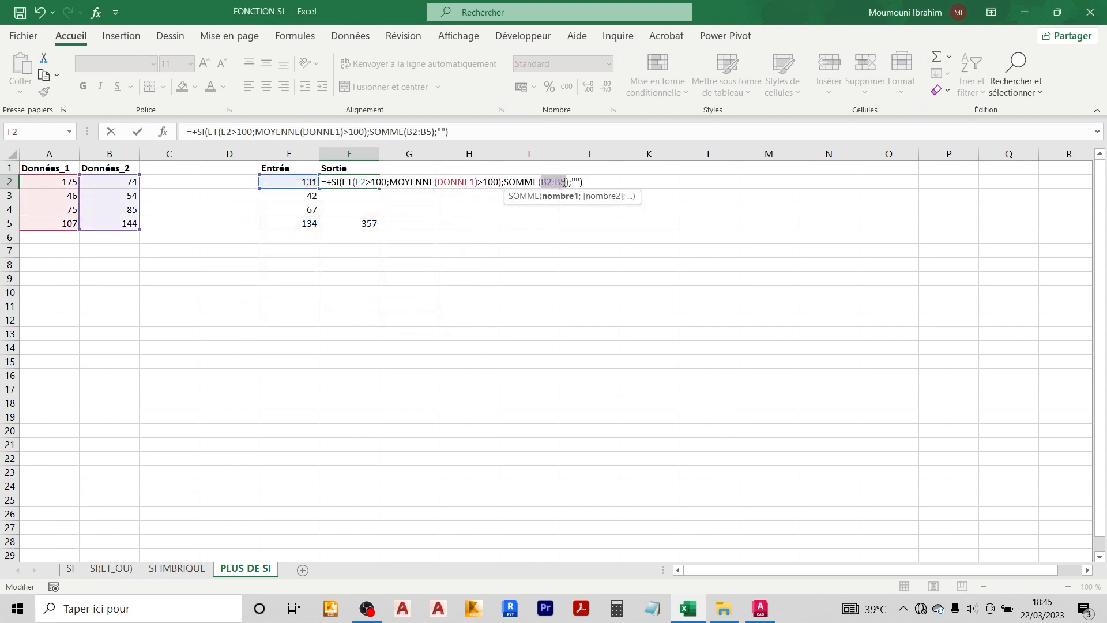
key("BackSpace")
key("F3")
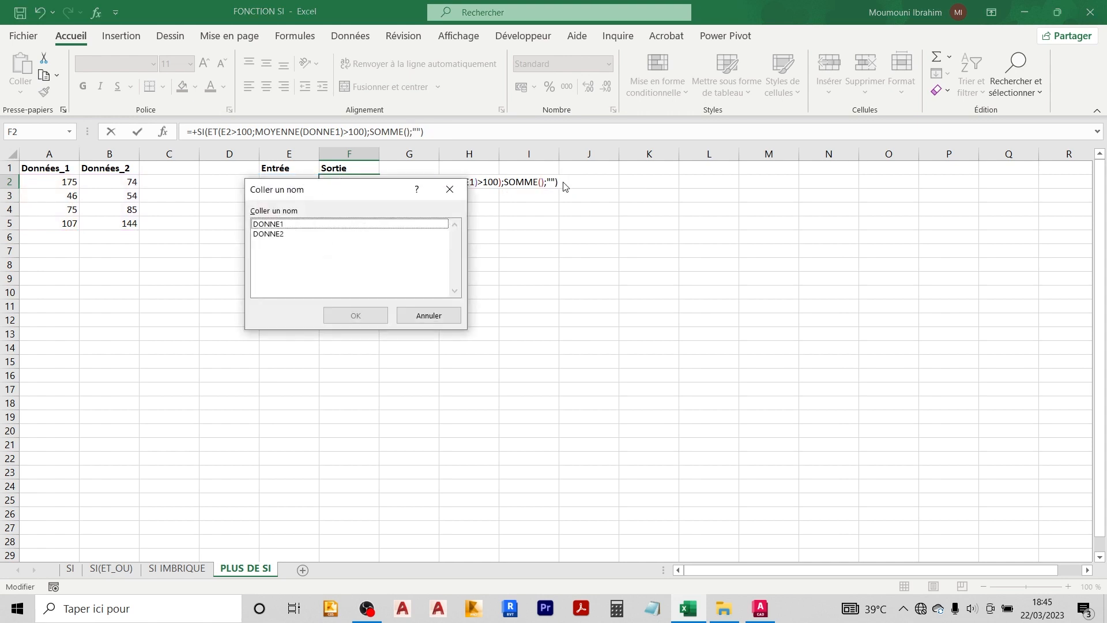
left_click(291, 234)
left_click(358, 315)
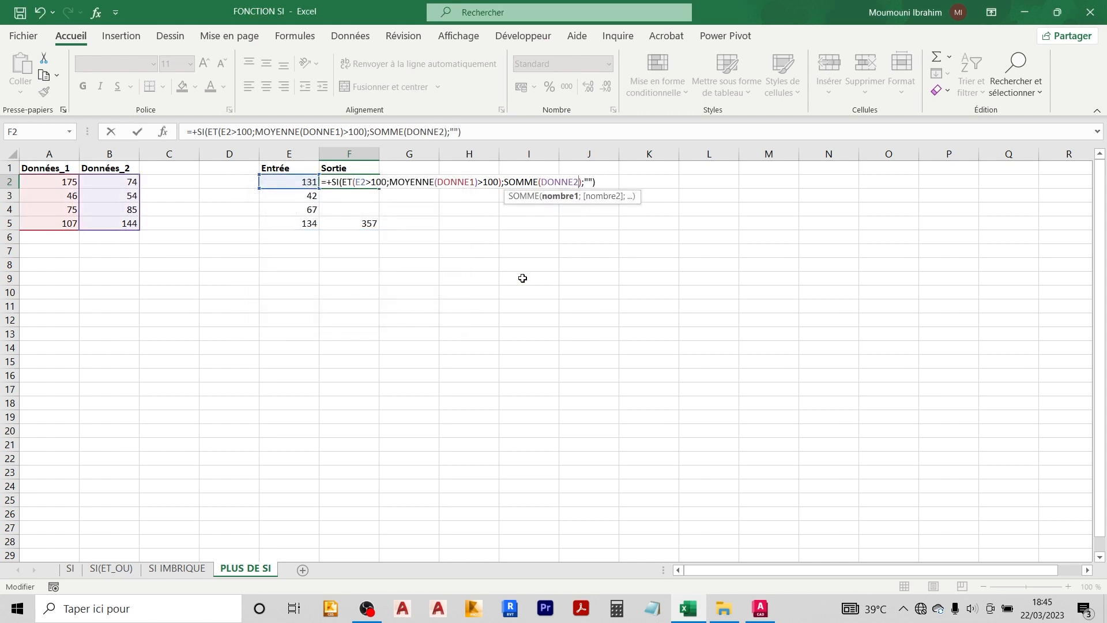
key("Return")
- Copy the F2 formula down the Sortie column through F5
left_click(365, 181)
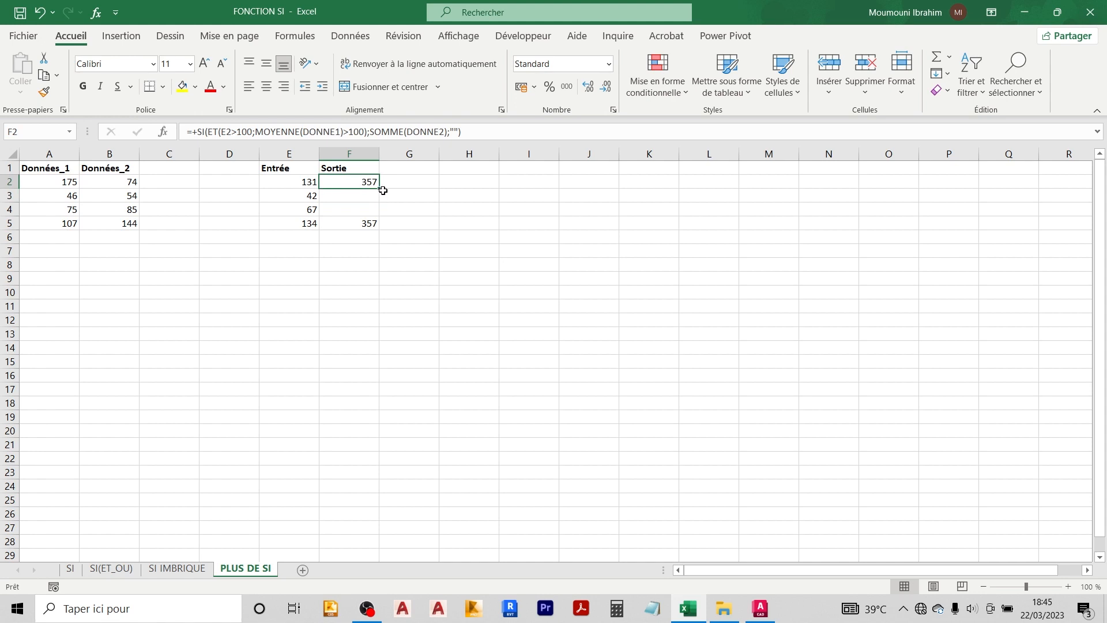
left_click_drag(378, 188, 380, 228)
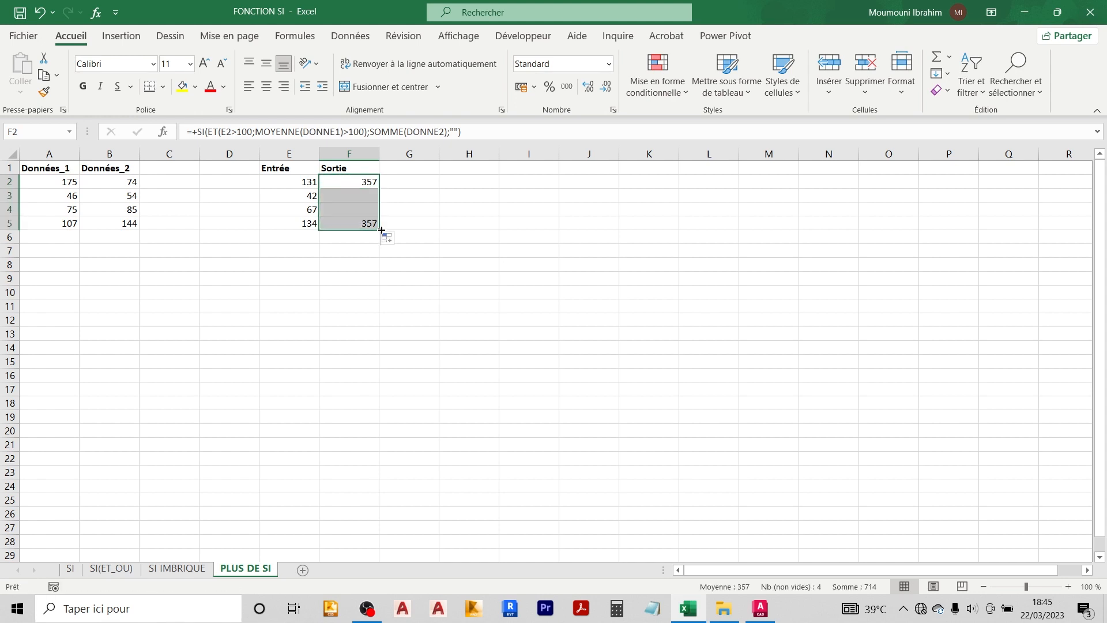
left_click(360, 278)
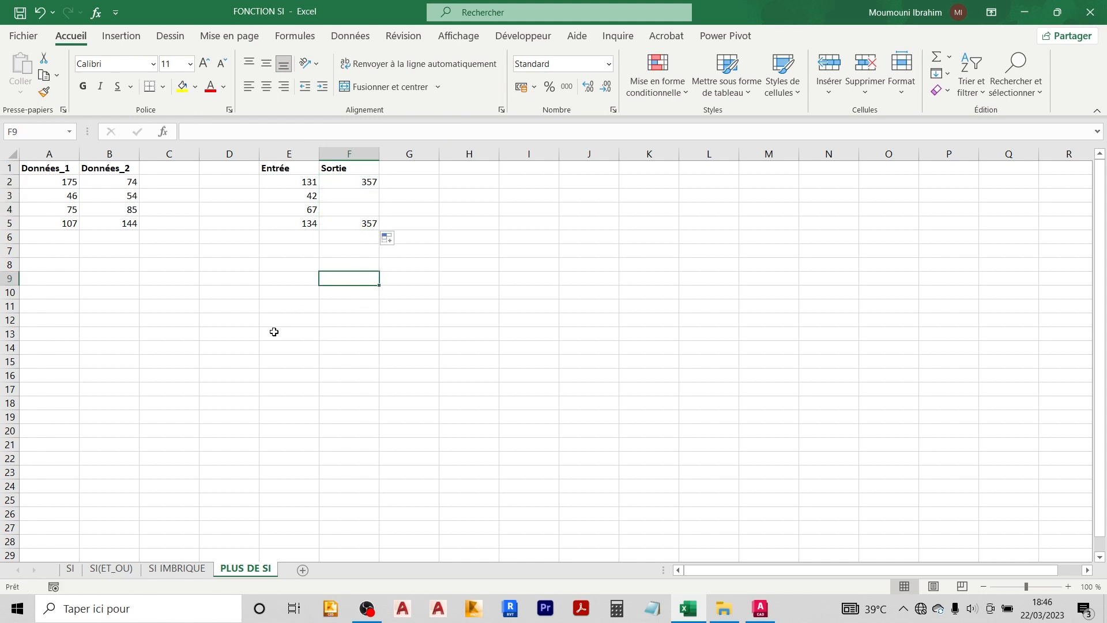